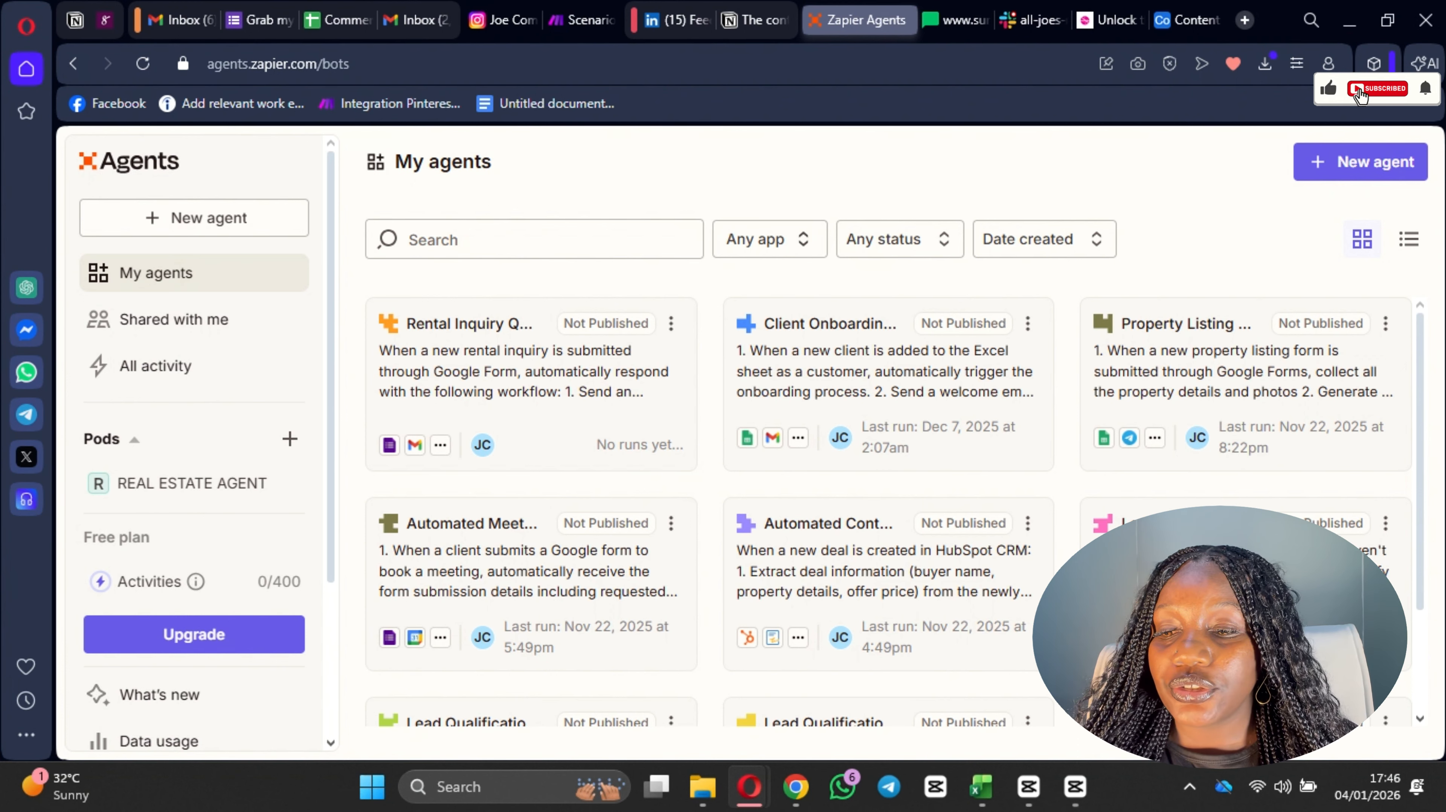
Step: Start a new custom agent and begin its workflow description with "I want this agent to qualify leads"
click(1377, 165)
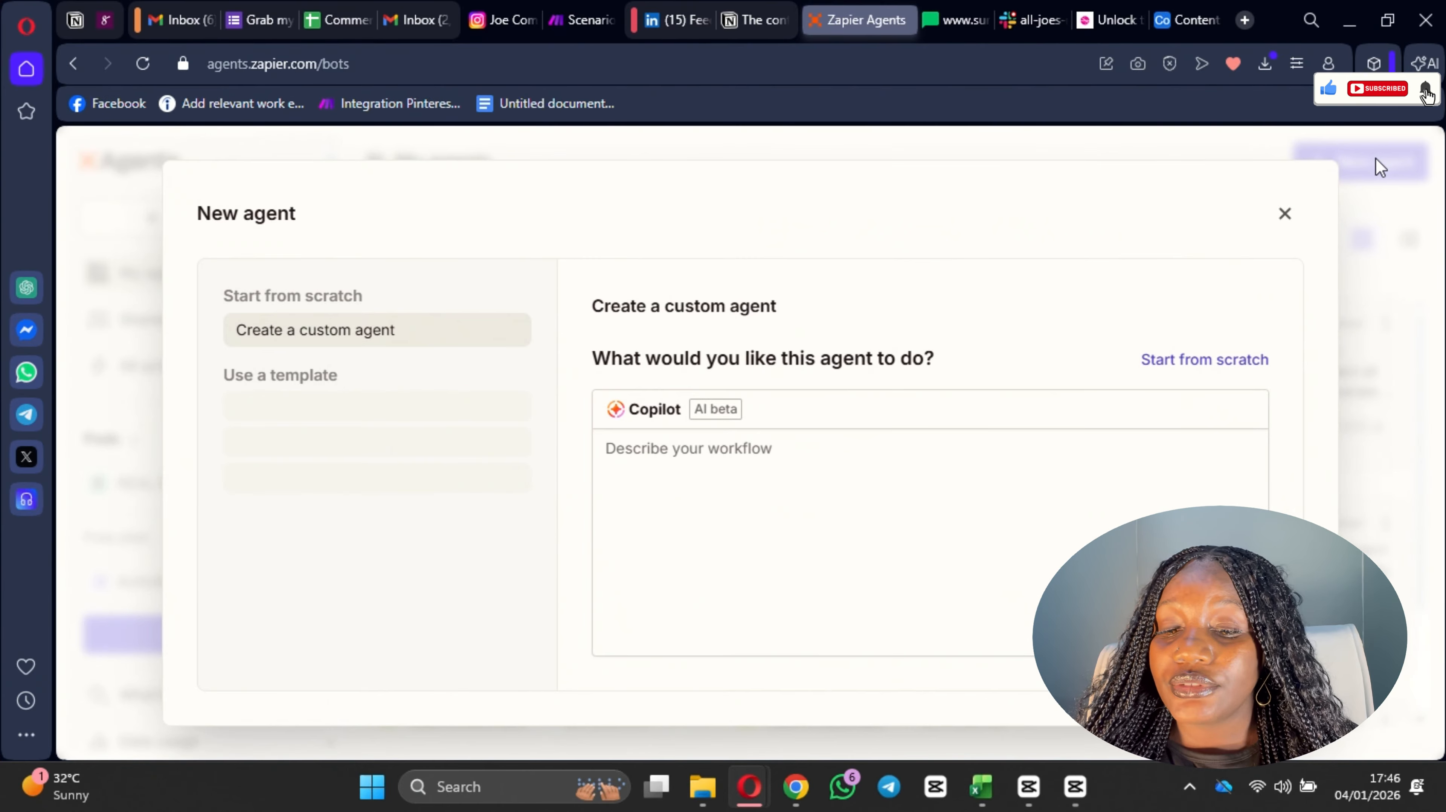
click(762, 461)
text(I)
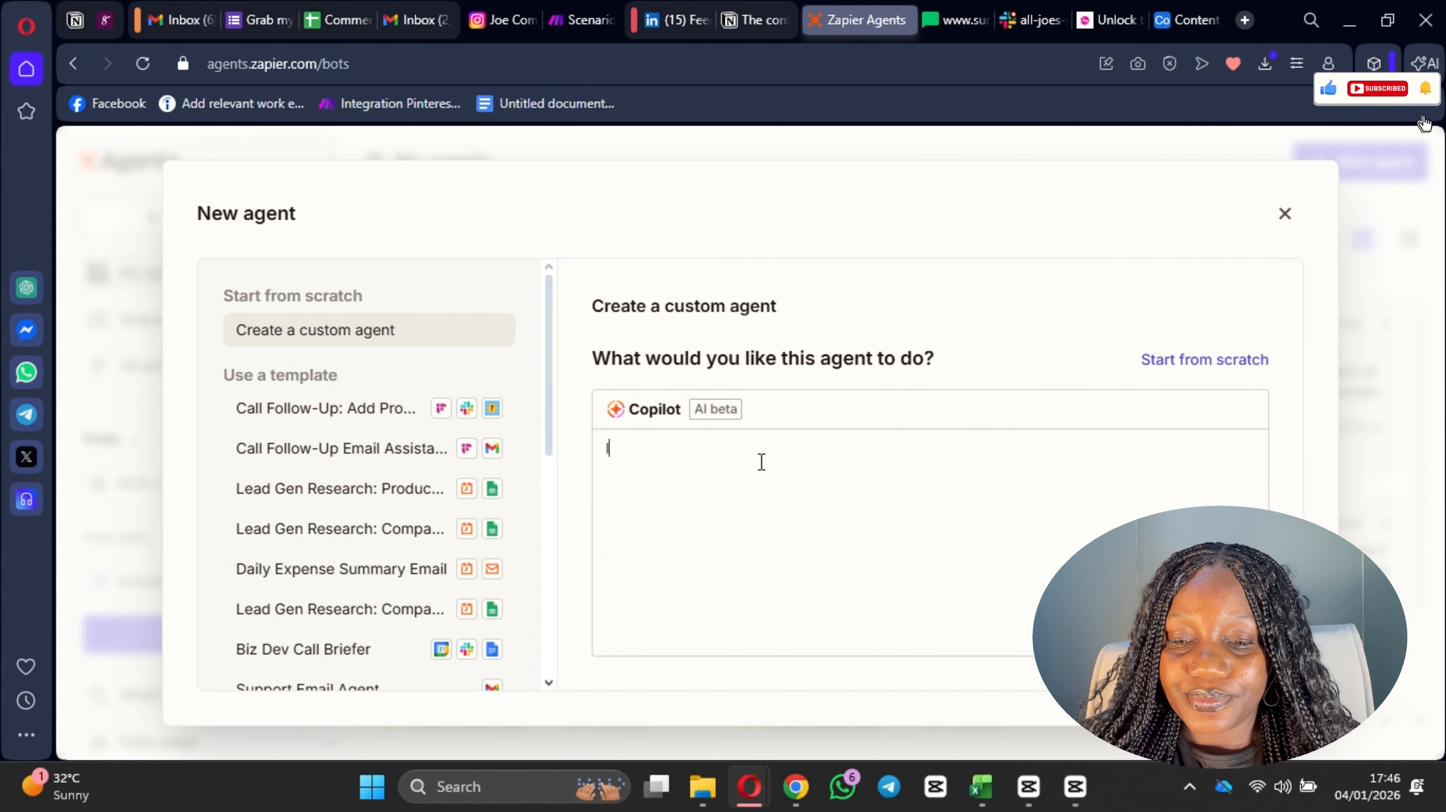
text( want this)
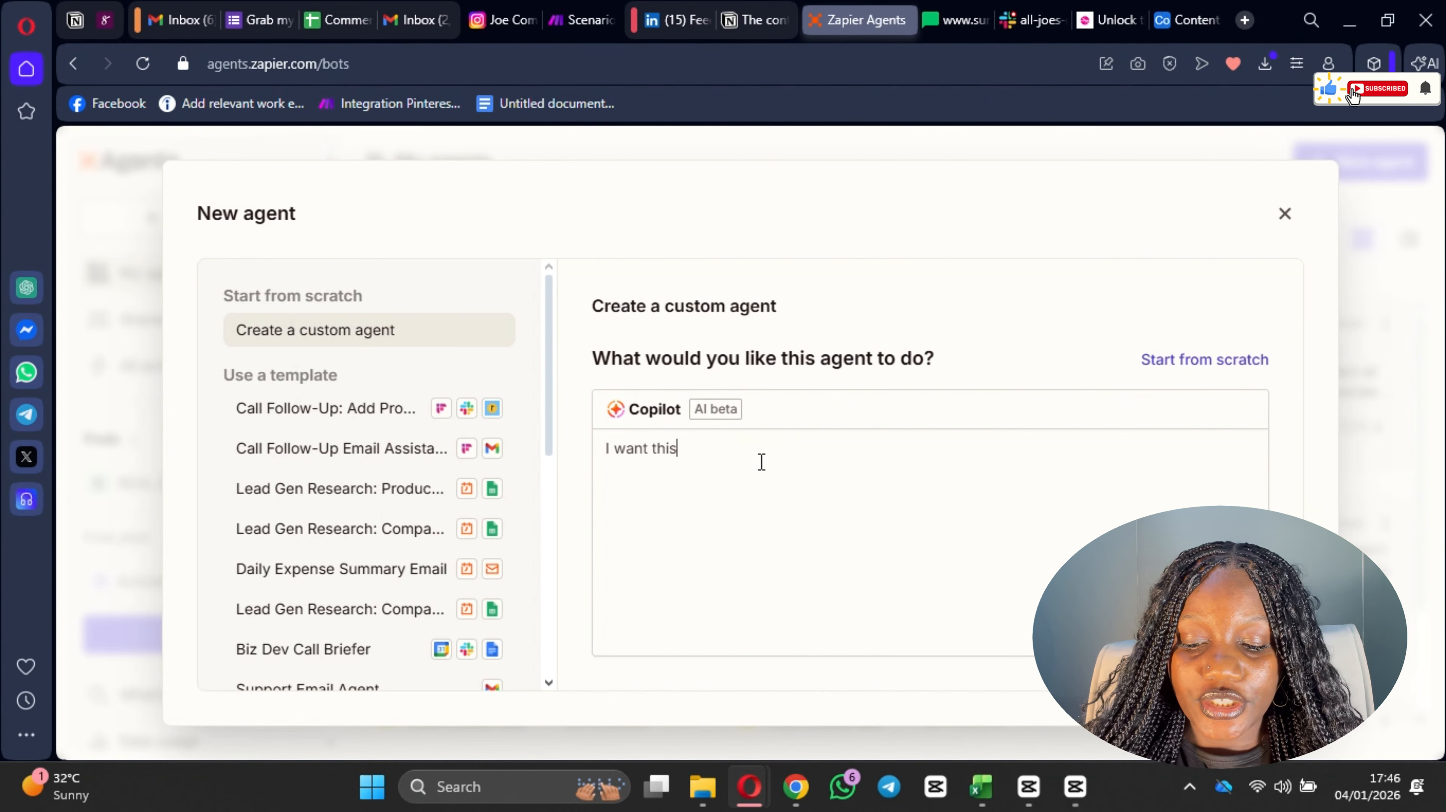
text( agent to qualid)
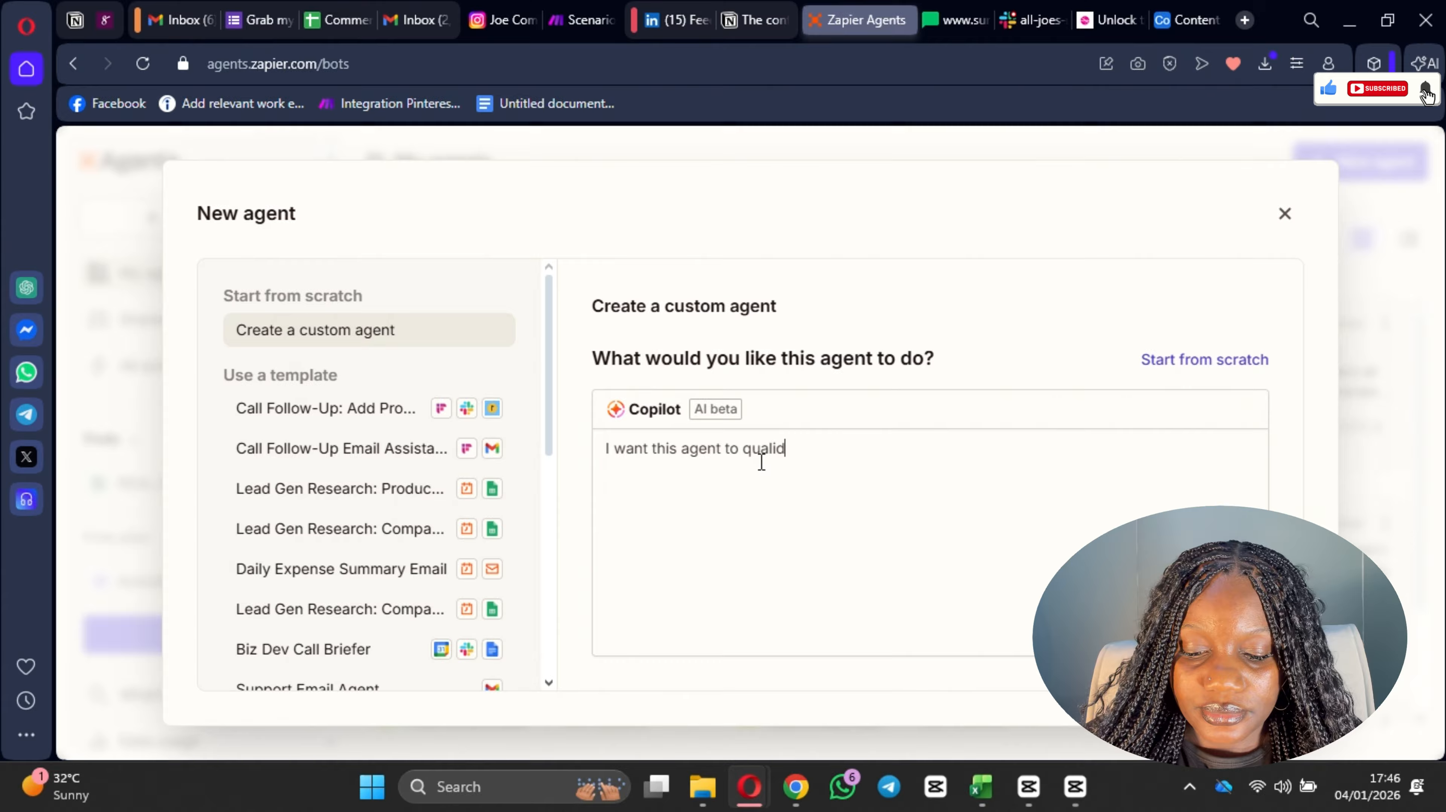
key(BackSpace)
text(f)
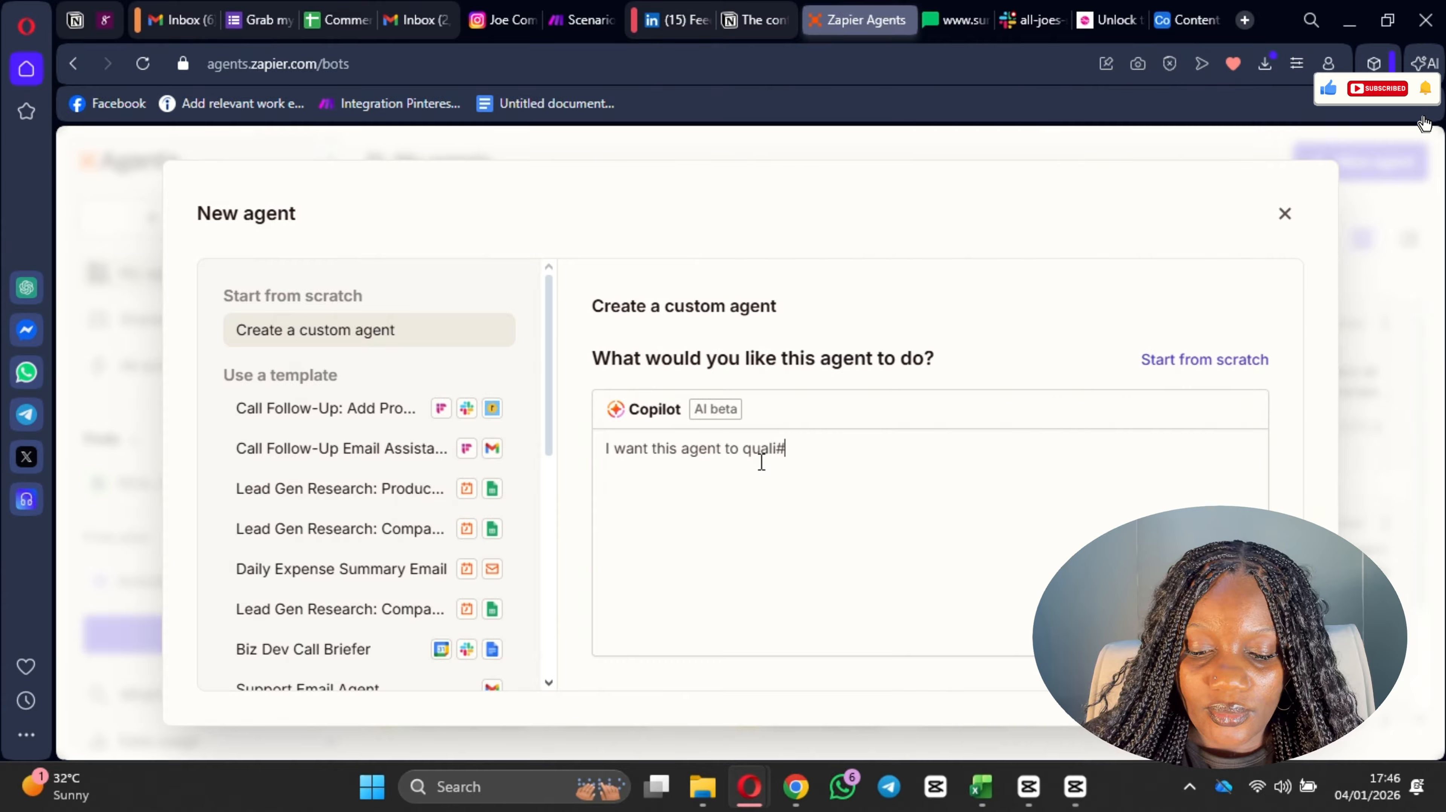
text(ify lk)
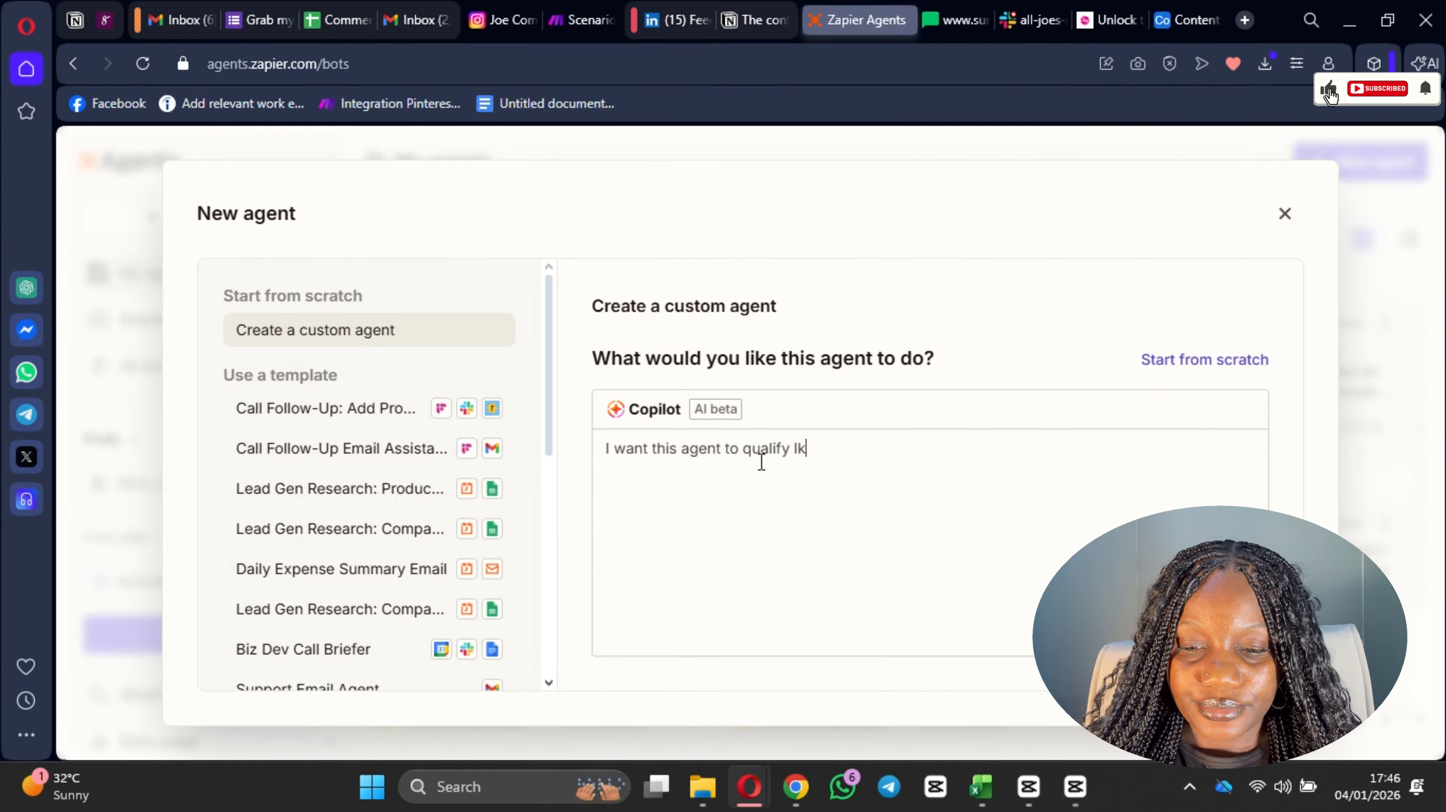
key(BackSpace)
text(eads)
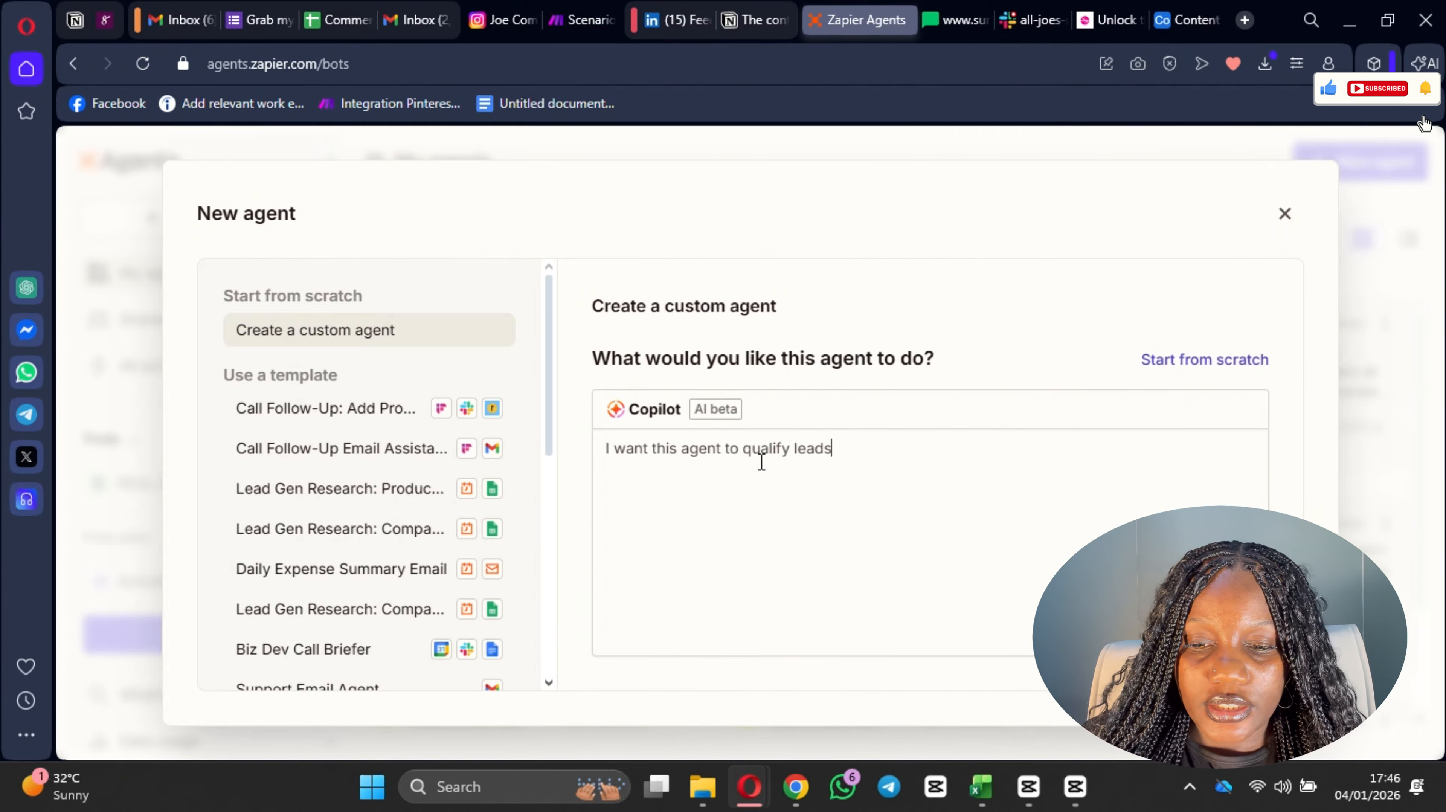
text( that )
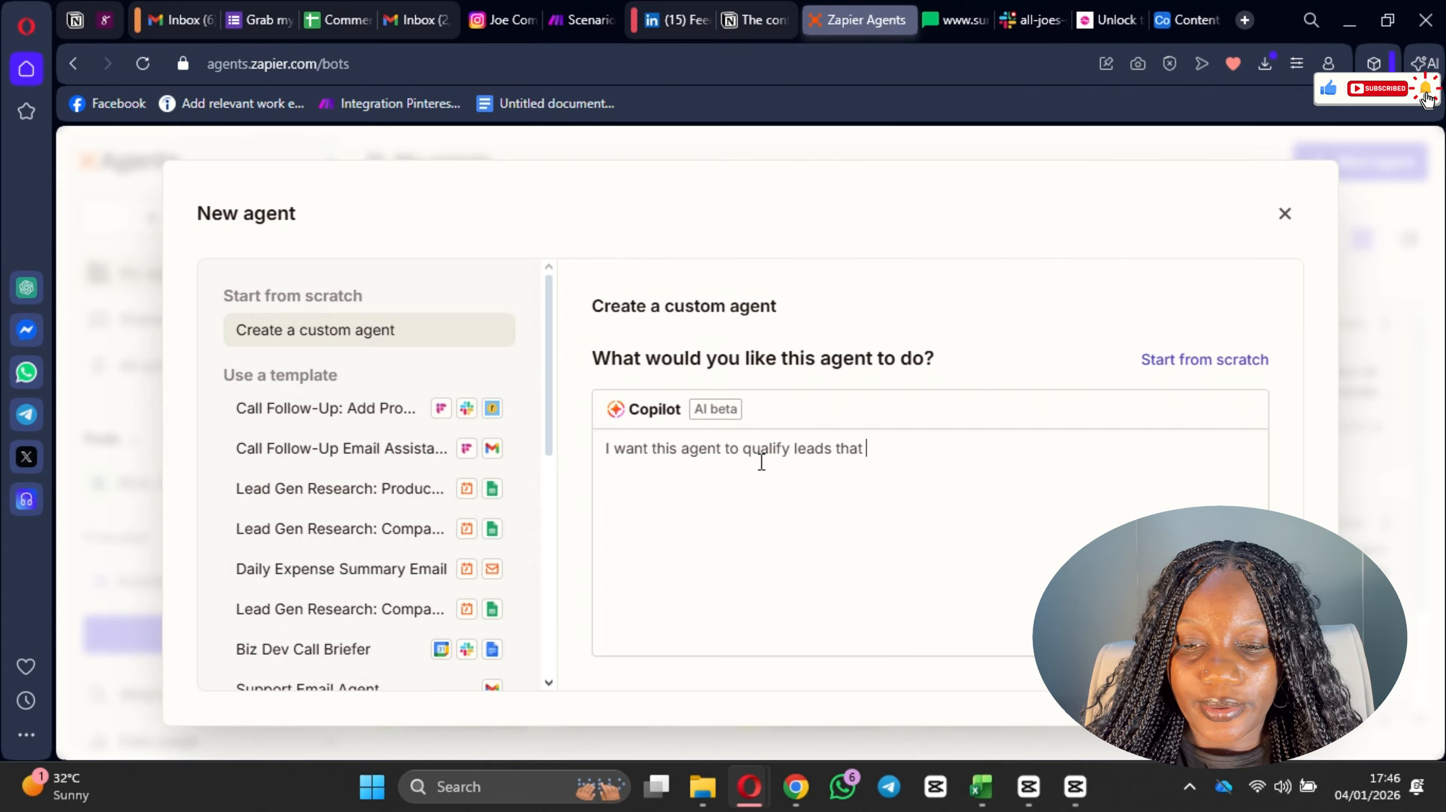
text(come fro)
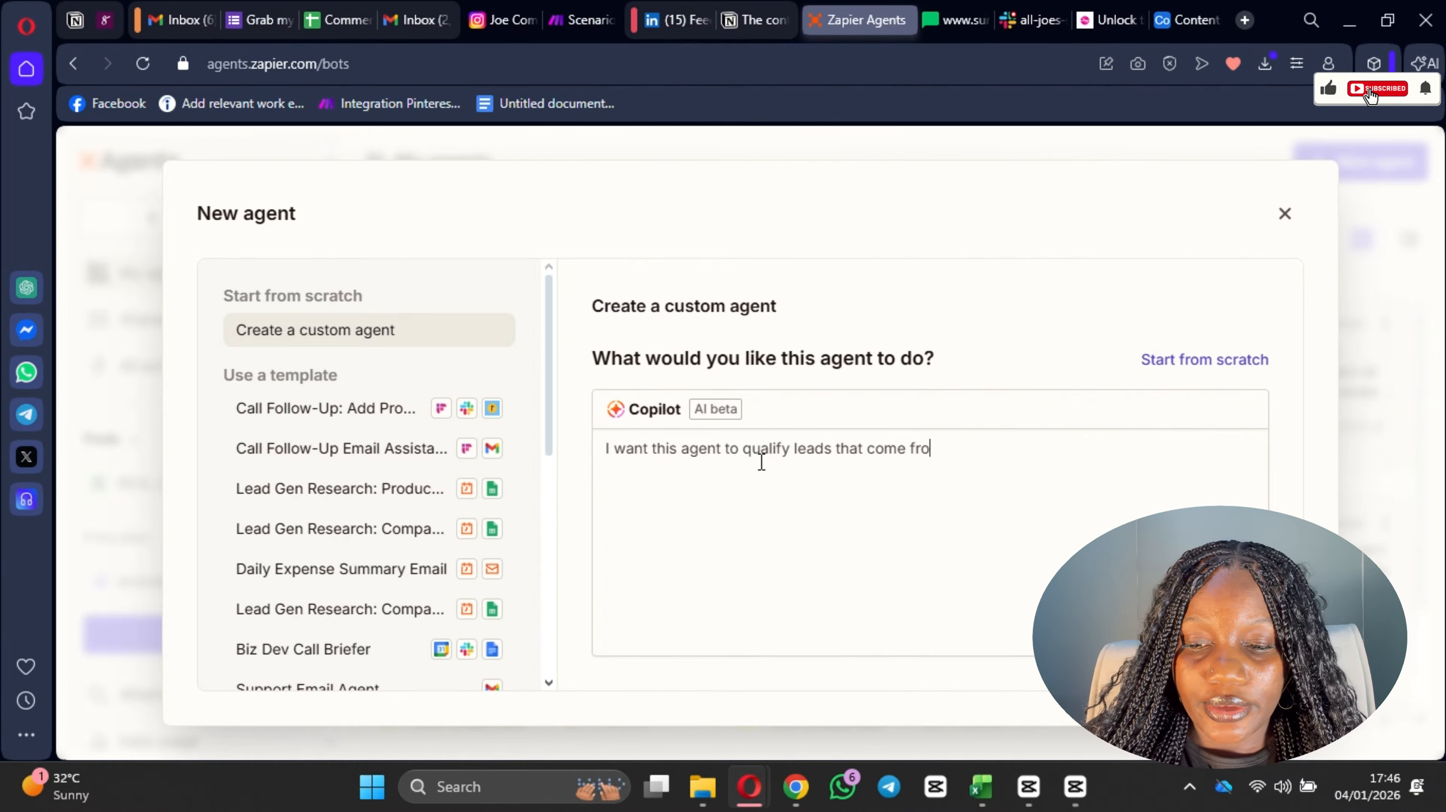
text(m my Goo)
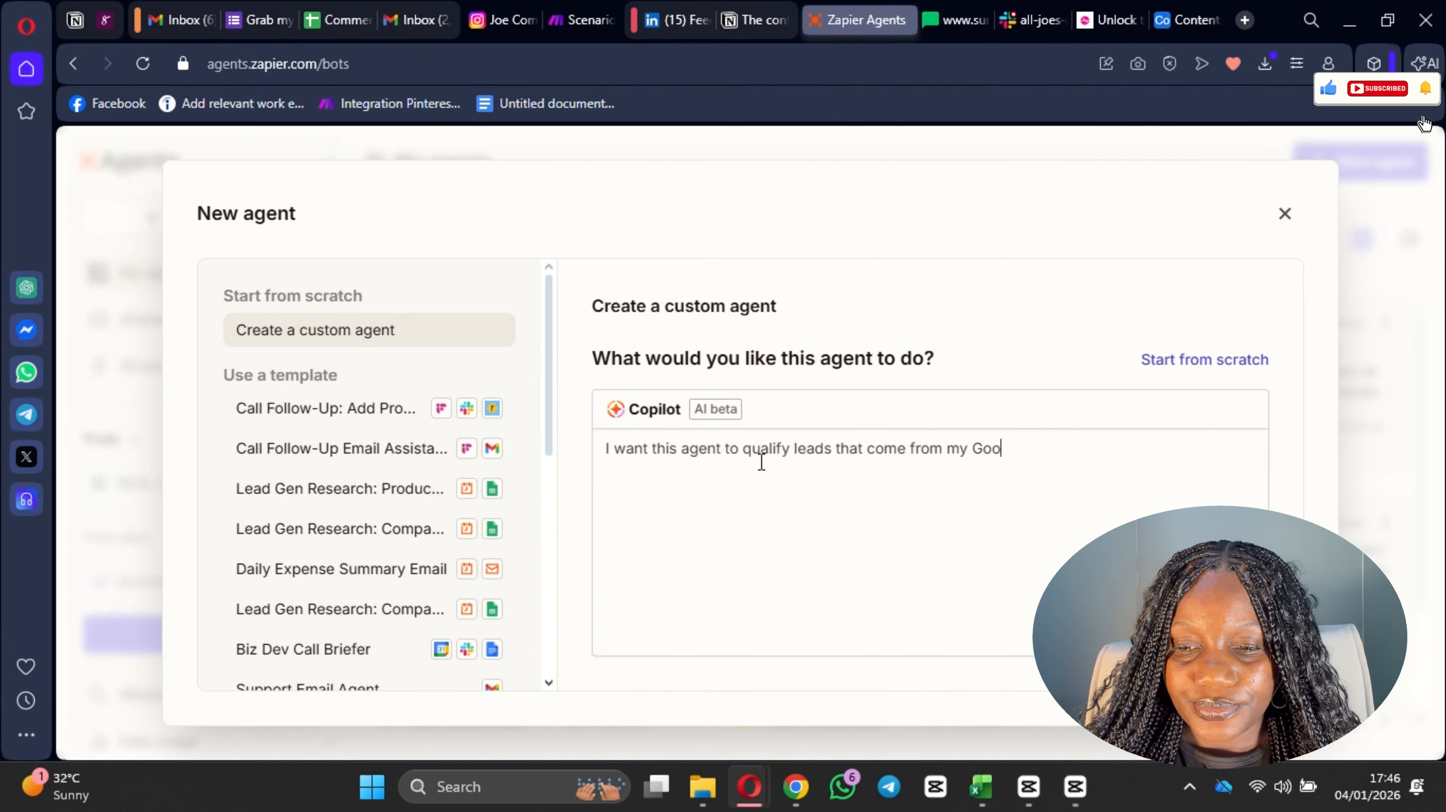
text(gle)
Step: Continue the workflow description with "that come from my Google forms, and"
key(BackSpace)
key(BackSpace)
key(BackSpace)
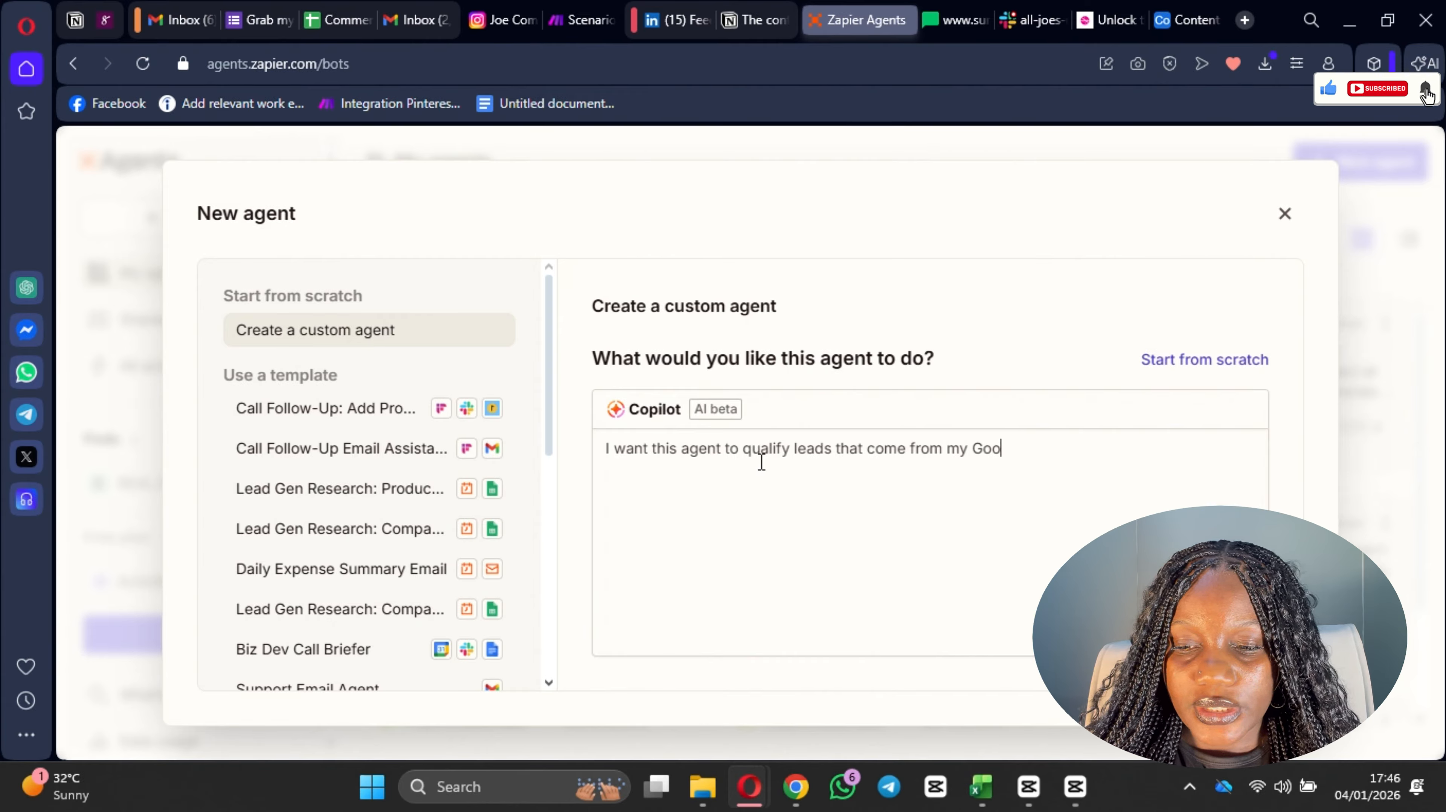
text(gle forms, )
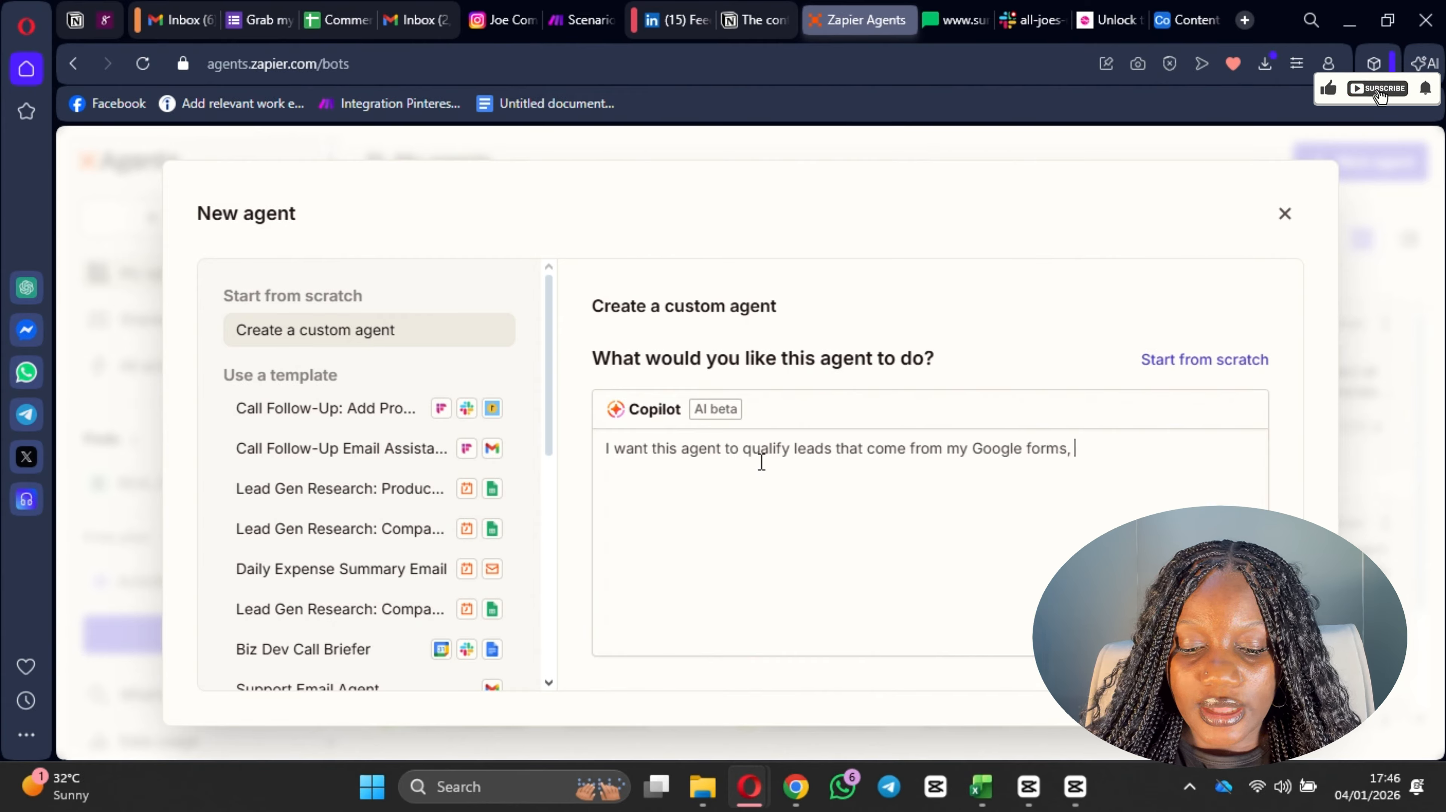
text(and send)
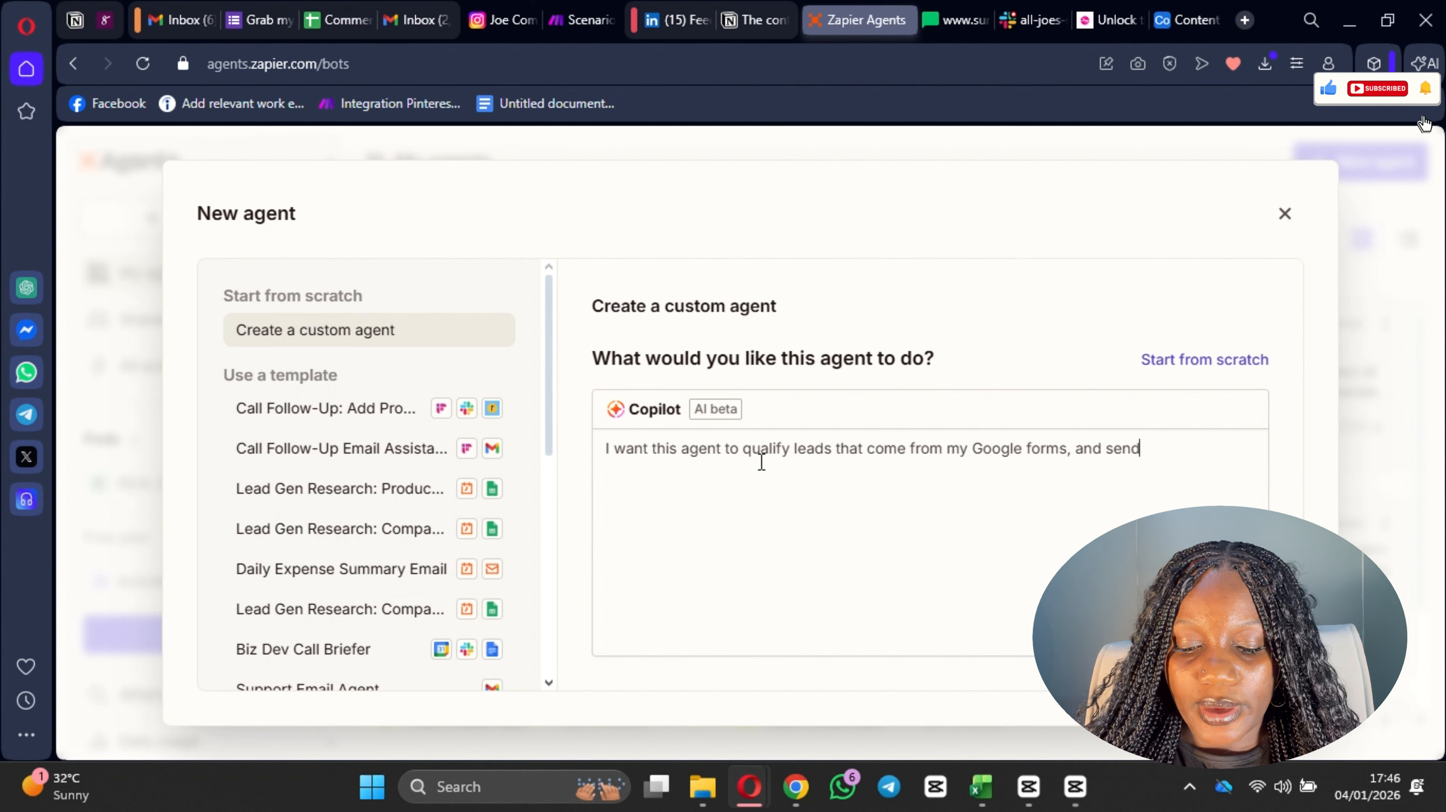
text( them a e)
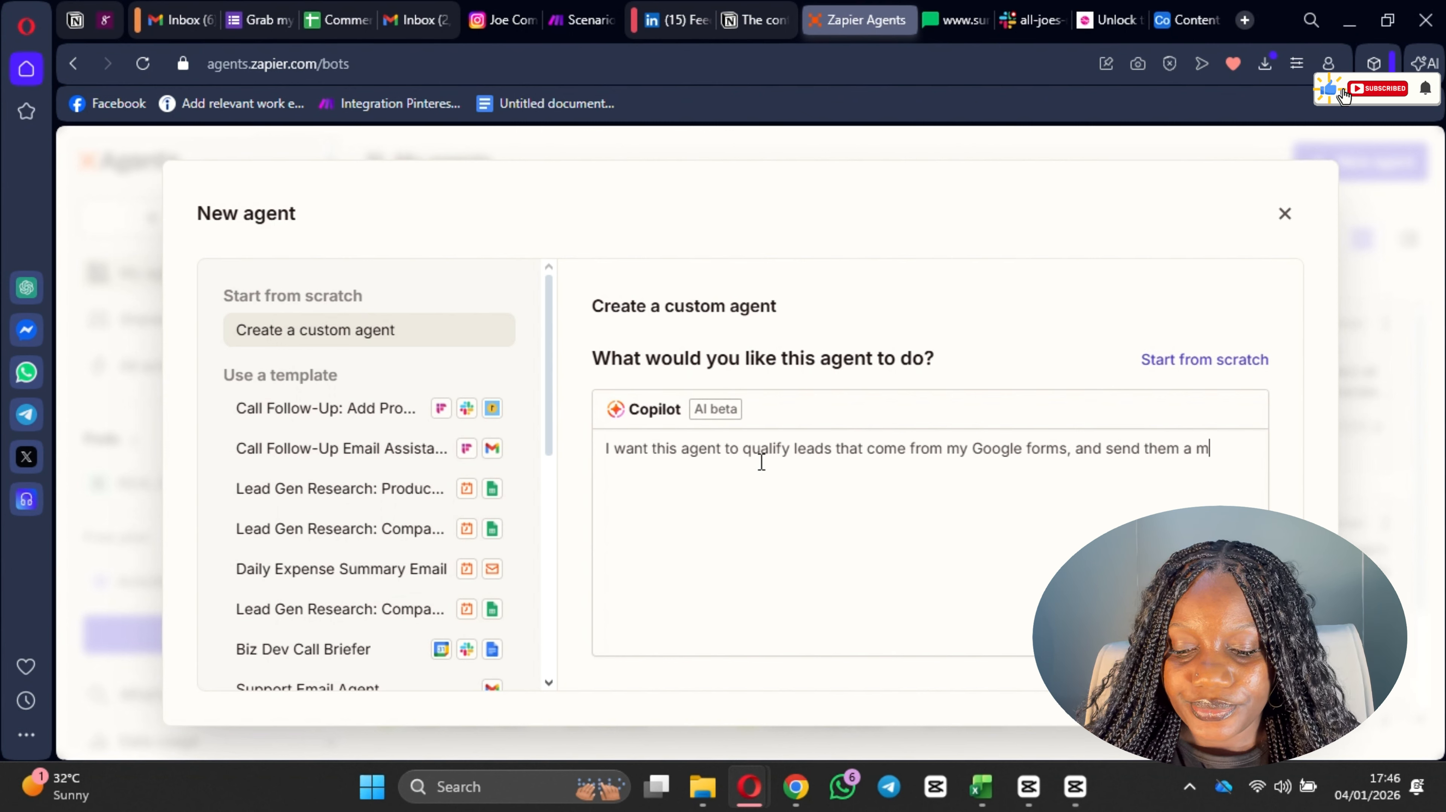
Step: Extend the workflow description with "send them an email depending on their qualification status,"
key(BackSpace)
key(BackSpace)
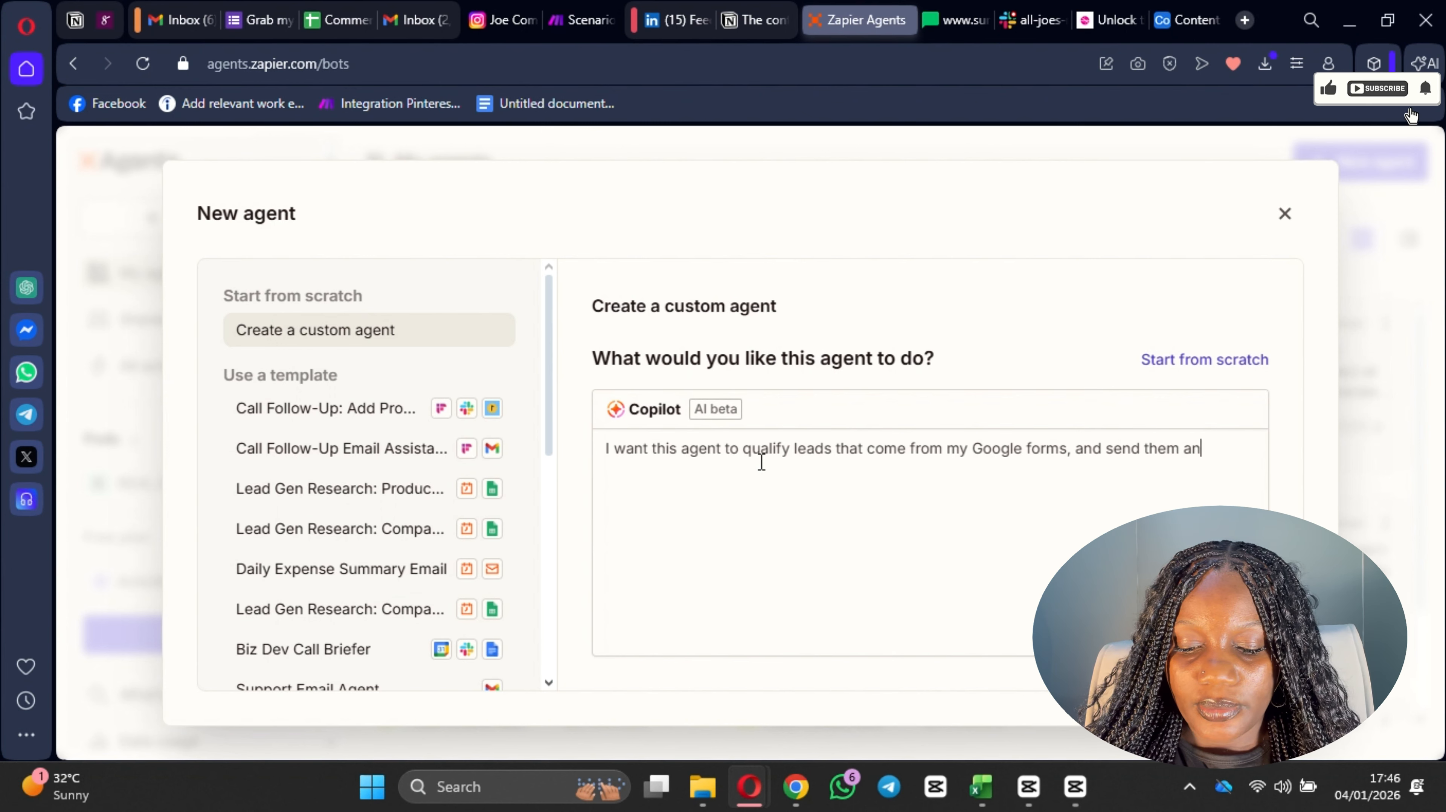
text(n email depe)
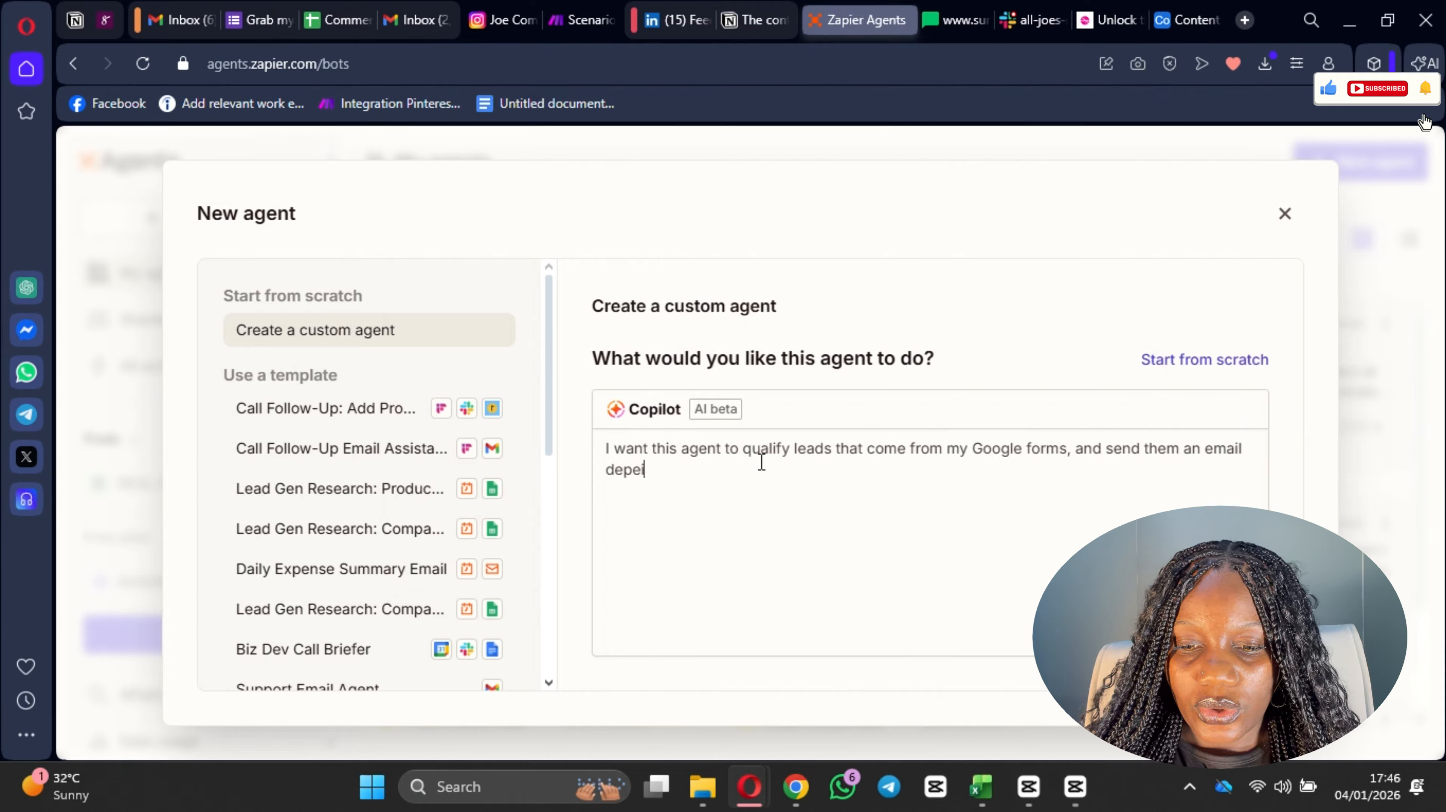
text(indi)
key(BackSpace)
key(BackSpace)
key(BackSpace)
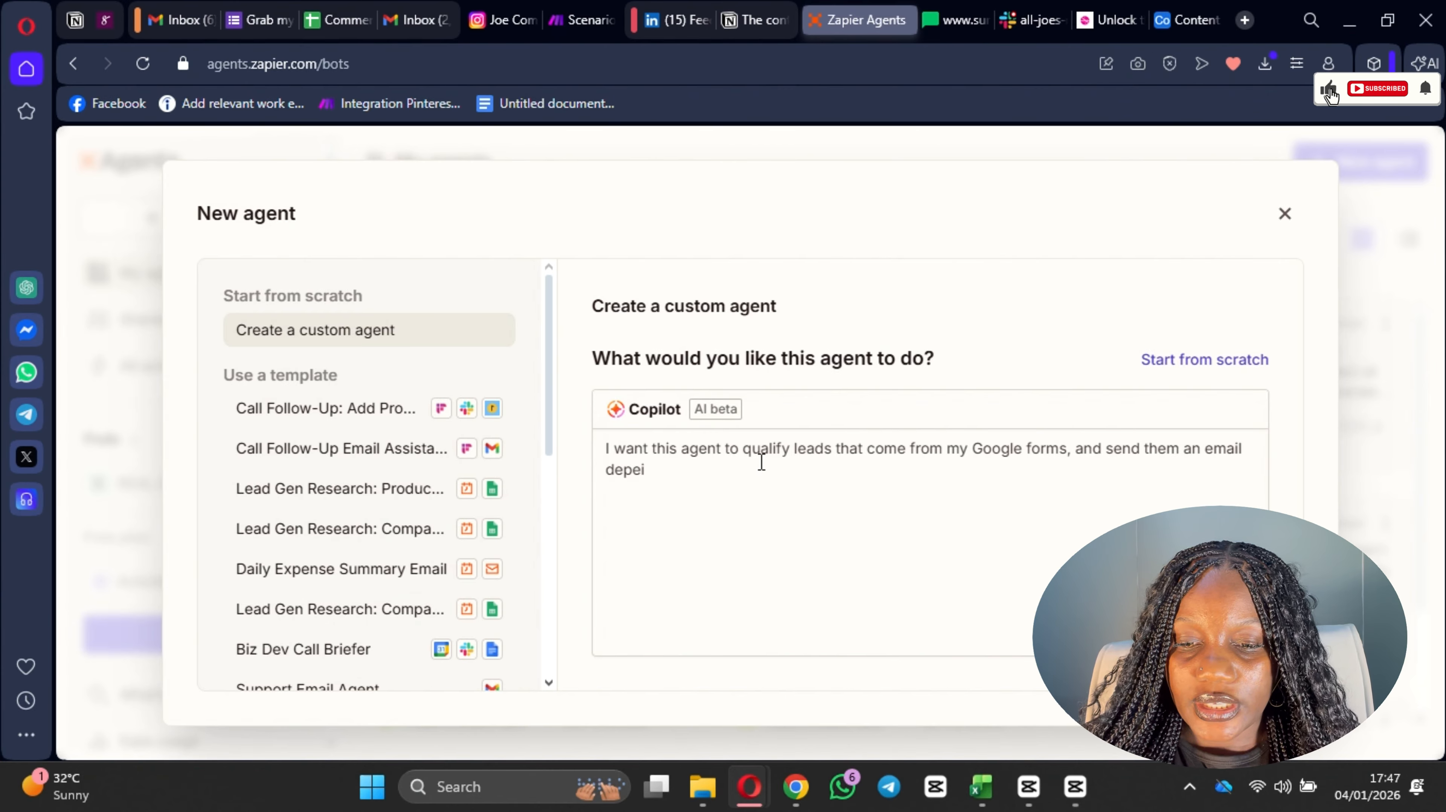
text(nding )
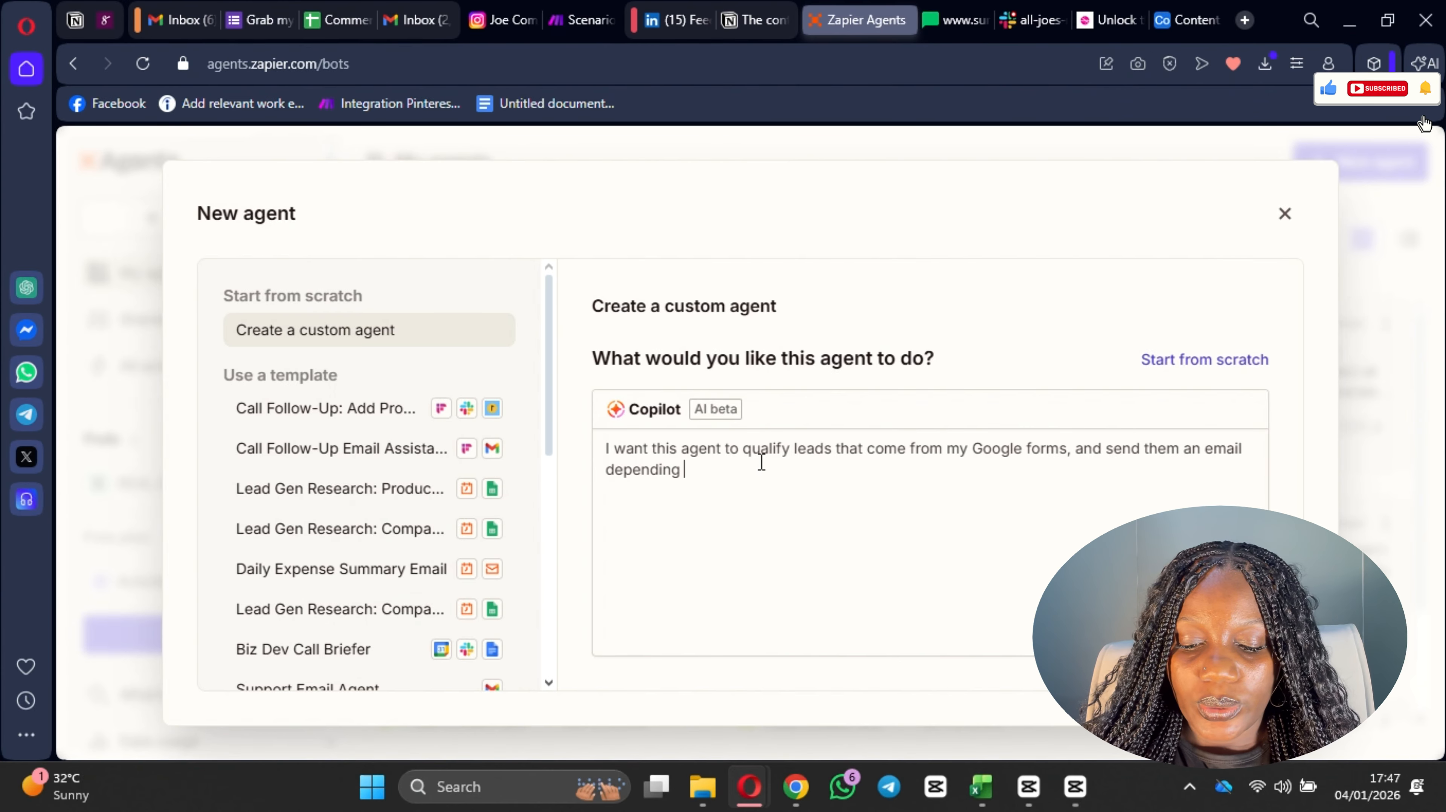
text(on thei)
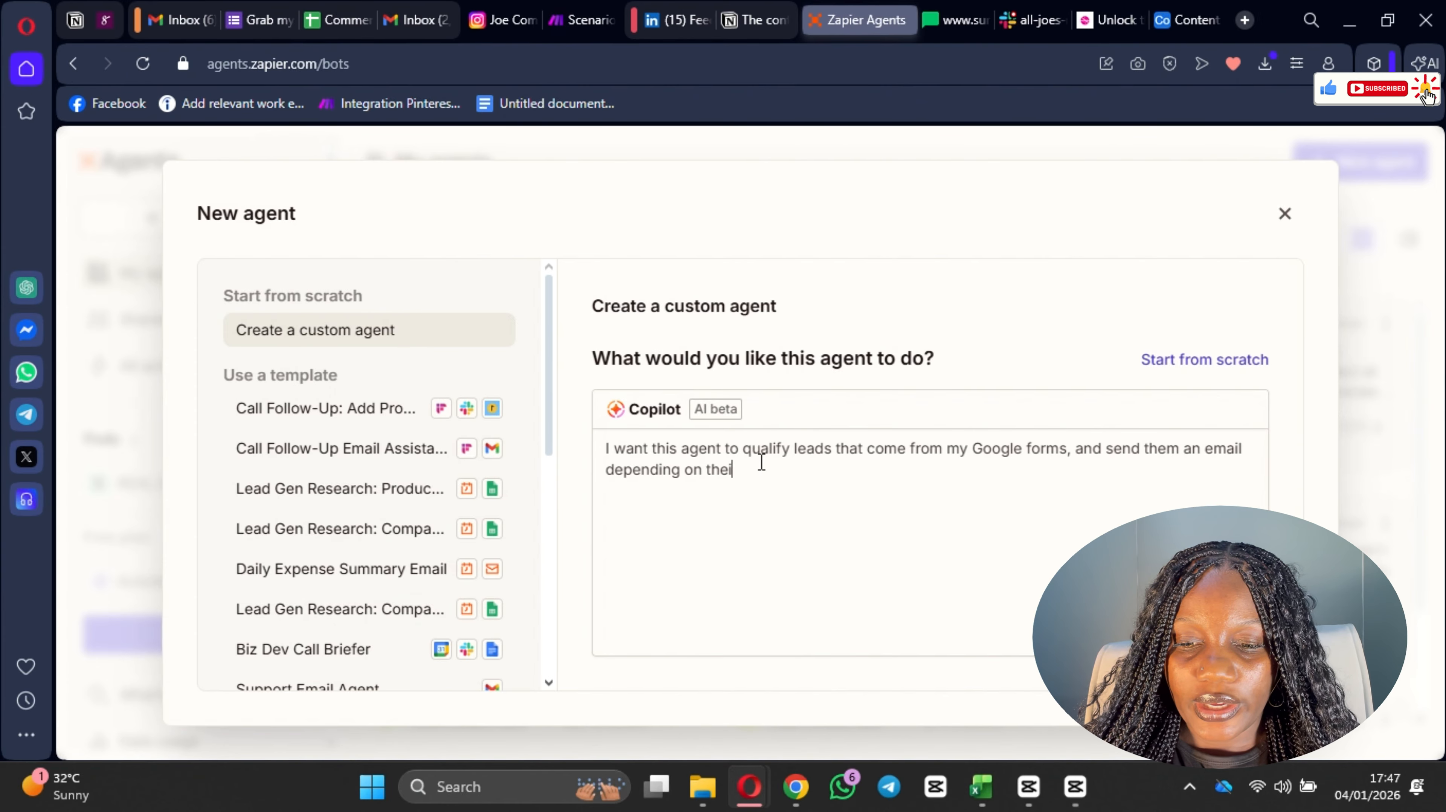
text(r qualif)
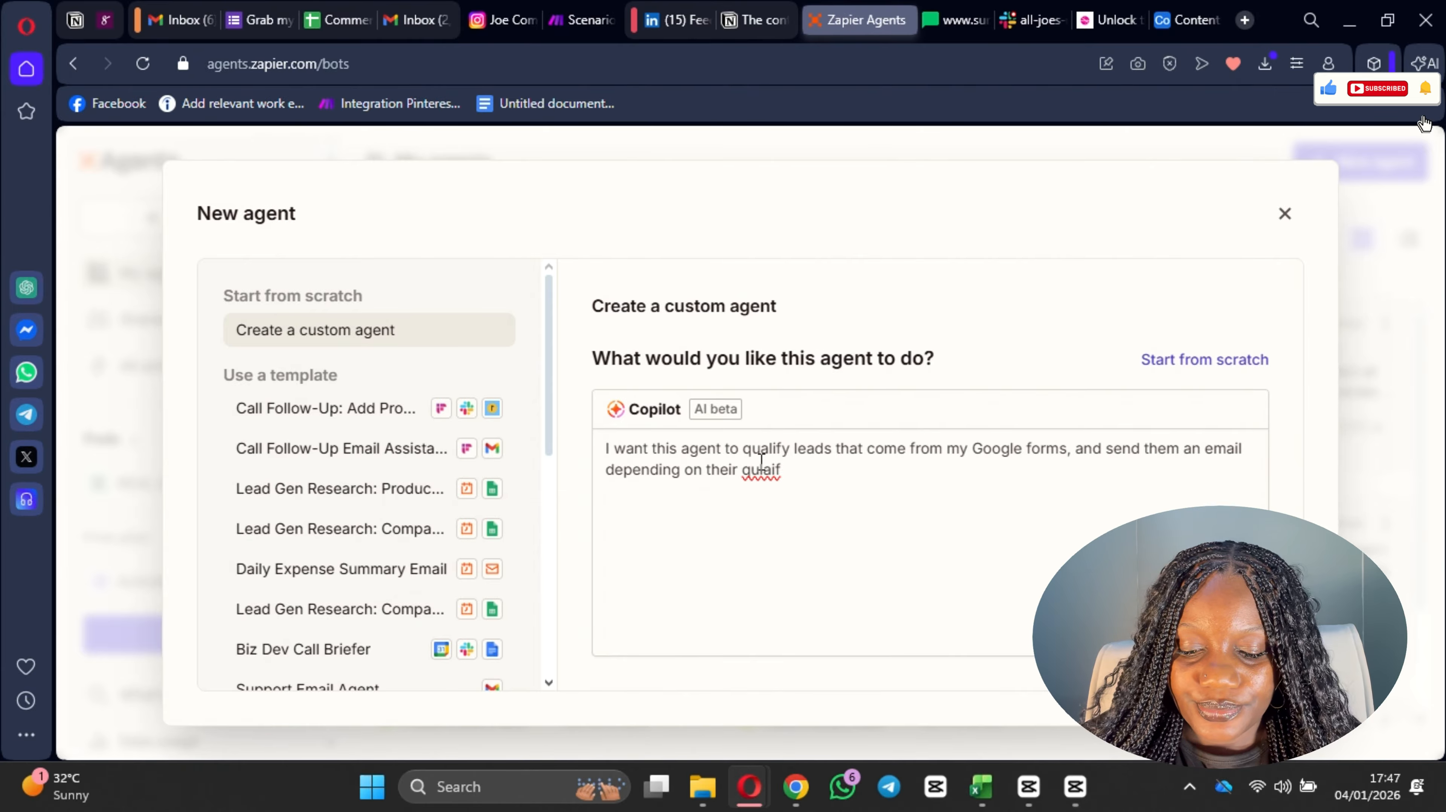
text(icatio)
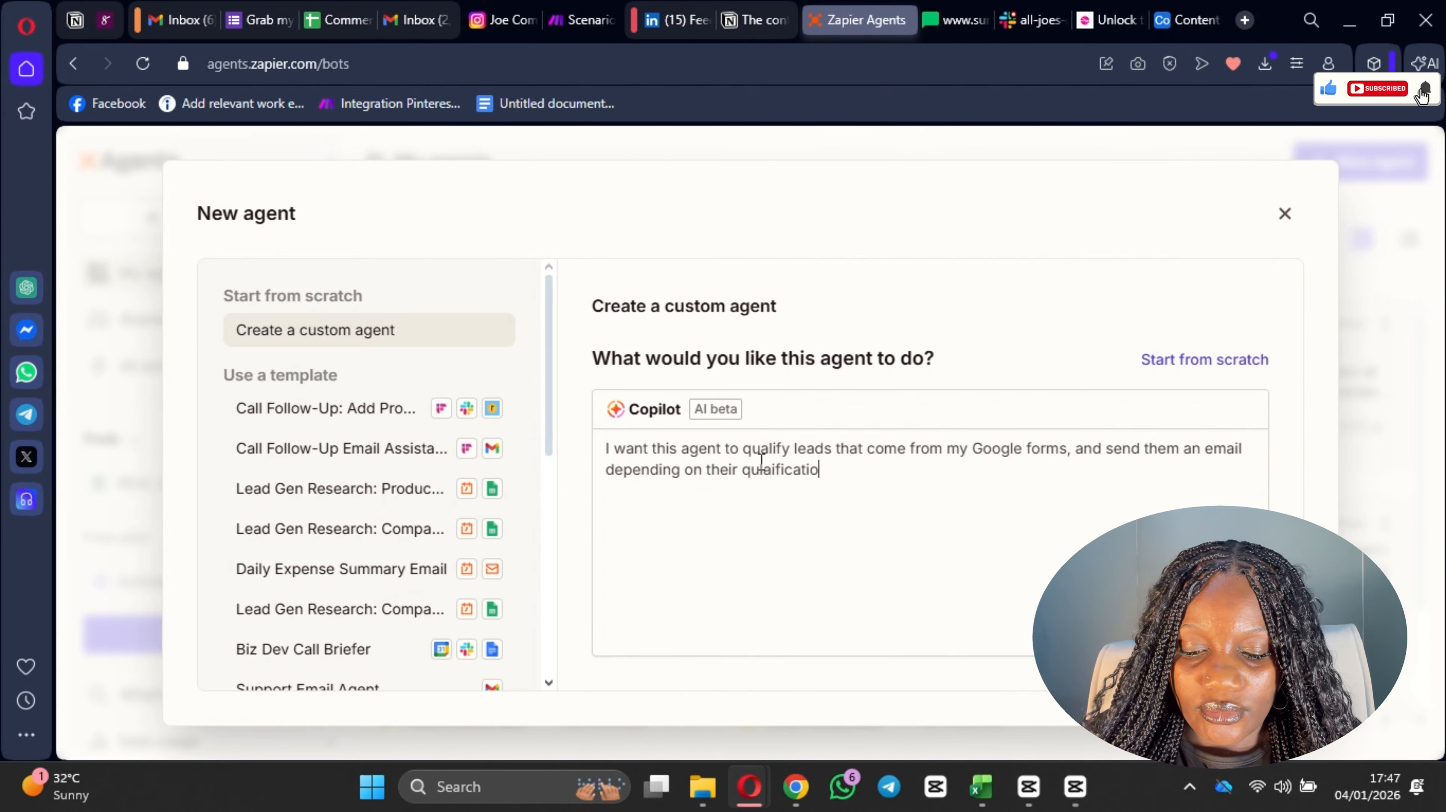
text(n )
text(stutus,)
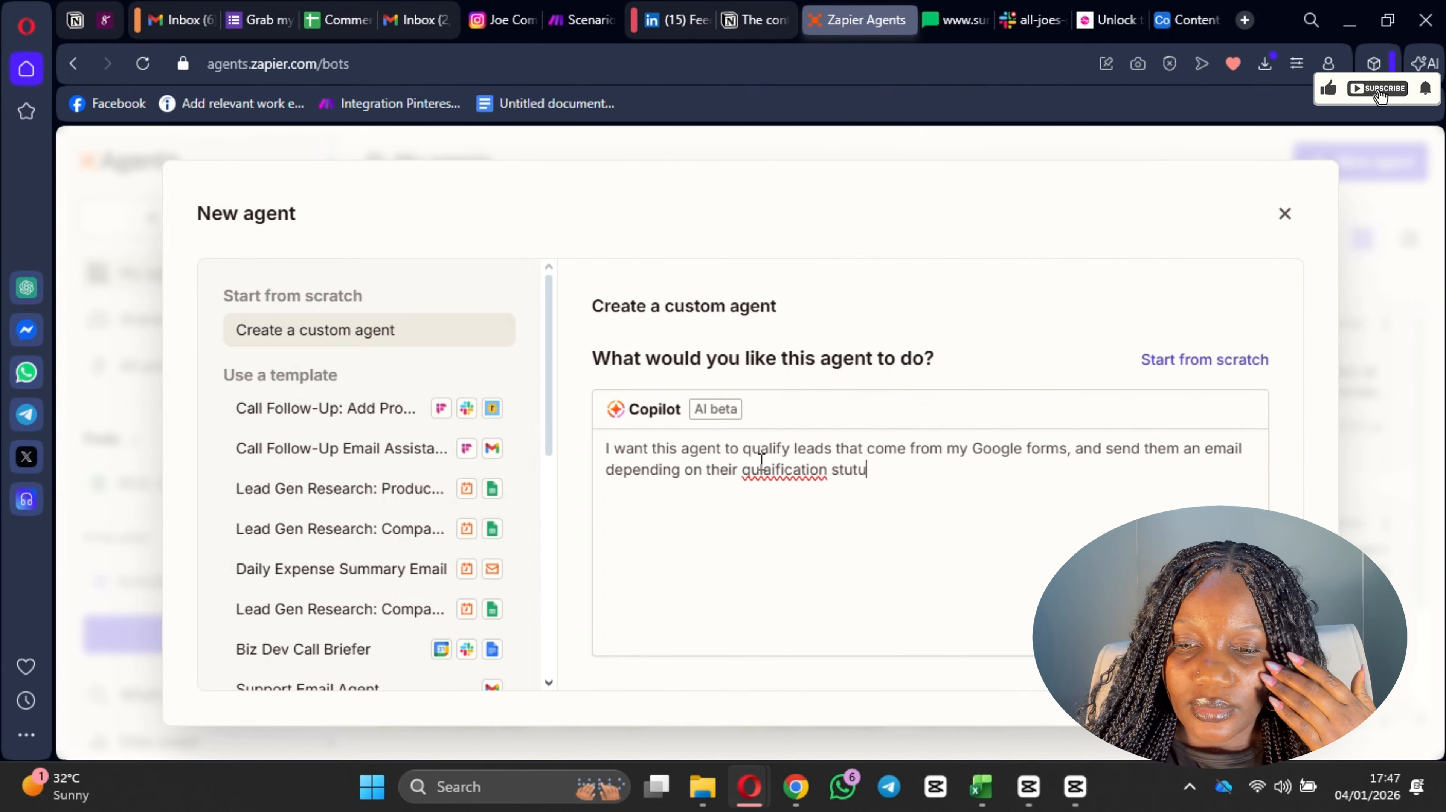
Step: Correct the misspelled words in the description to "status" and "qualification" using the spelling suggestions
right_click(854, 478)
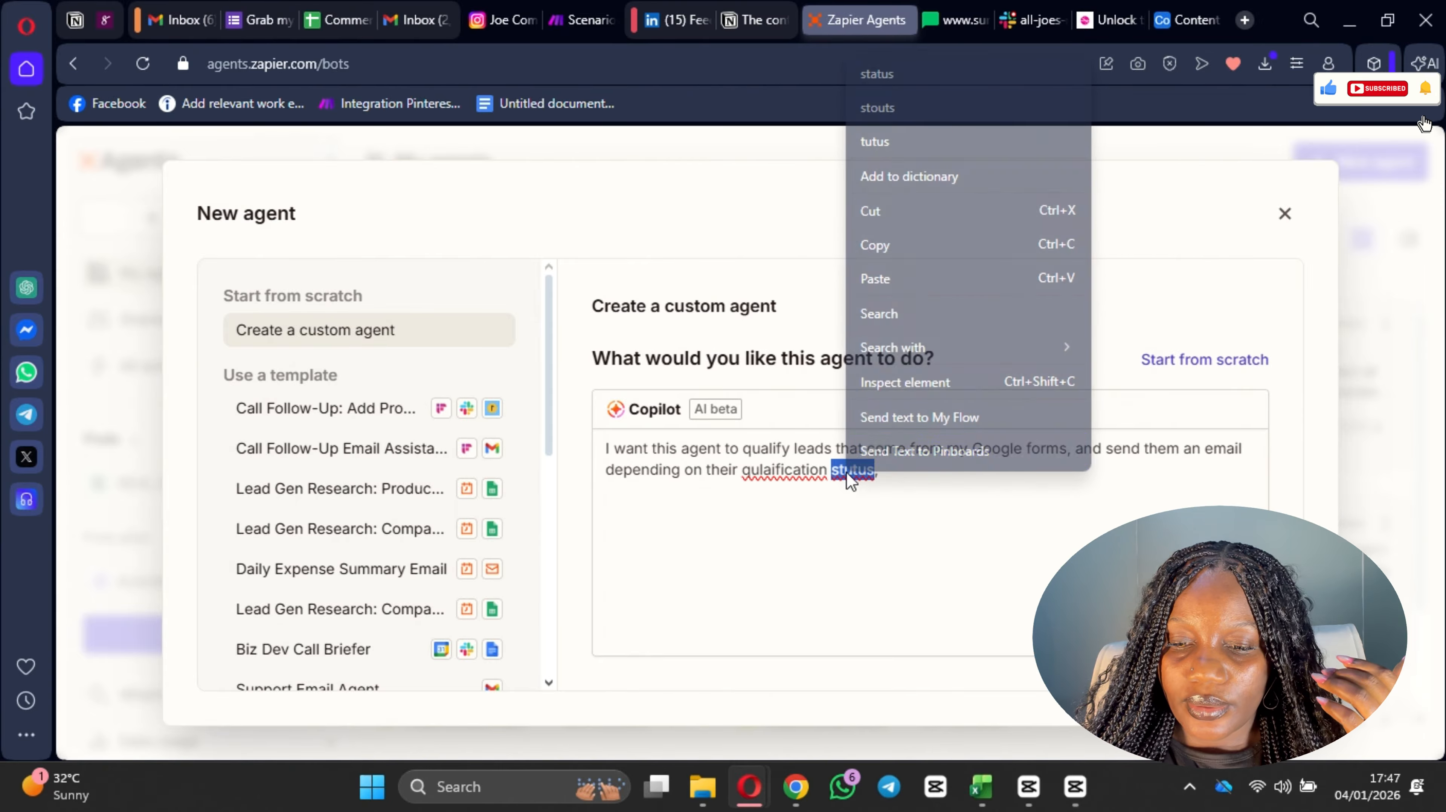
click(920, 137)
right_click(802, 478)
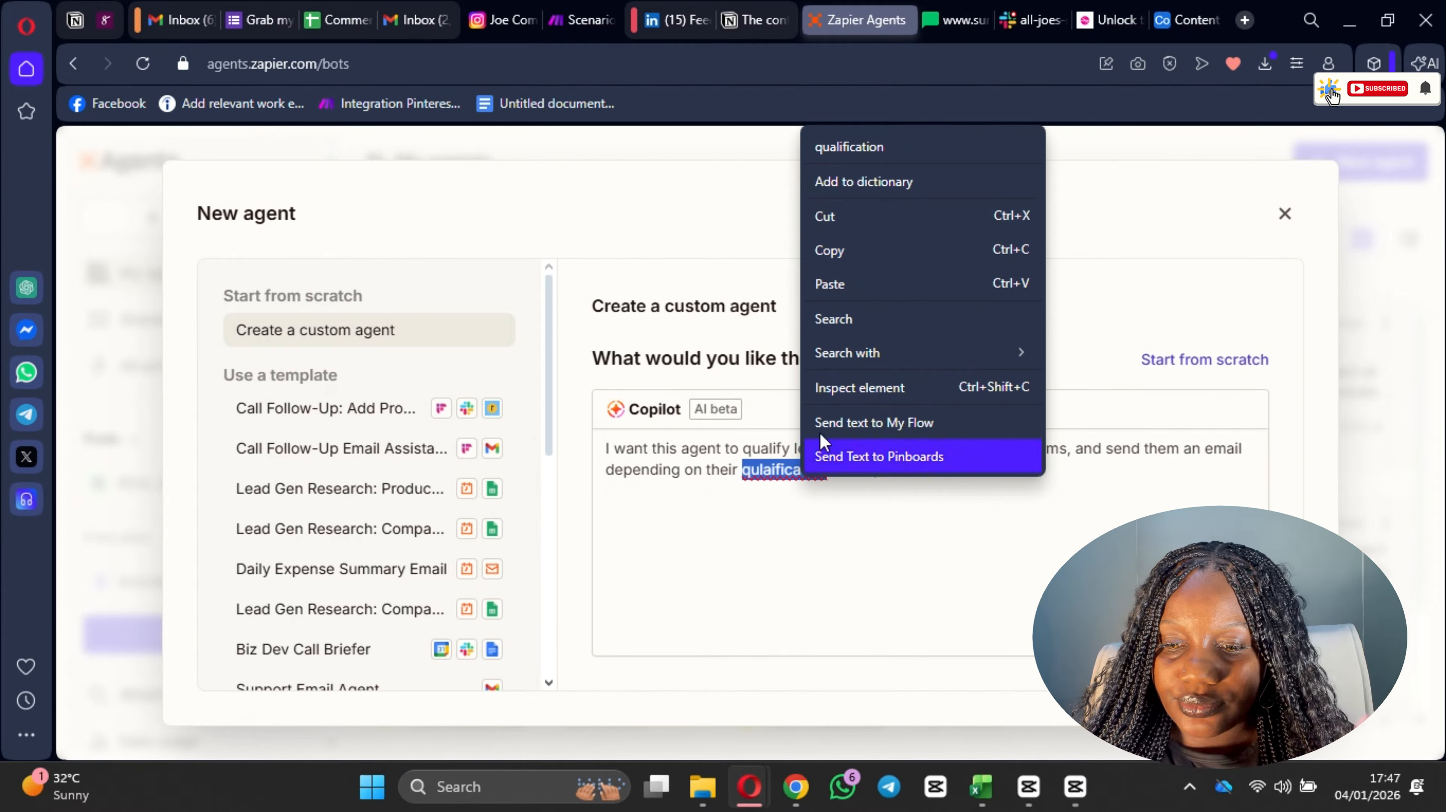
click(901, 147)
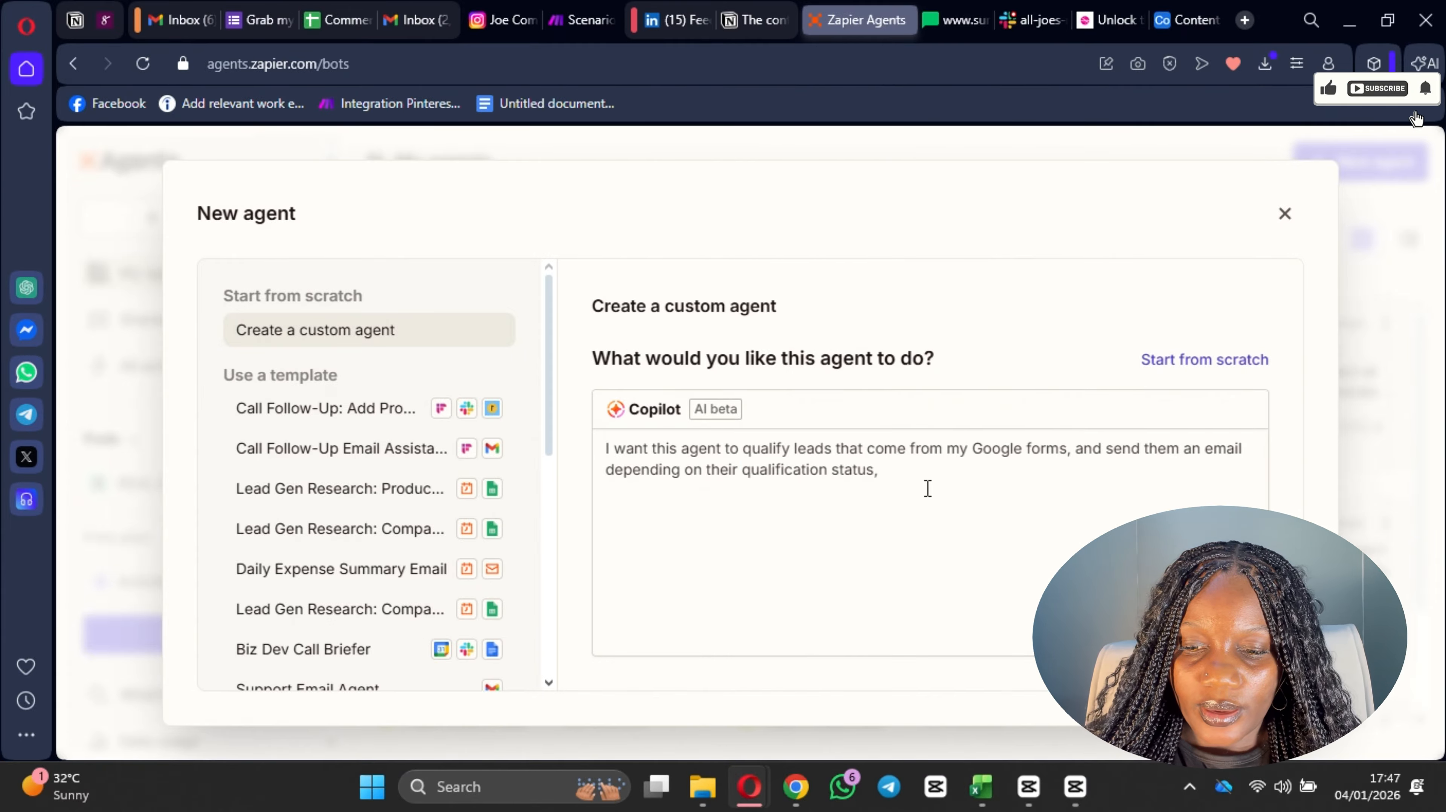
Step: Replace the comma after "status" with the condition "ie, if they are qualified"
key(BackSpace)
text(ie)
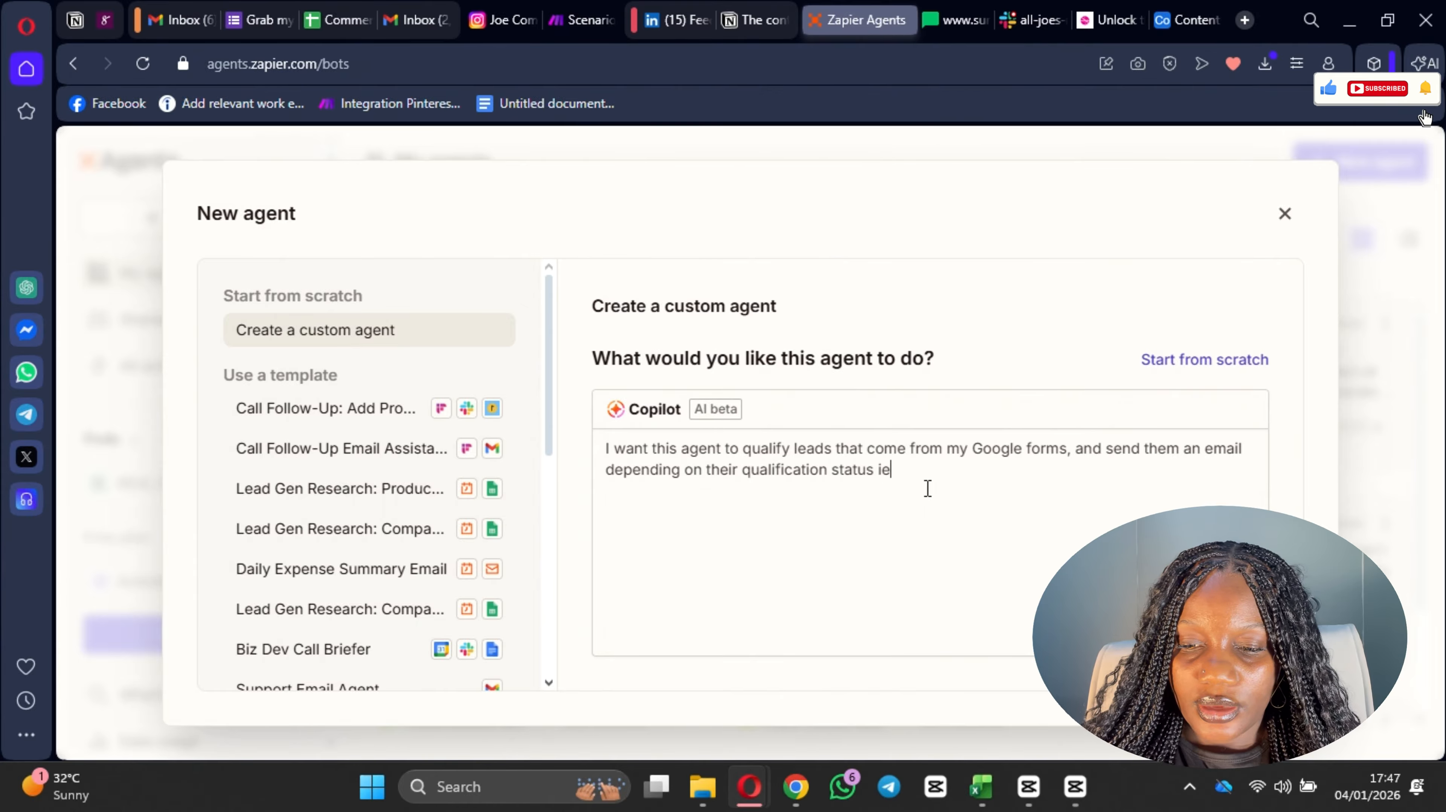
text(, i)
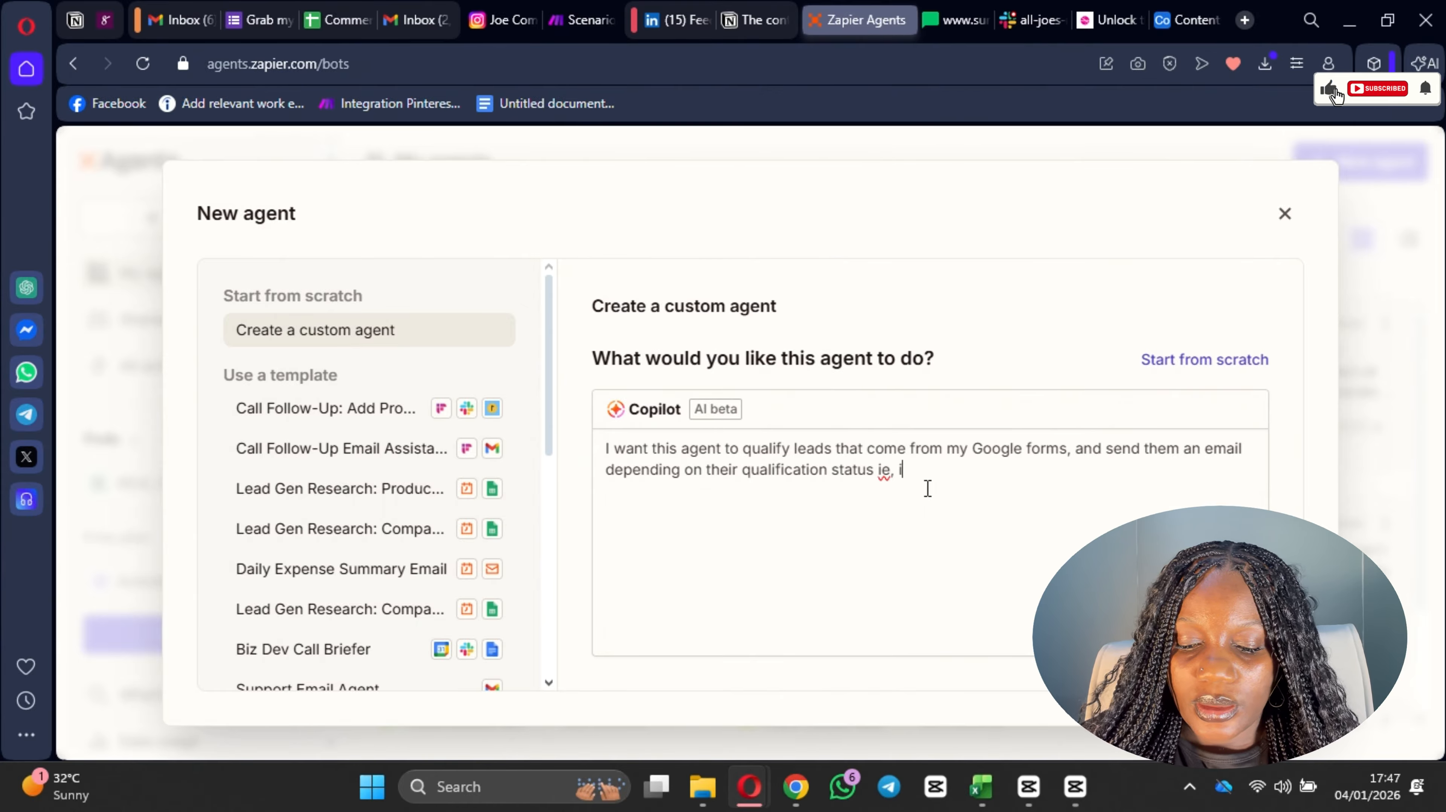
text(f they are )
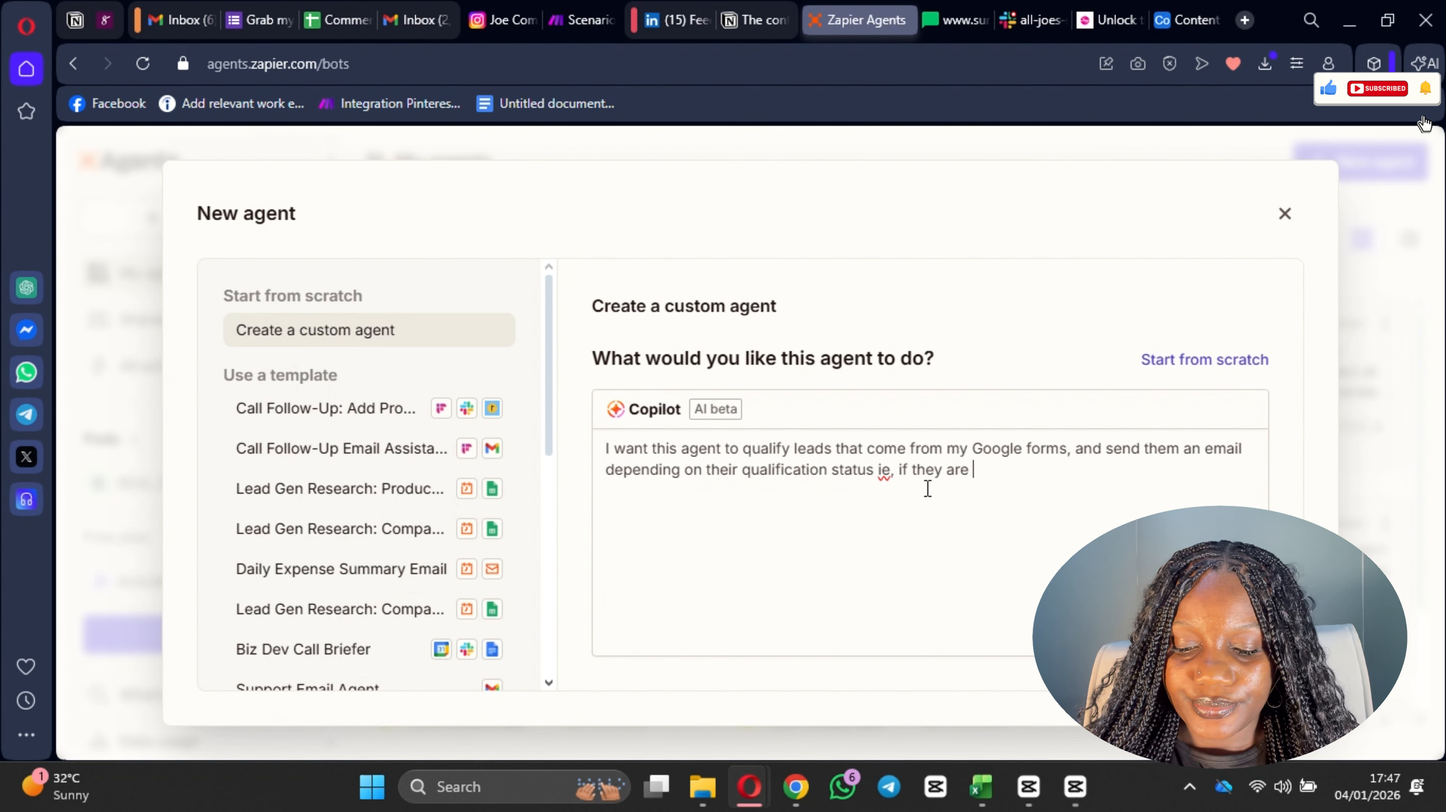
text(qualifie)
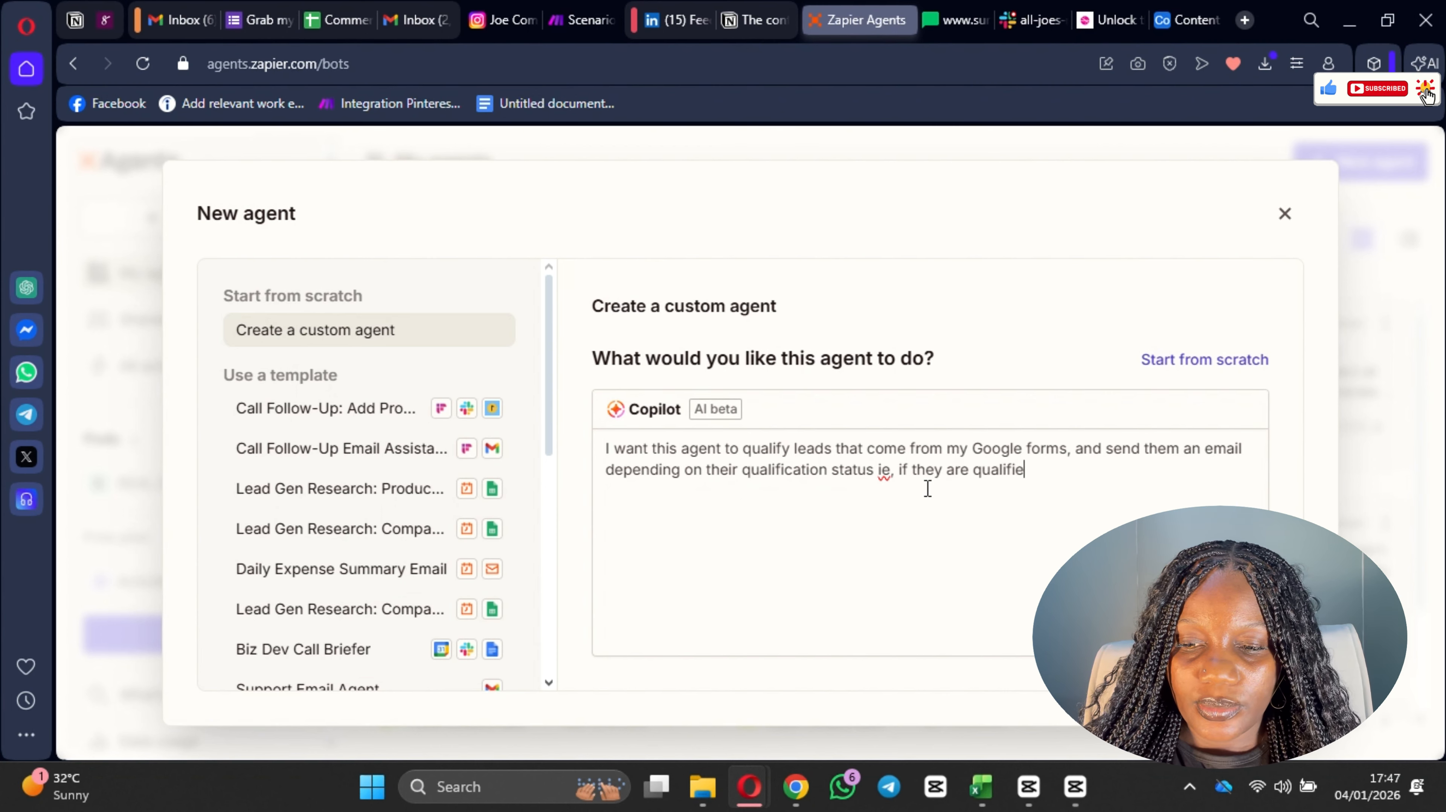
text(d it)
key(BackSpace)
key(BackSpace)
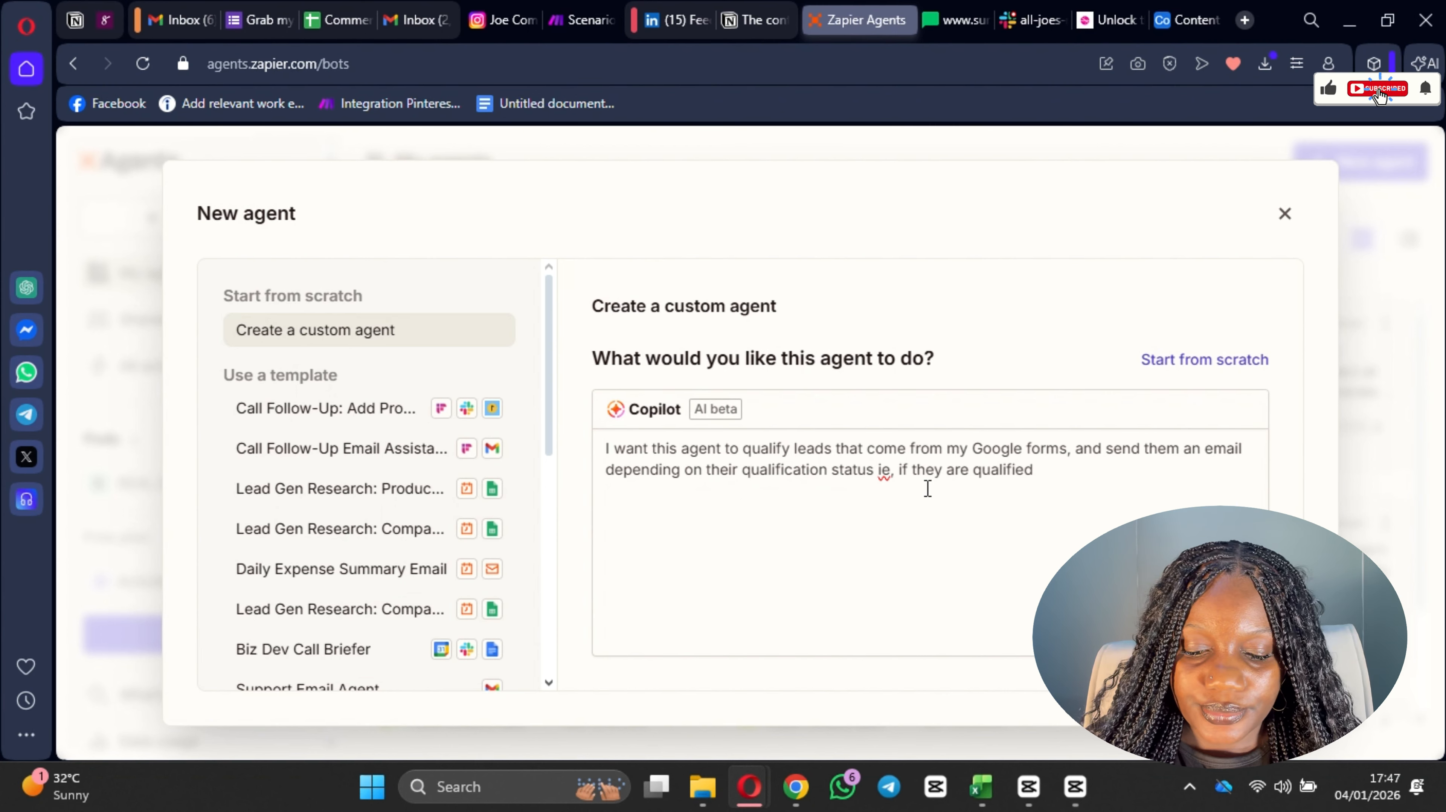
Step: Continue the workflow description with "the email should contain a booking link to book a meeting with"
text(the em)
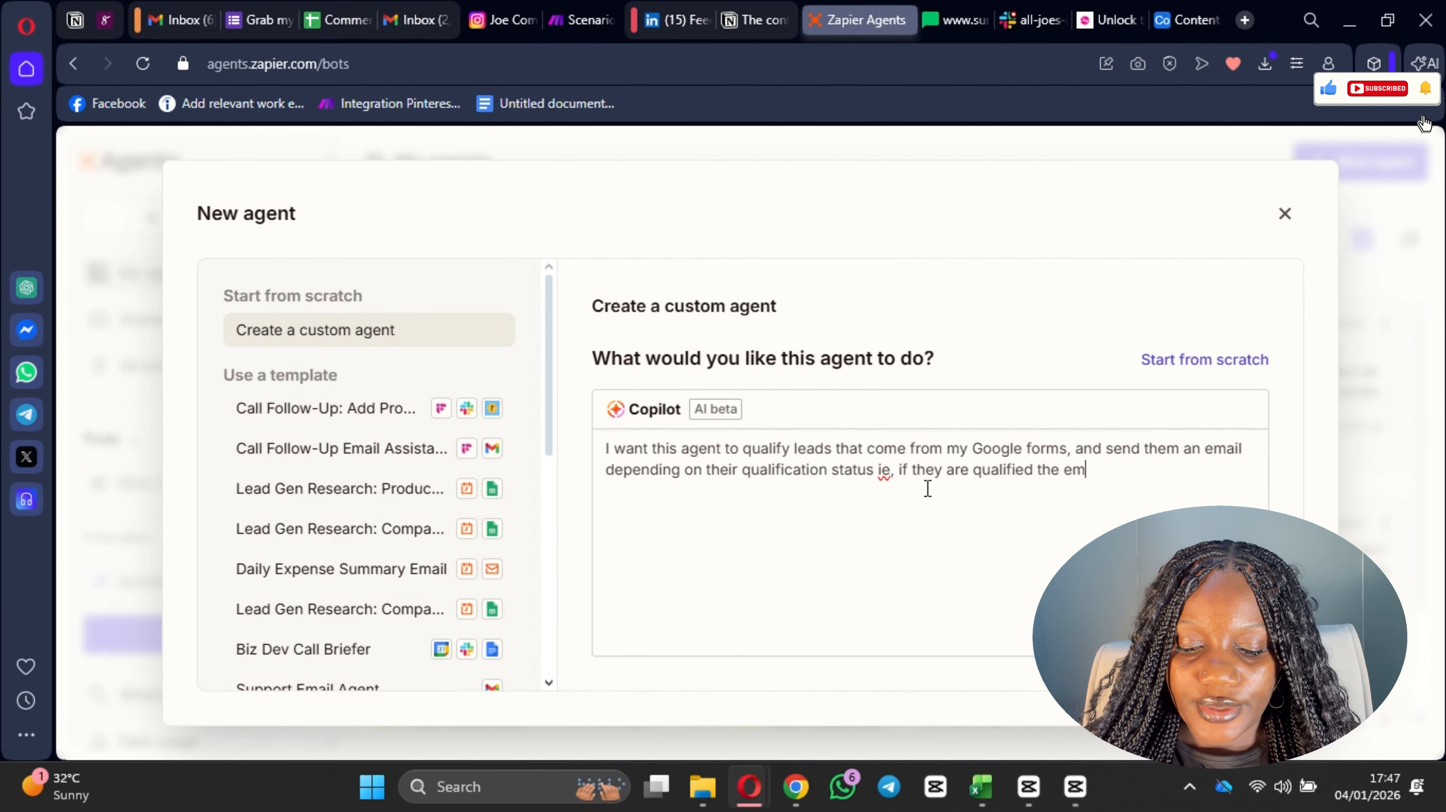
text(ail should co)
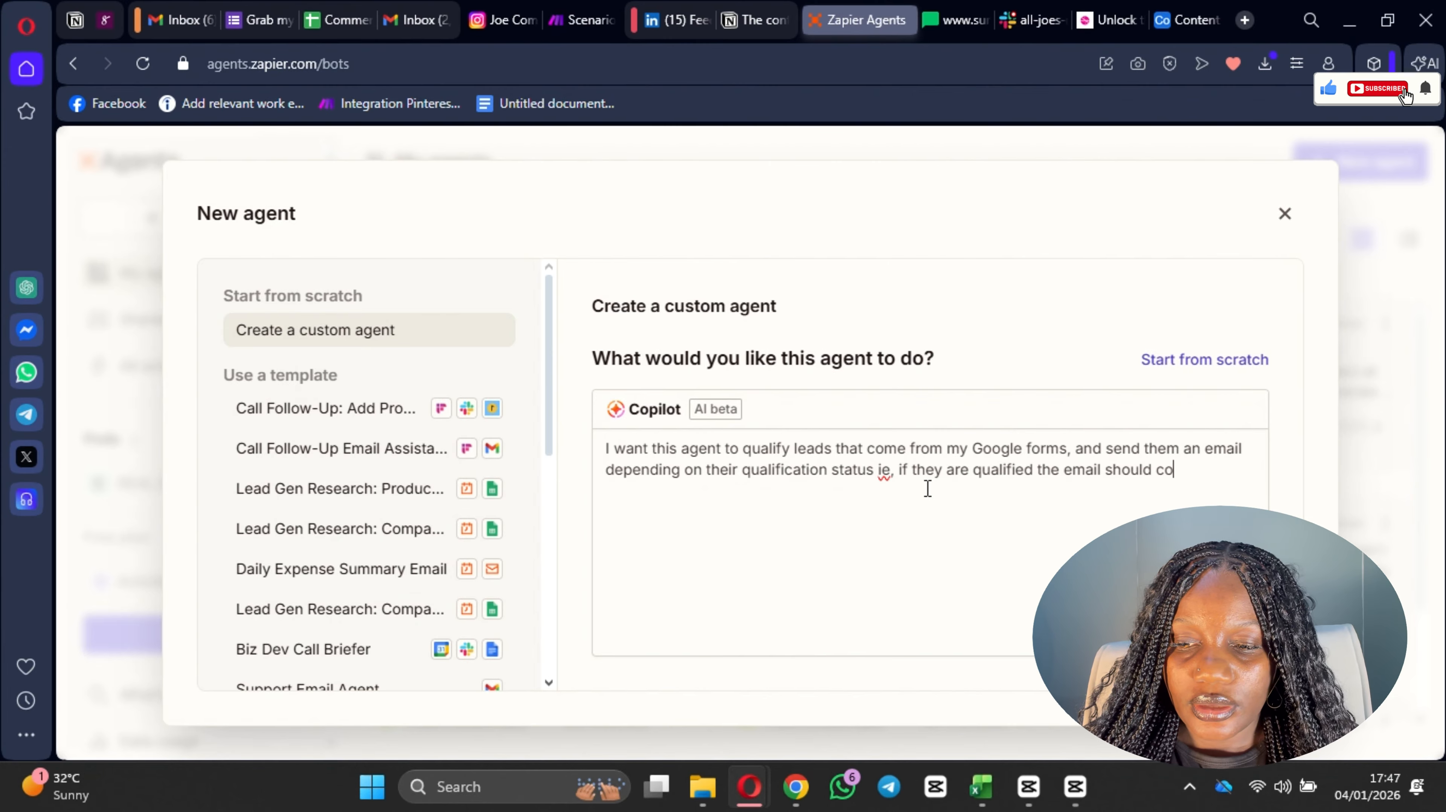
text(ntain )
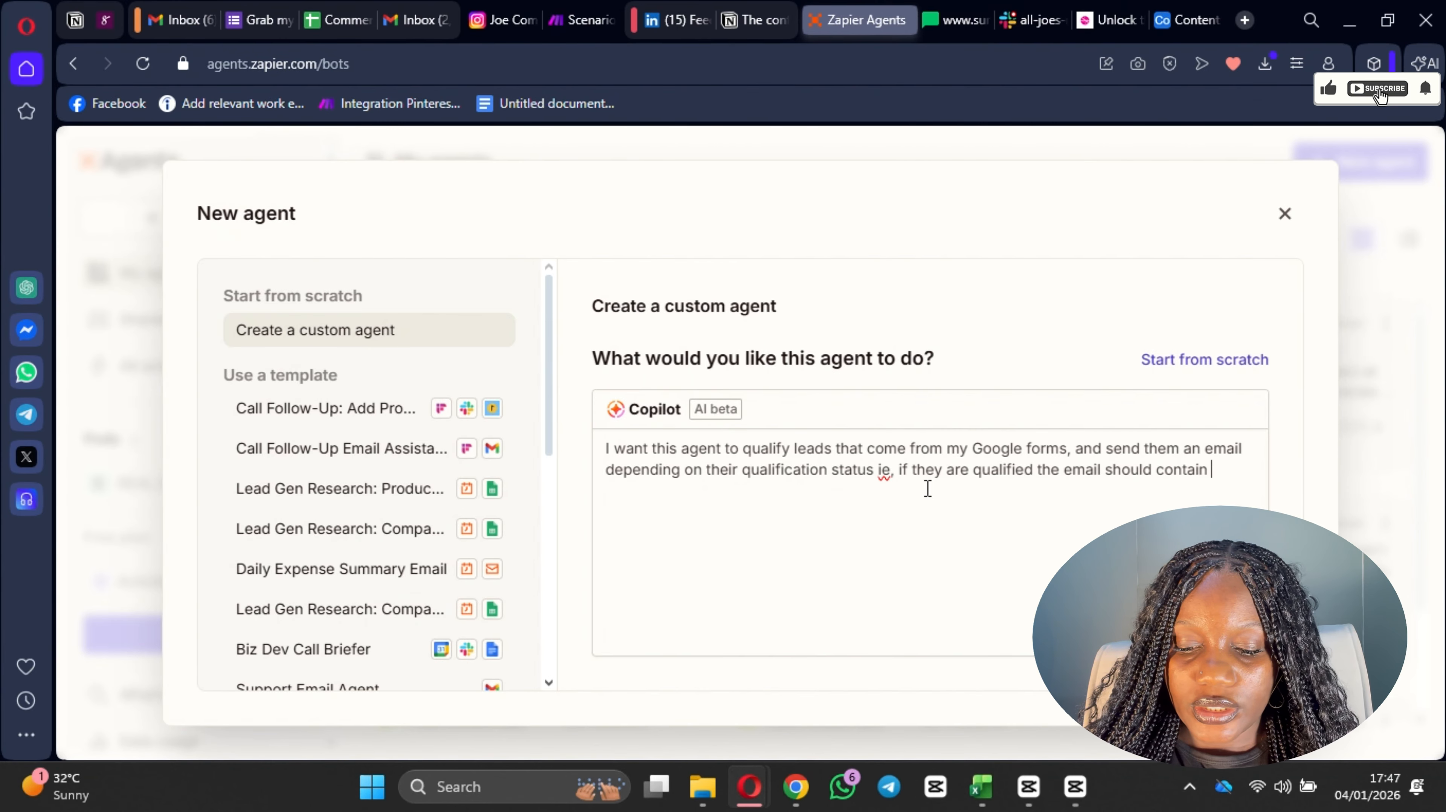
text(a boo)
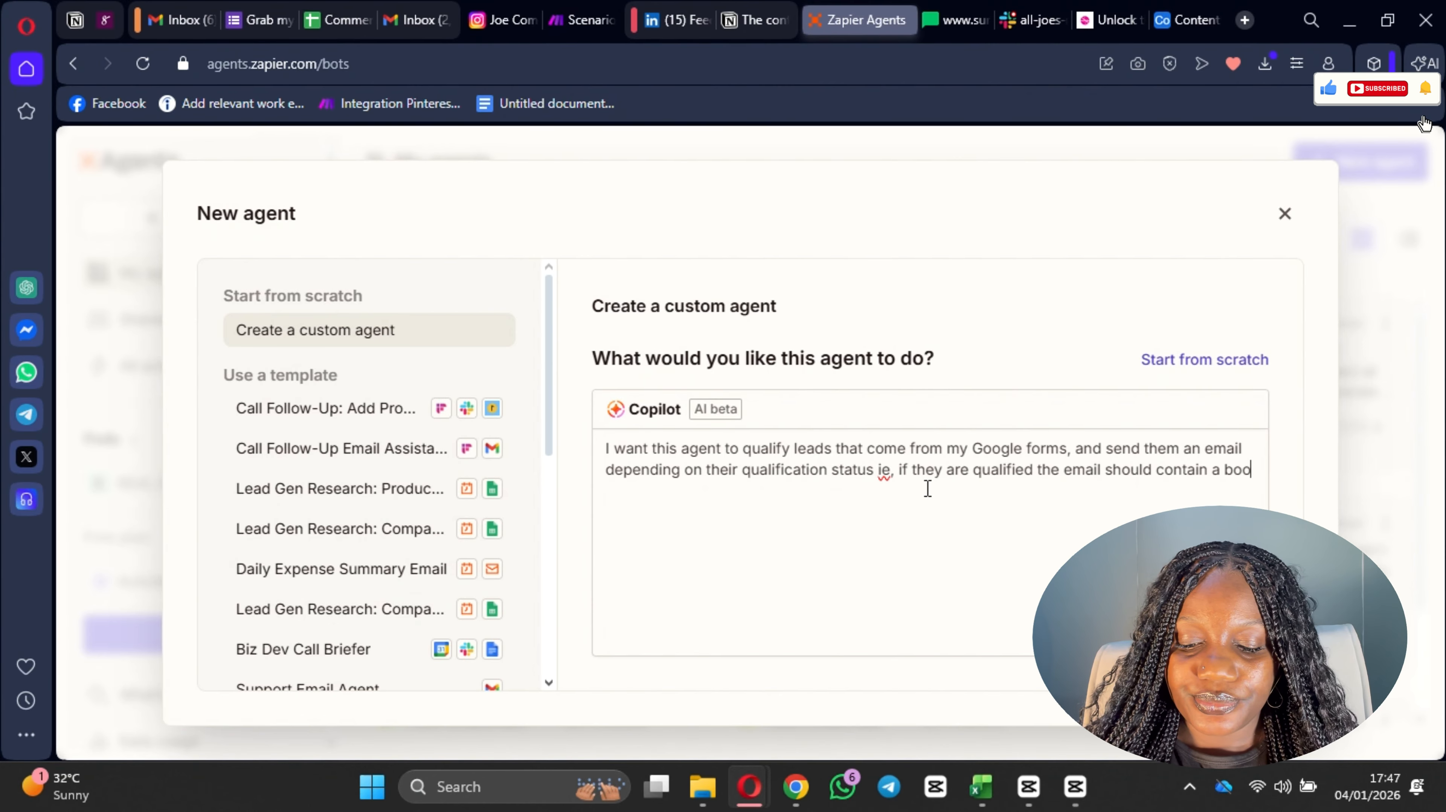
text(king link)
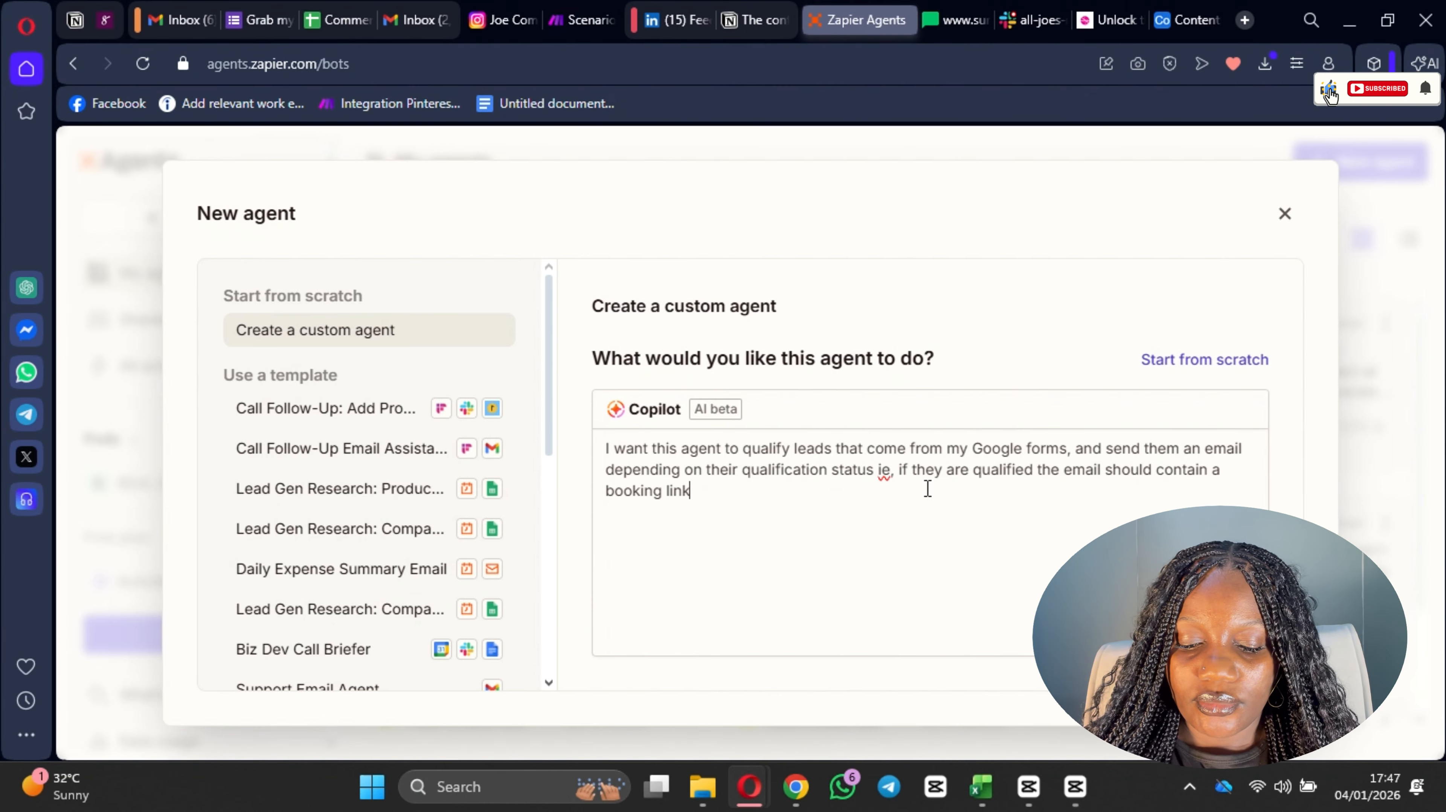
text( to book a )
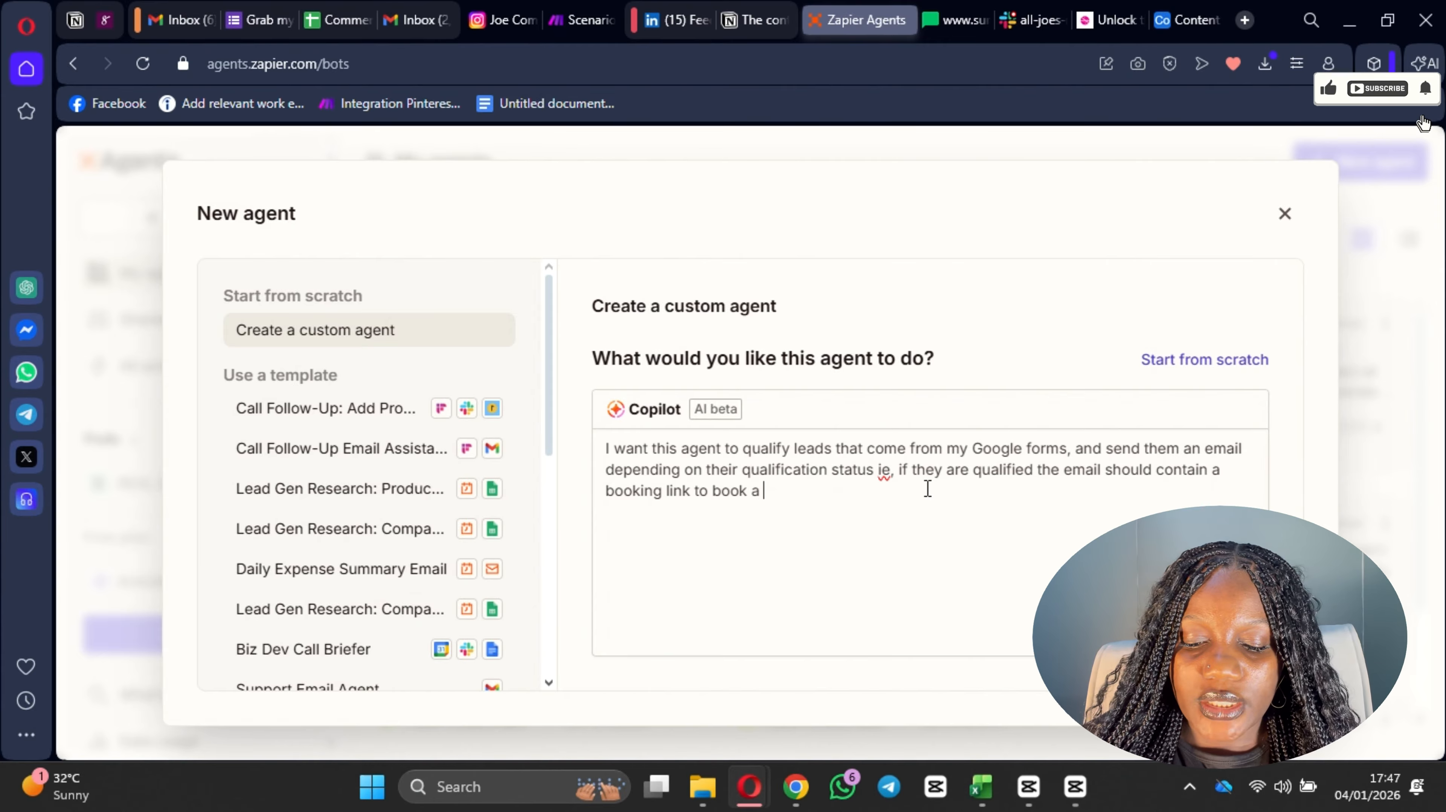
text(meeting with)
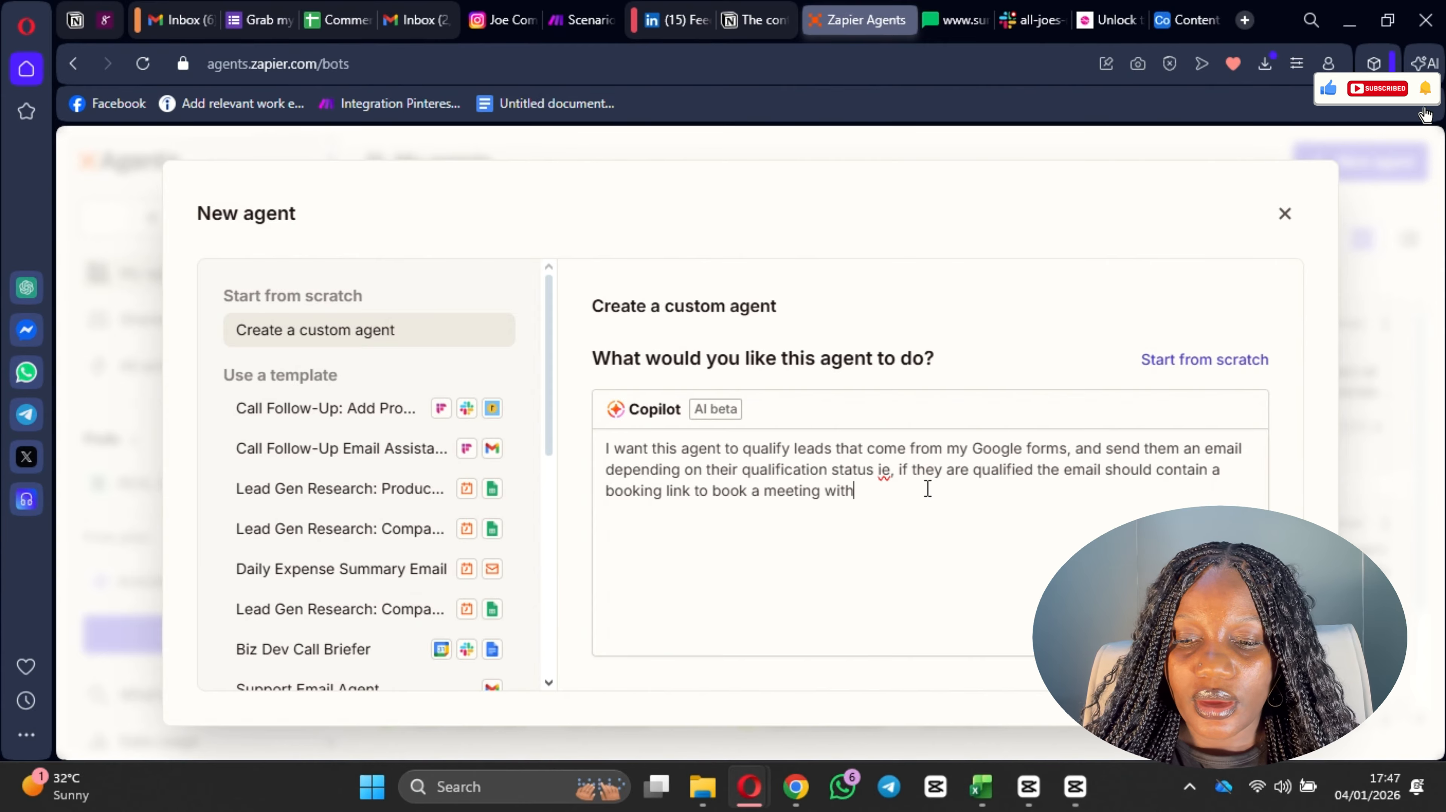
text( me, and )
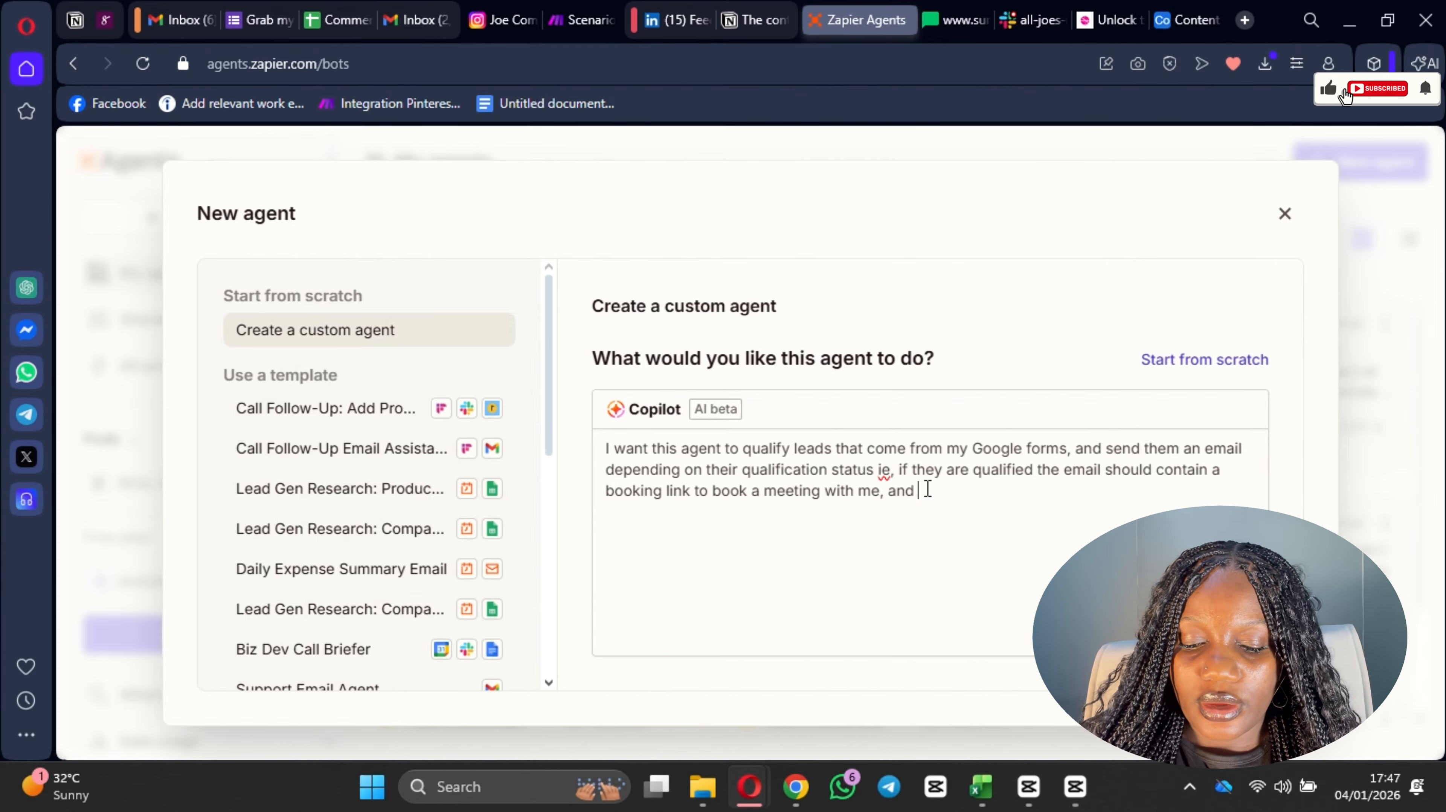
text(if they are )
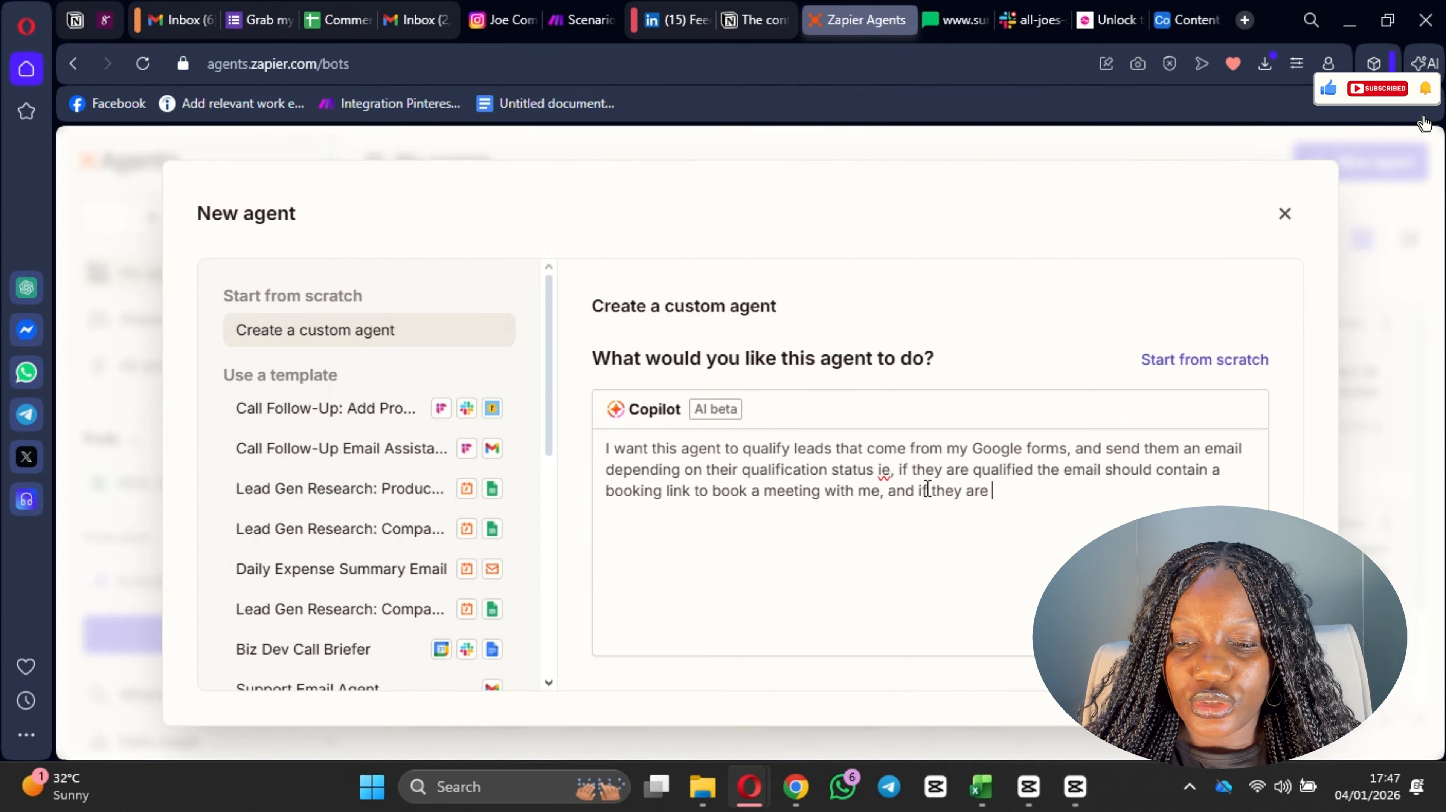
text(not )
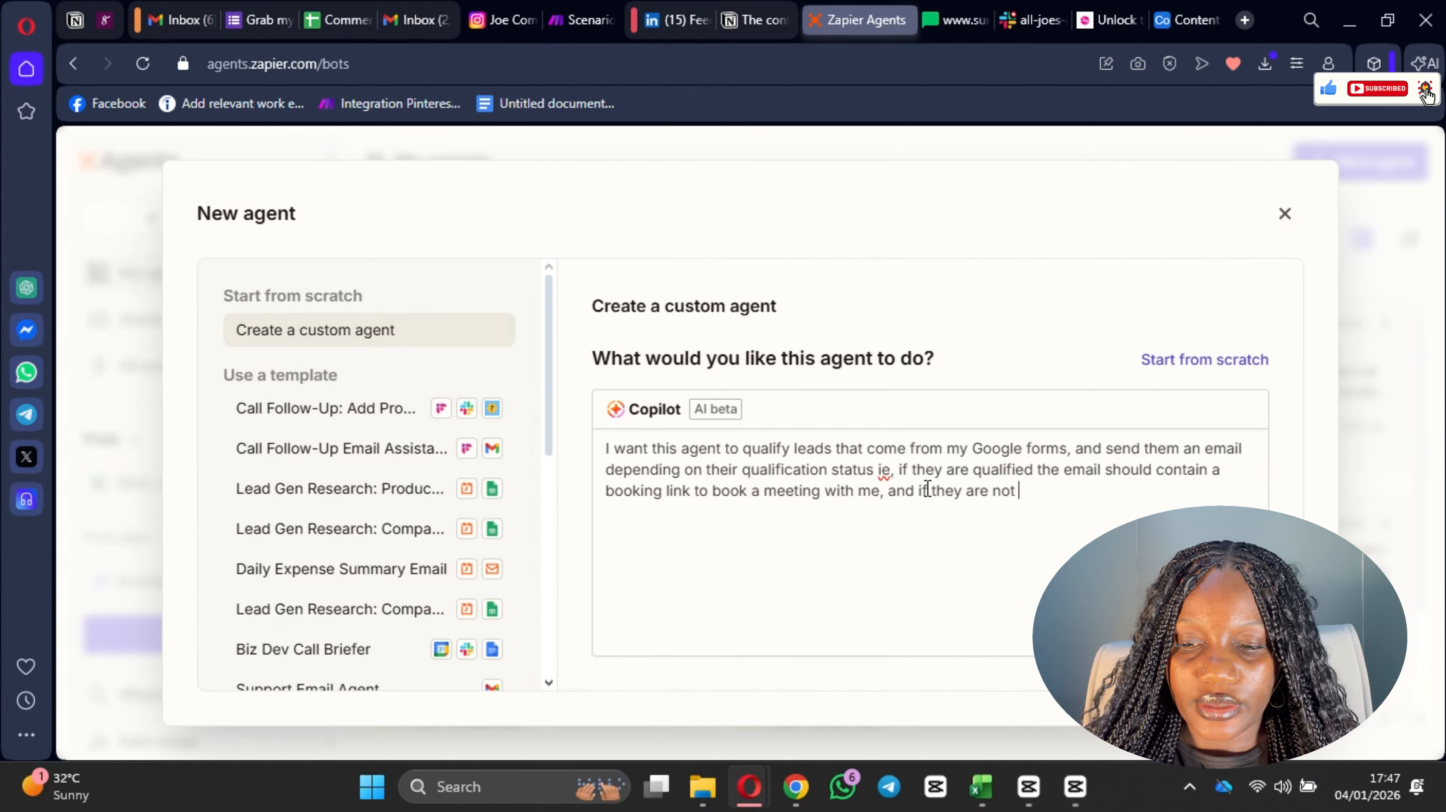
text(qualif)
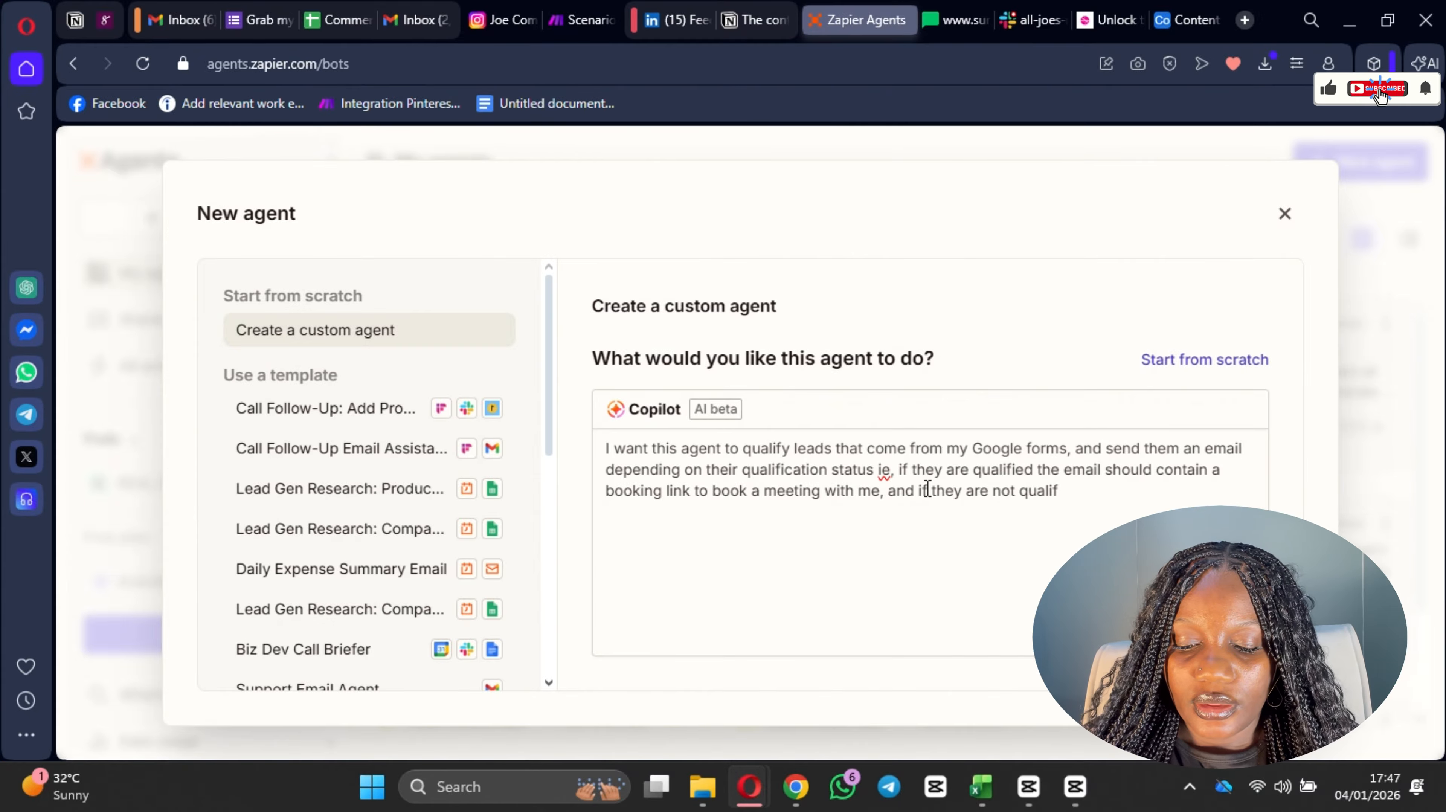
text(ied the email should)
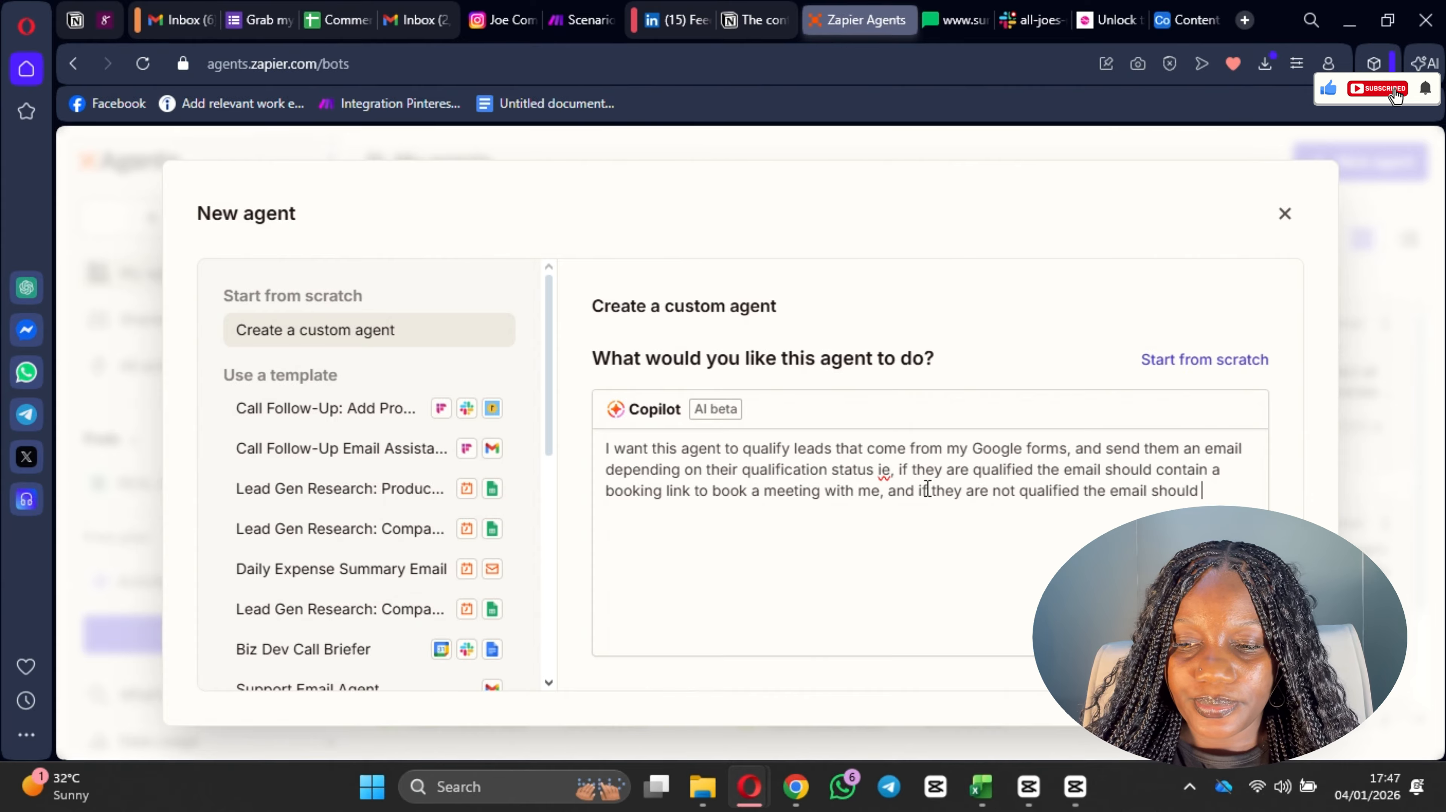
text( thank )
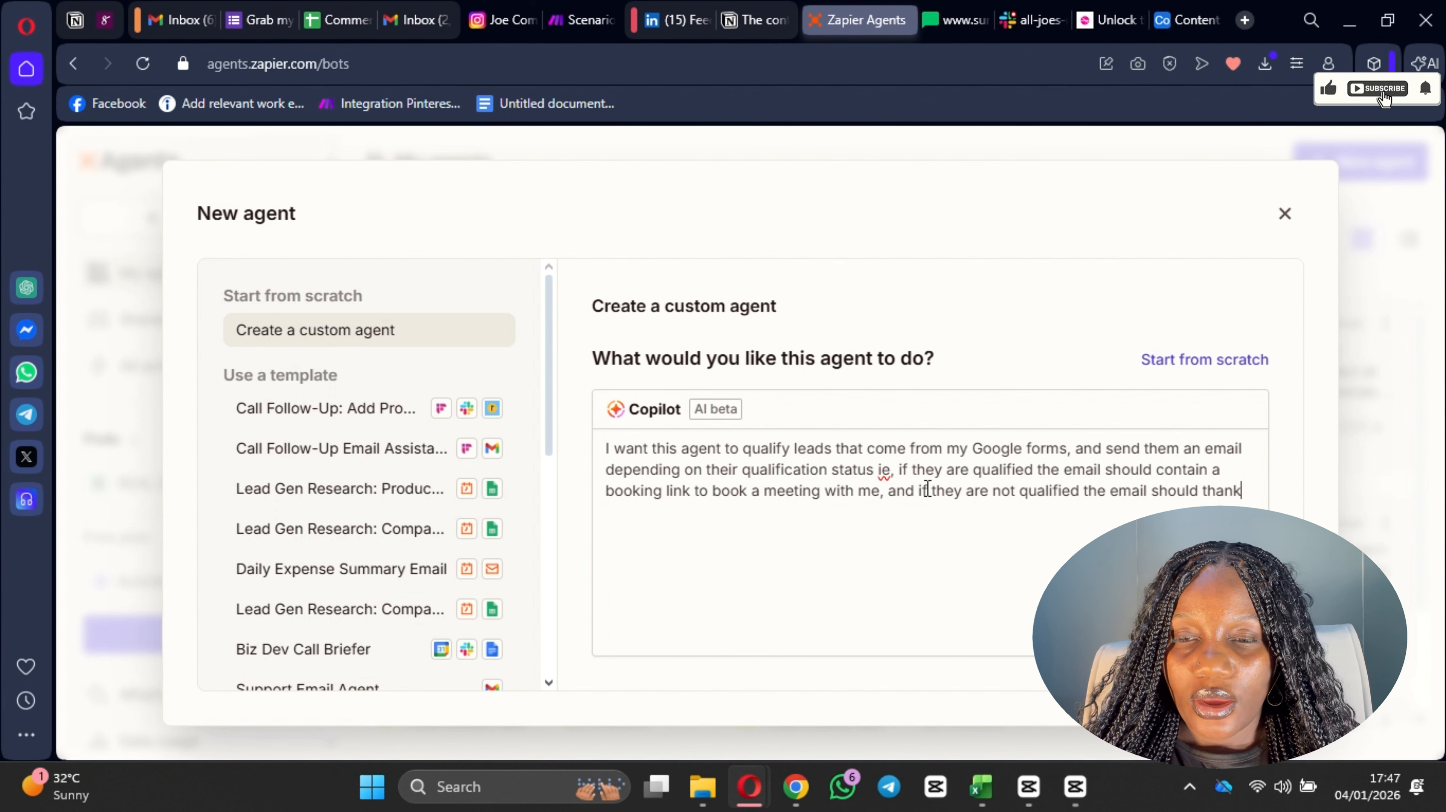
text(for)
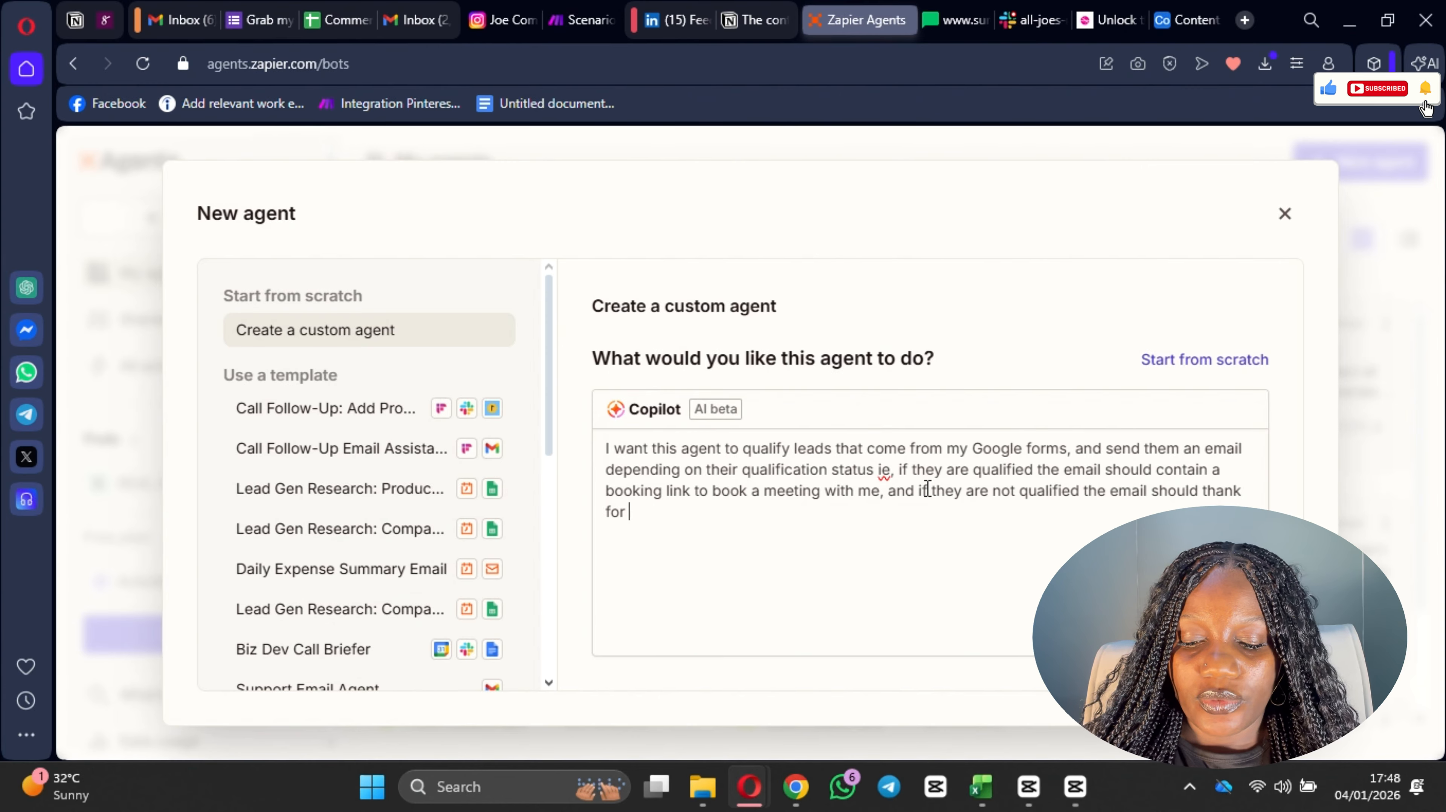
Step: Complete the unqualified-lead instruction with "for being interested and that we will get back to them shortly."
text(being)
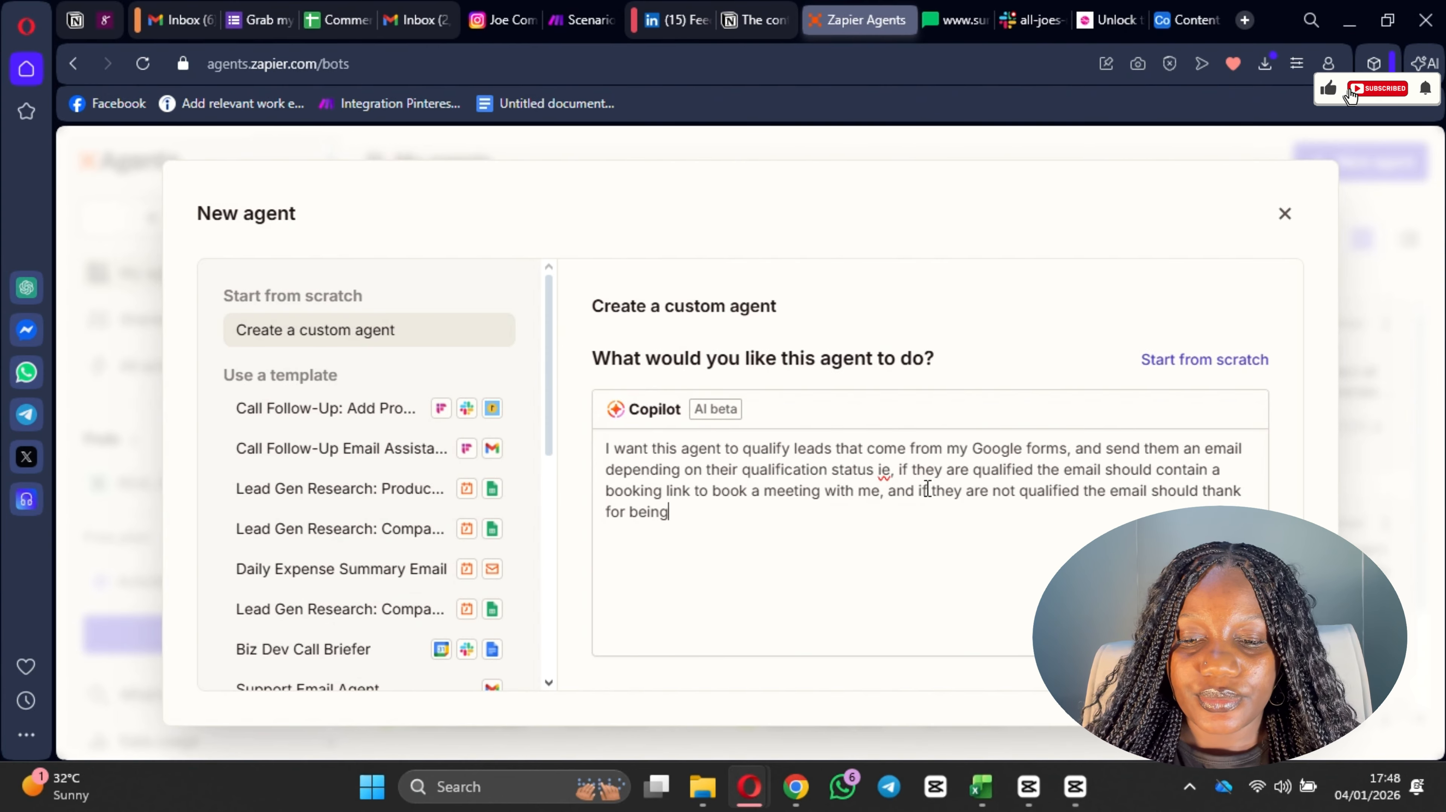
text( intere)
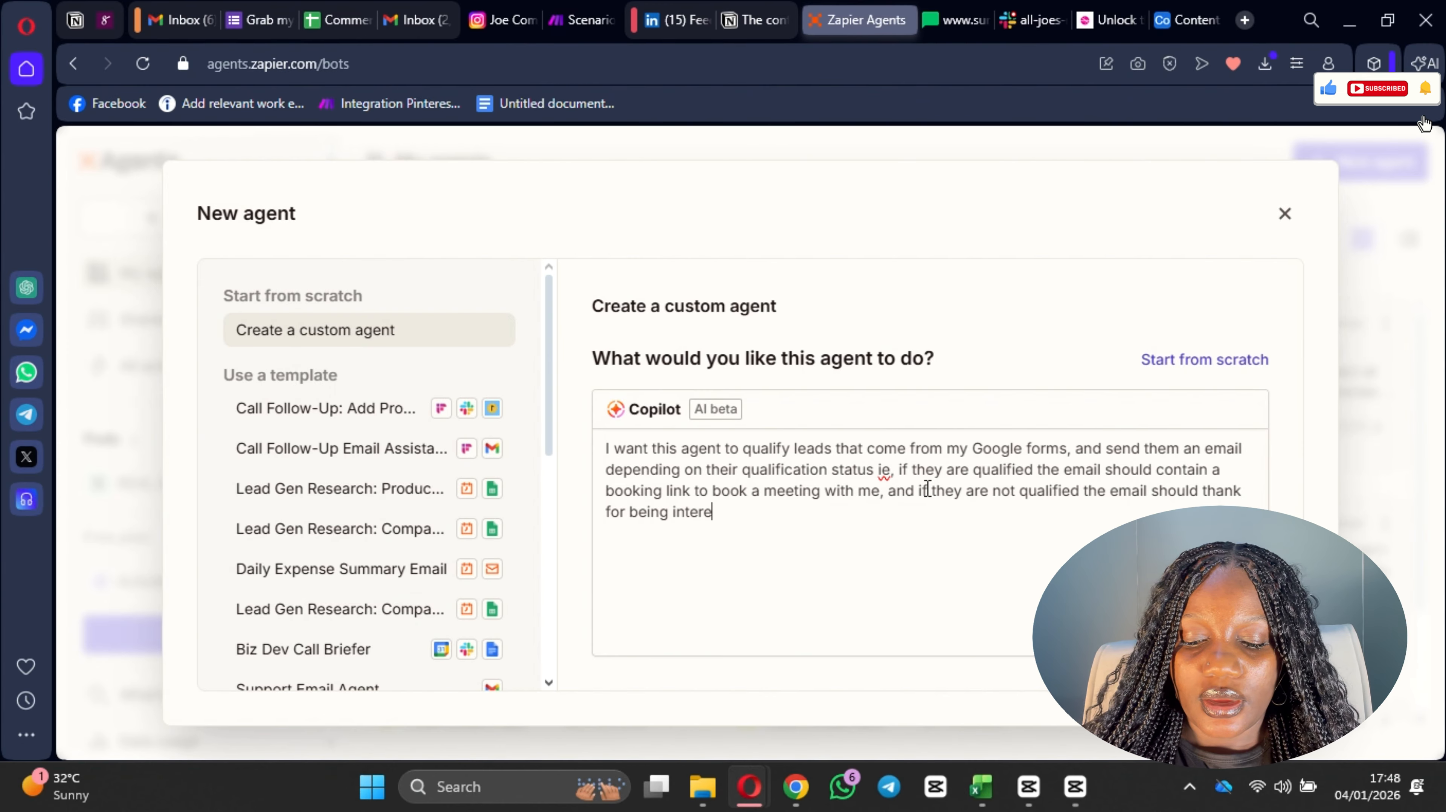
text(sted and th)
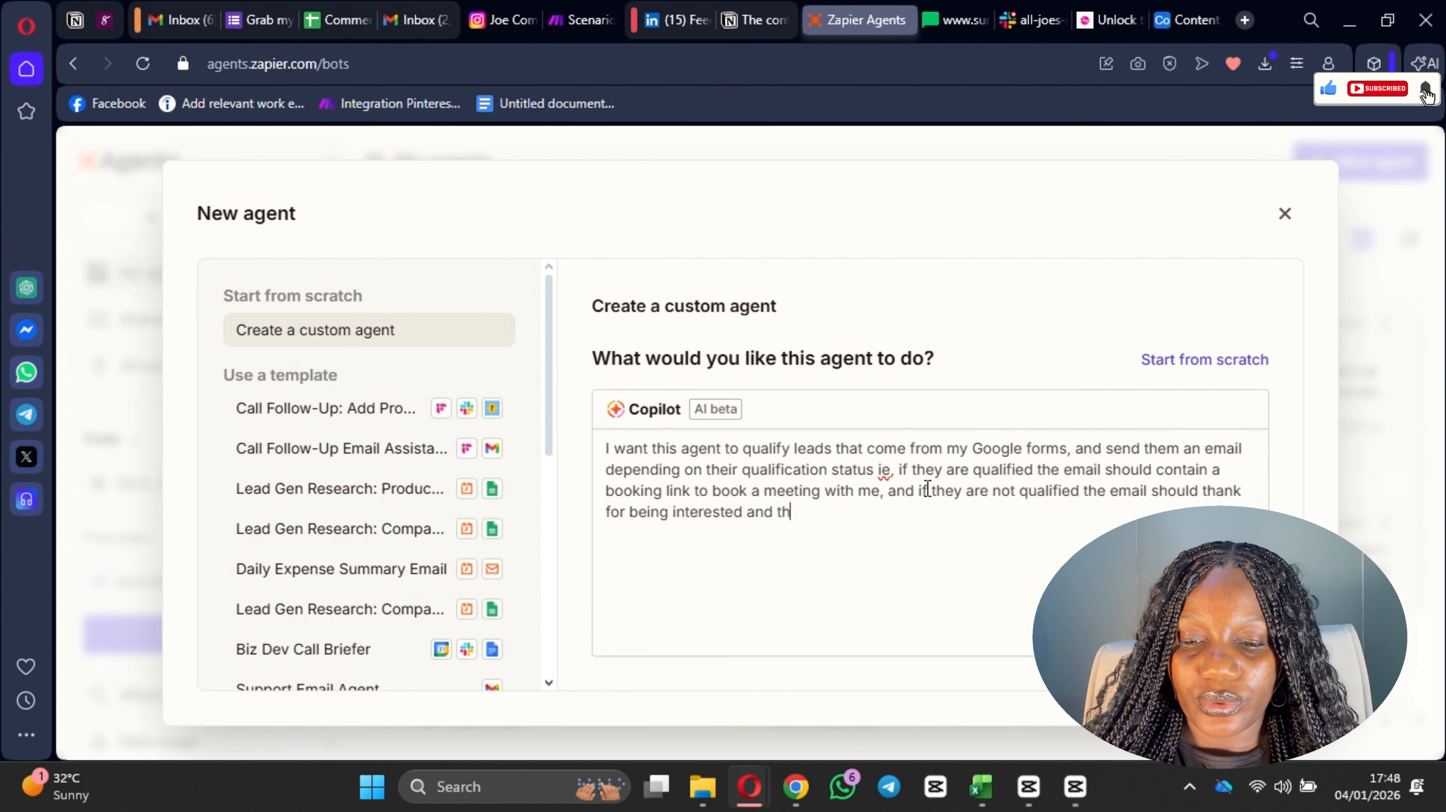
text(at we will g)
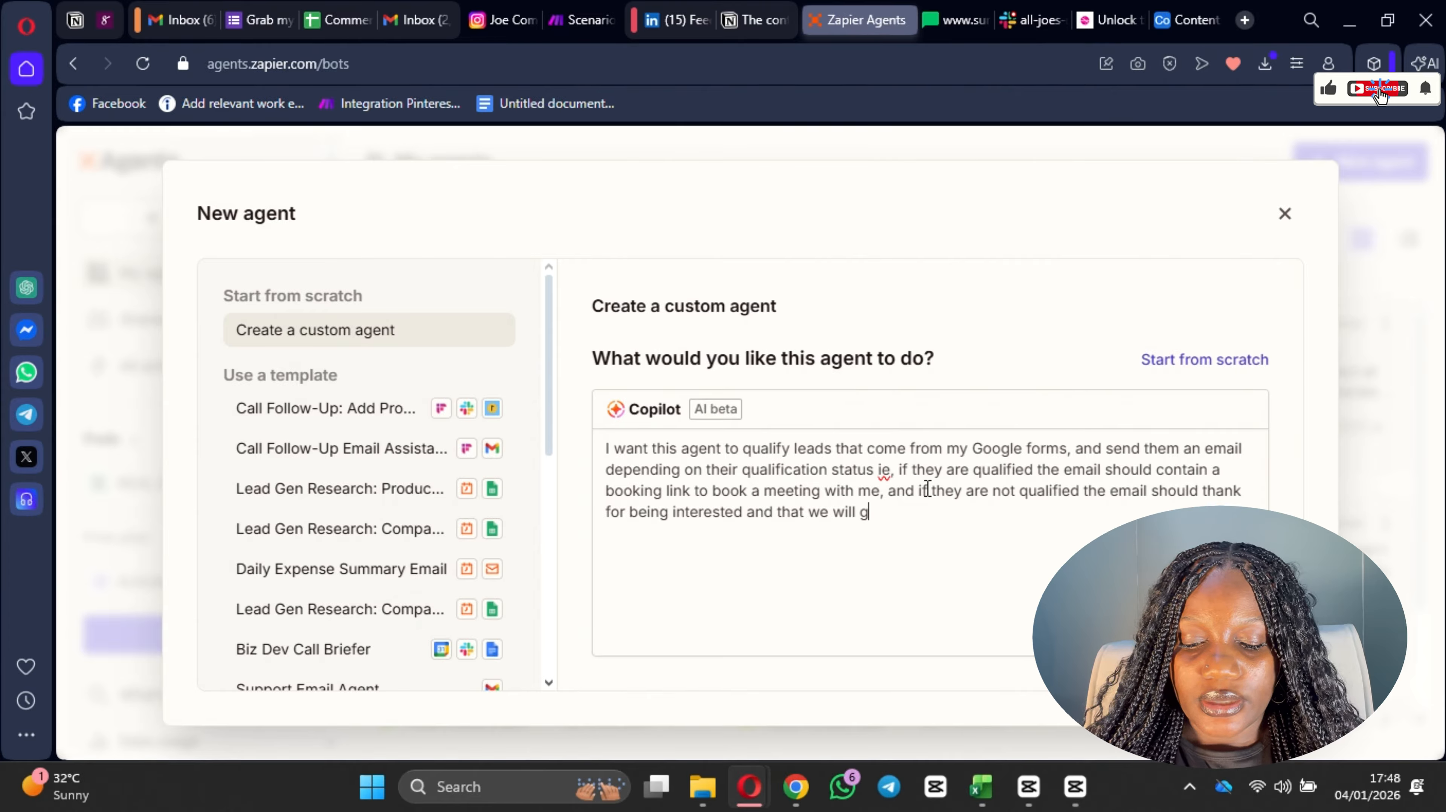
text(et back to)
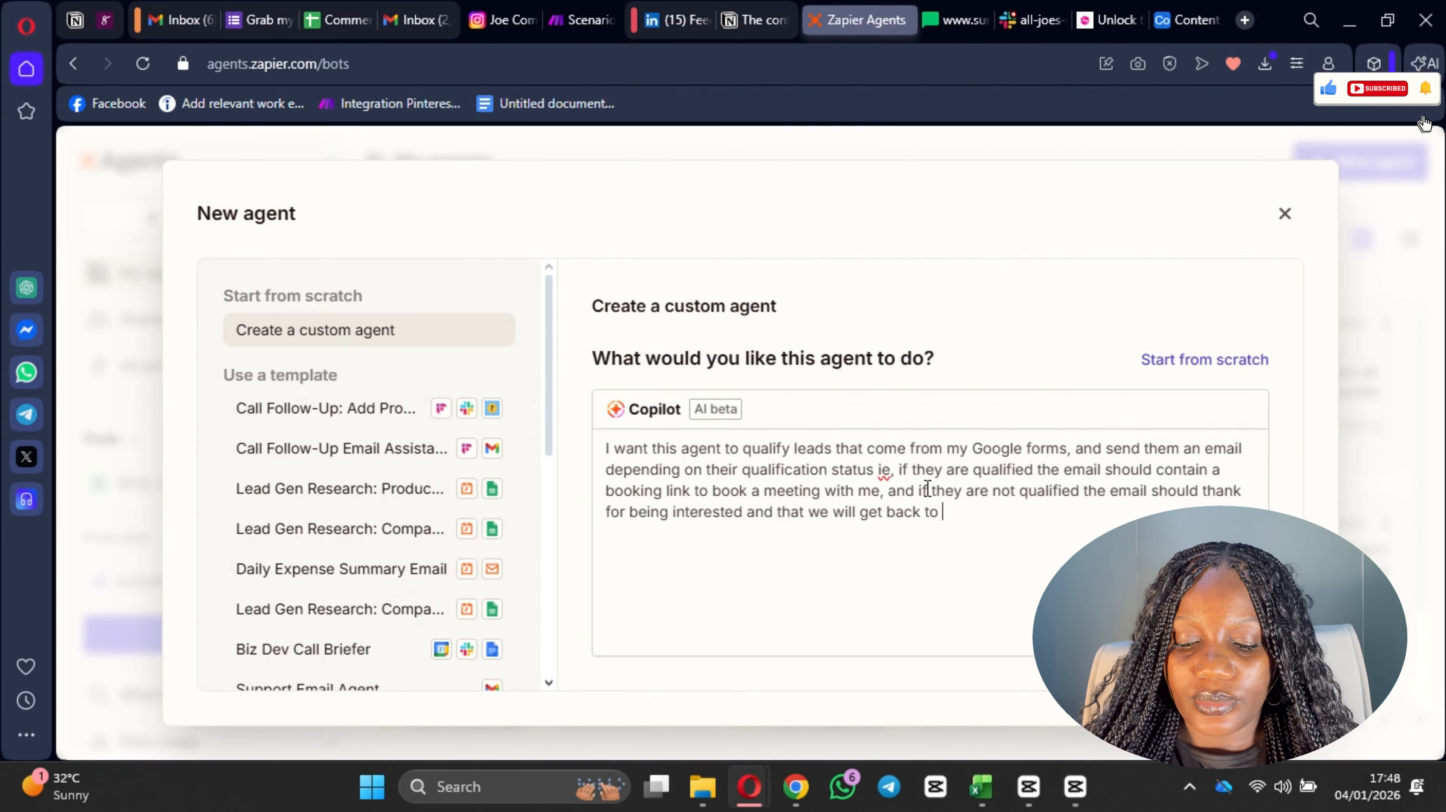
text( them )
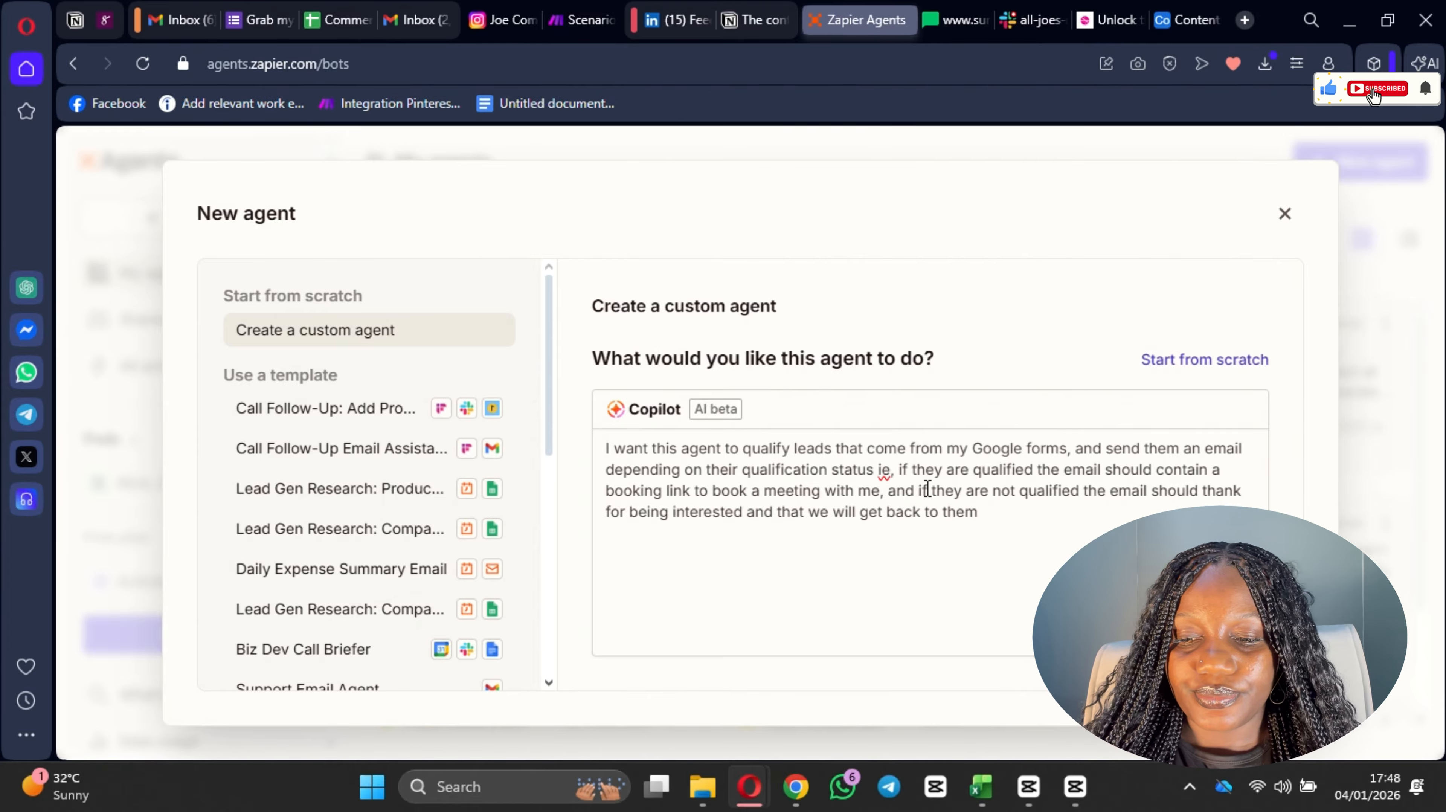
text(shortly. )
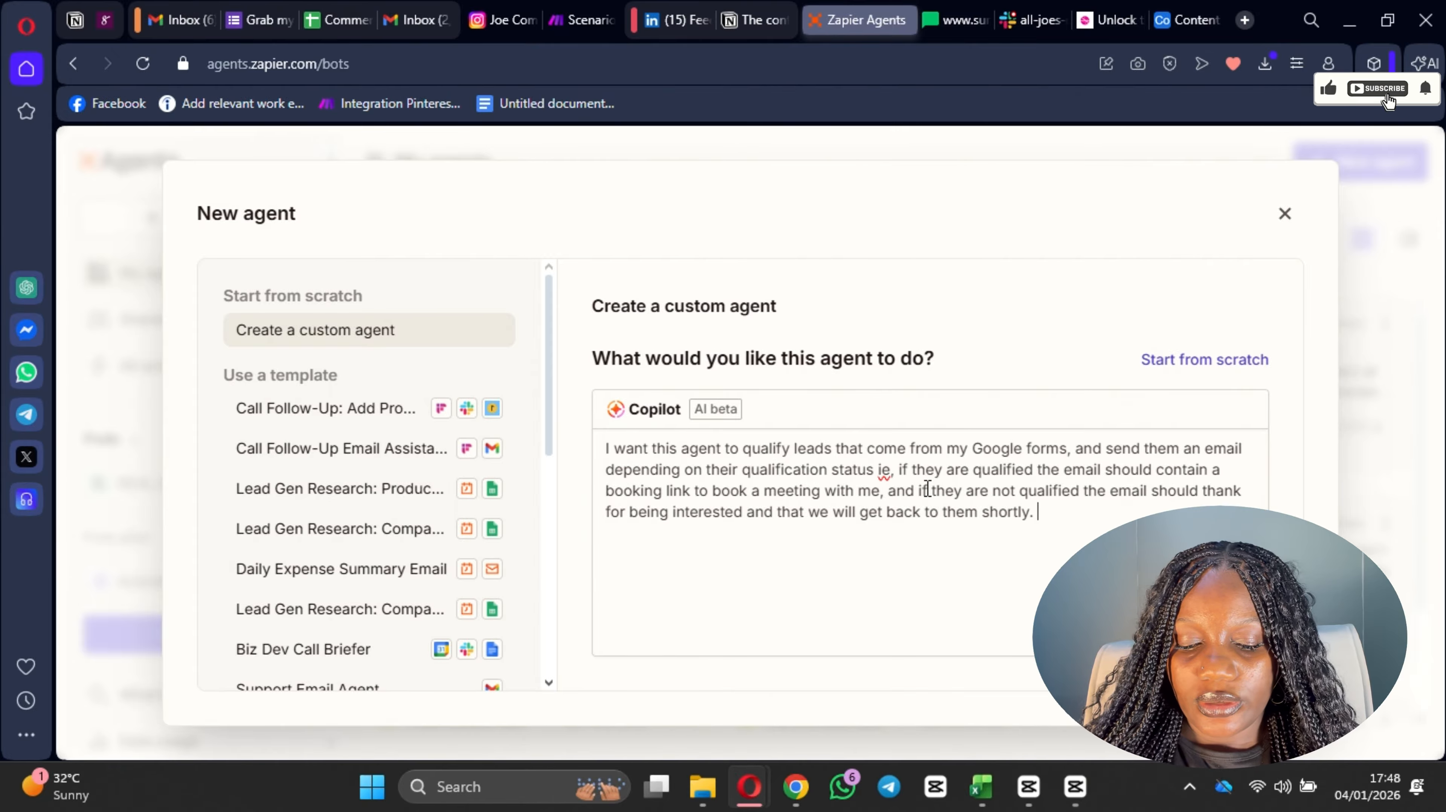
text(A)
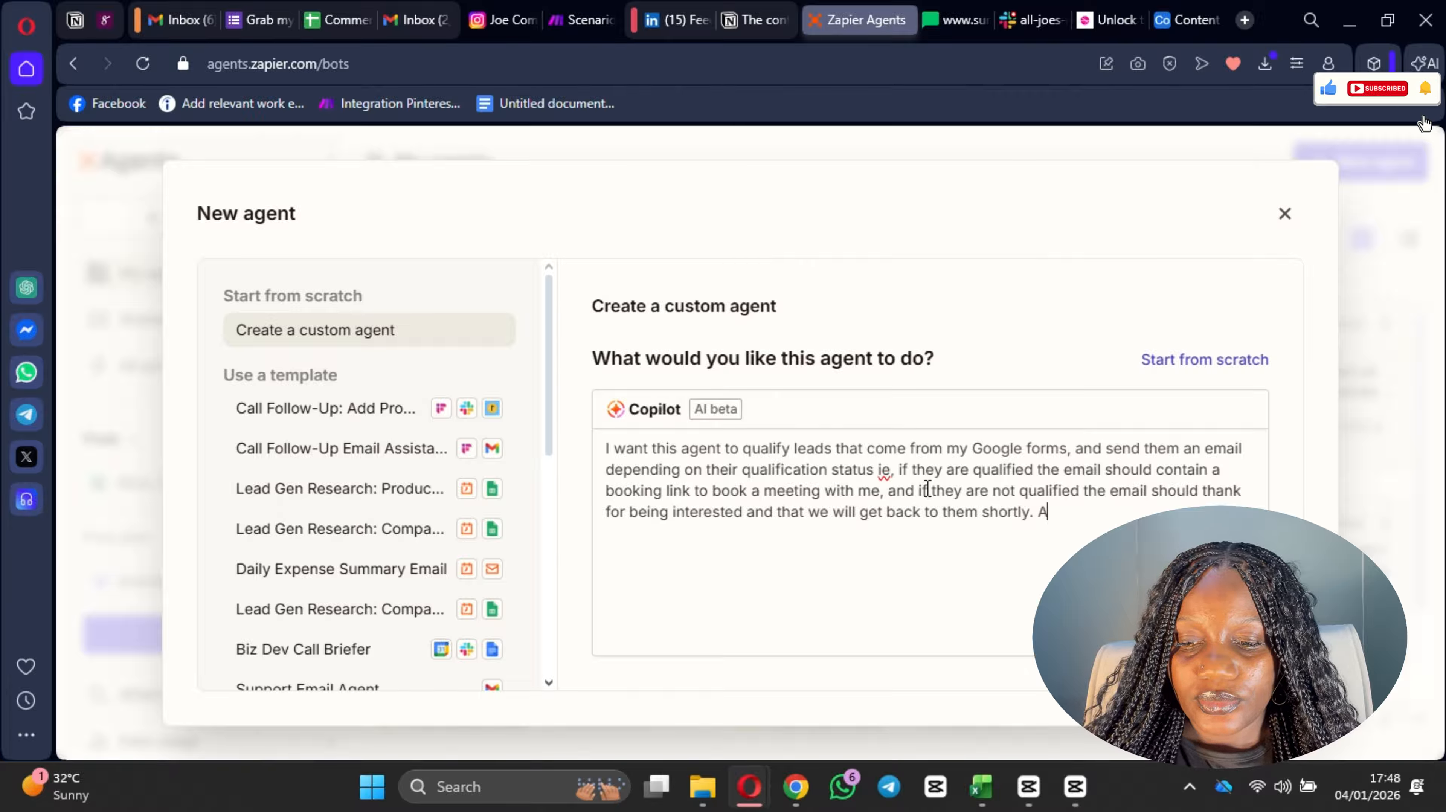
text(Ll)
Step: Start a new sentence in the description with "All the leads will then also"
key(BackSpace)
key(BackSpace)
key(BackSpace)
text(ll t)
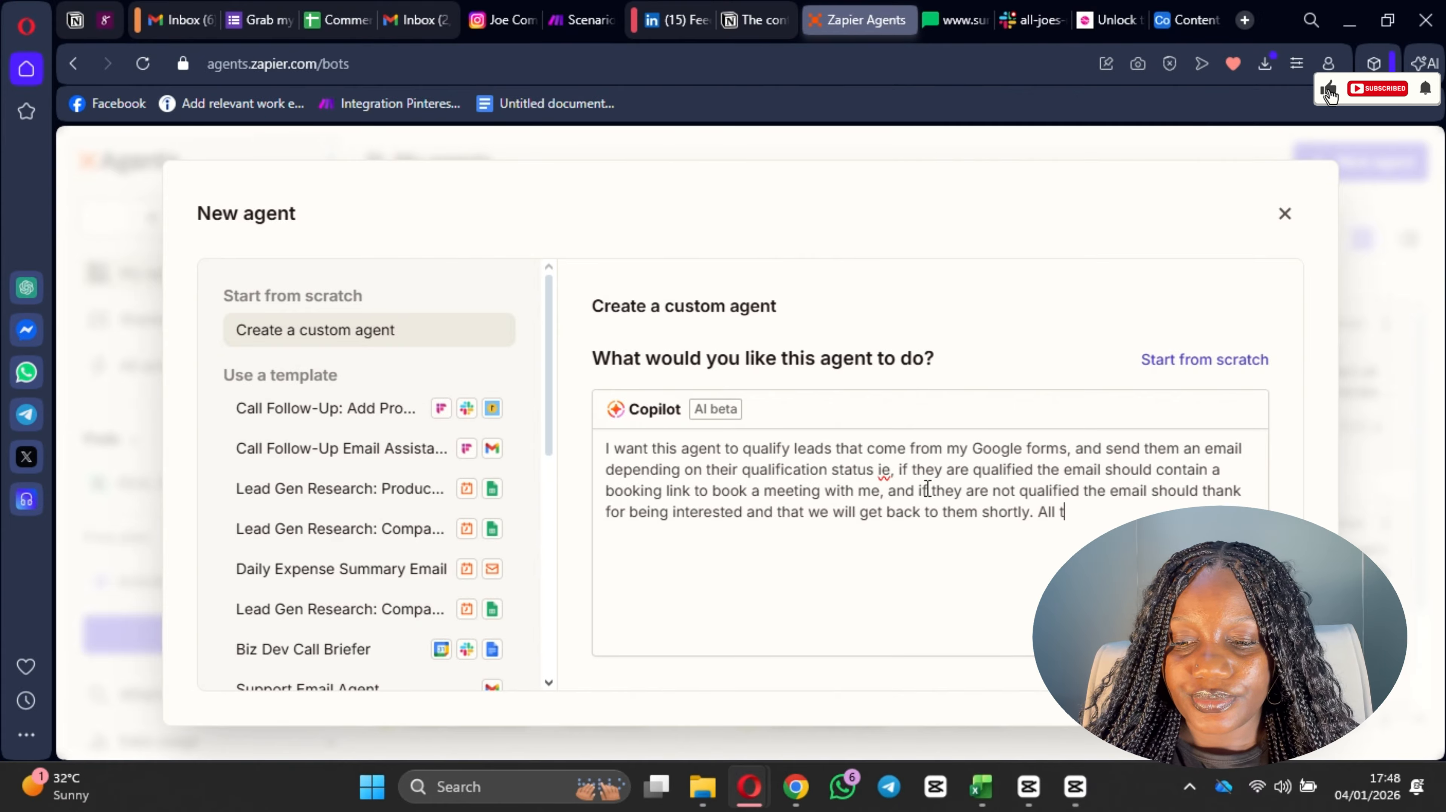
text(he leads will)
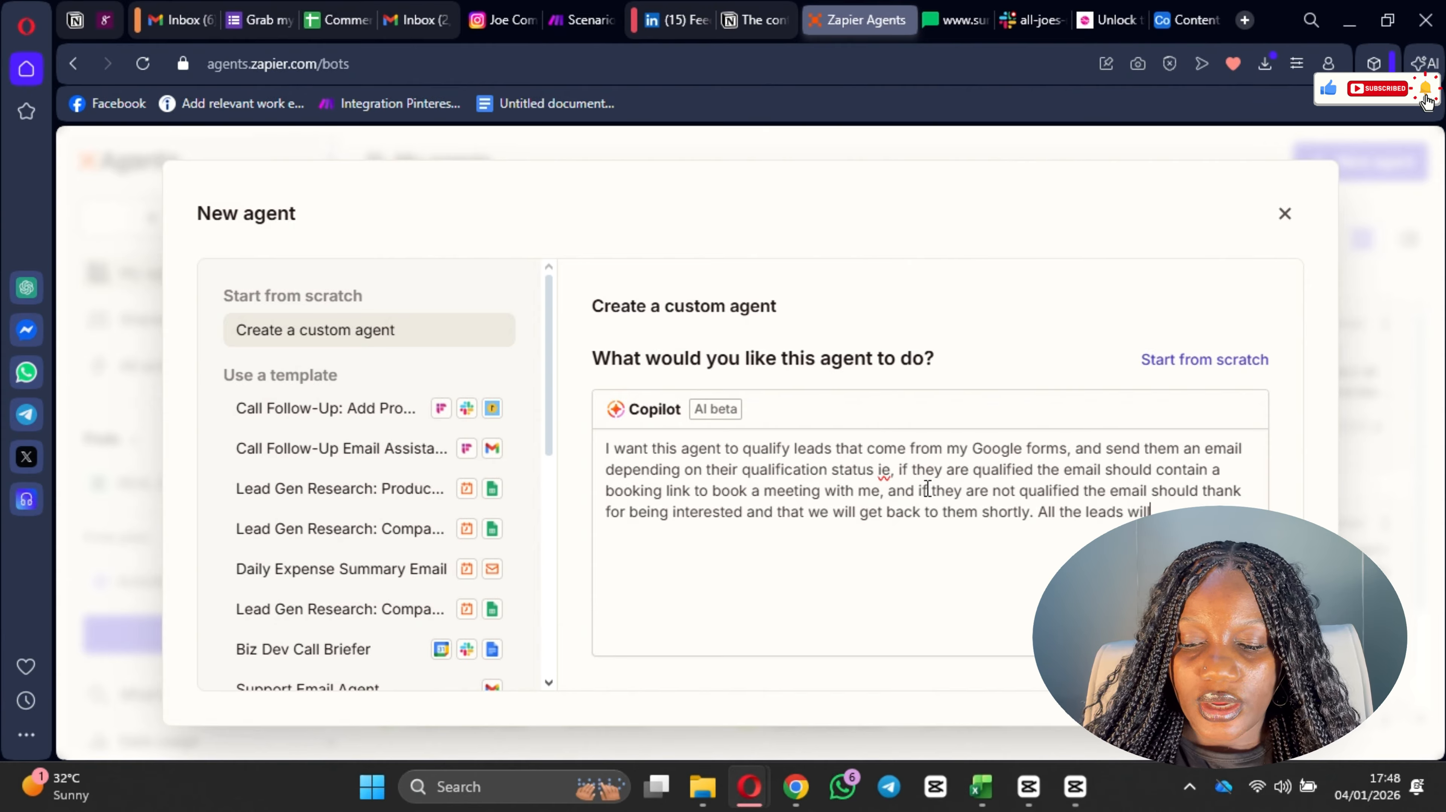
key(BackSpace)
key(BackSpace)
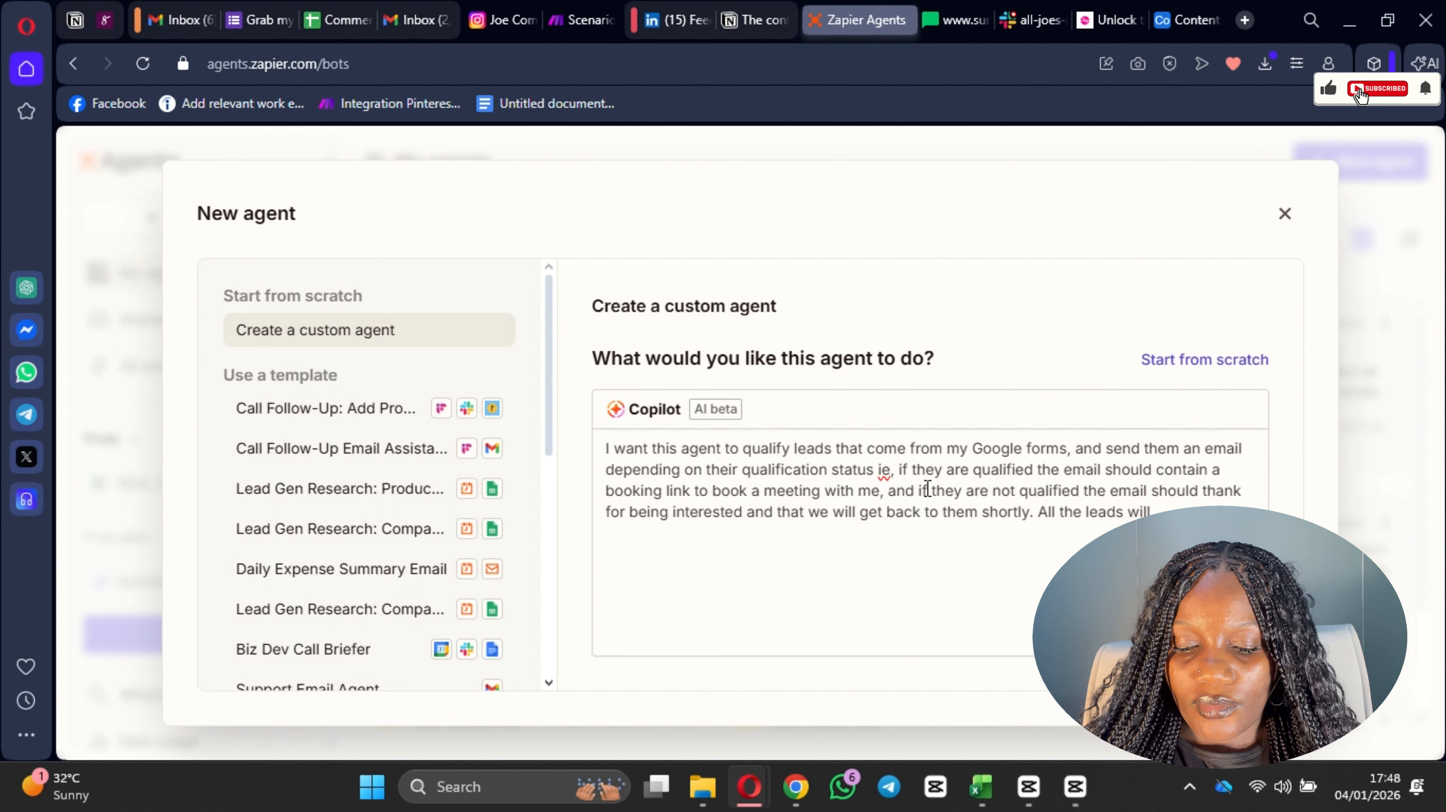
text(the)
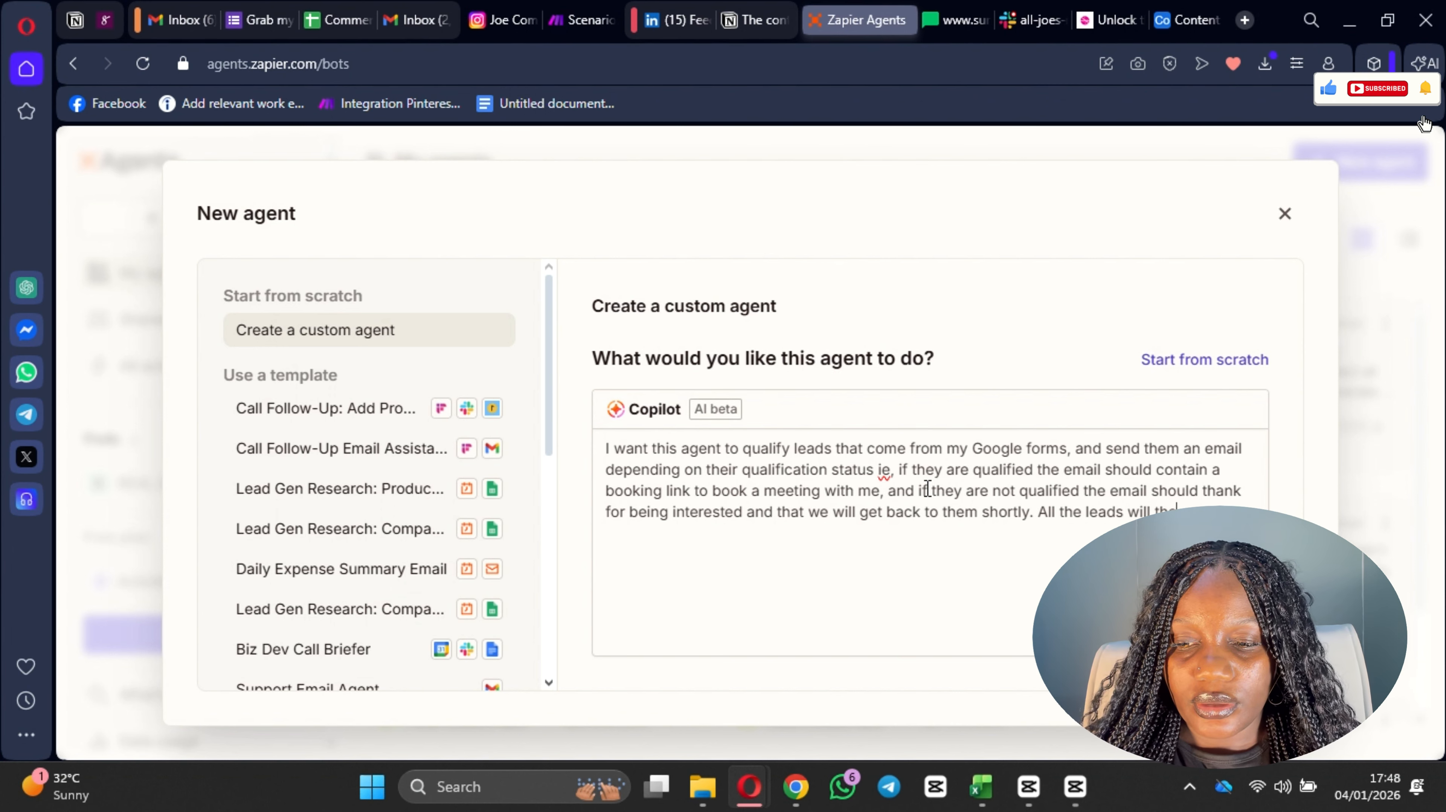
text(n also)
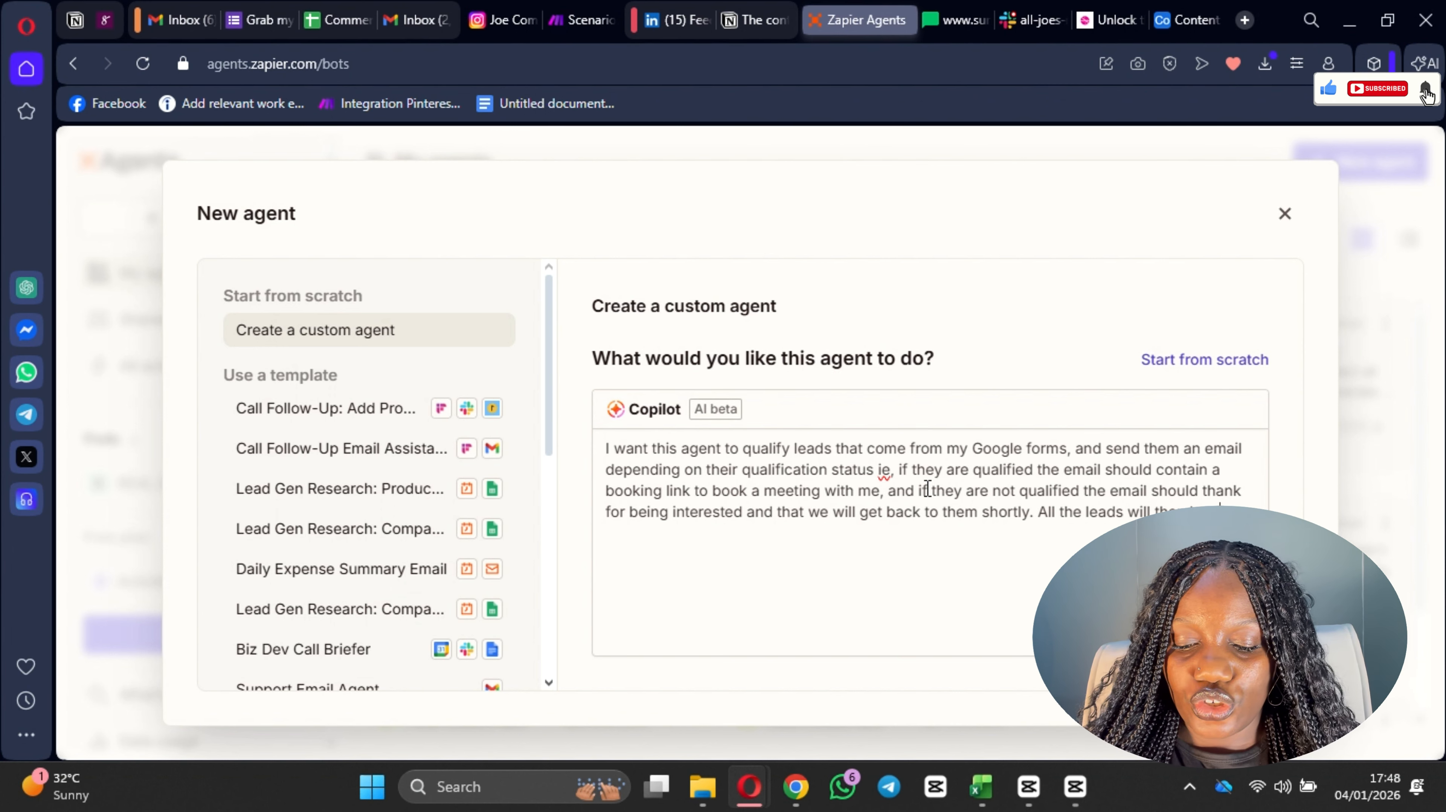
text(to m y)
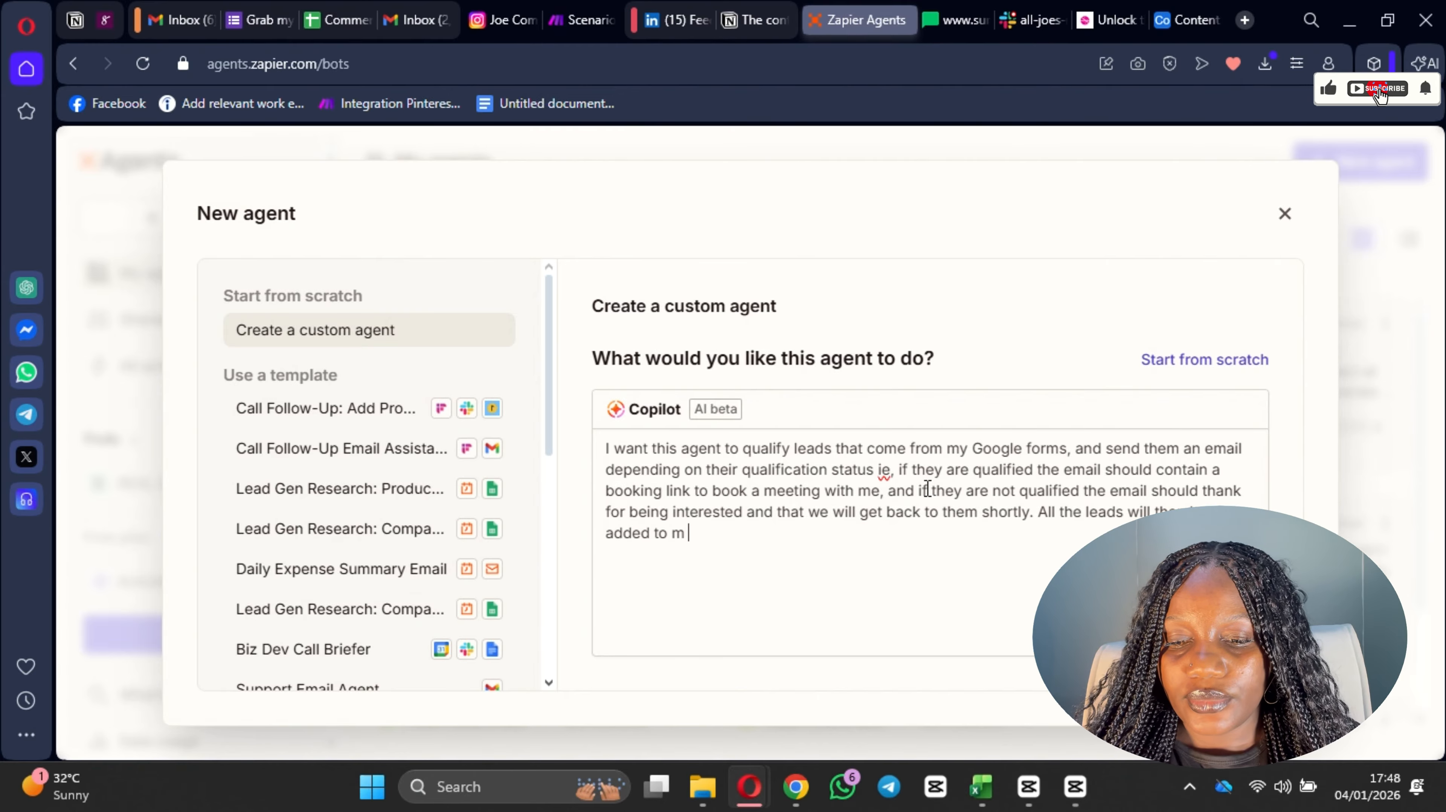
Step: Continue the sentence about all the leads with "added to m y Huspot Crm"
key(BackSpace)
key(BackSpace)
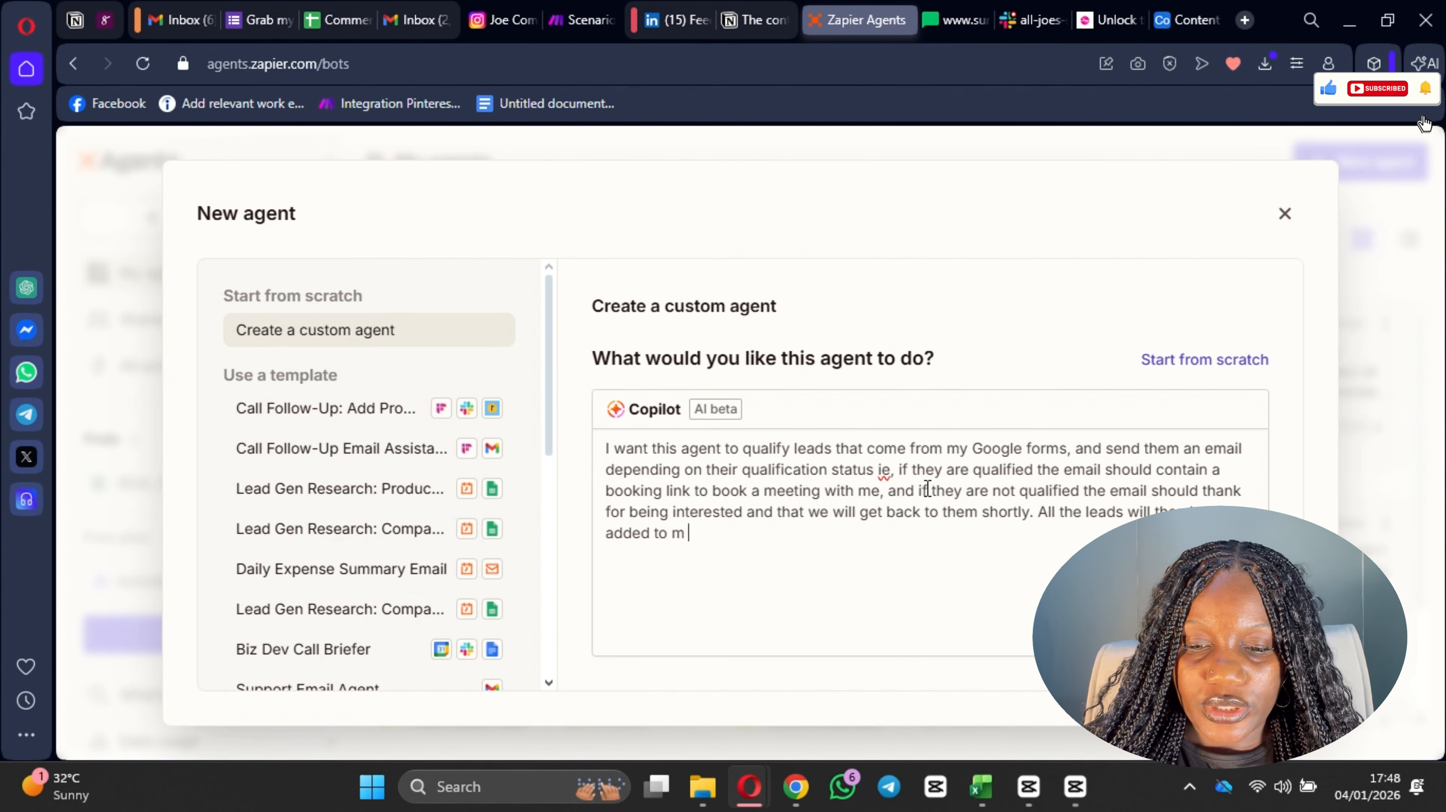
text(Hus)
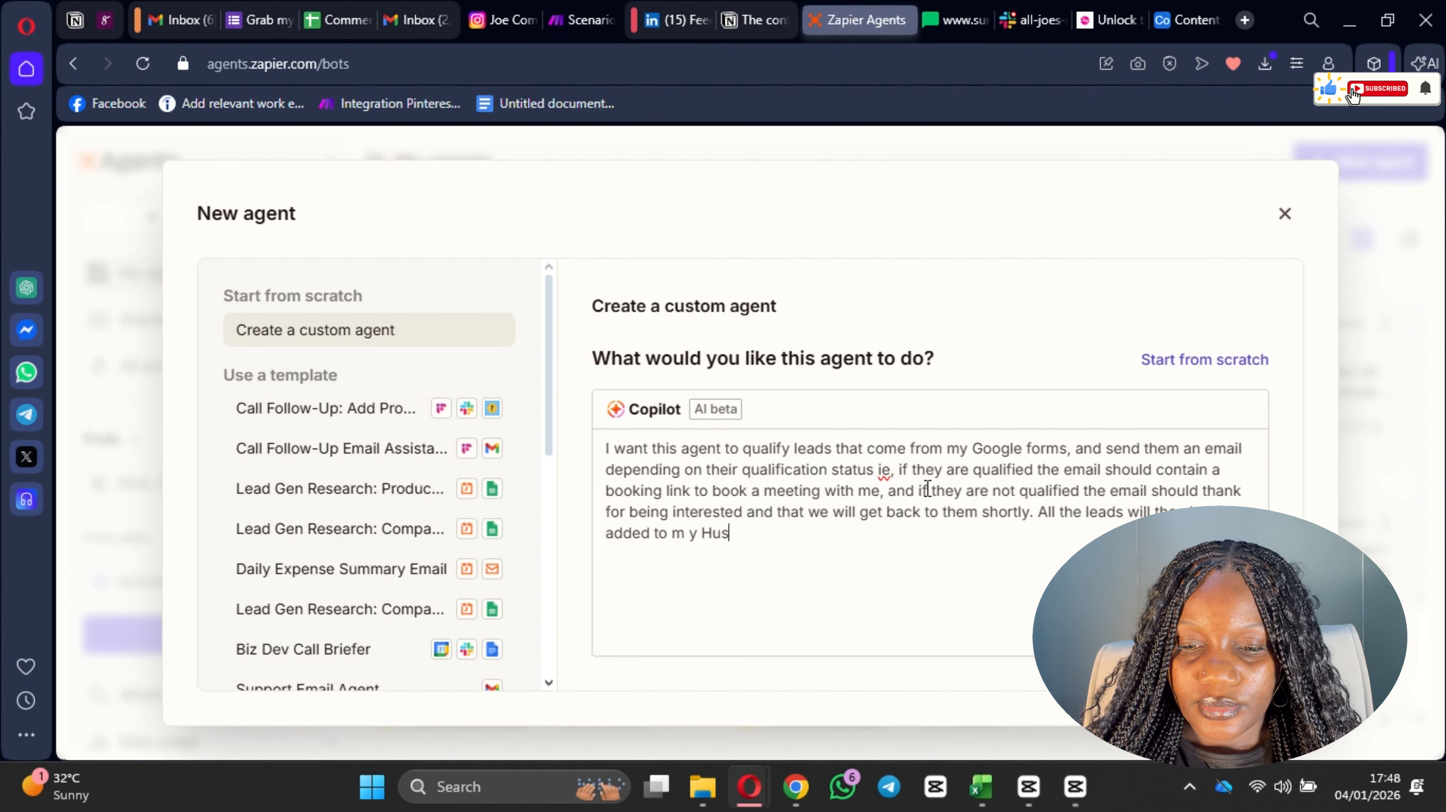
text(po)
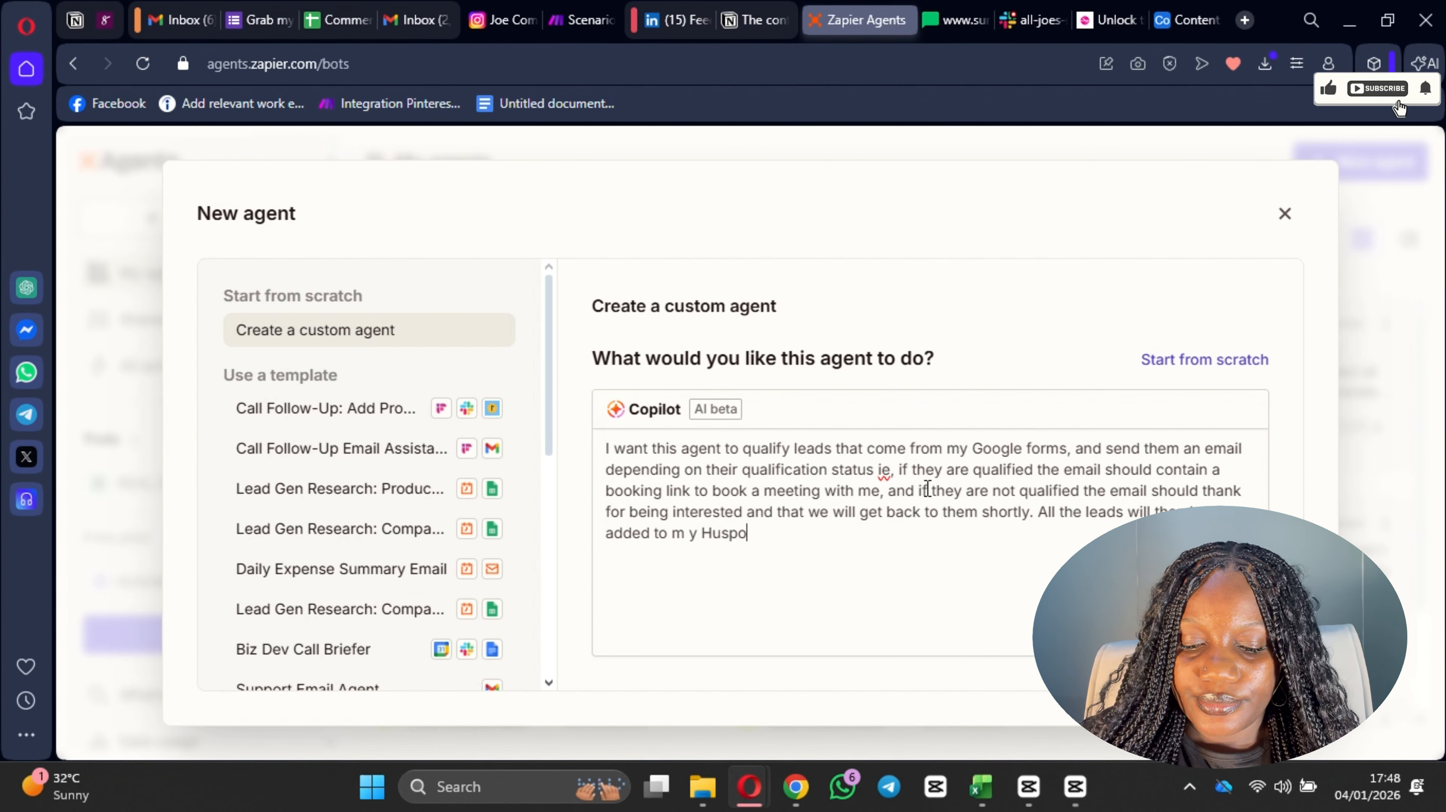
text(t Crm)
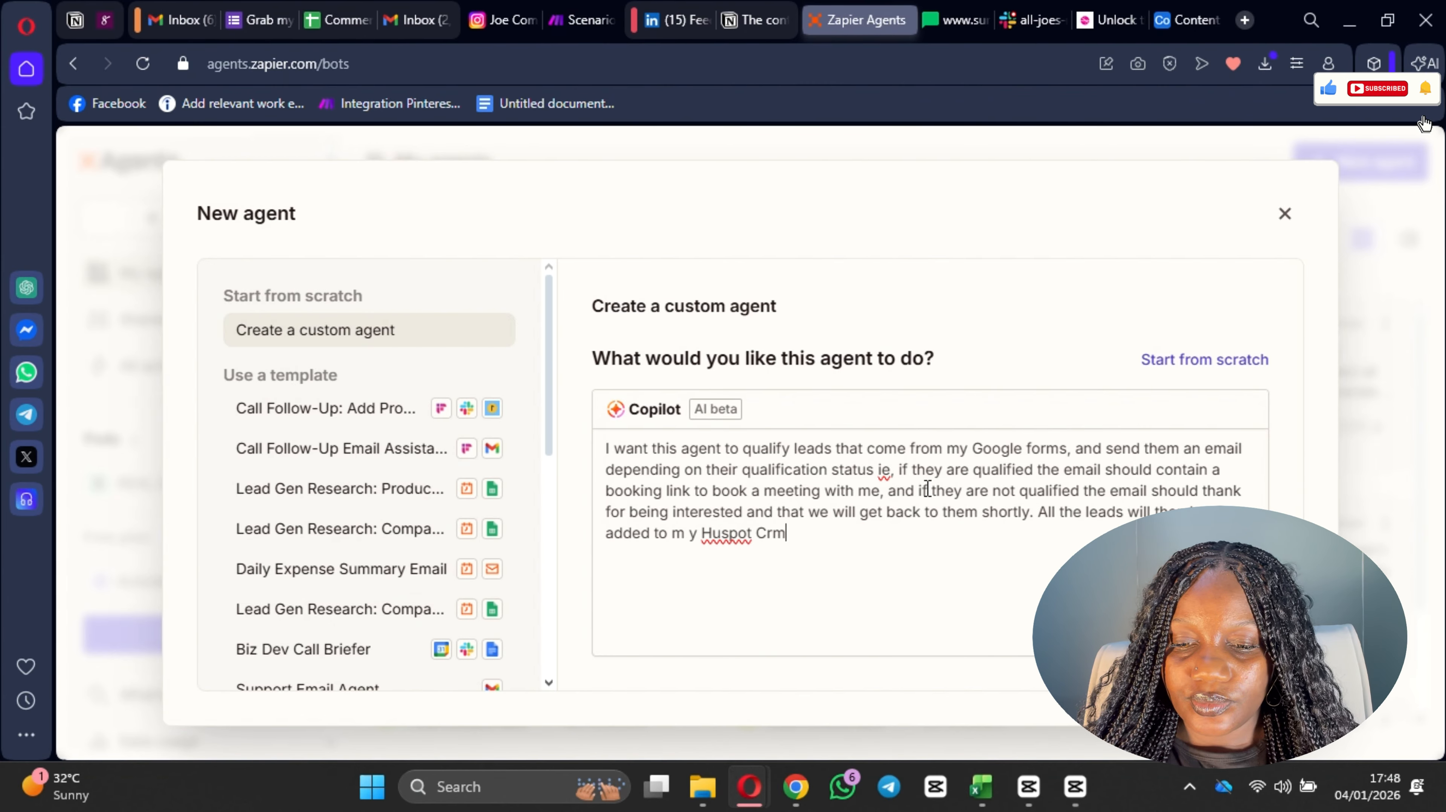
Step: Correct the CRM name in the description to "Hubspot CRM" and append ", and"
click(724, 534)
text(b)
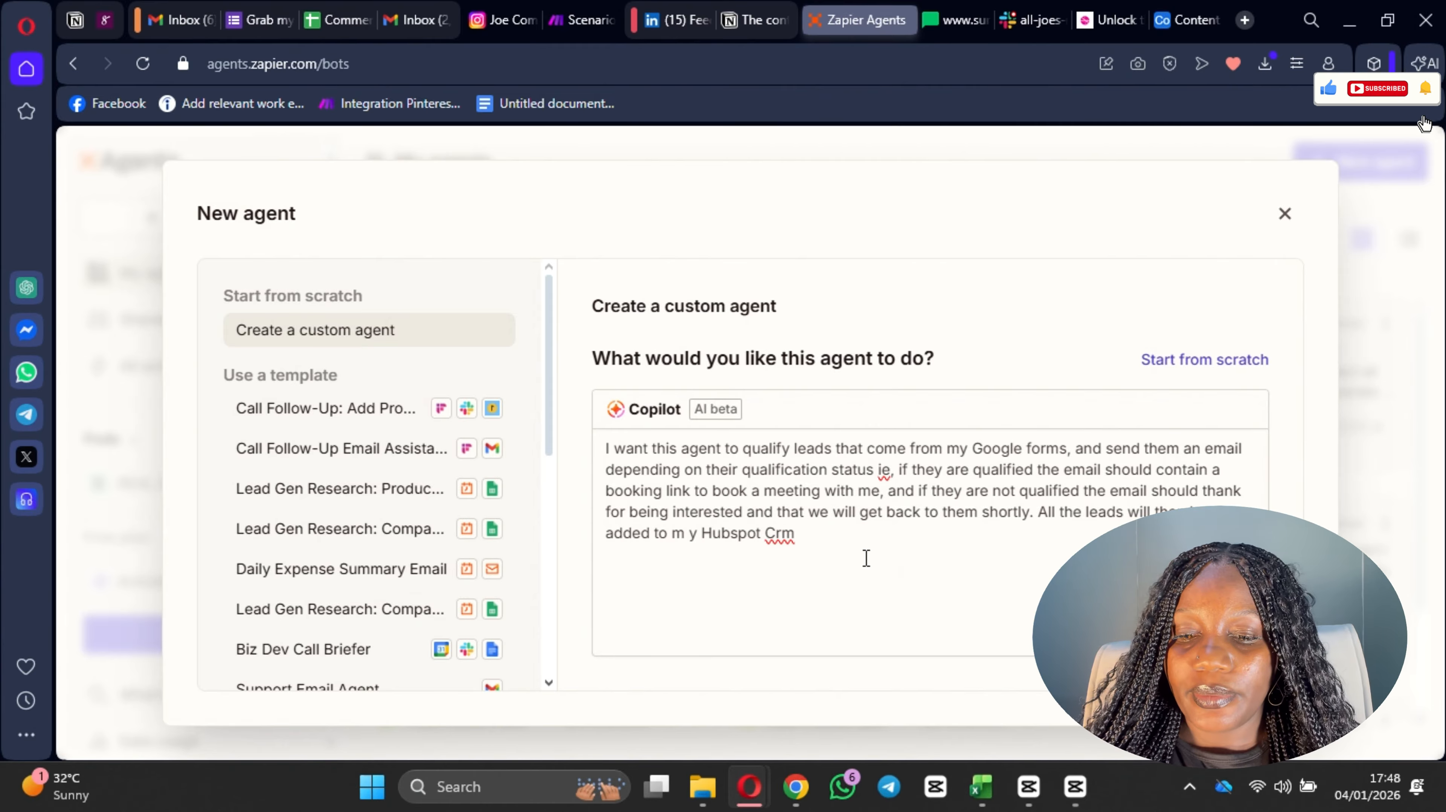
click(818, 543)
key(BackSpace)
key(BackSpace)
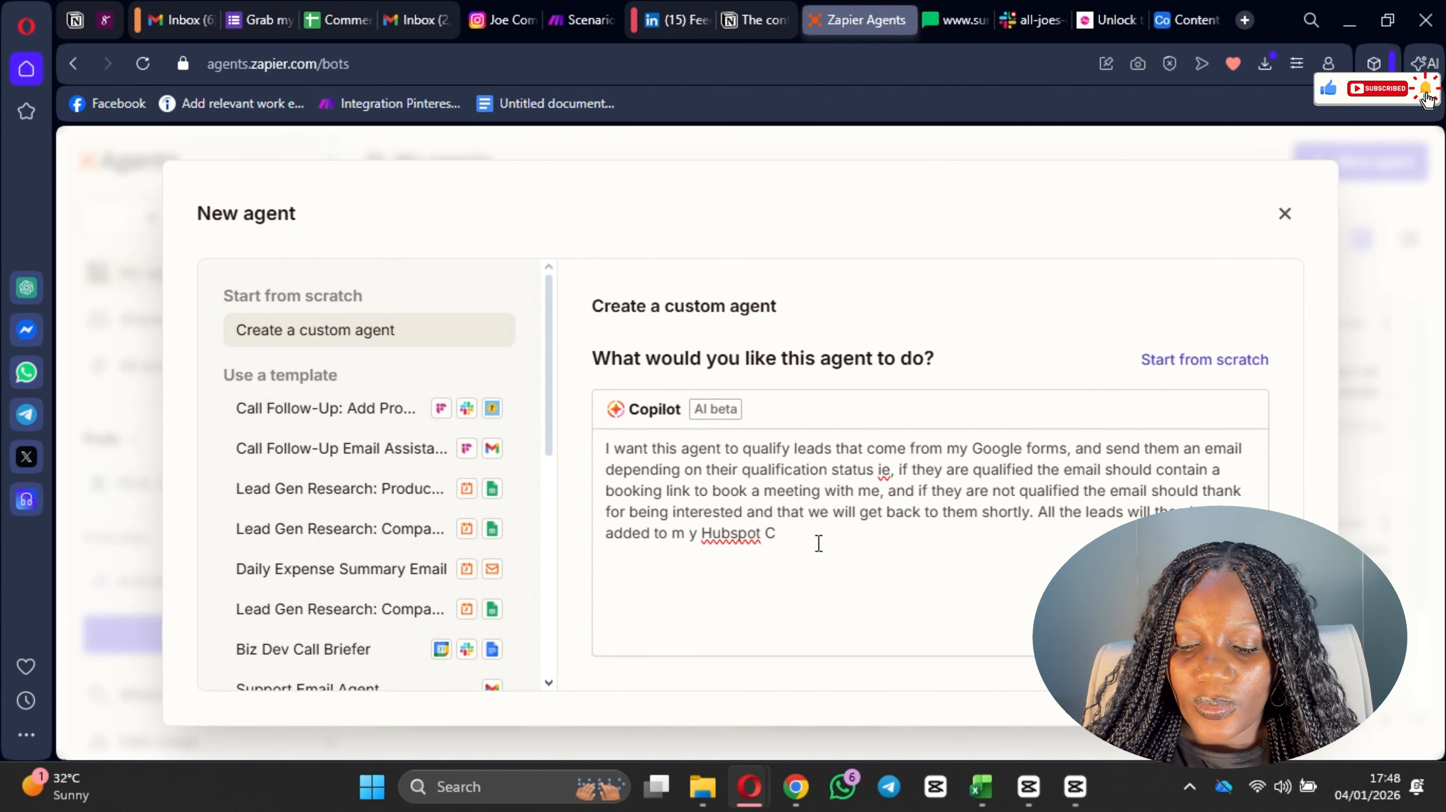
text(RM<)
key(BackSpace)
text(, and)
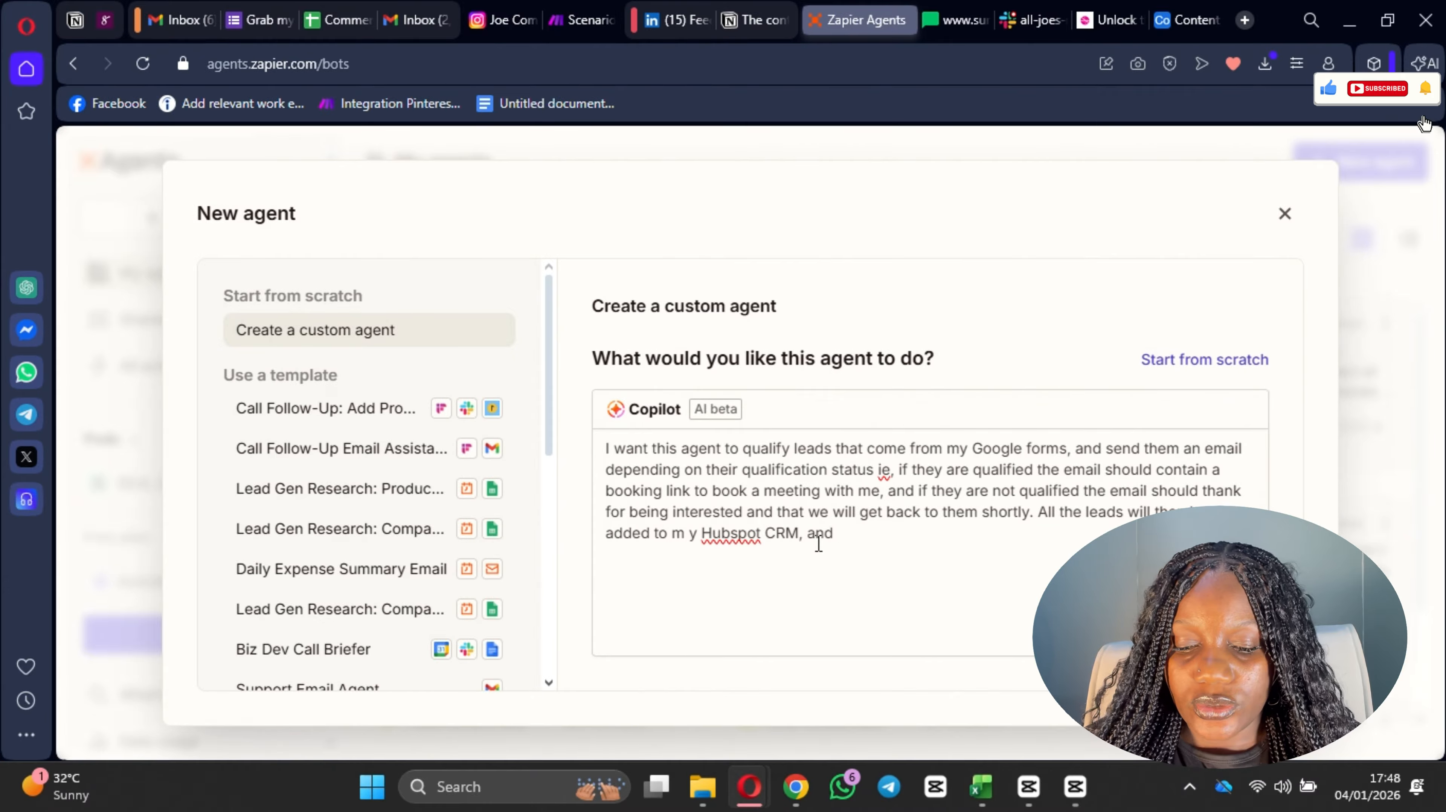
text( th)
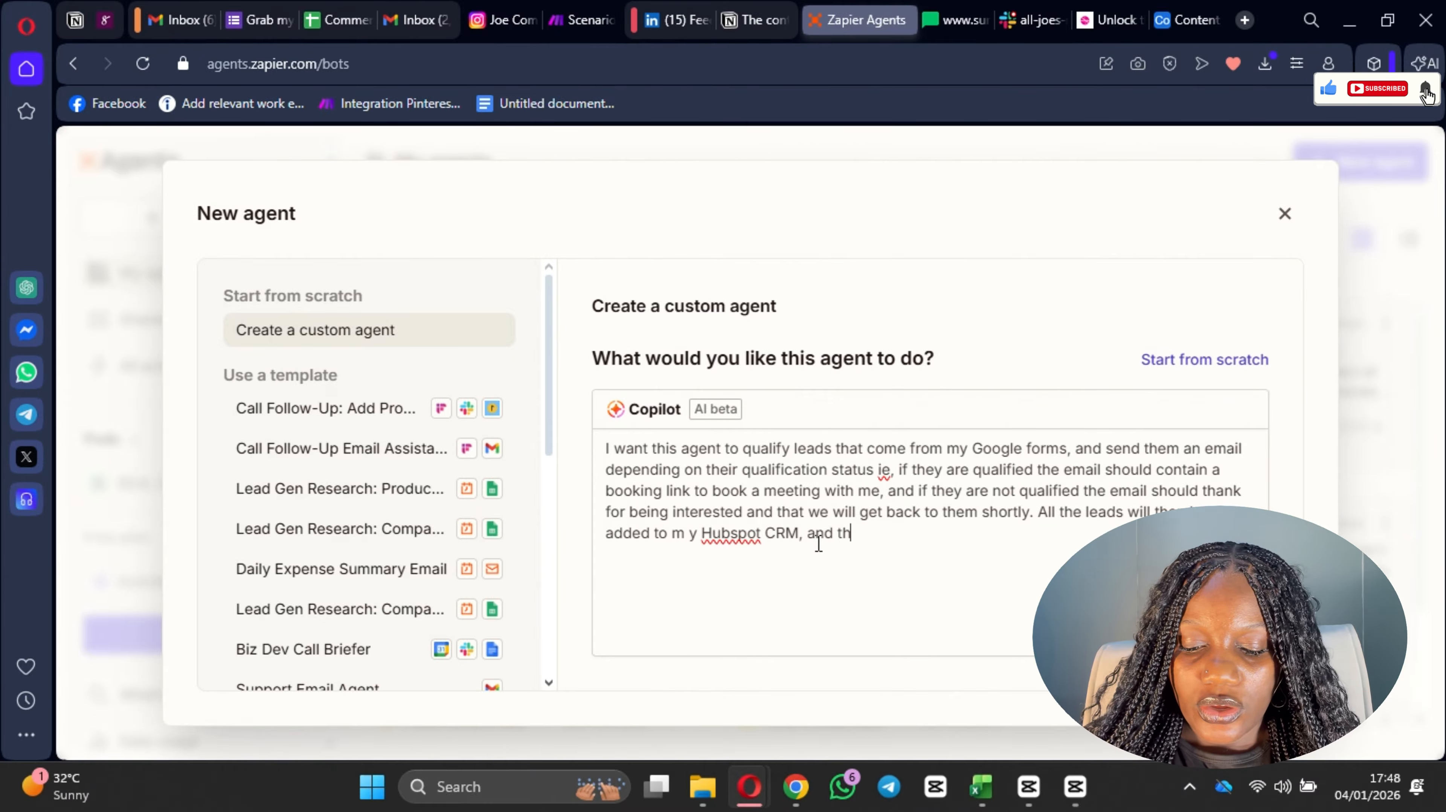
text(en no)
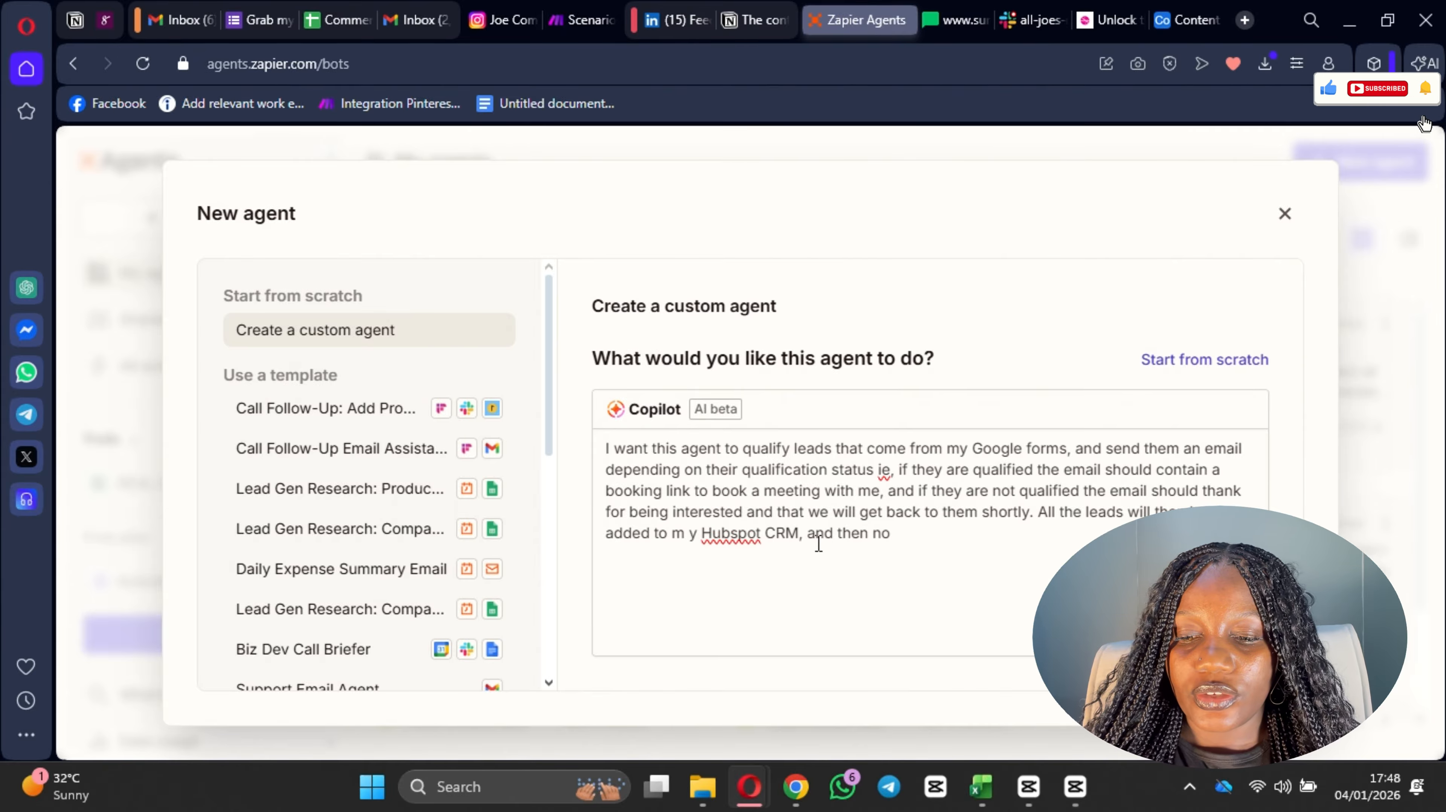
text(yified on )
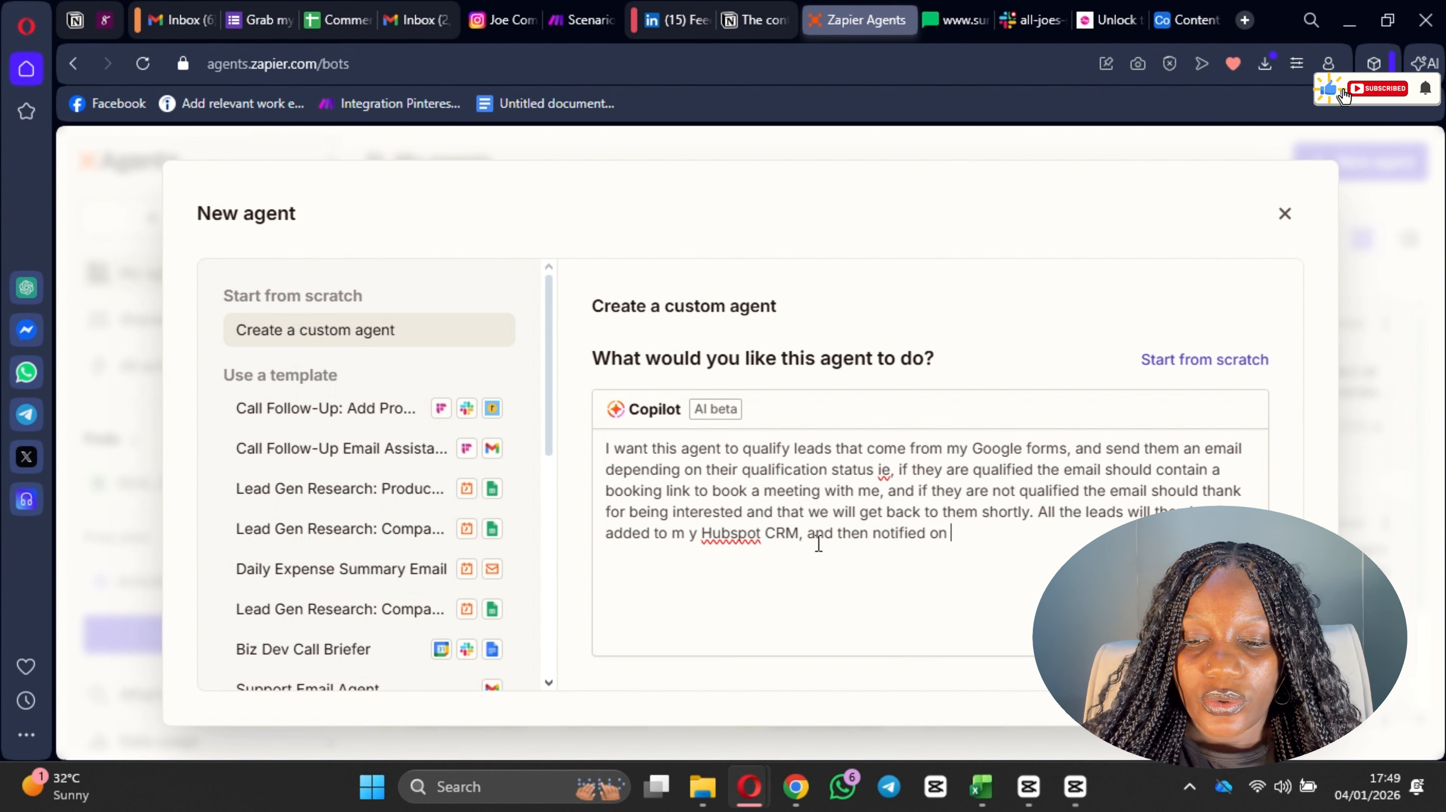
text(slack wio)
Step: Continue the agent description after "Hubspot CRM, and" with "then notified on slack with the"
key(BackSpace)
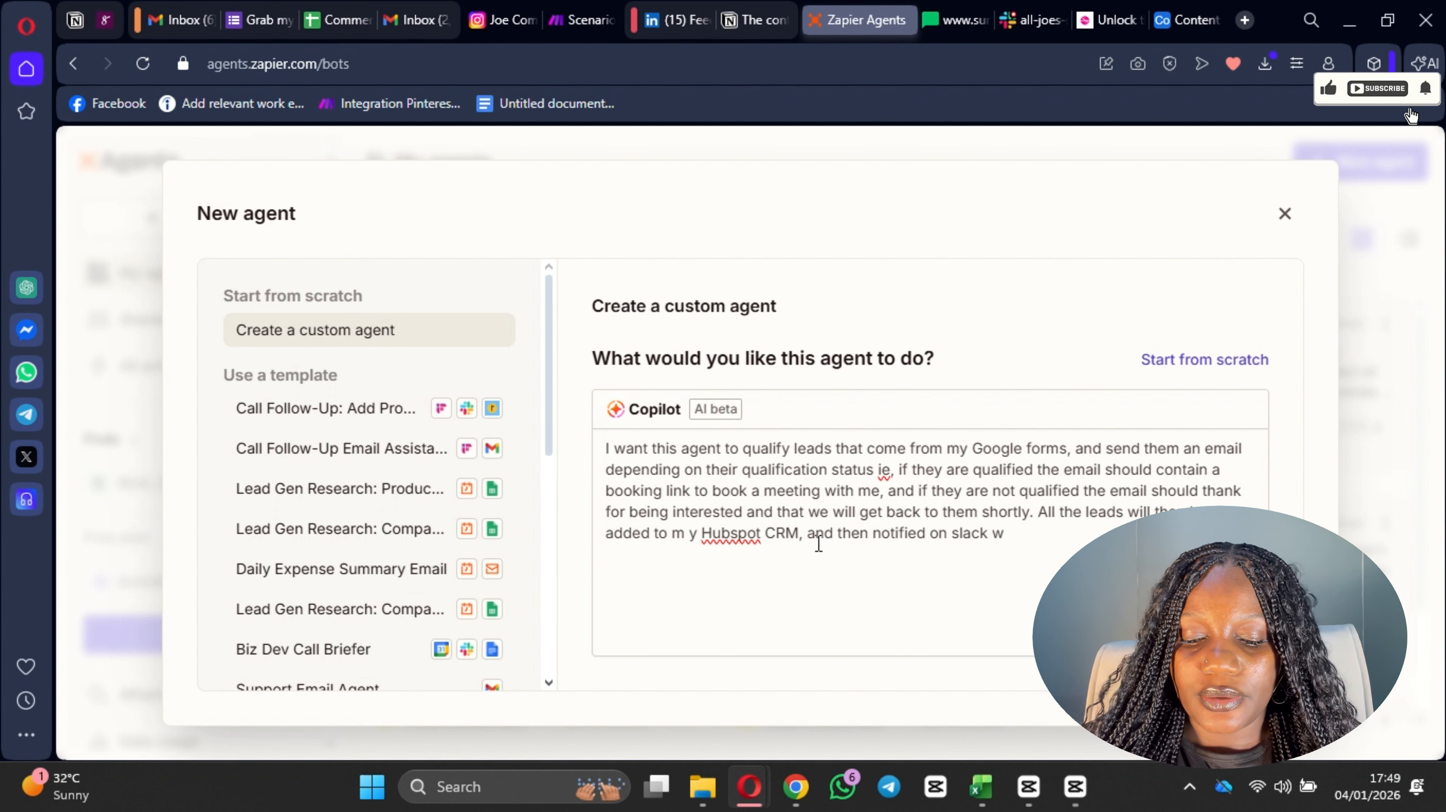
text(th the )
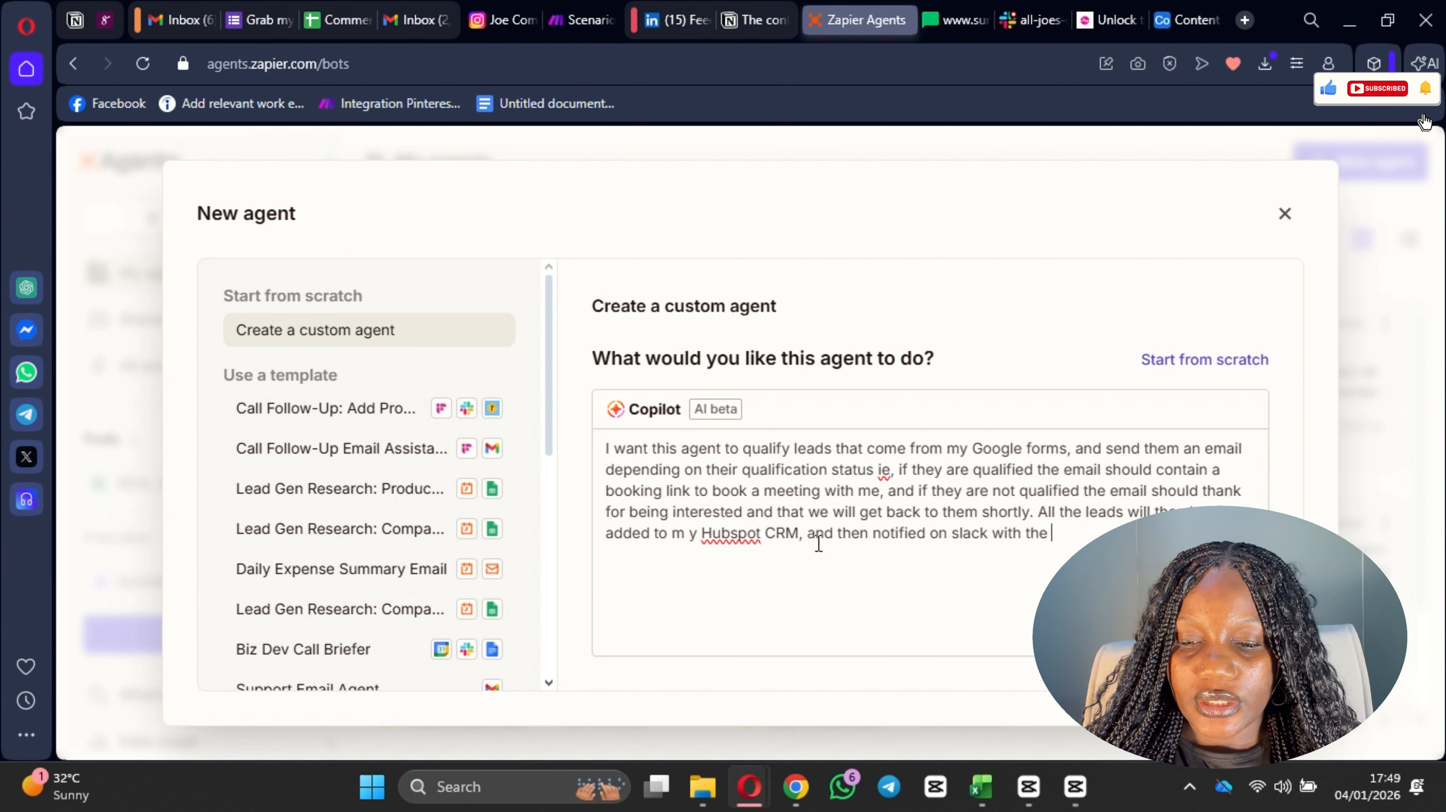
text(persons)
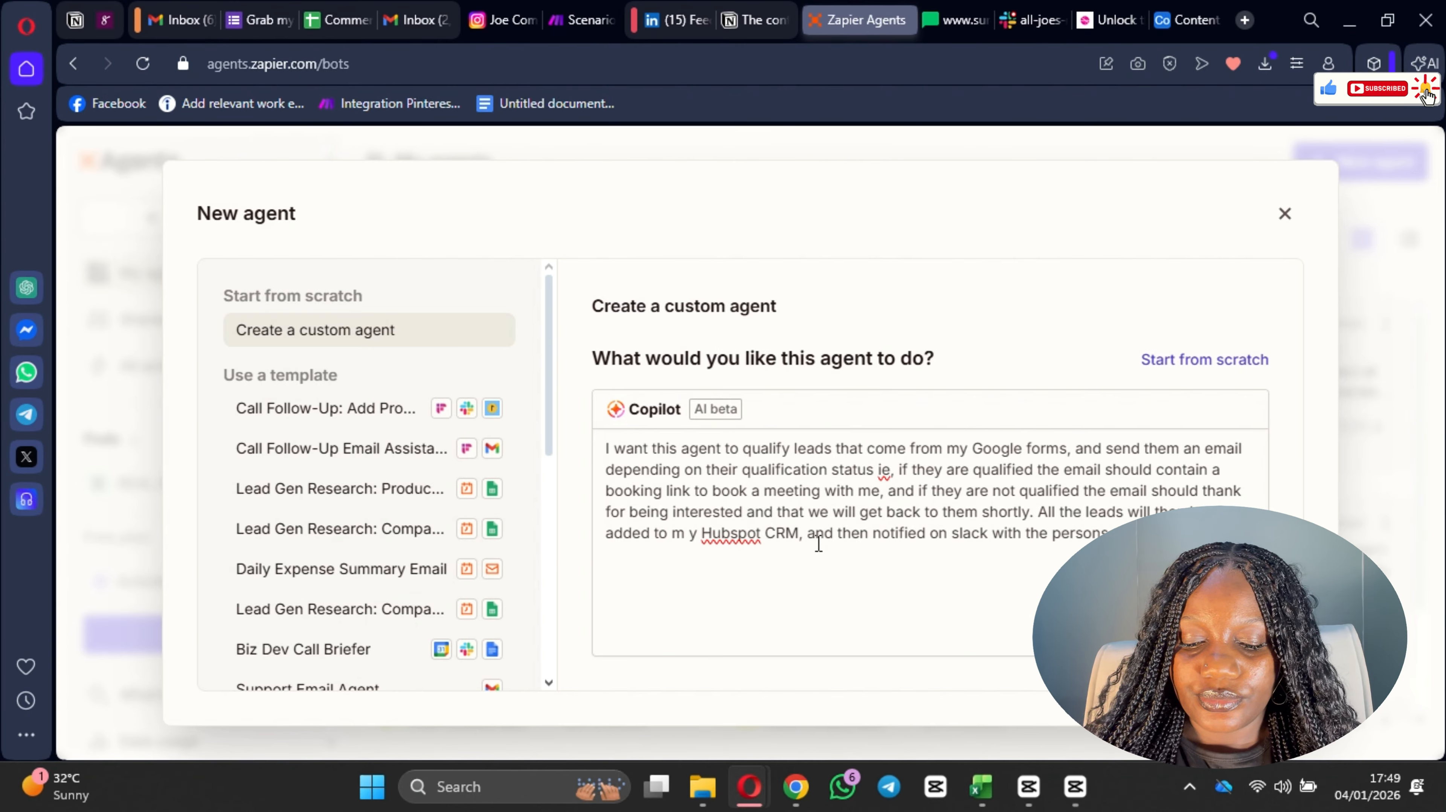
Step: Finish the Slack notification sentence in the description with "persons name and their qualification status."
text(qualifica)
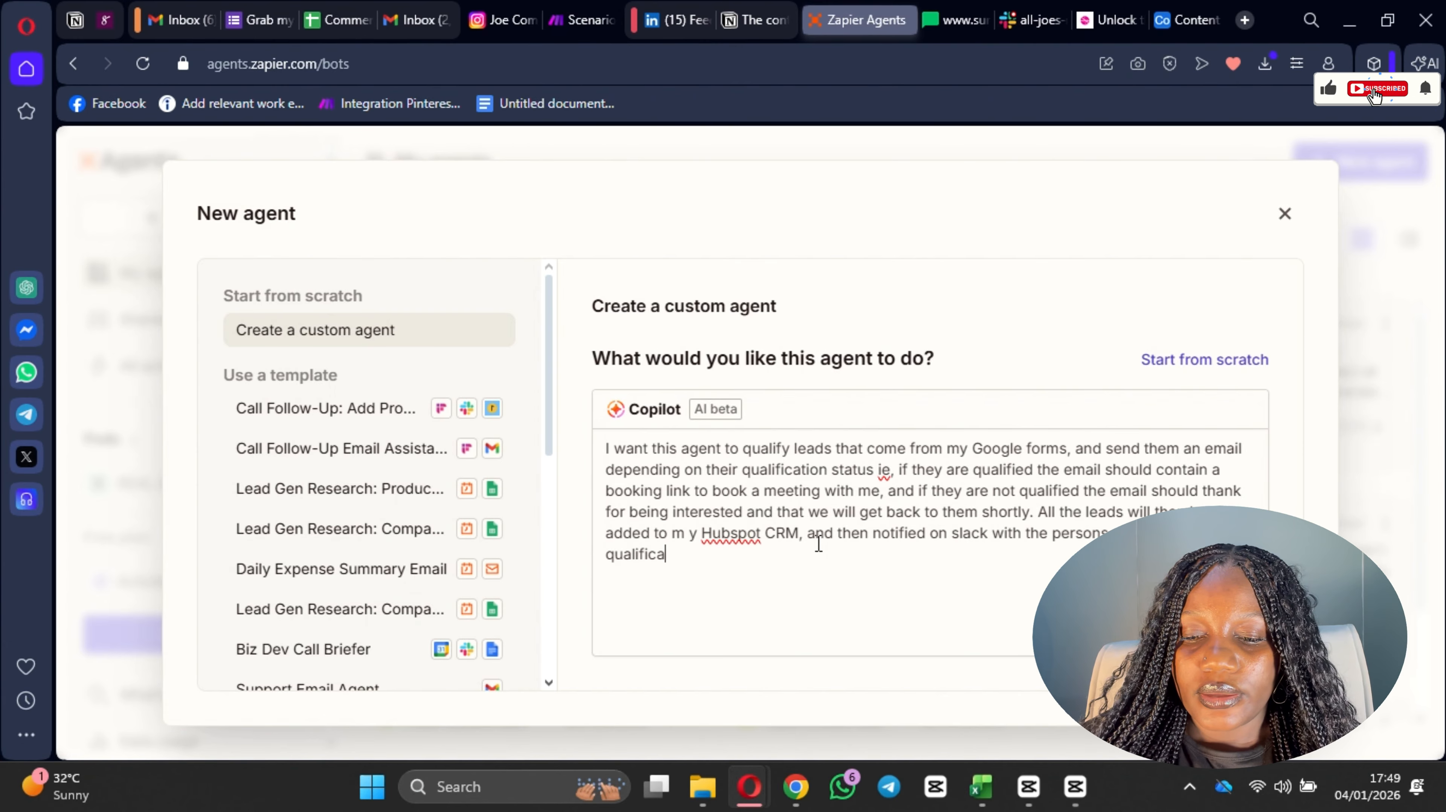
text(tionstutu)
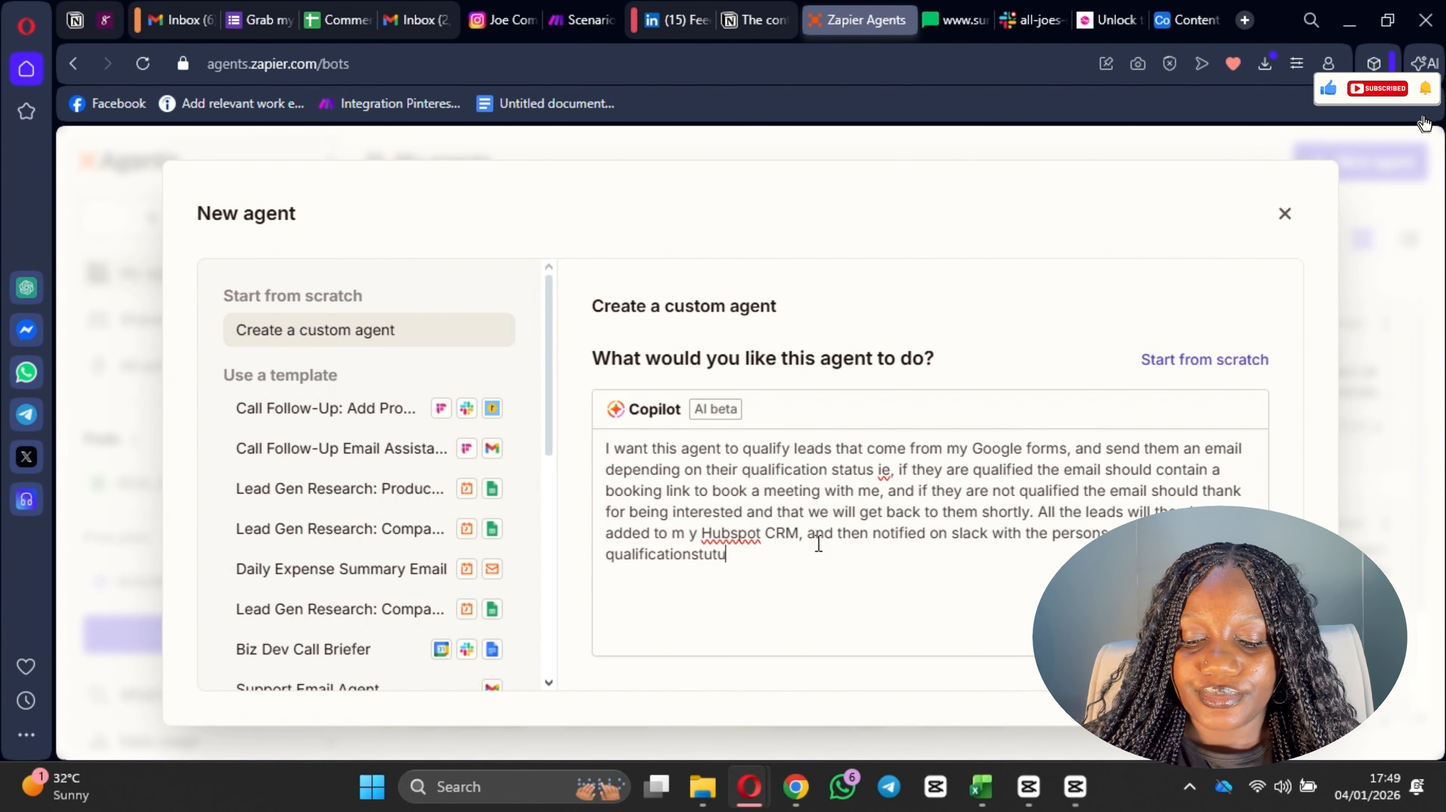
key(BackSpace)
key(BackSpace)
key(BackSpace)
key(BackSpace)
key(BackSpace)
text(stust)
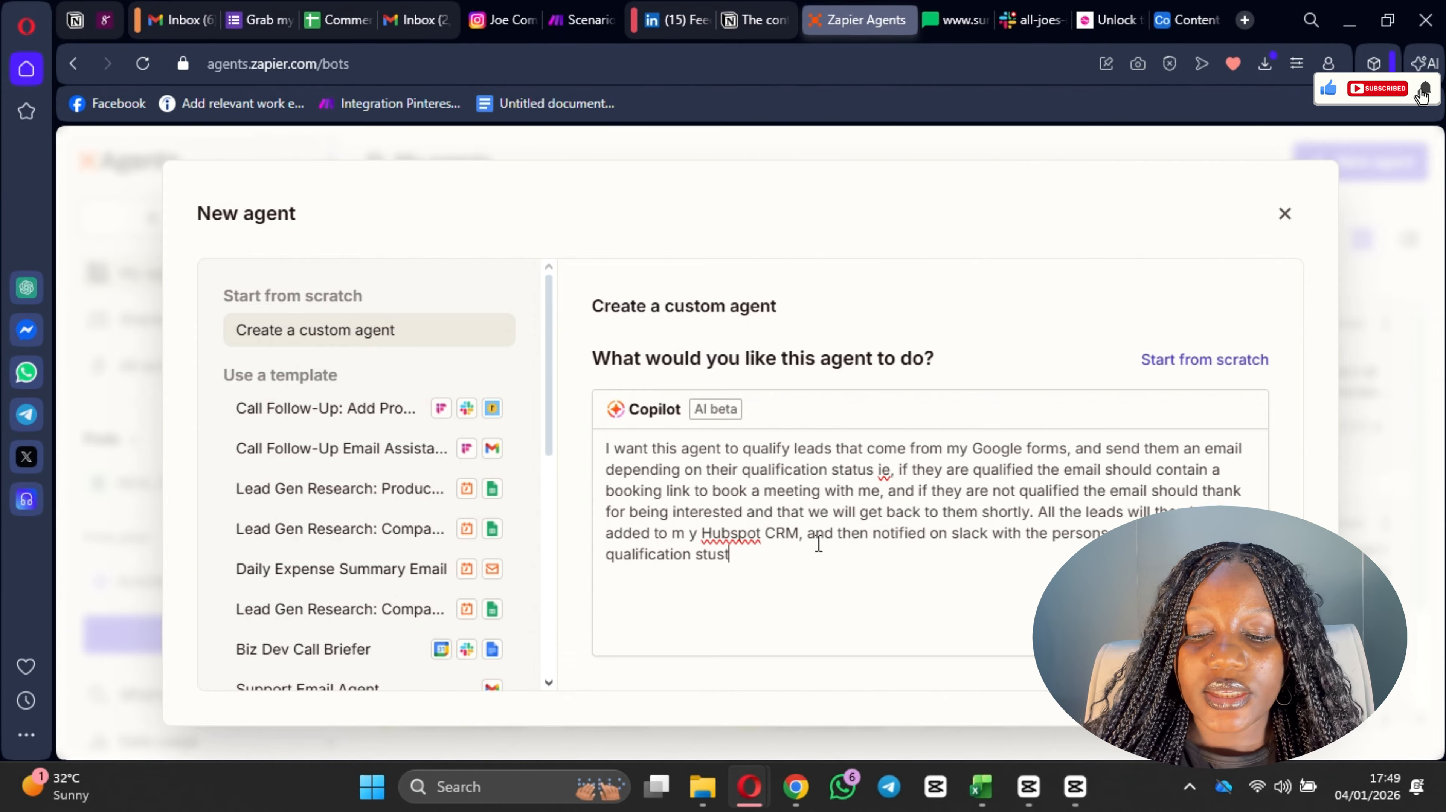
key(BackSpace)
key(BackSpace)
key(BackSpace)
text(atus.)
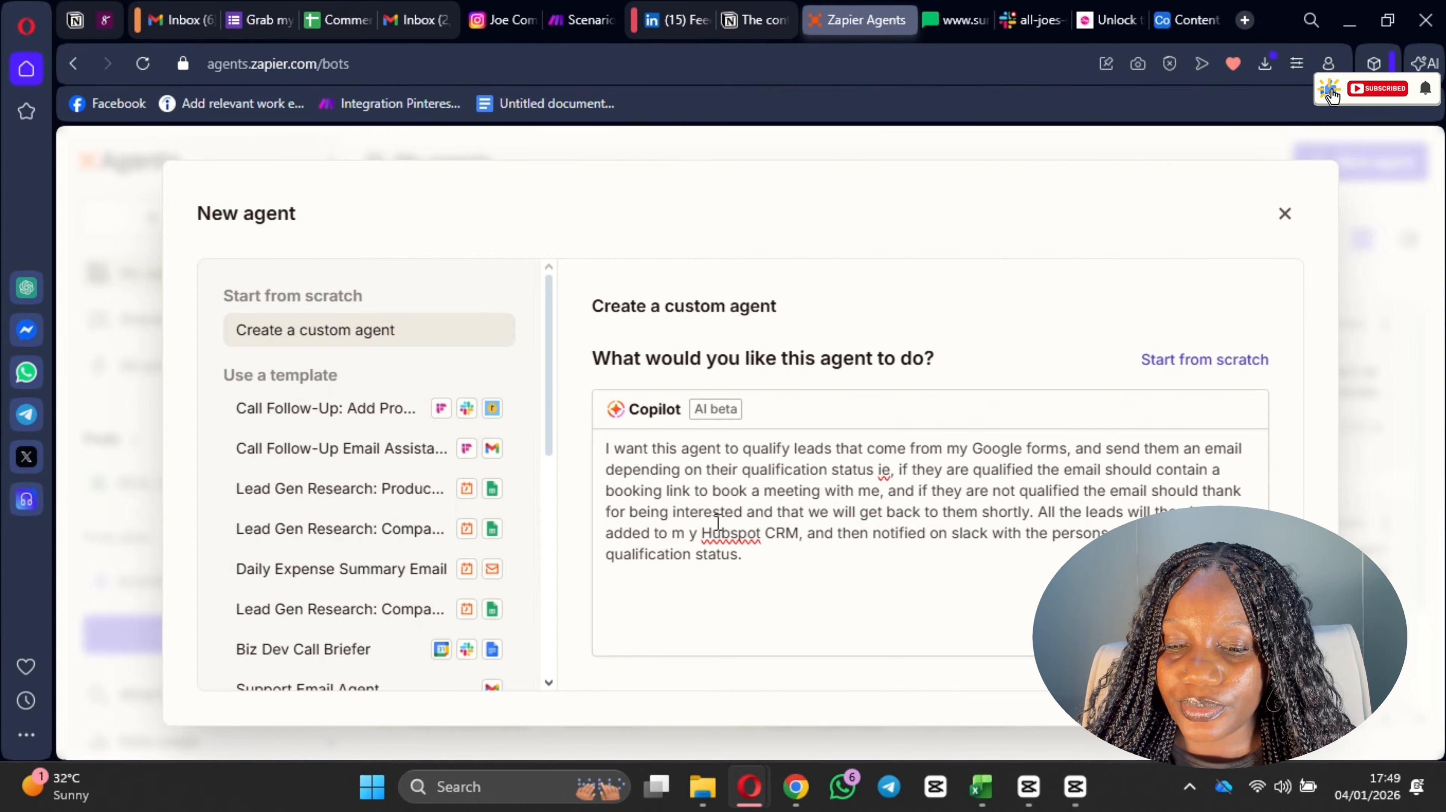
Step: Correct "m y" to "my" before "Hubspot CRM" and submit the description to create the agent
click(690, 534)
key(BackSpace)
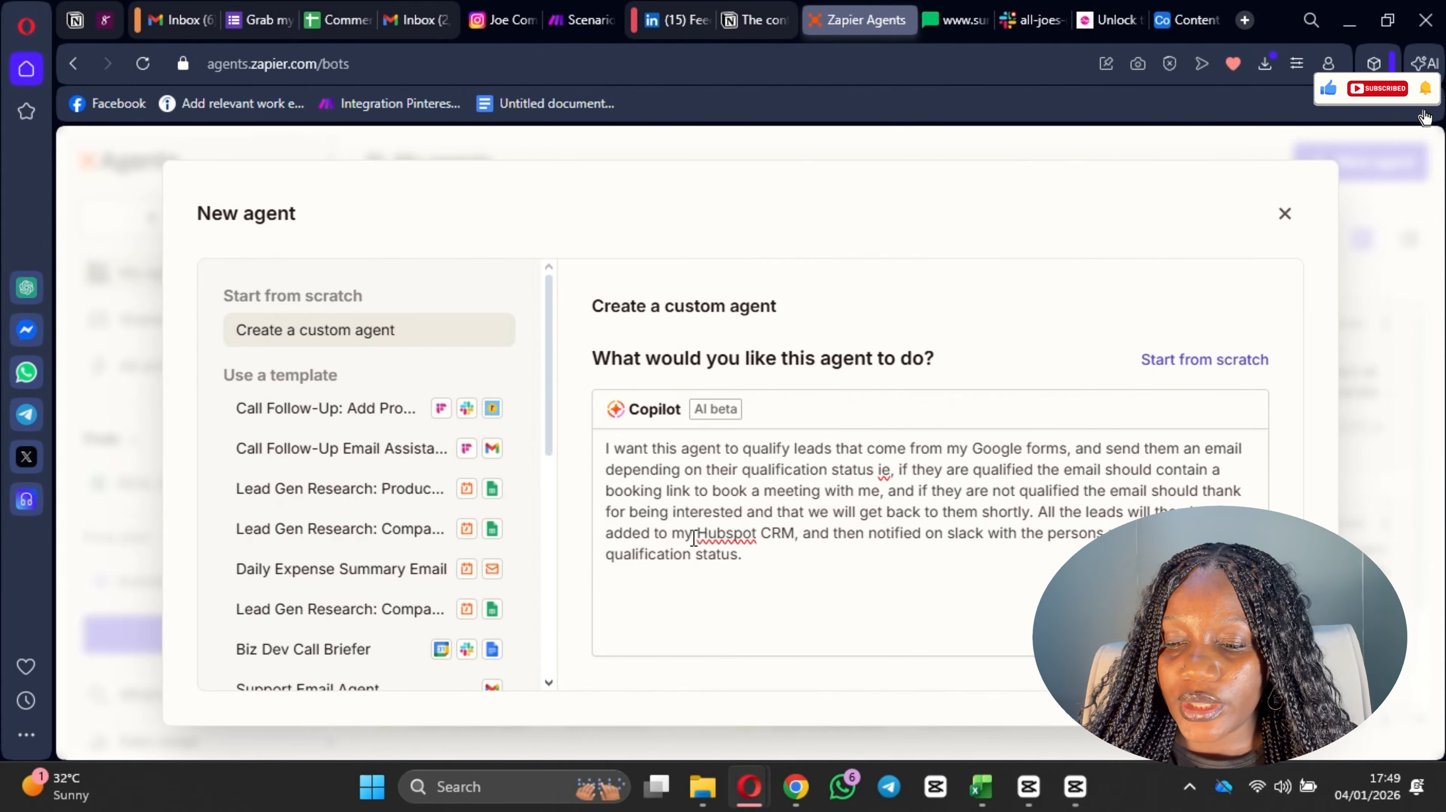
click(1216, 628)
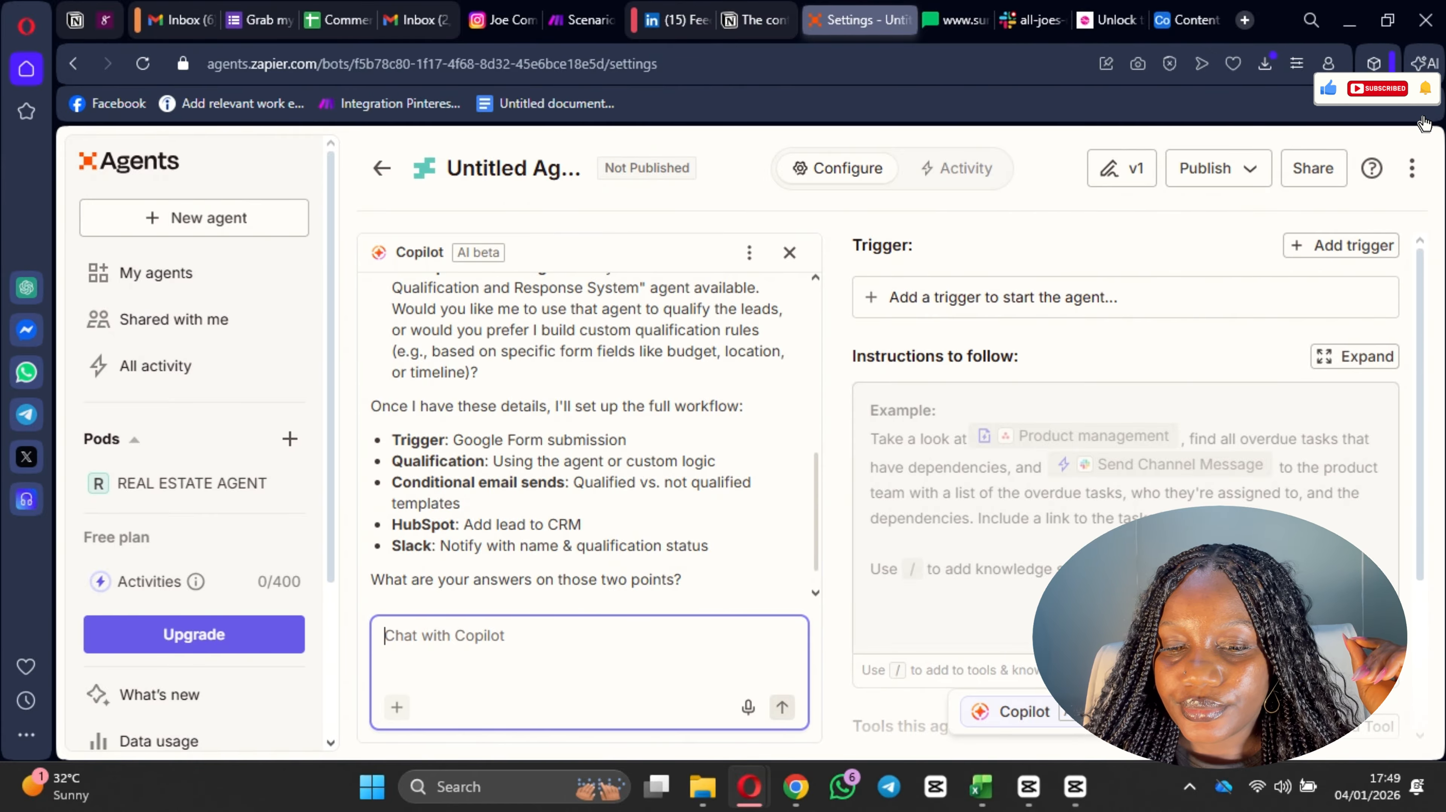
Step: Start adding a trigger to the agent: find the Google Forms app and choose the New Form Response event
scroll(586, 378, up, 10)
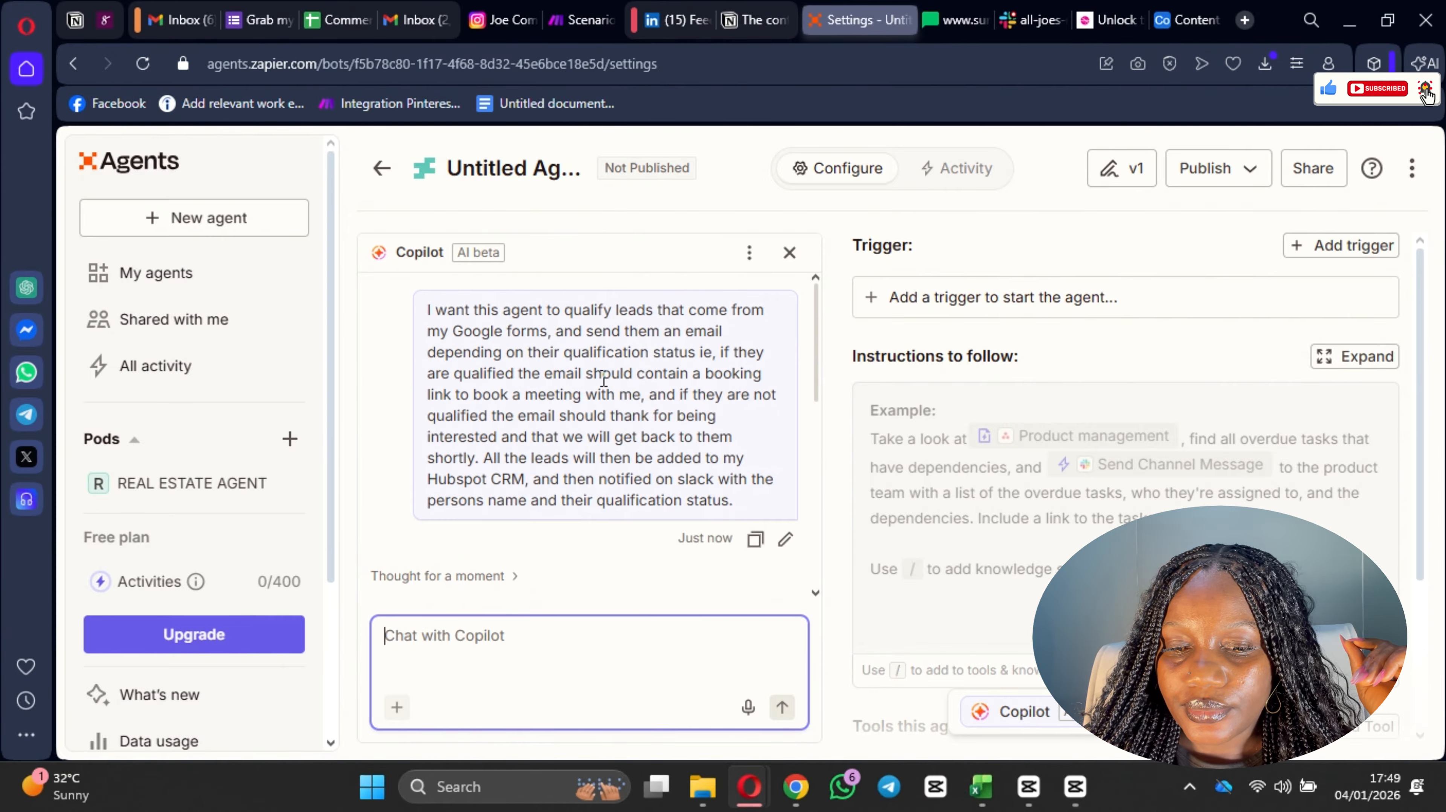
scroll(604, 381, down, 10)
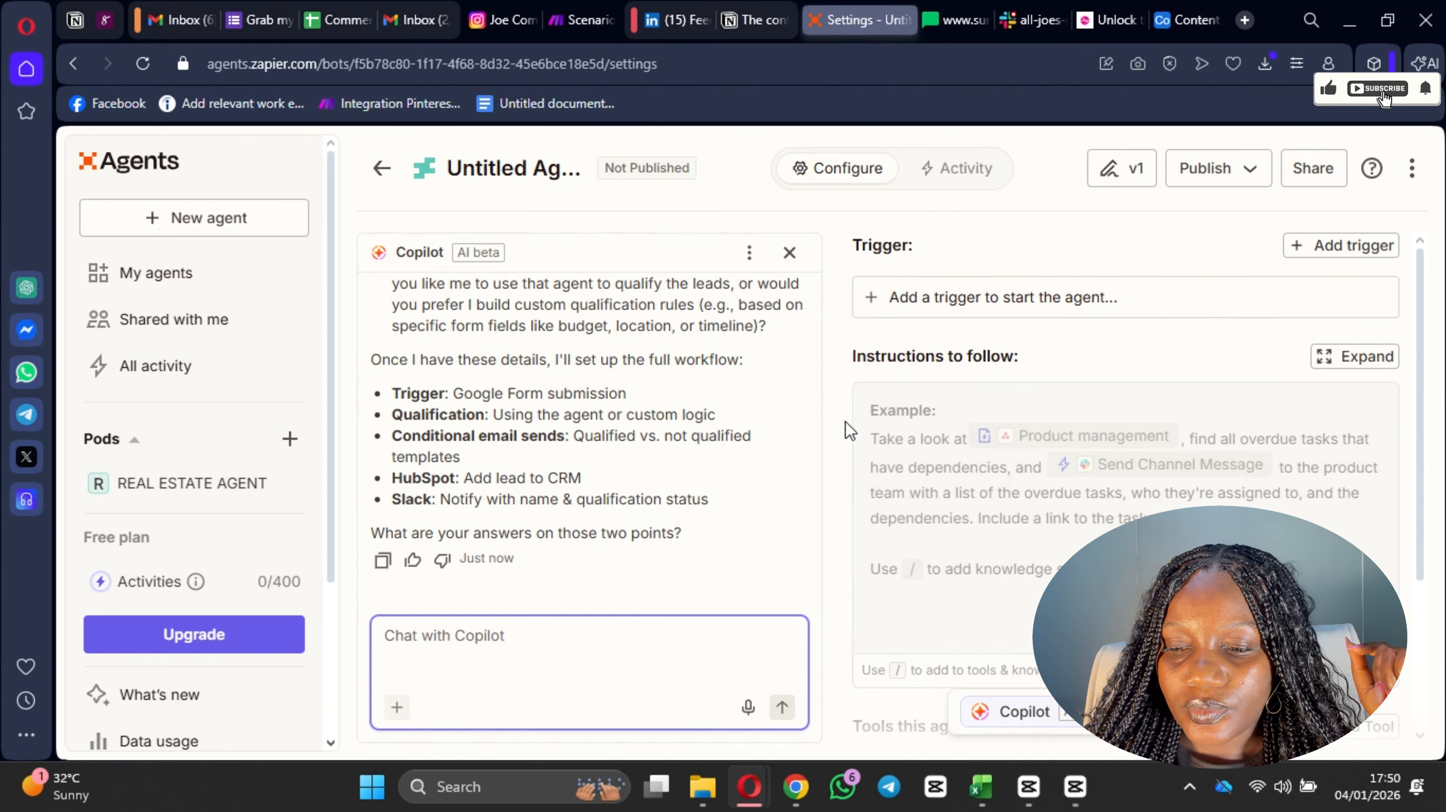
scroll(1142, 301, down, 5)
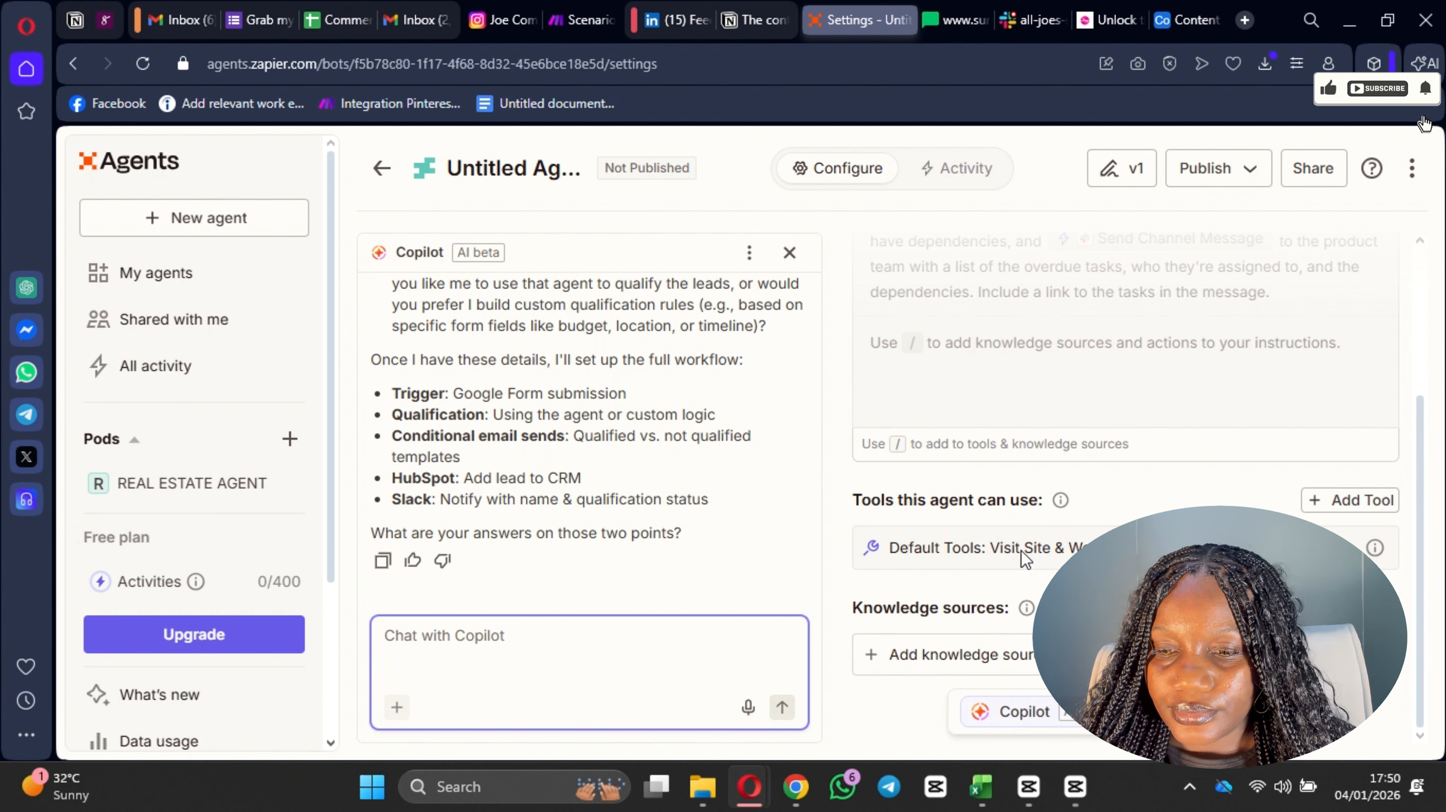
scroll(1021, 550, up, 4)
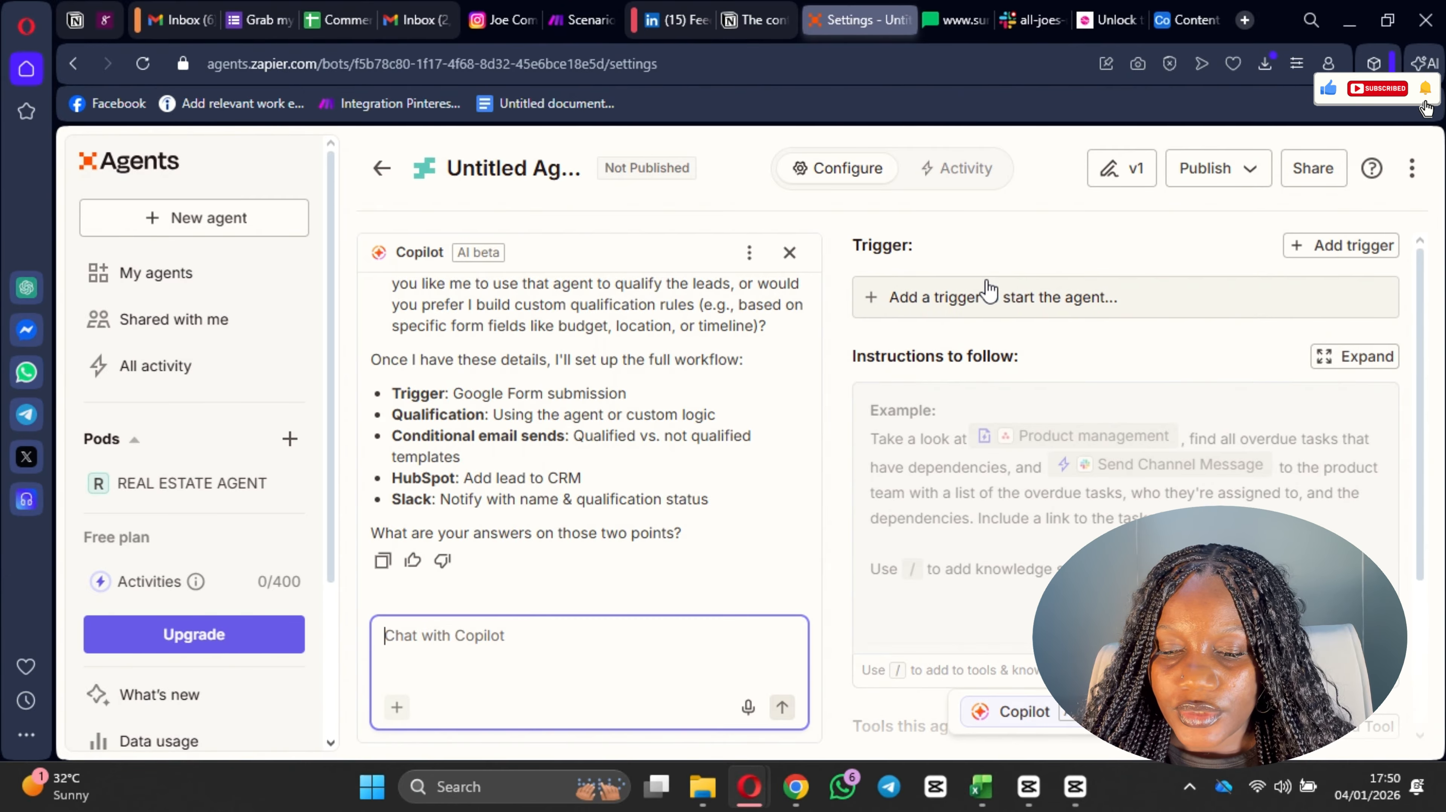
click(988, 293)
scroll(684, 549, down, 3)
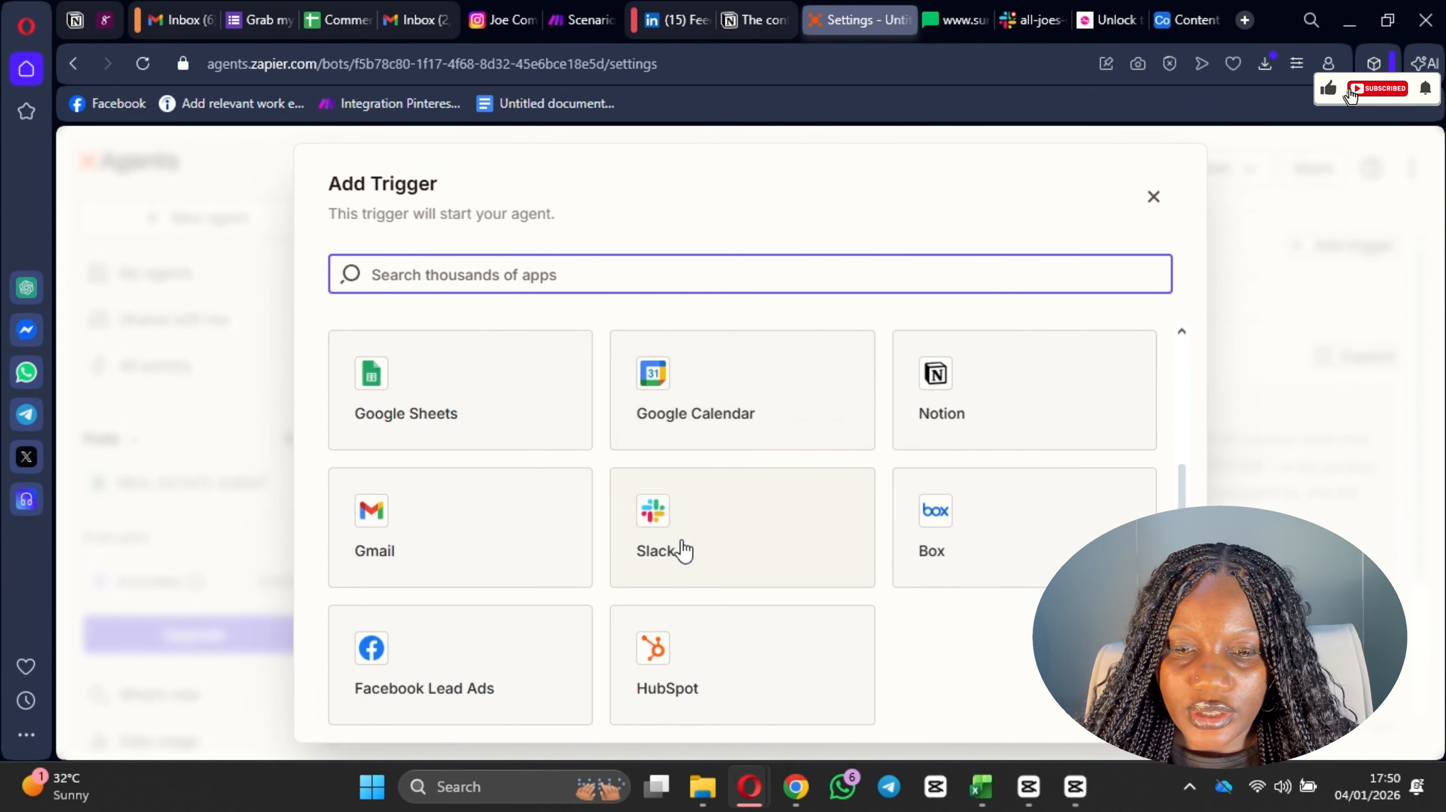
scroll(684, 550, up, 2)
click(663, 267)
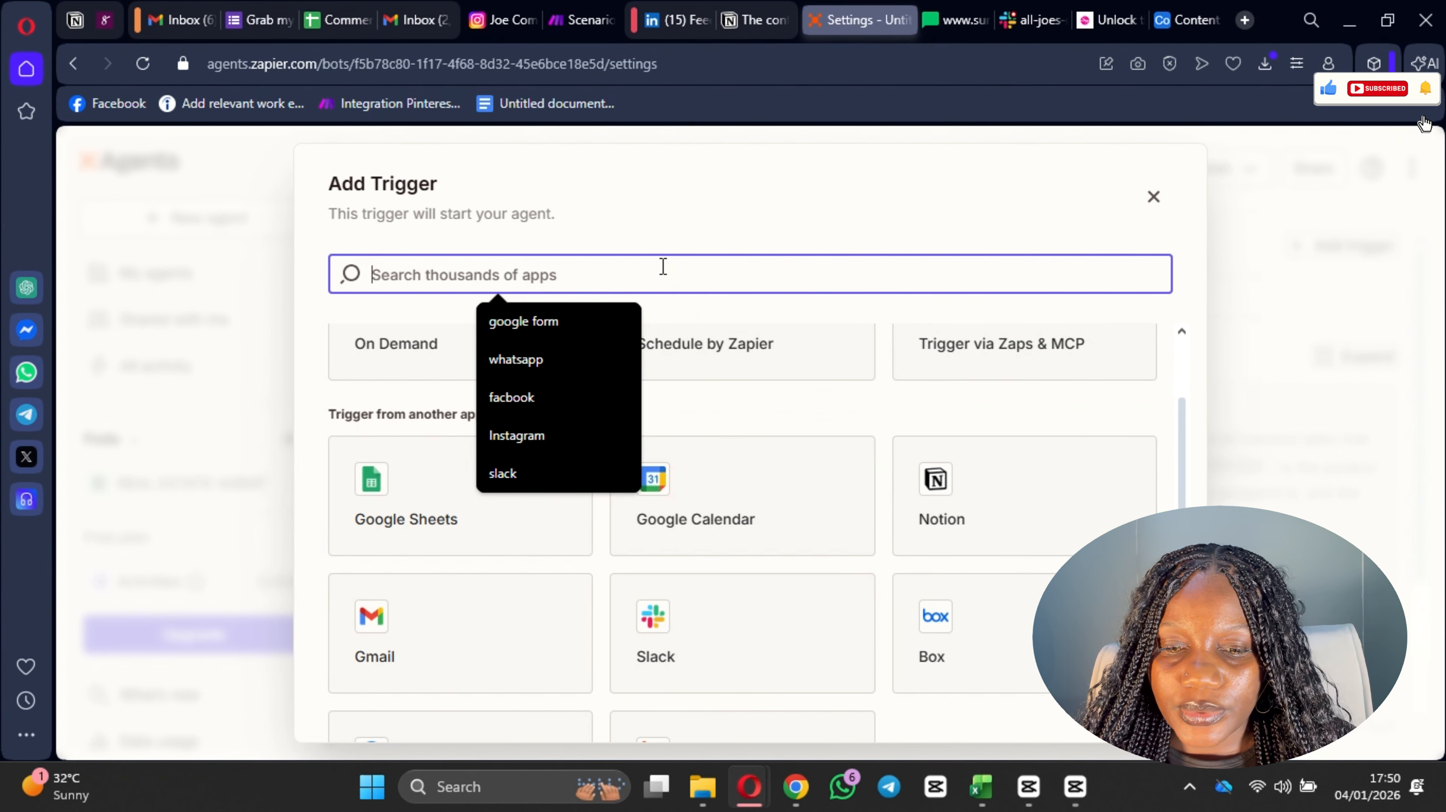
click(555, 322)
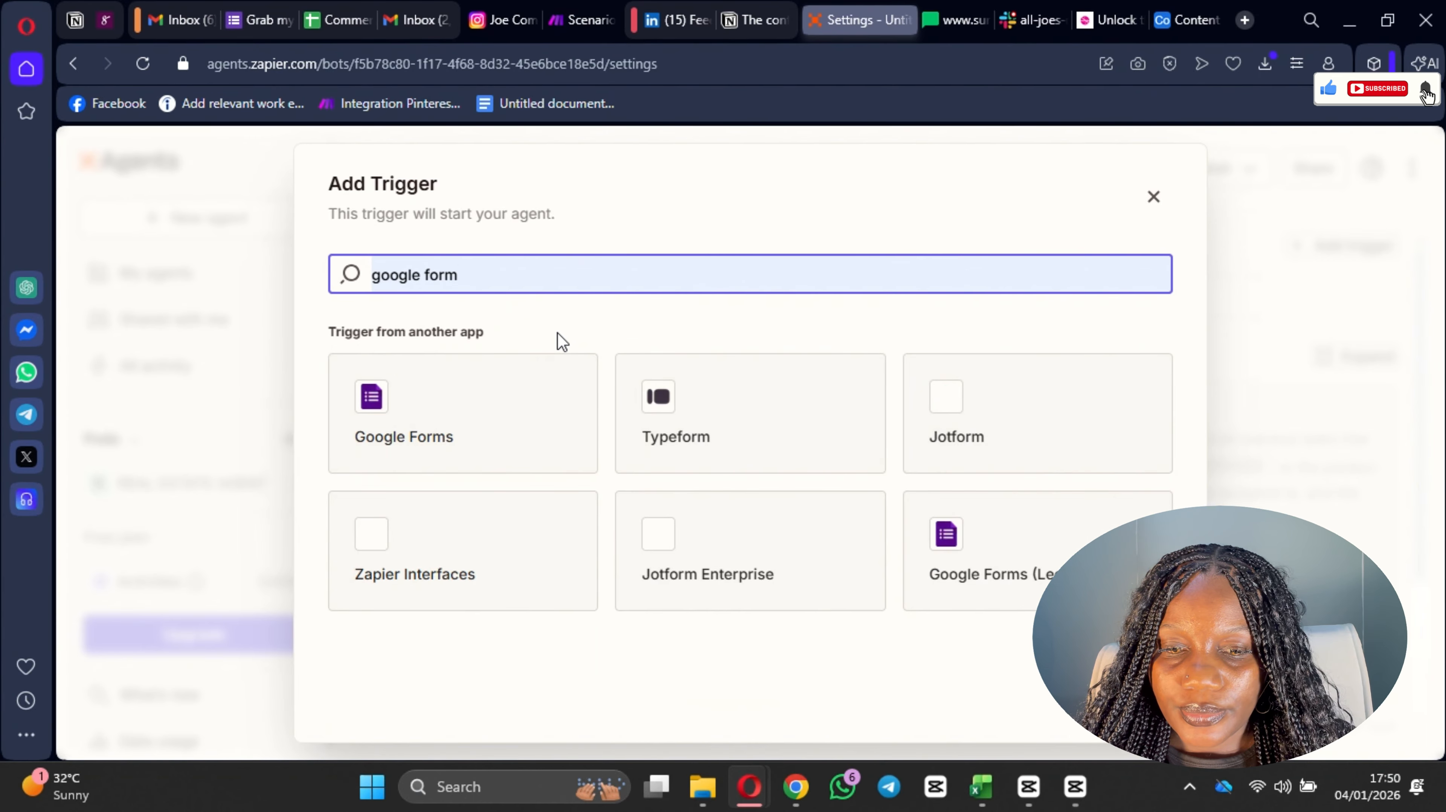
click(494, 432)
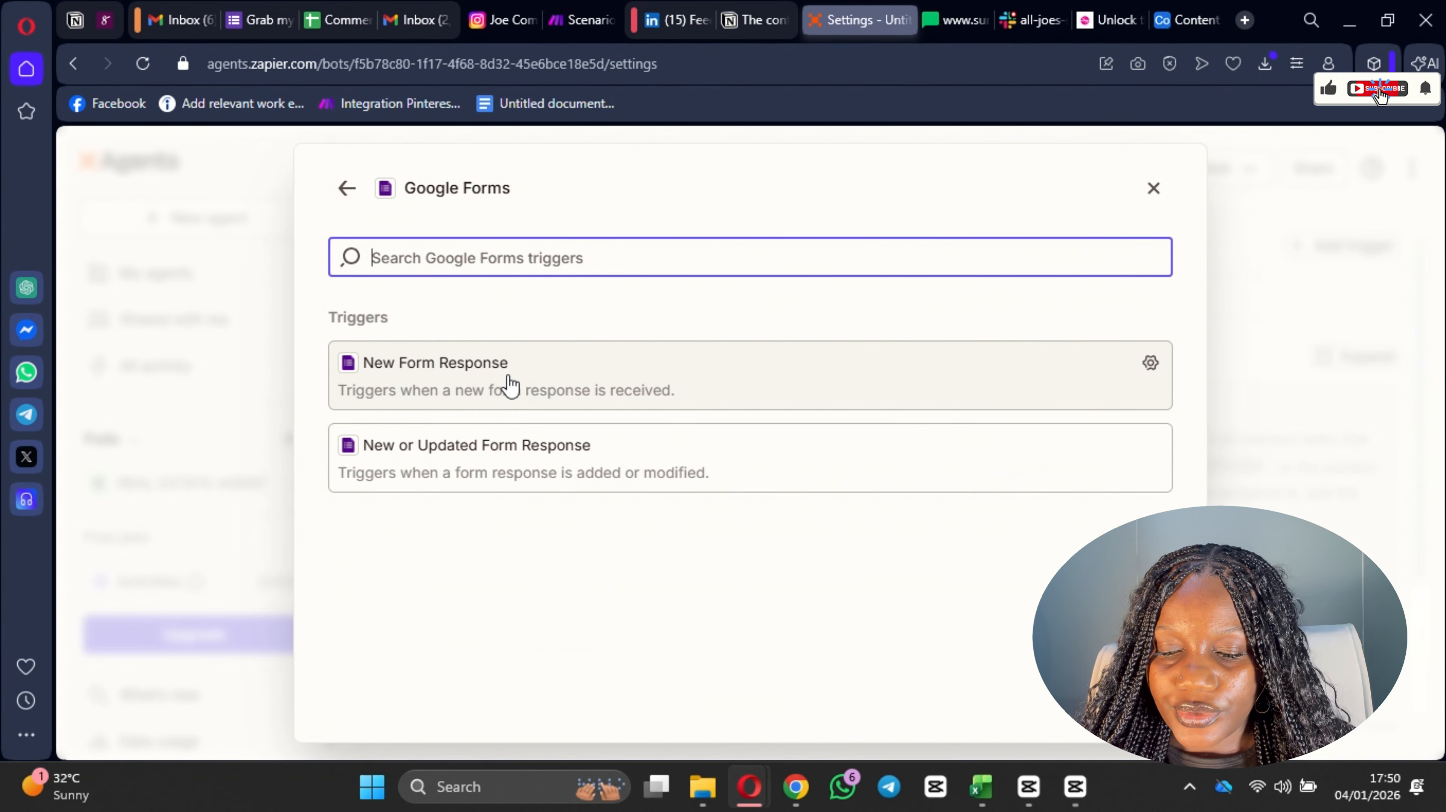
click(560, 385)
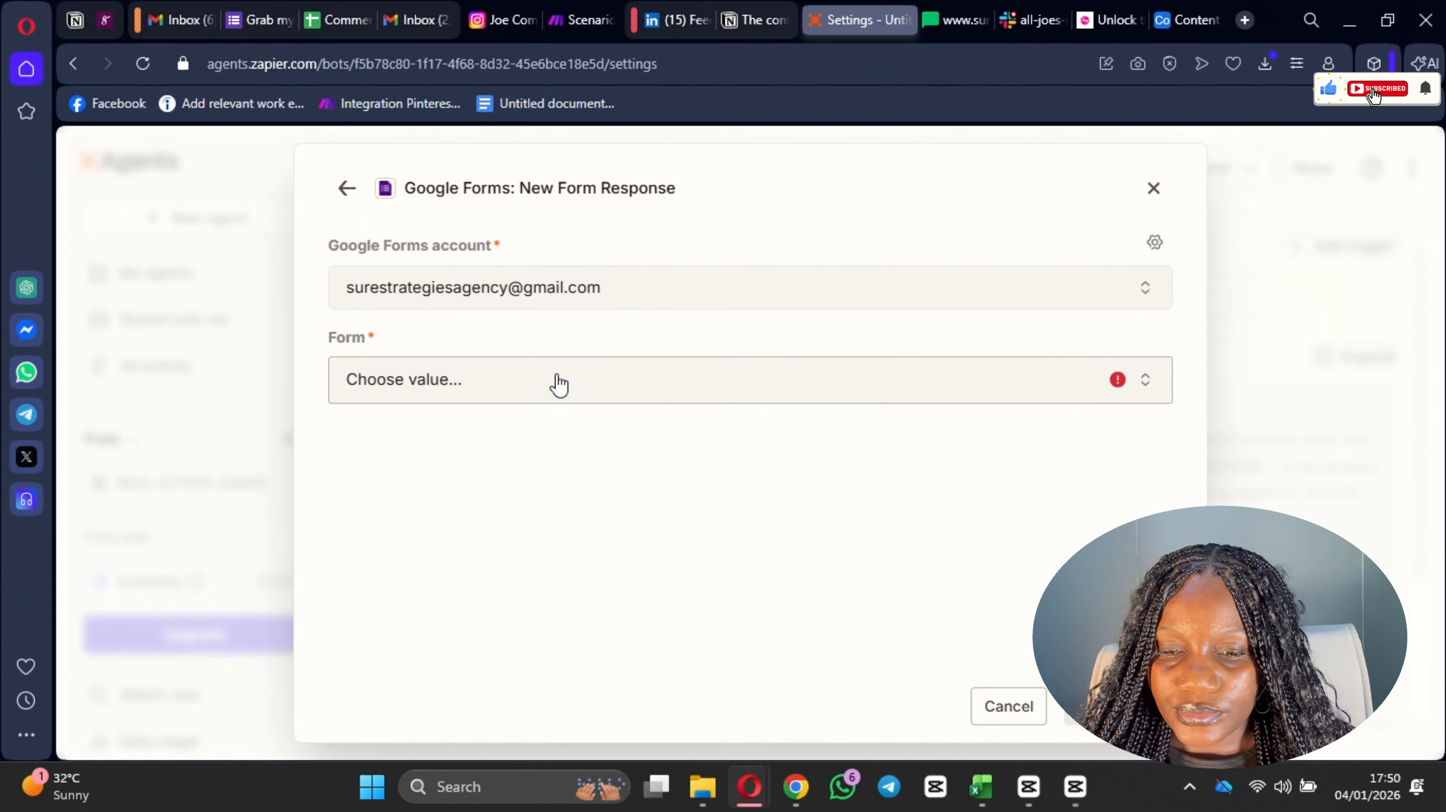
Step: Choose the Google form for the New Form Response trigger and save the trigger
click(560, 381)
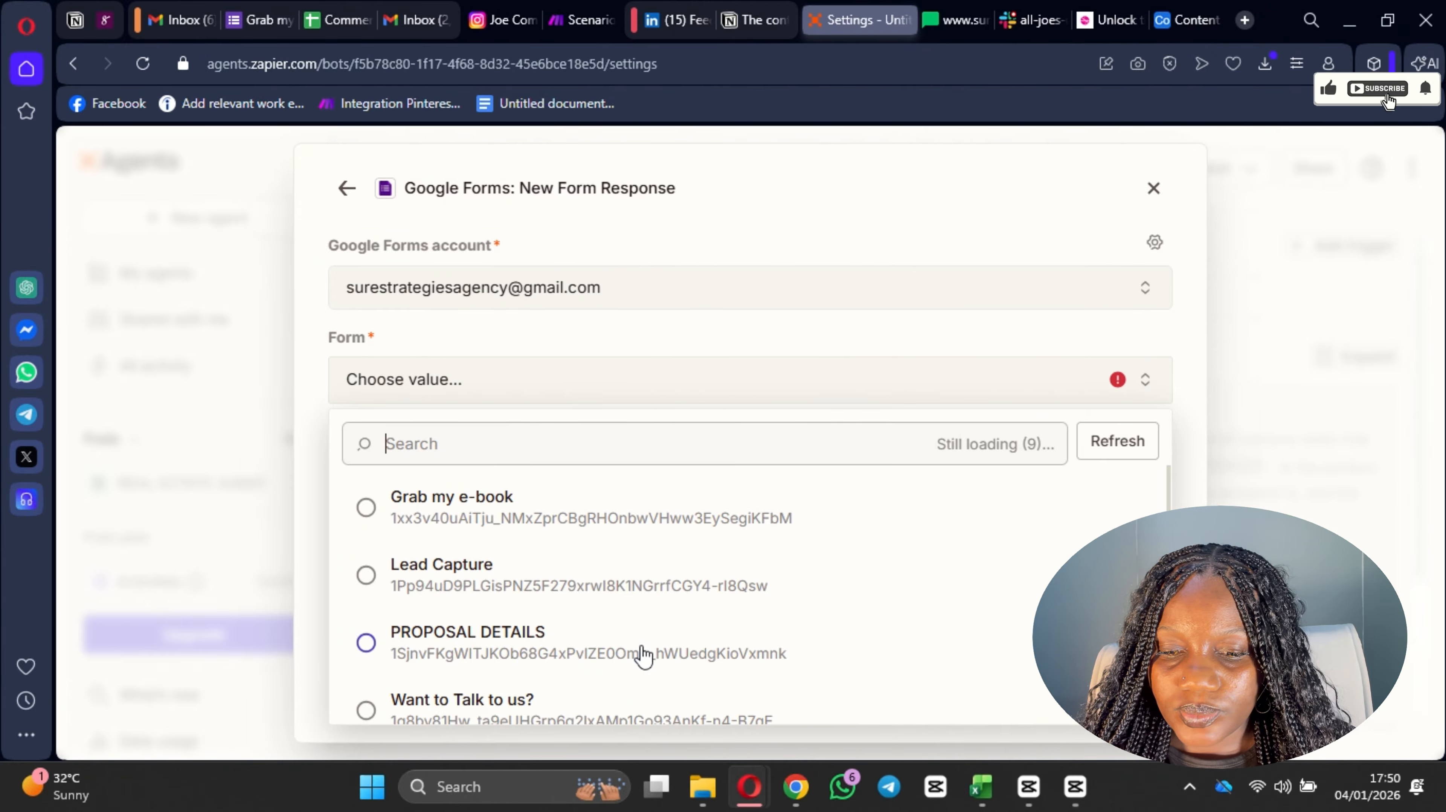
scroll(620, 597, down, 5)
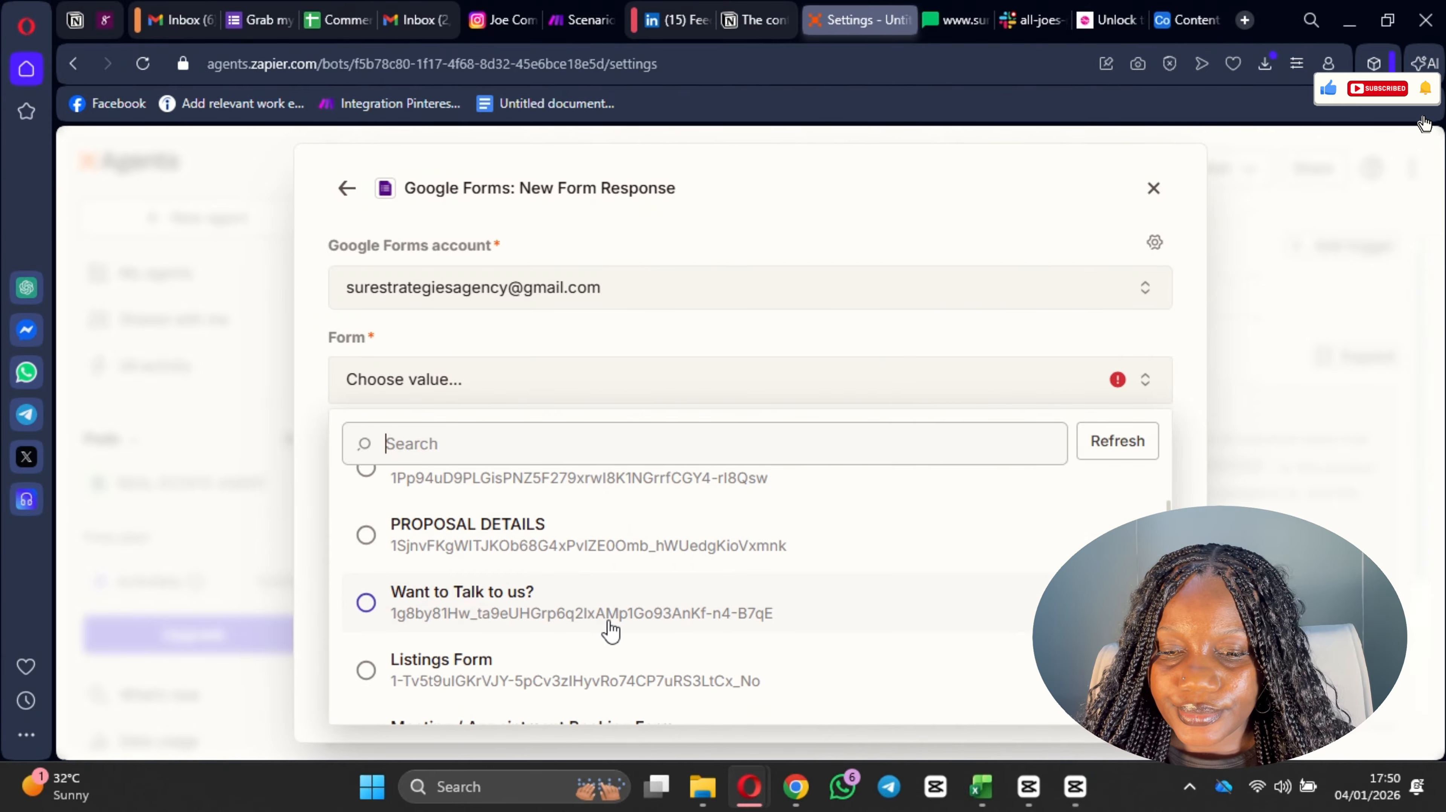
scroll(620, 614, up, 3)
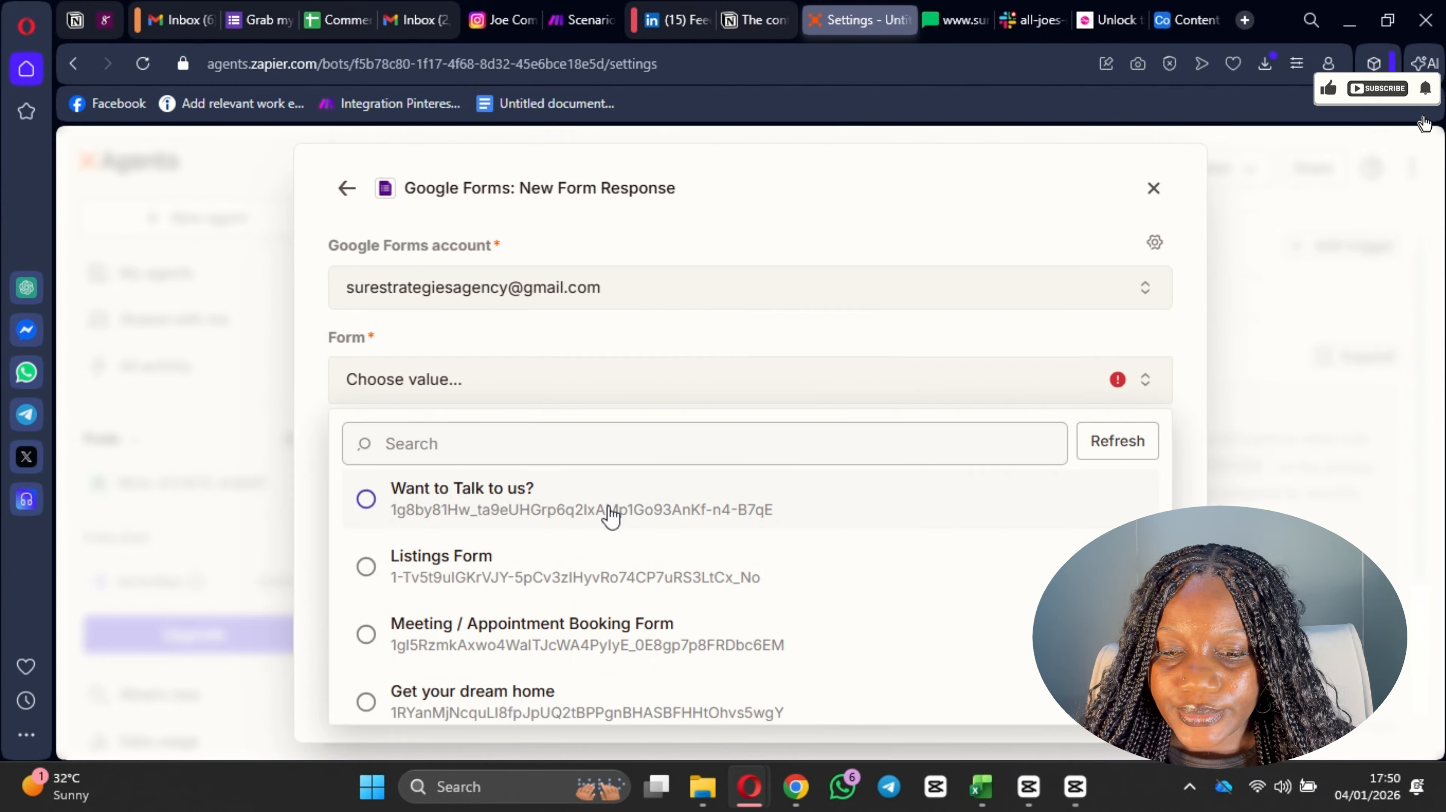
scroll(626, 597, down, 3)
click(608, 560)
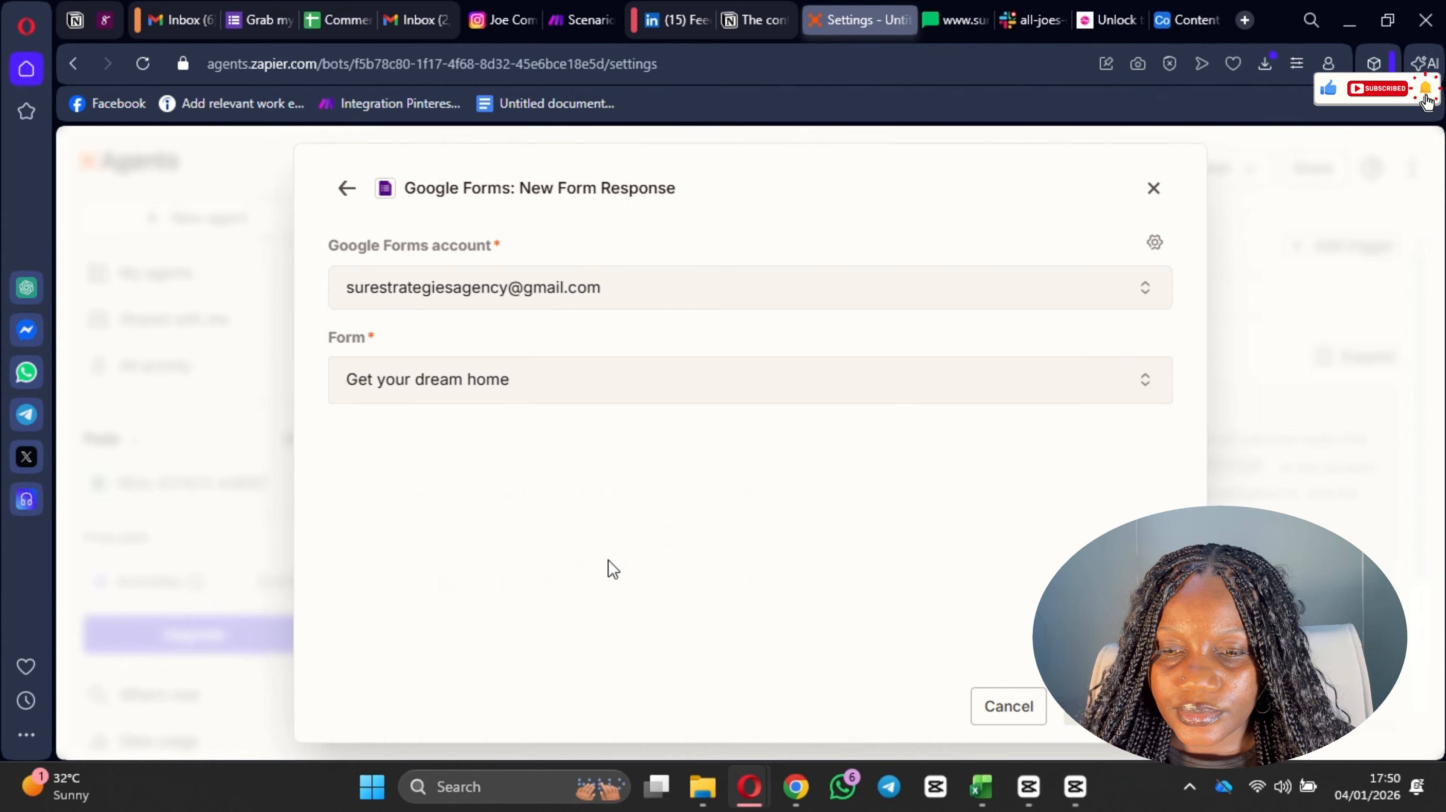
click(597, 398)
scroll(613, 663, down, 2)
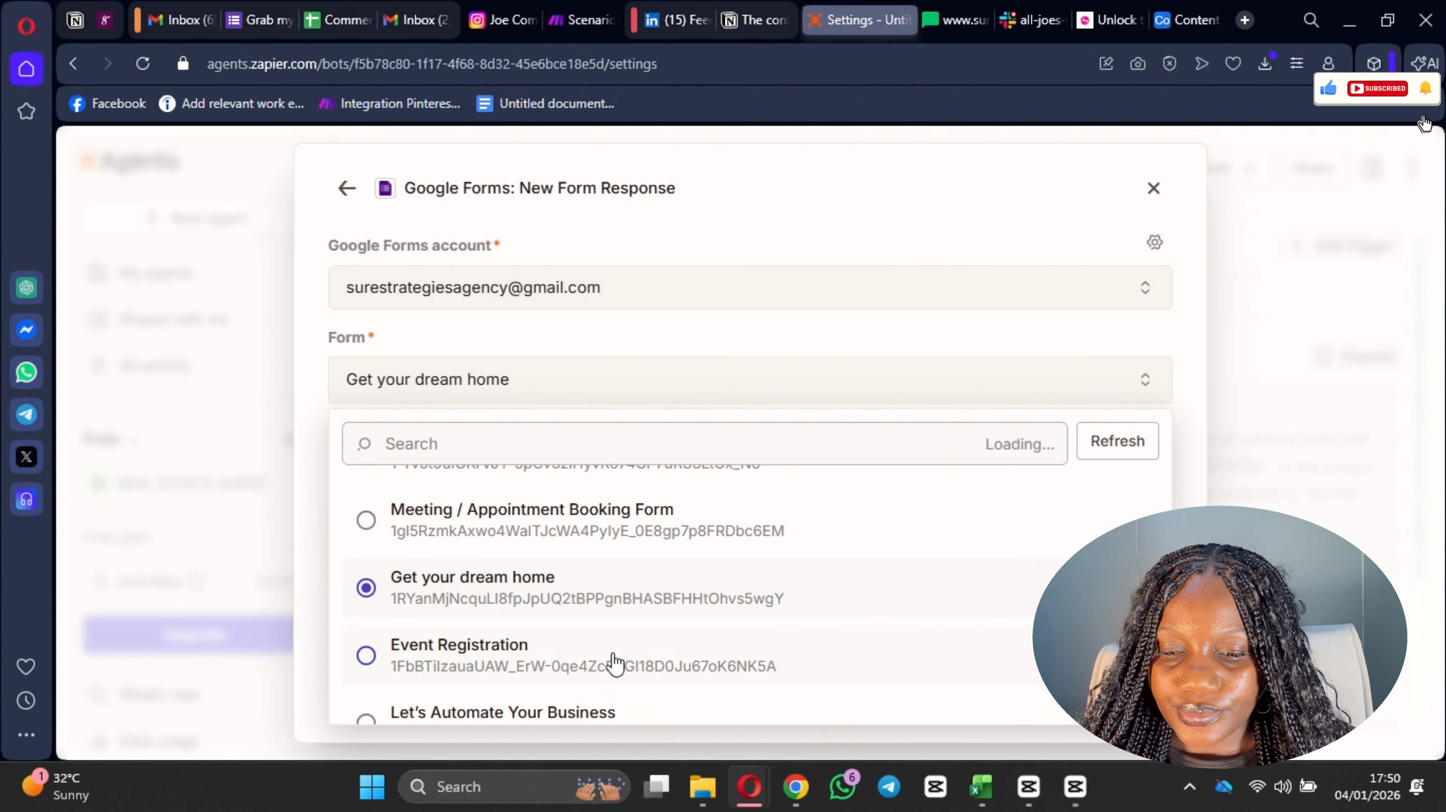
scroll(636, 637, down, 2)
click(591, 699)
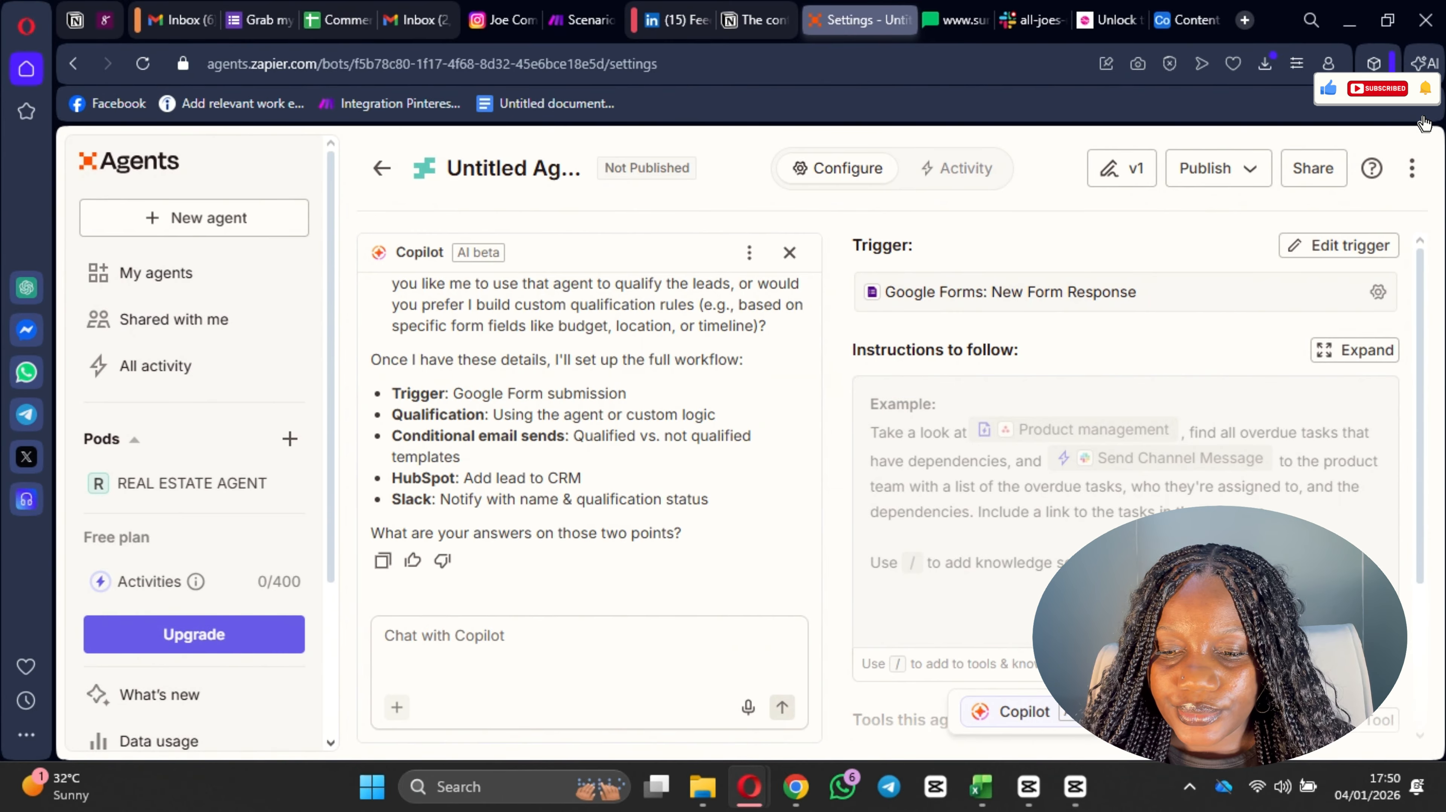
Step: Examine the agent's instructions, tools and knowledge sections and the apps that can be added as tools
scroll(979, 432, down, 3)
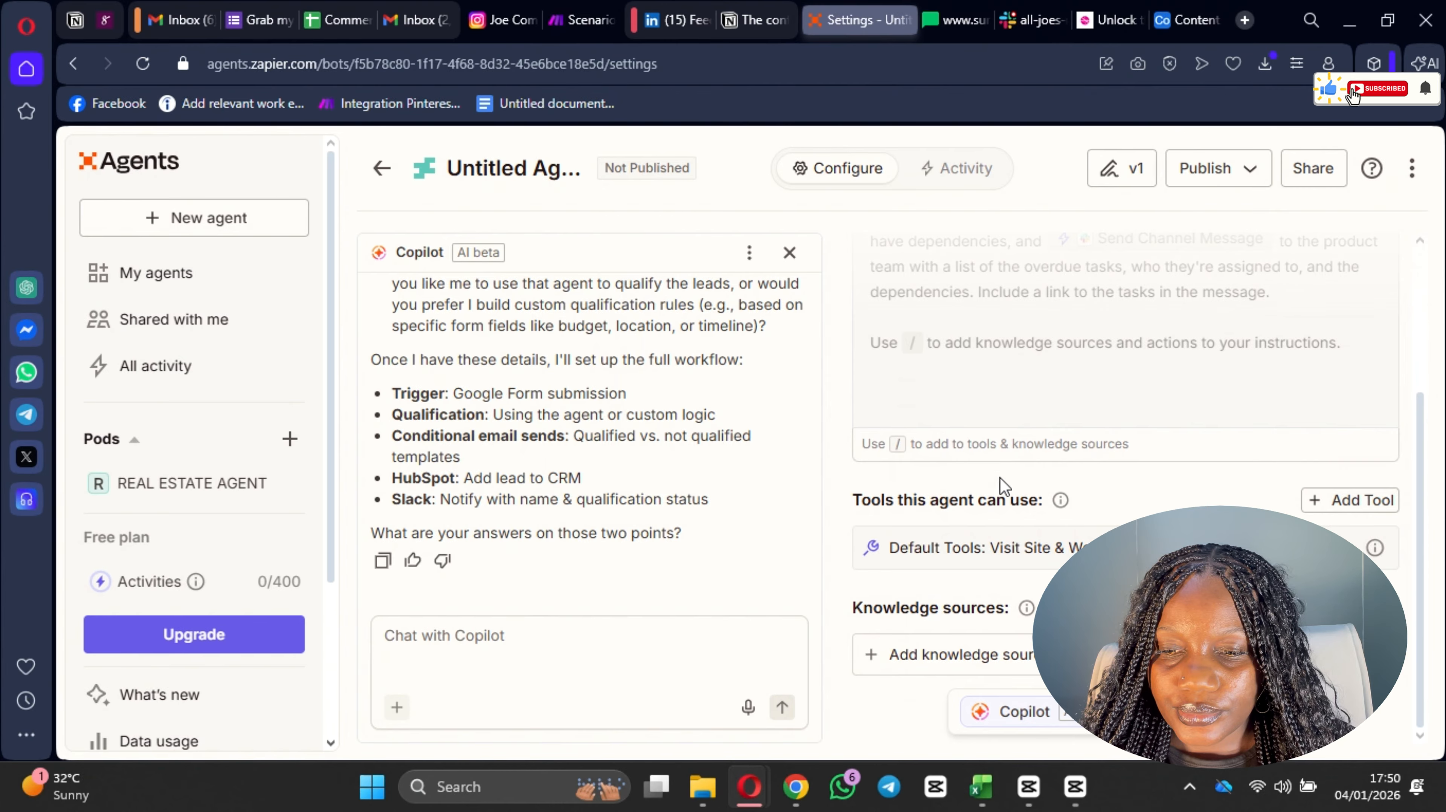
scroll(1000, 477, up, 3)
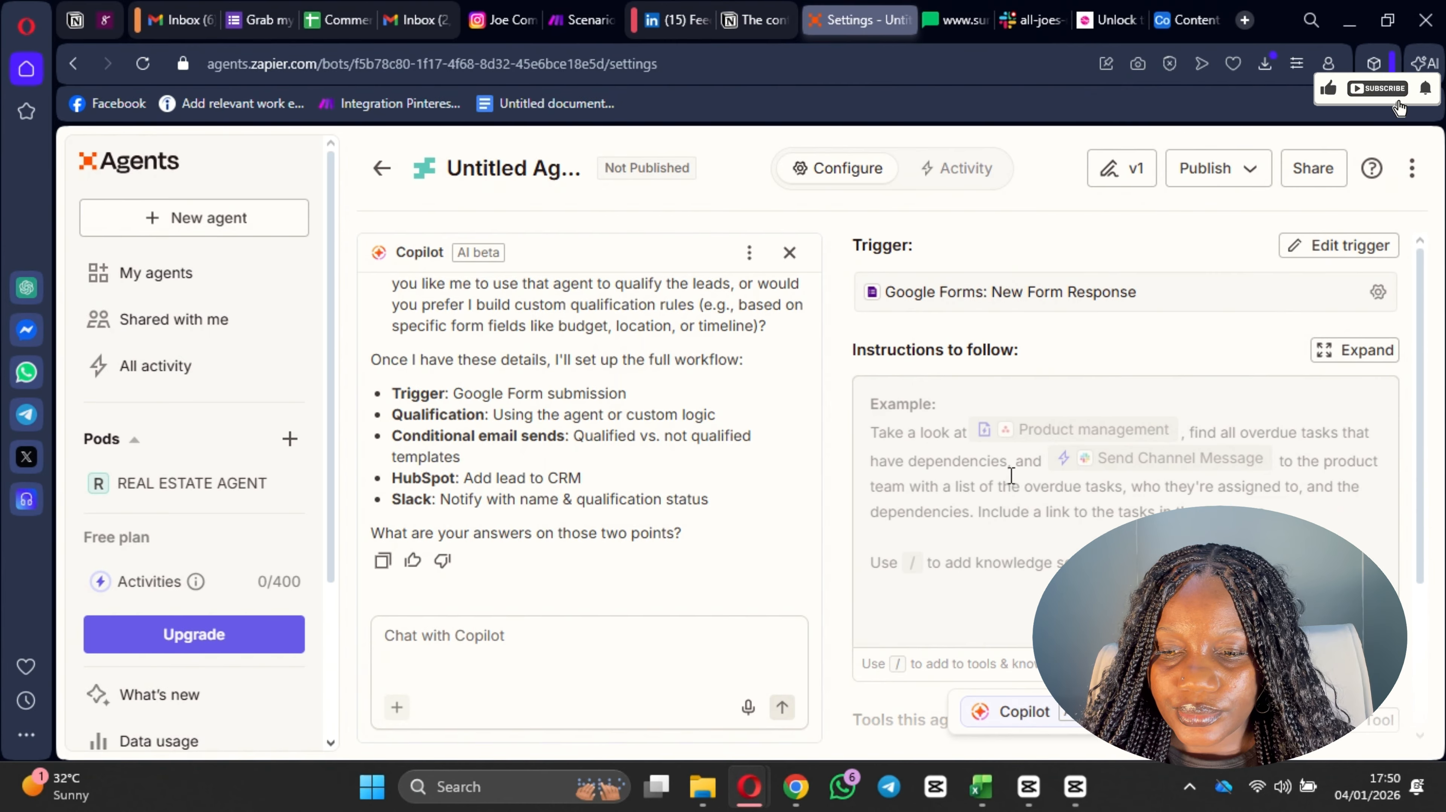
scroll(1011, 482, down, 3)
scroll(984, 478, up, 2)
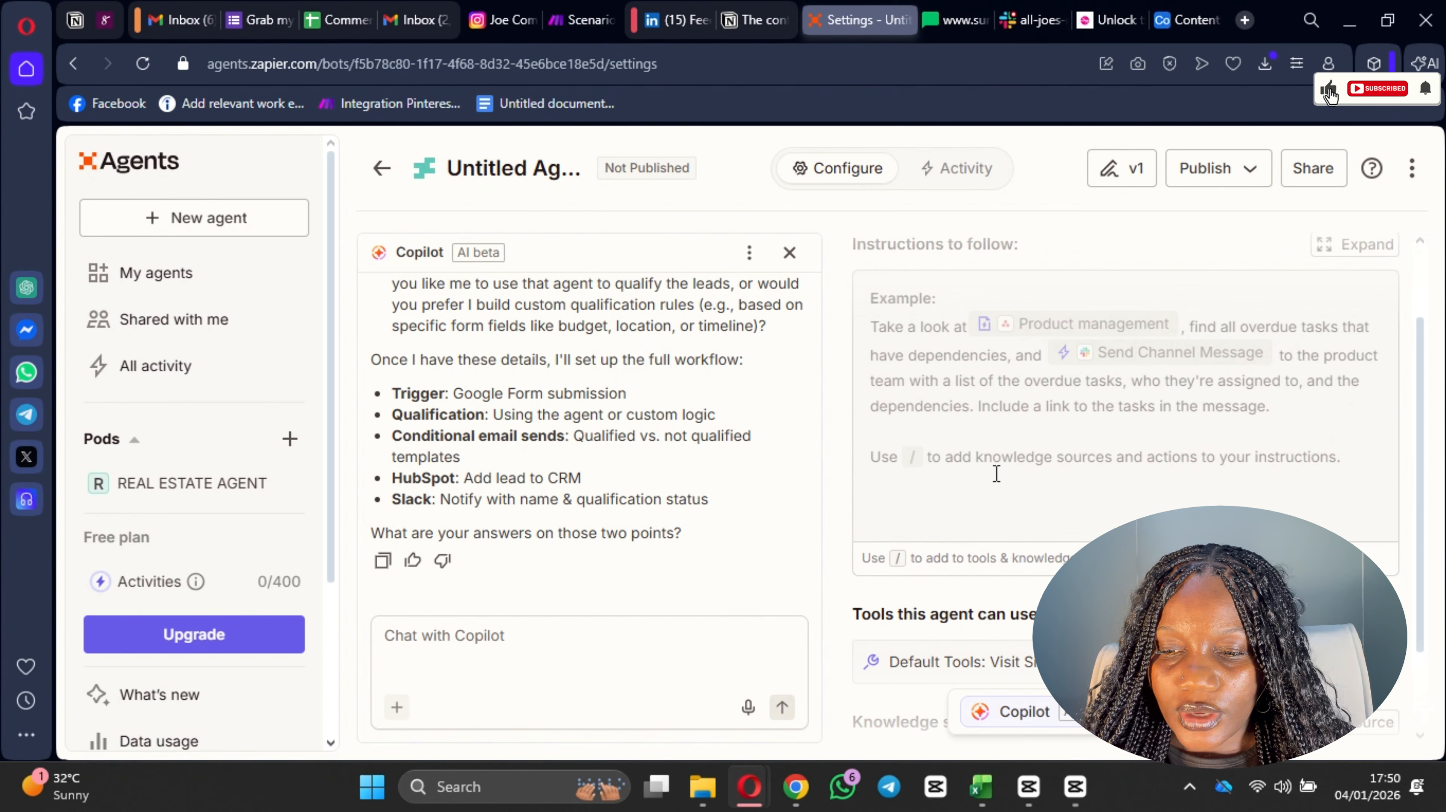
scroll(966, 483, down, 2)
click(1329, 512)
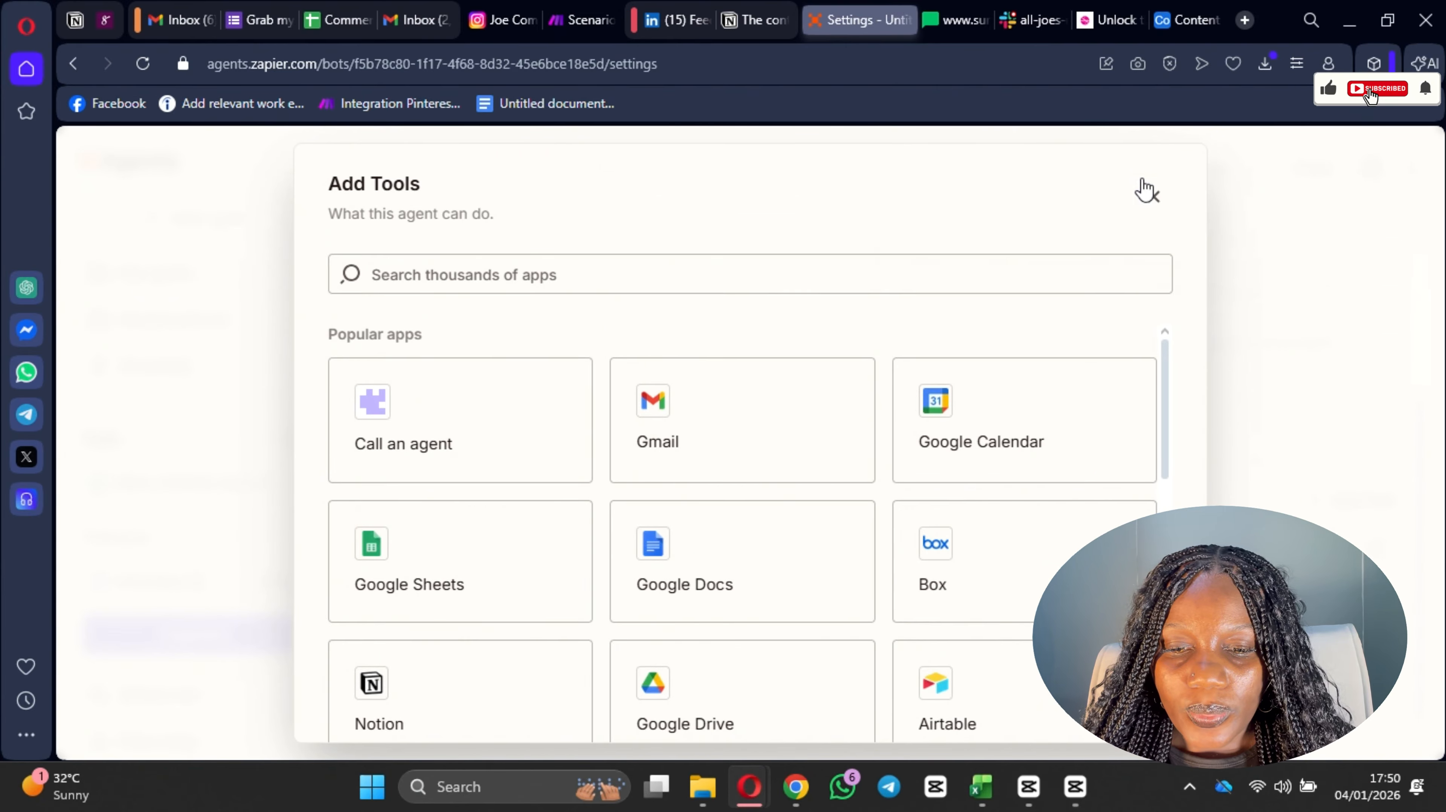
click(1152, 195)
Step: Reread the submitted description and Copilot's clarification questions on the booking link and the lead qualification logic
scroll(536, 364, up, 4)
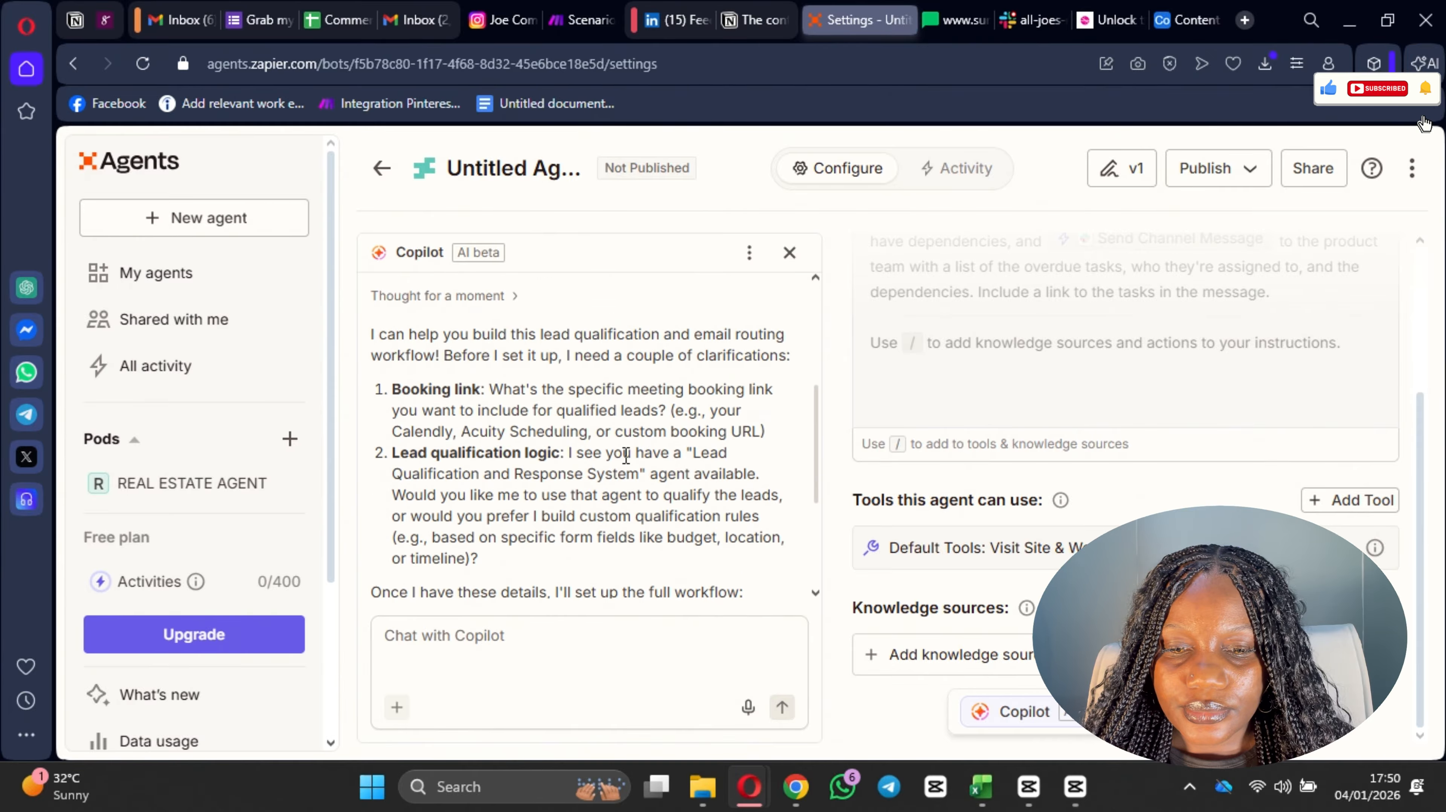
scroll(560, 496, down, 2)
scroll(484, 446, up, 2)
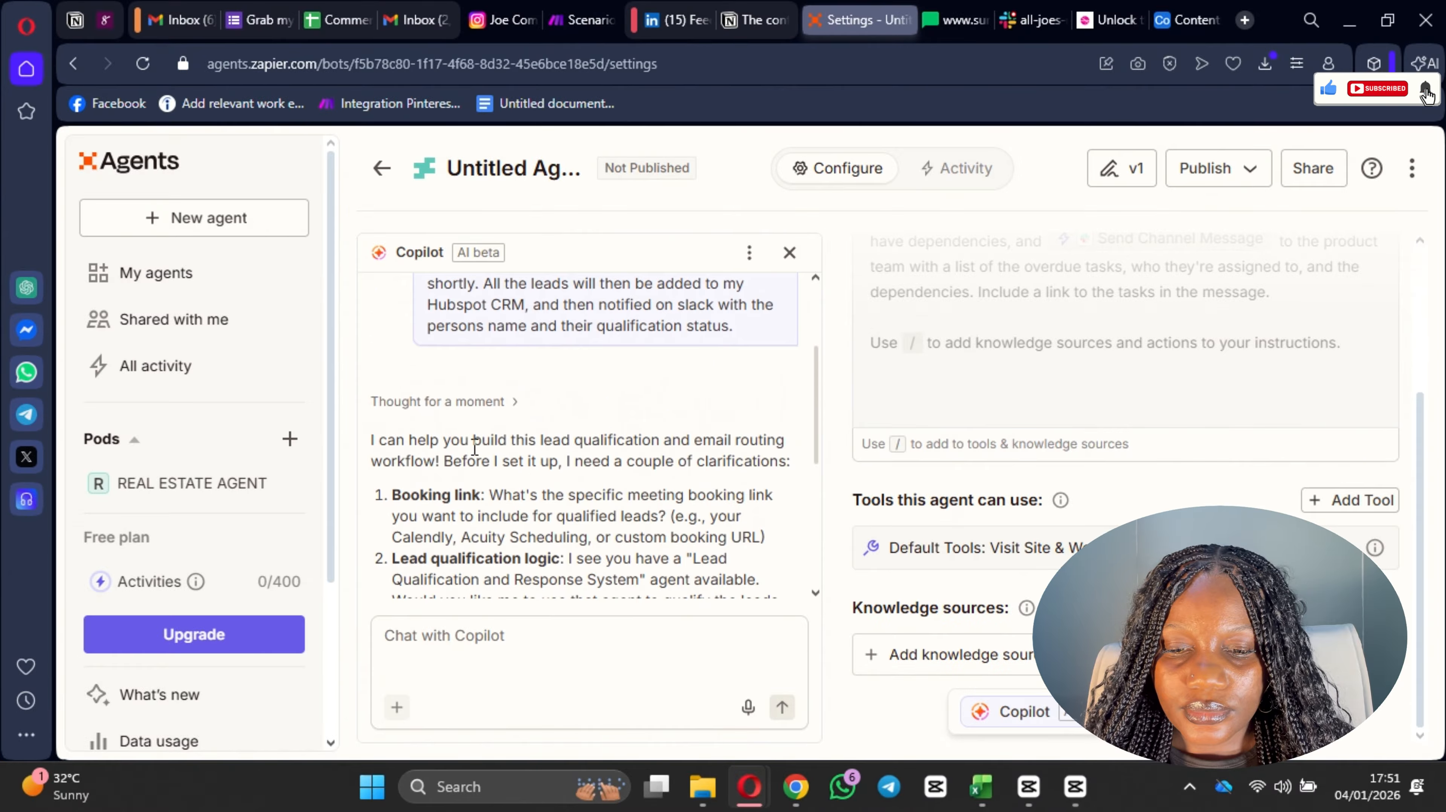
scroll(502, 439, up, 2)
scroll(502, 440, down, 4)
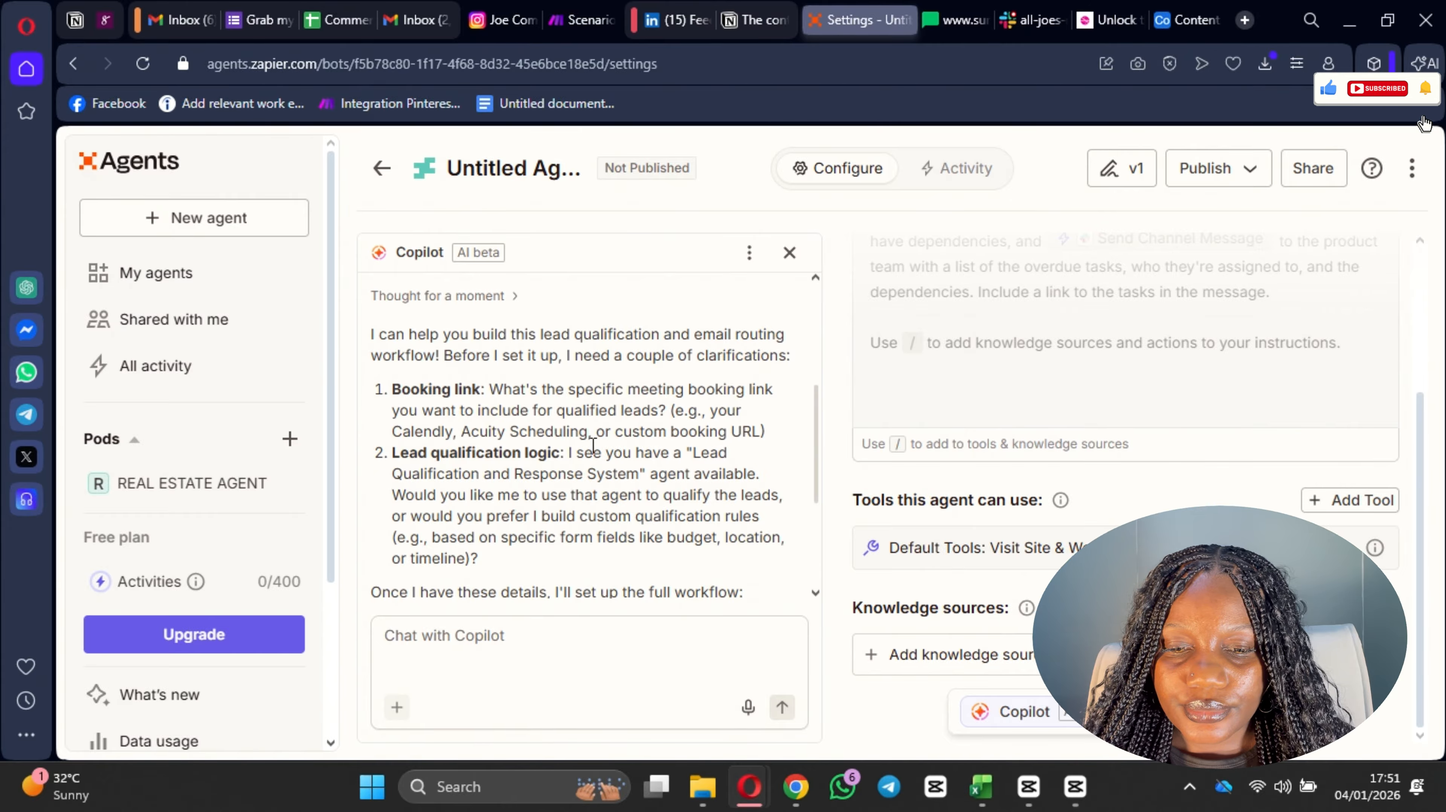
scroll(602, 438, up, 2)
scroll(593, 446, down, 2)
scroll(593, 446, up, 5)
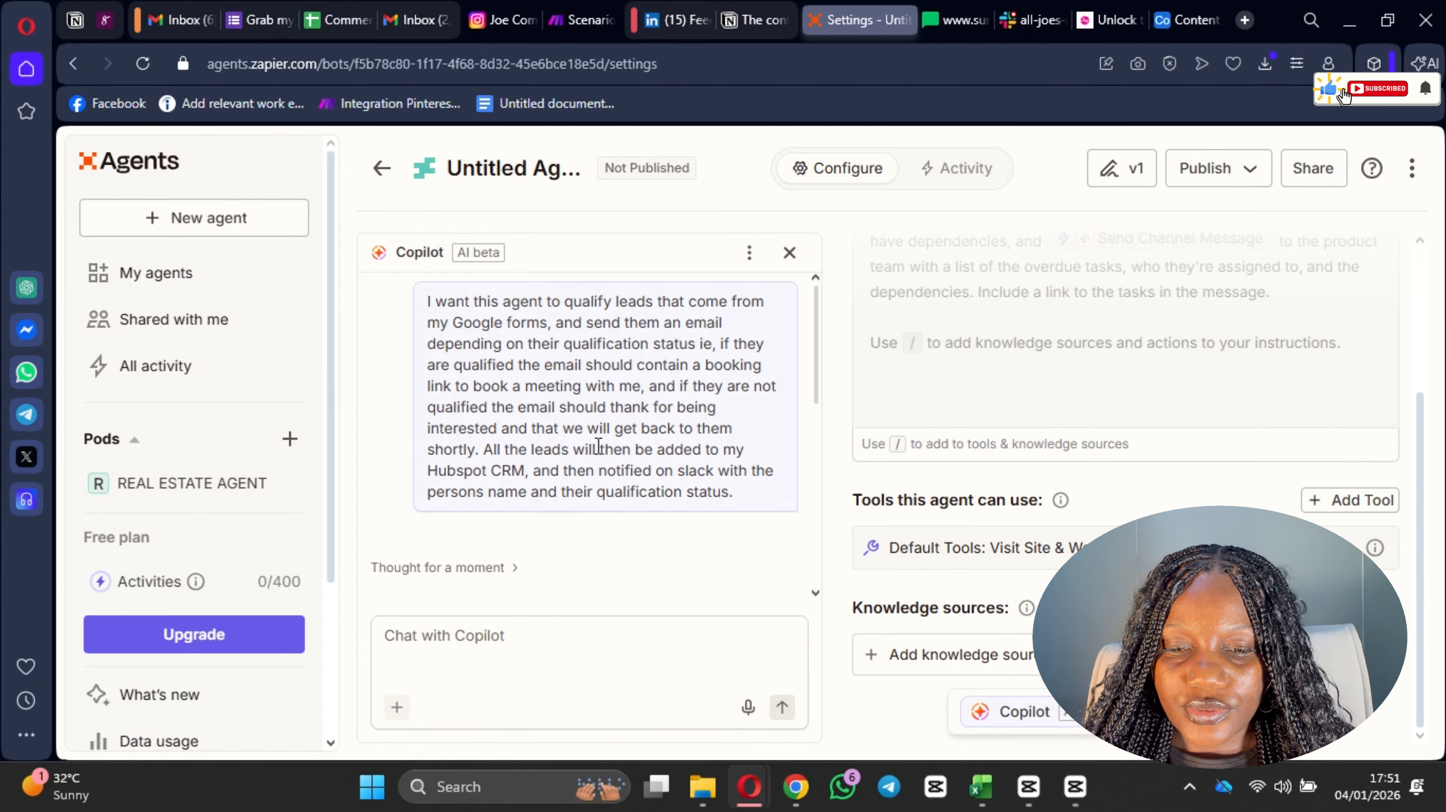
Step: Reread Copilot's clarification questions, get the 30 Minute Meeting booking link from Calendly, and return to the Zapier agent
scroll(602, 451, down, 6)
scroll(621, 453, up, 3)
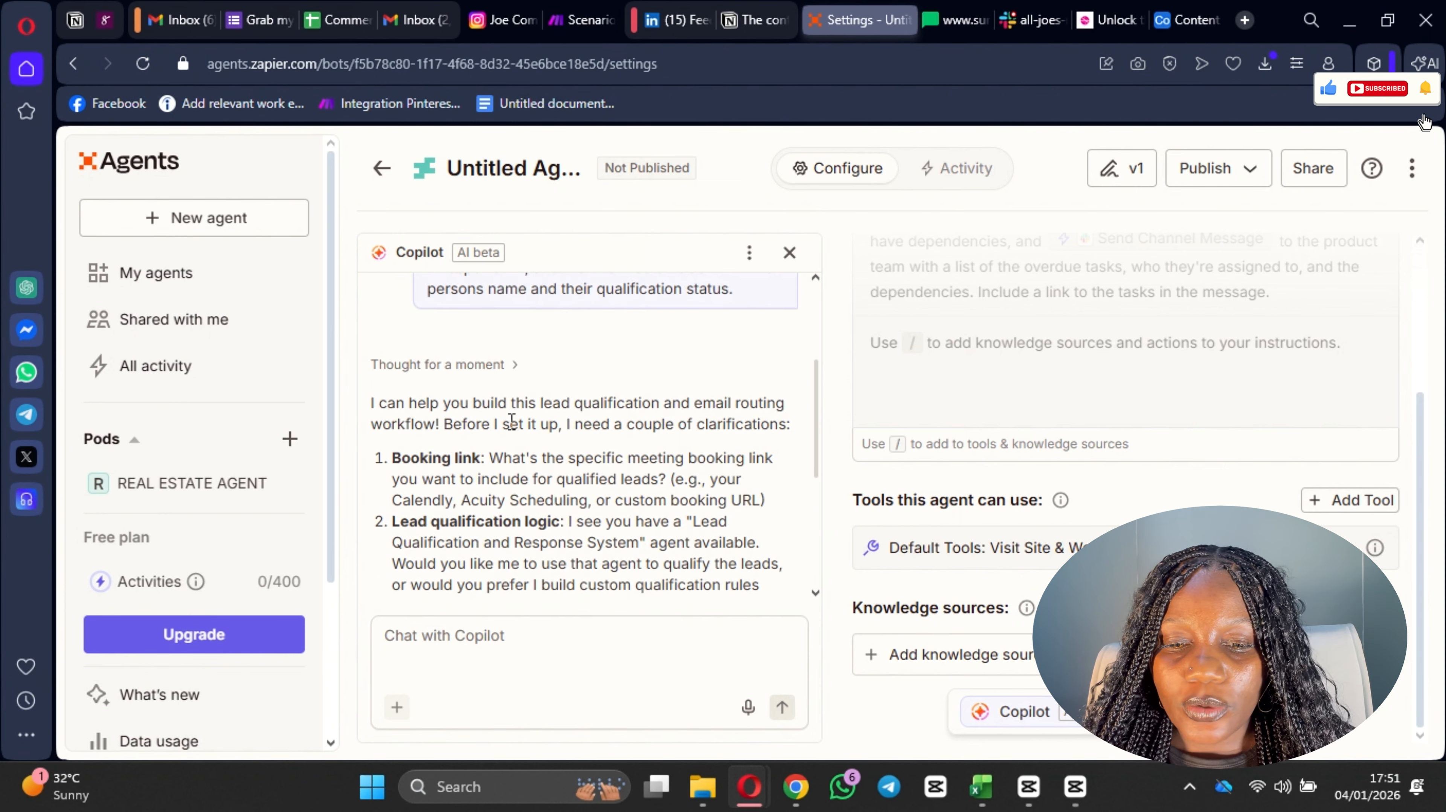
scroll(509, 418, down, 2)
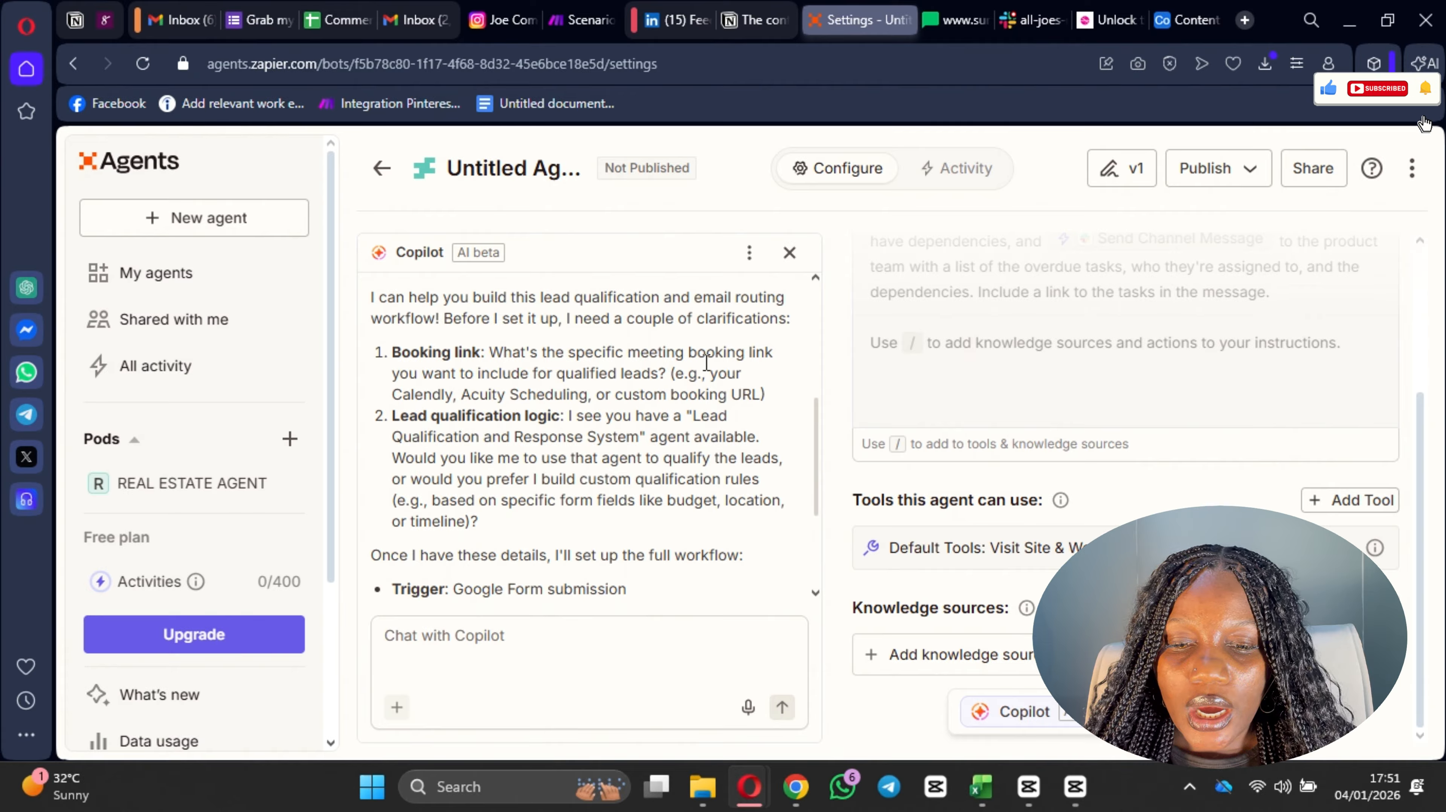
click(574, 647)
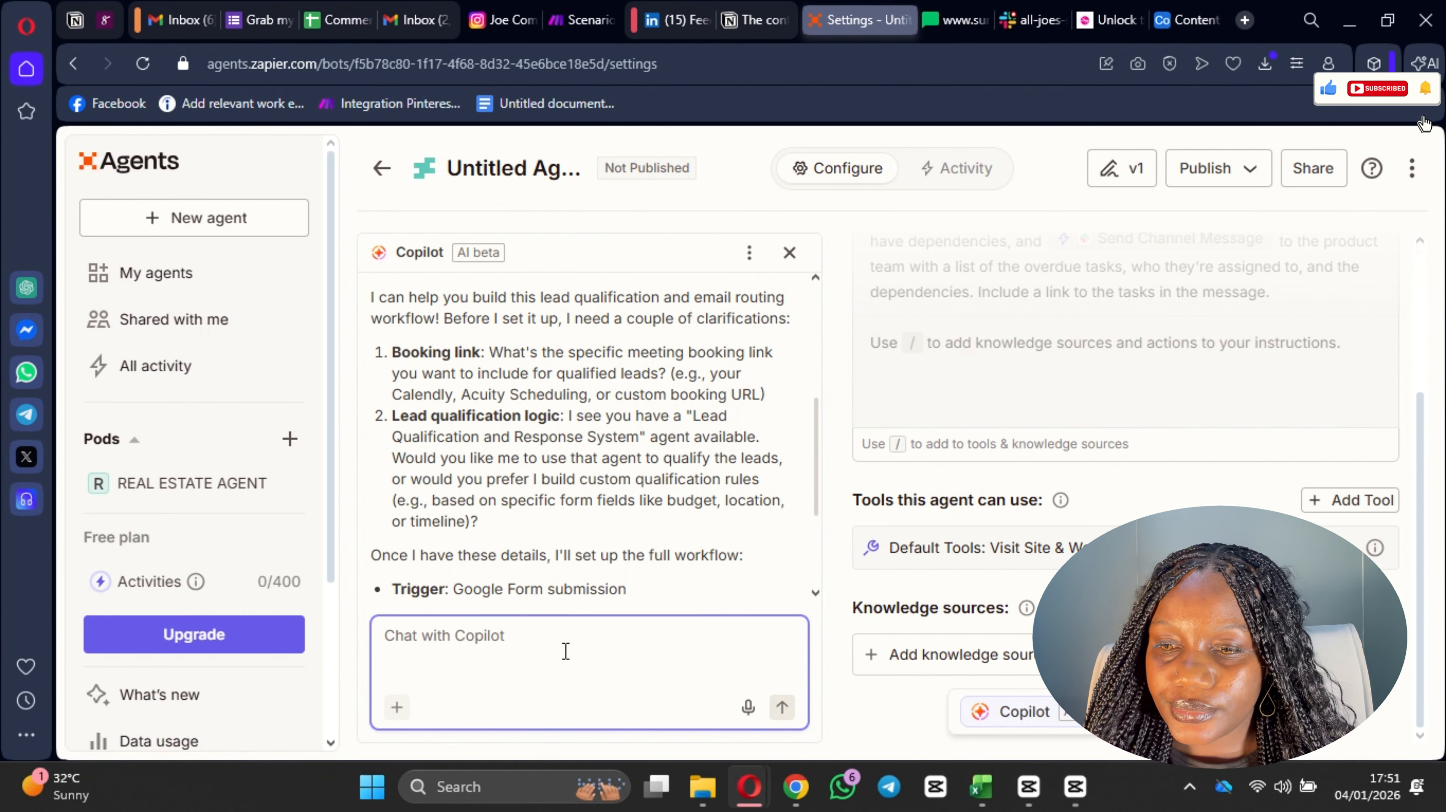
scroll(1010, 513, up, 4)
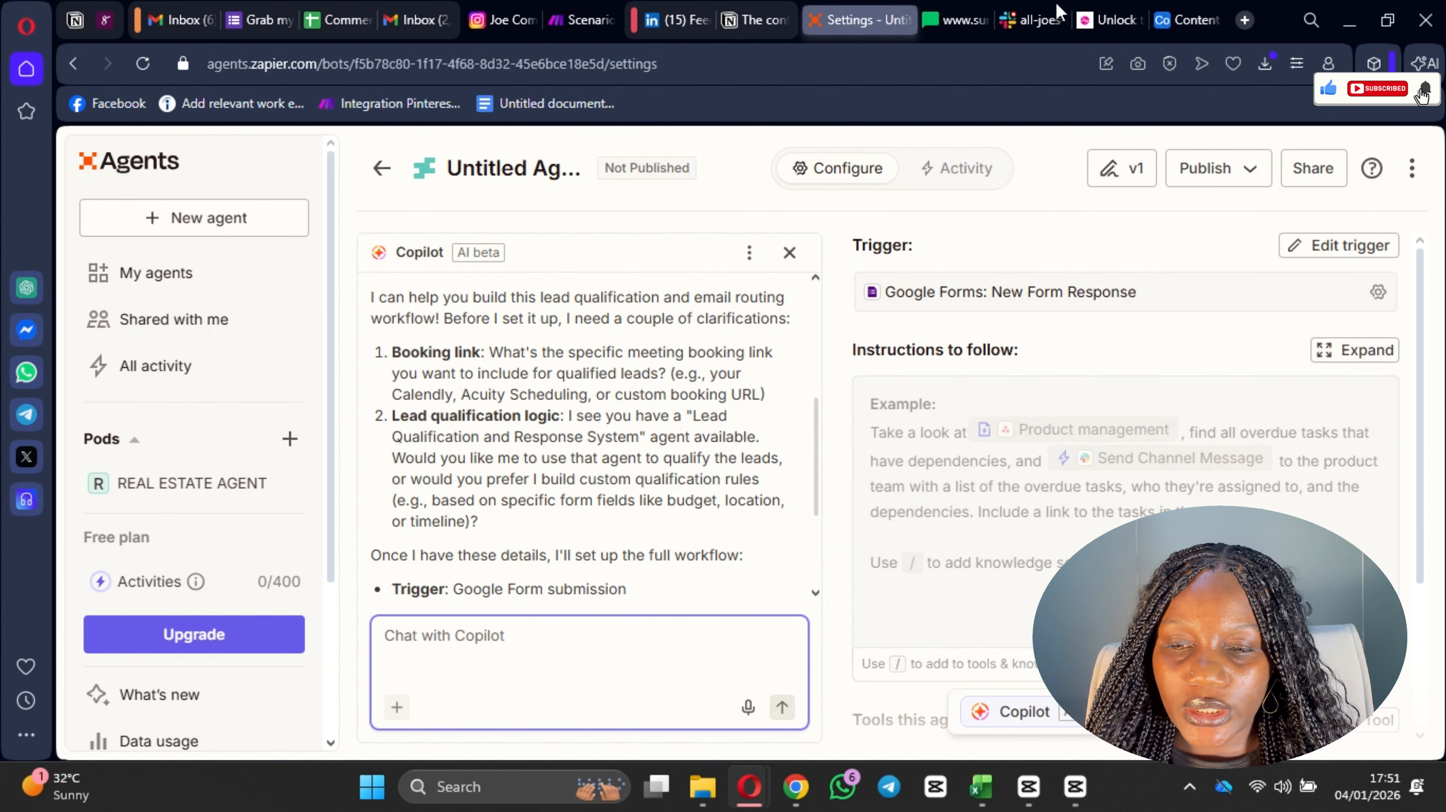
click(1245, 20)
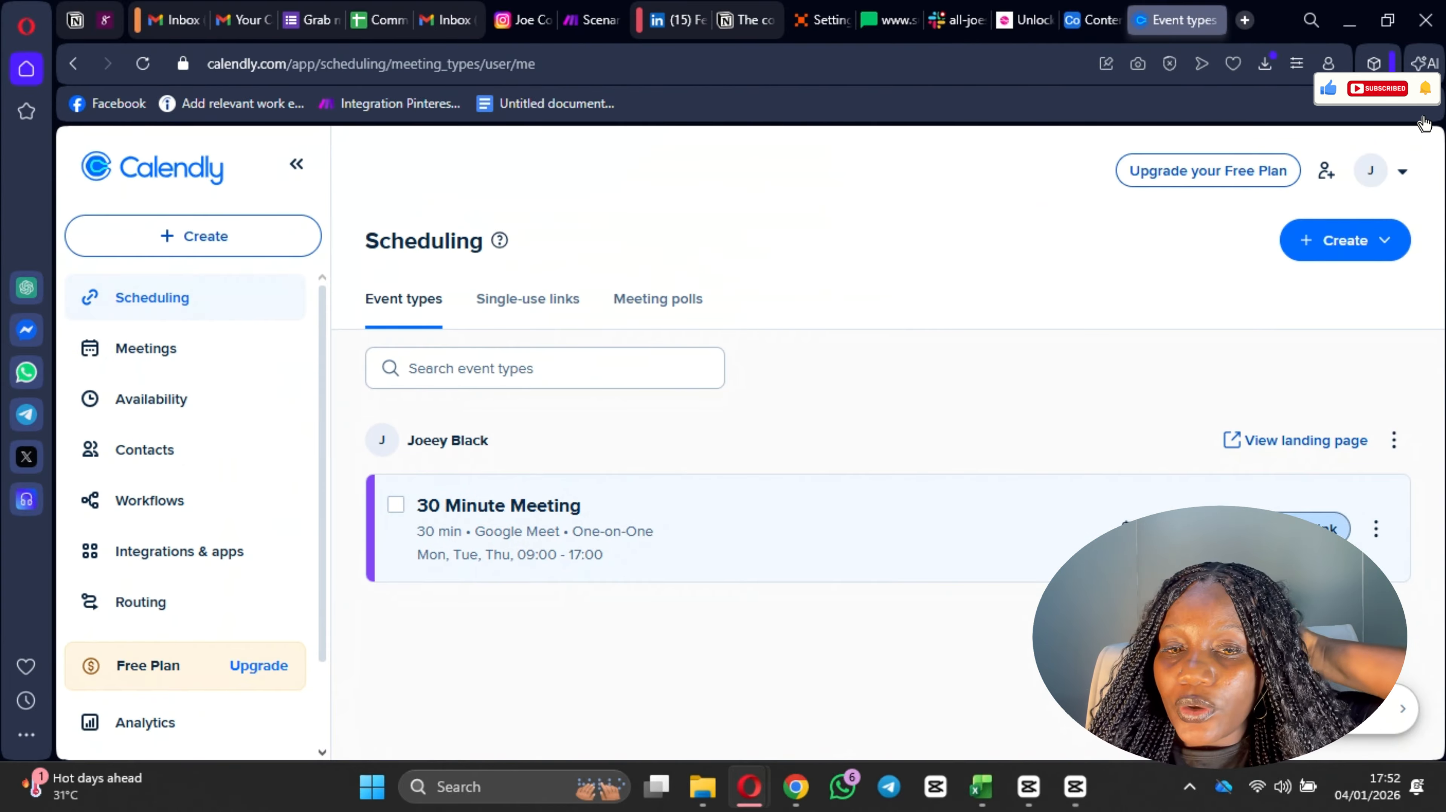
click(593, 25)
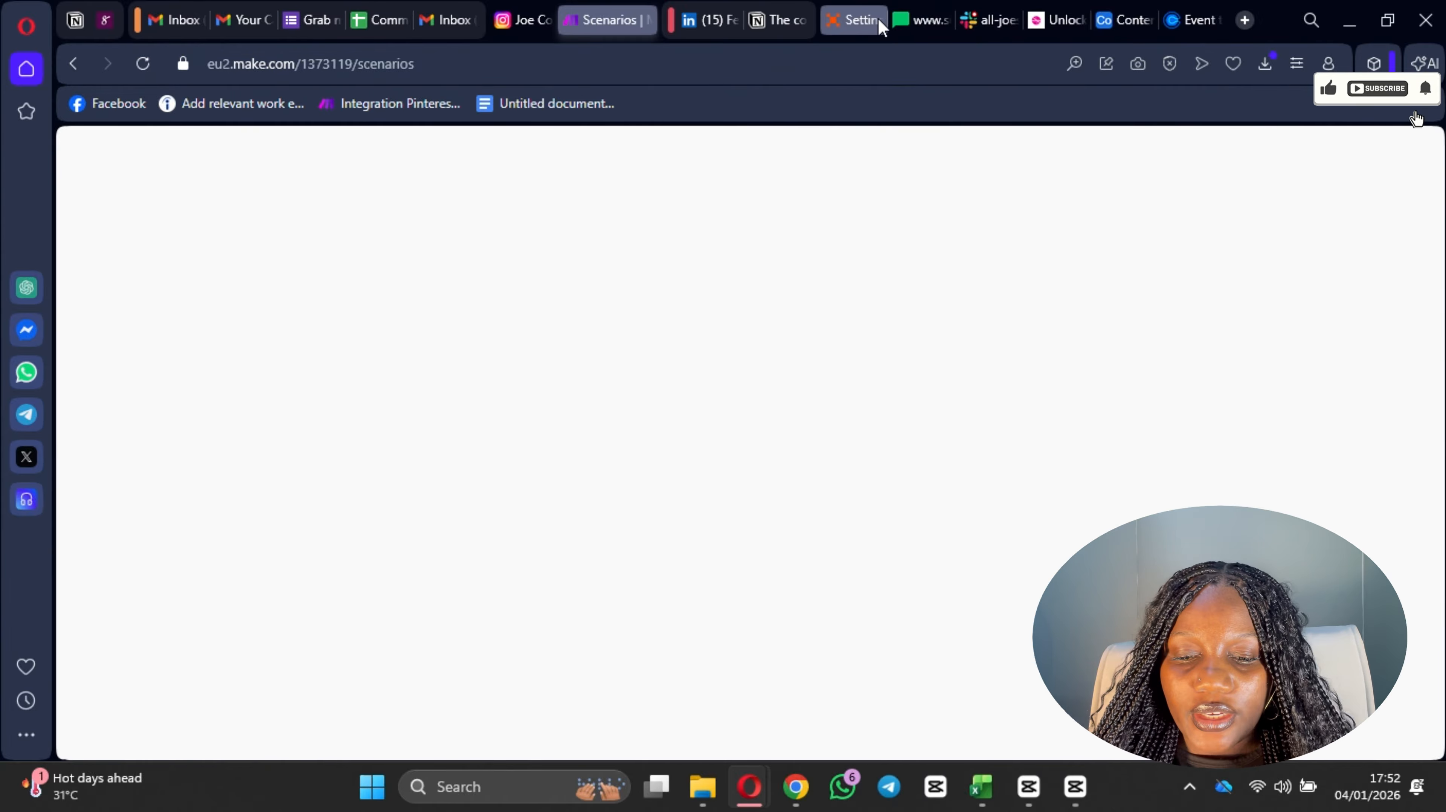
click(856, 21)
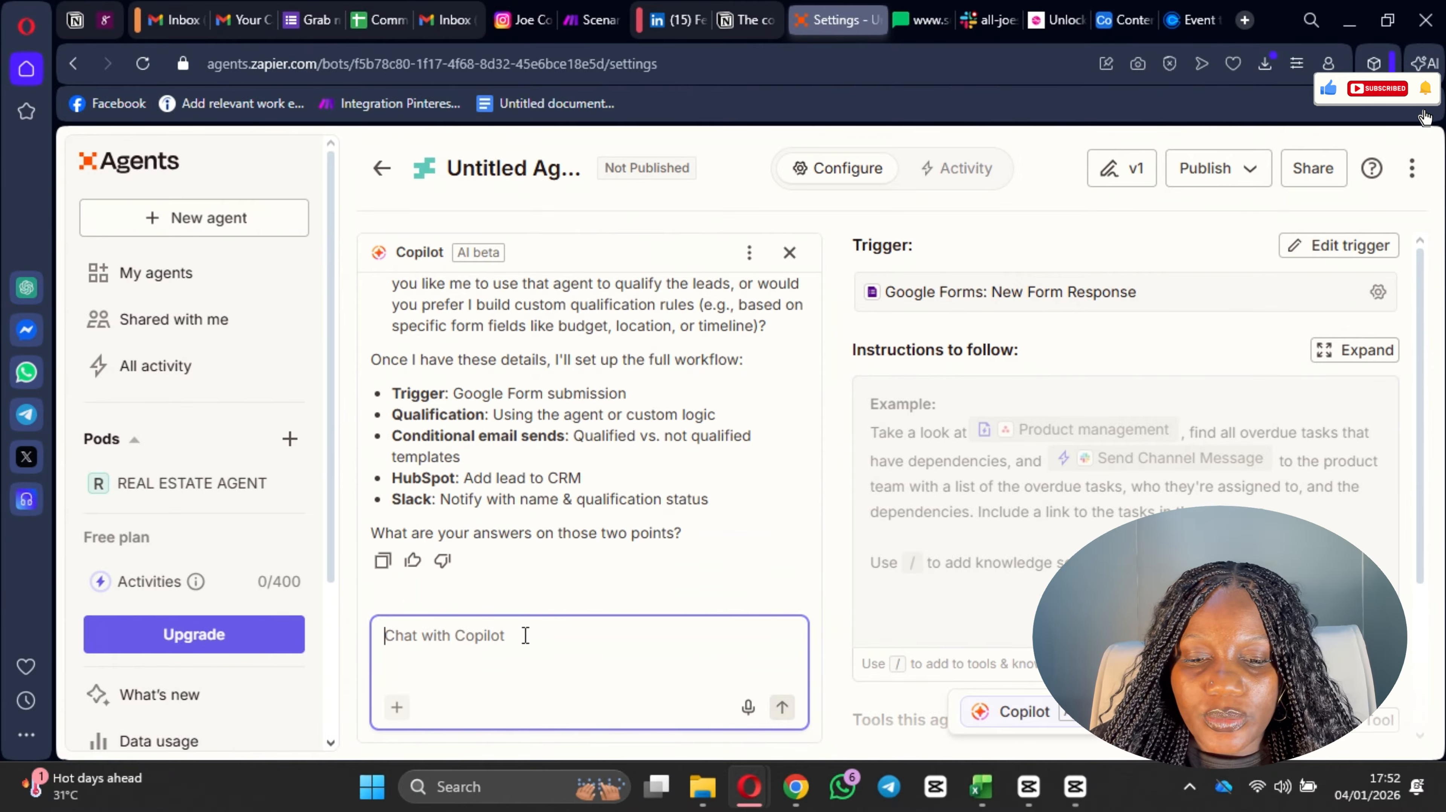
Step: Start the reply to Copilot with "This is the Calendly link:" followed by the 30-minute meeting's booking link
text(This)
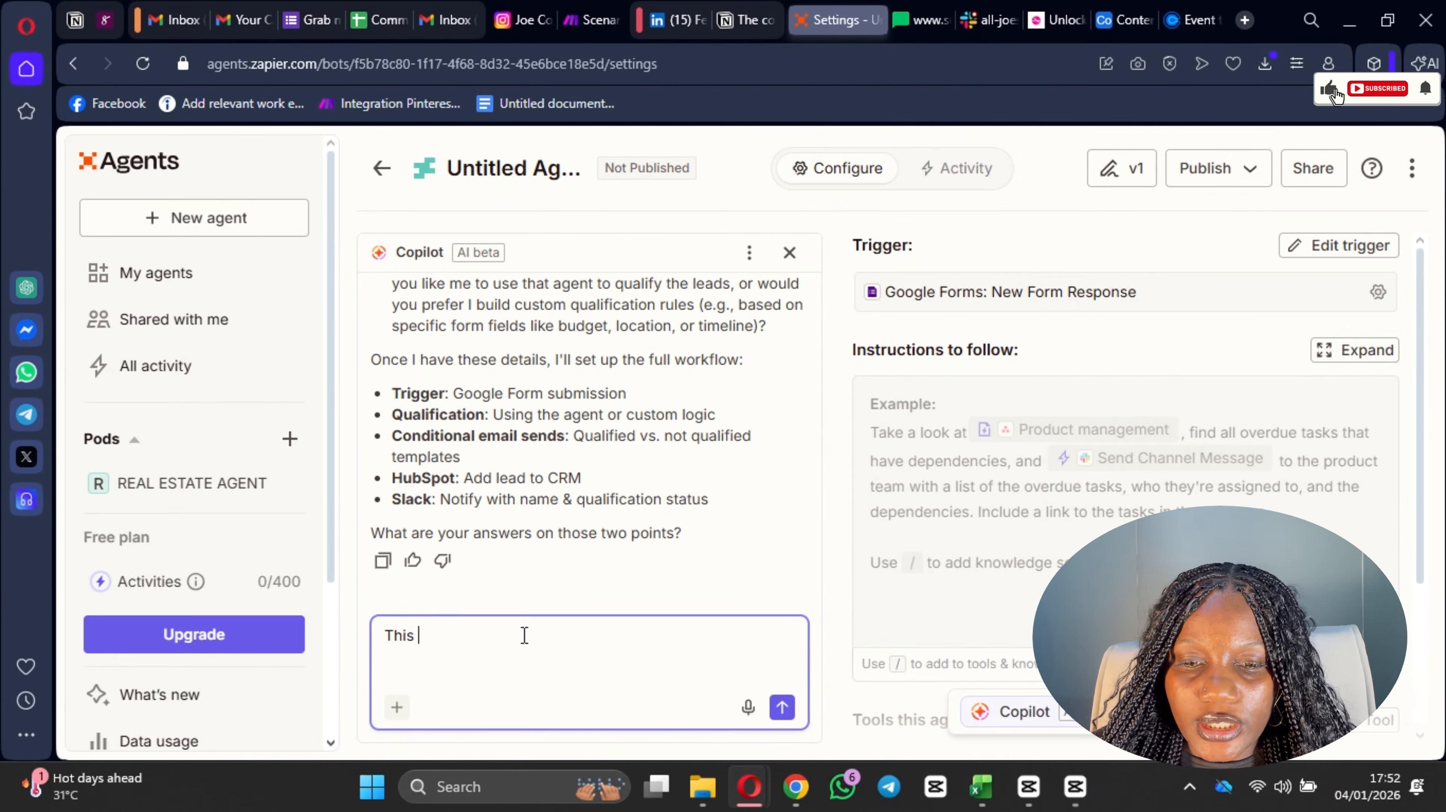
scroll(614, 457, up, 4)
text(is )
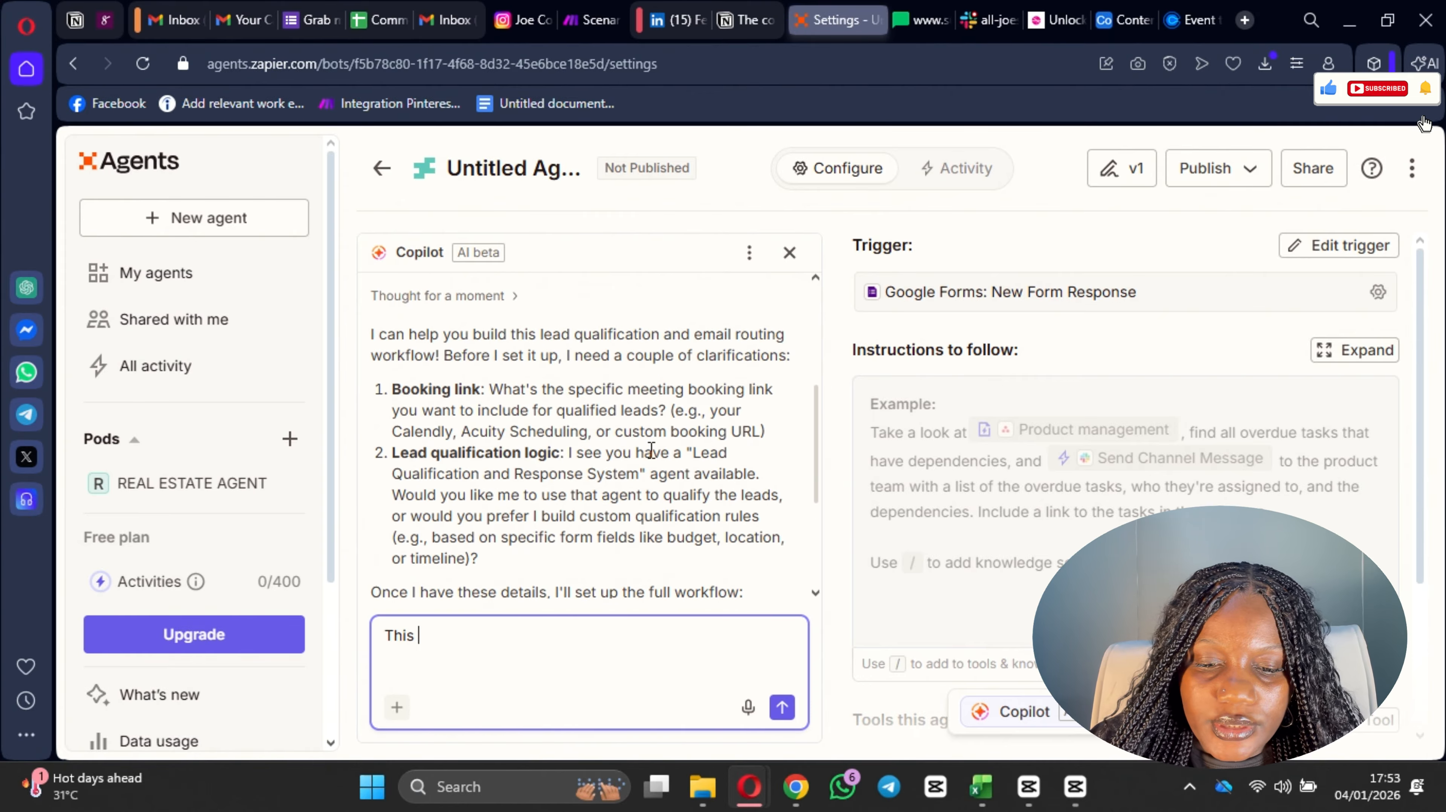
text(is)
text(the Calendly link: https://calendly.com/joecomfortime/30min)
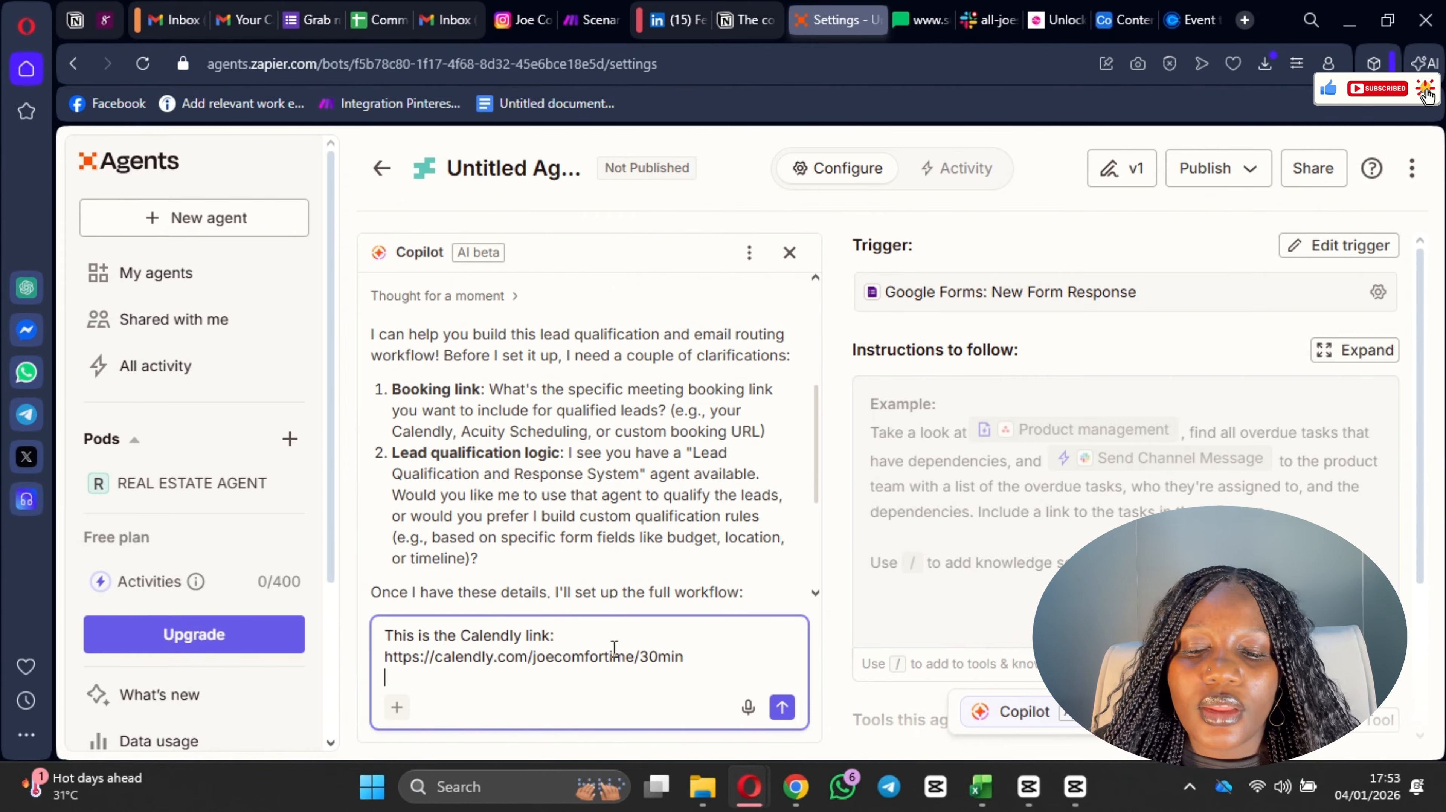
key(shift+Return)
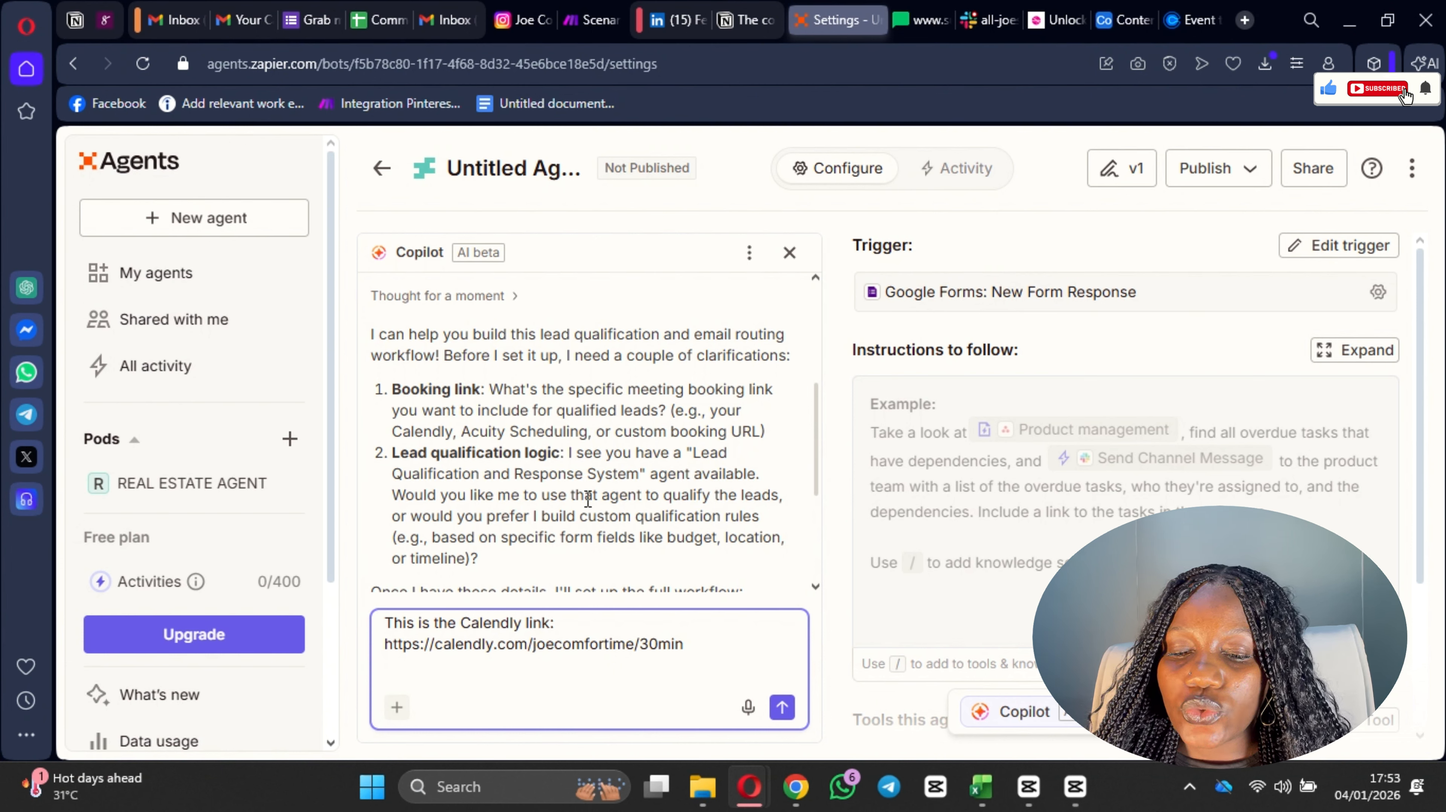
Step: Add a new paragraph to the Copilot reply: "Build a custom system as this one is based on fields like budget, timel"
scroll(774, 506, down, 2)
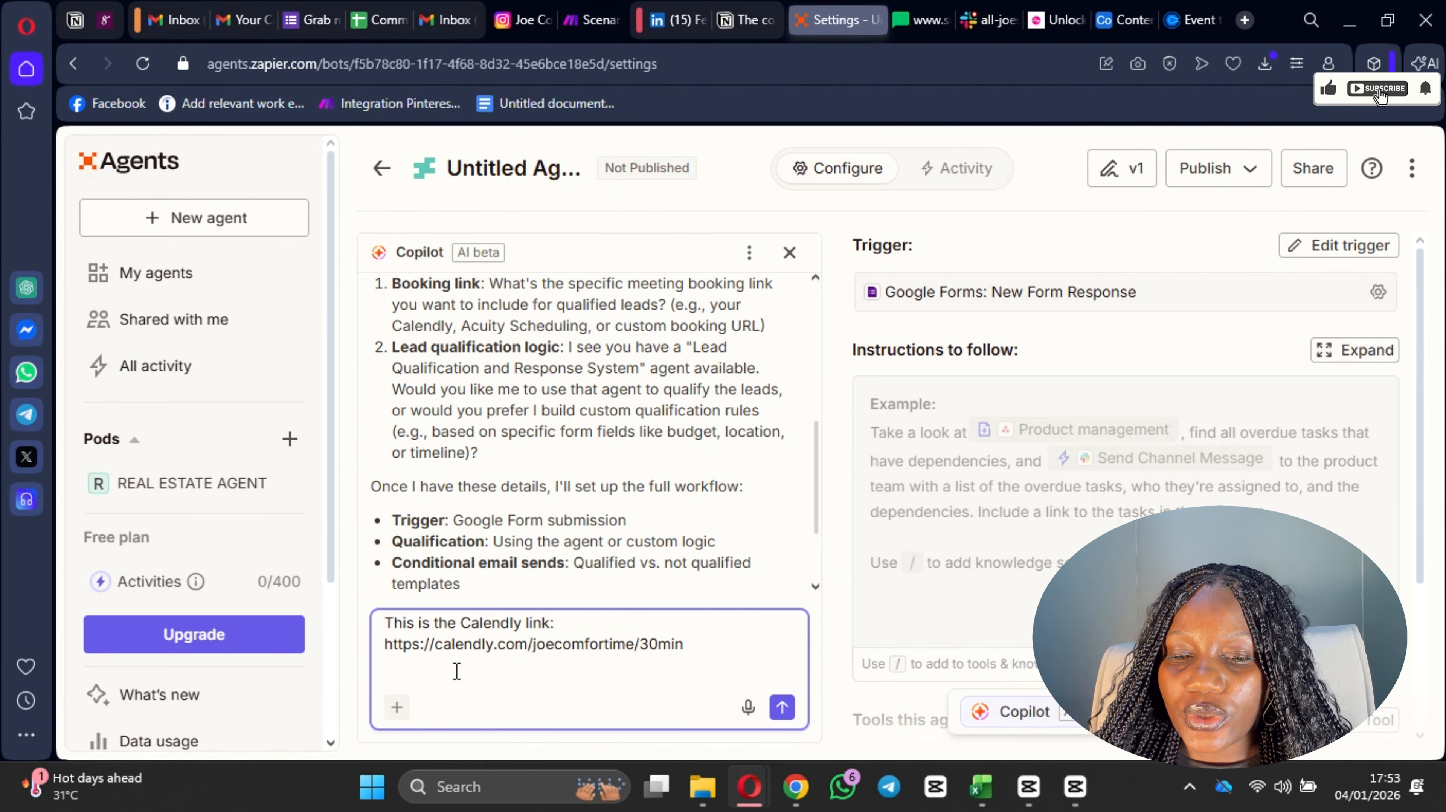
text(Bu)
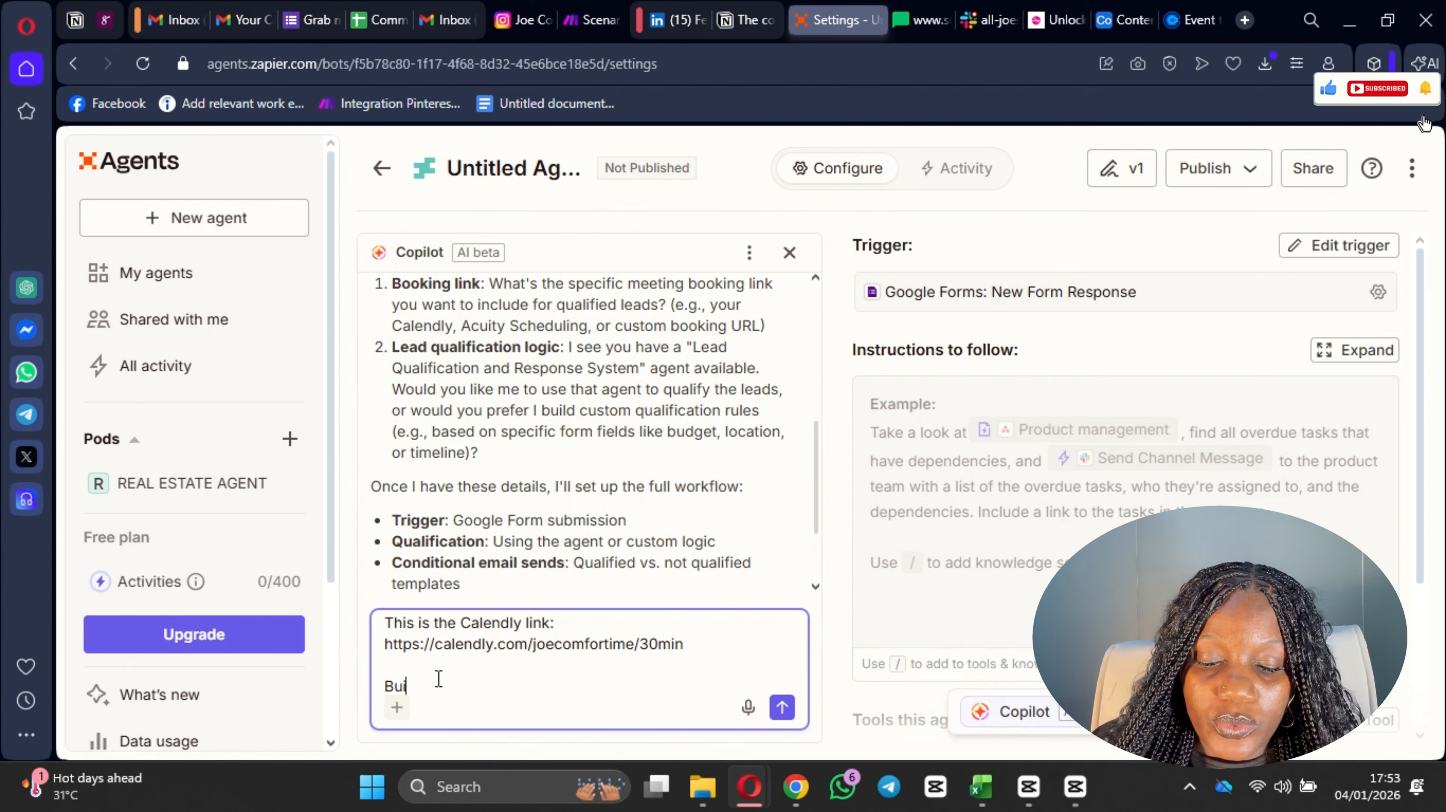
text(ild a custom)
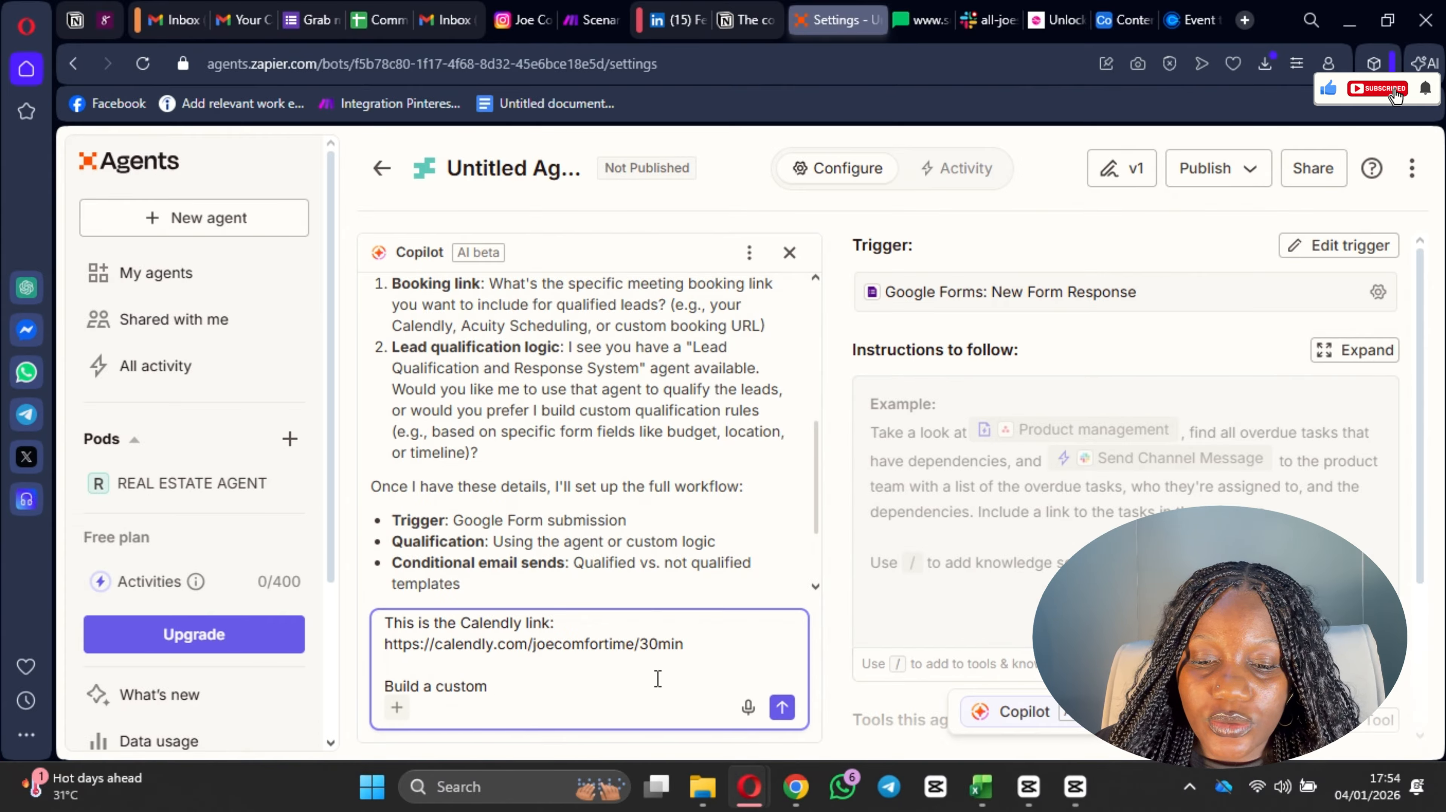
text(system a)
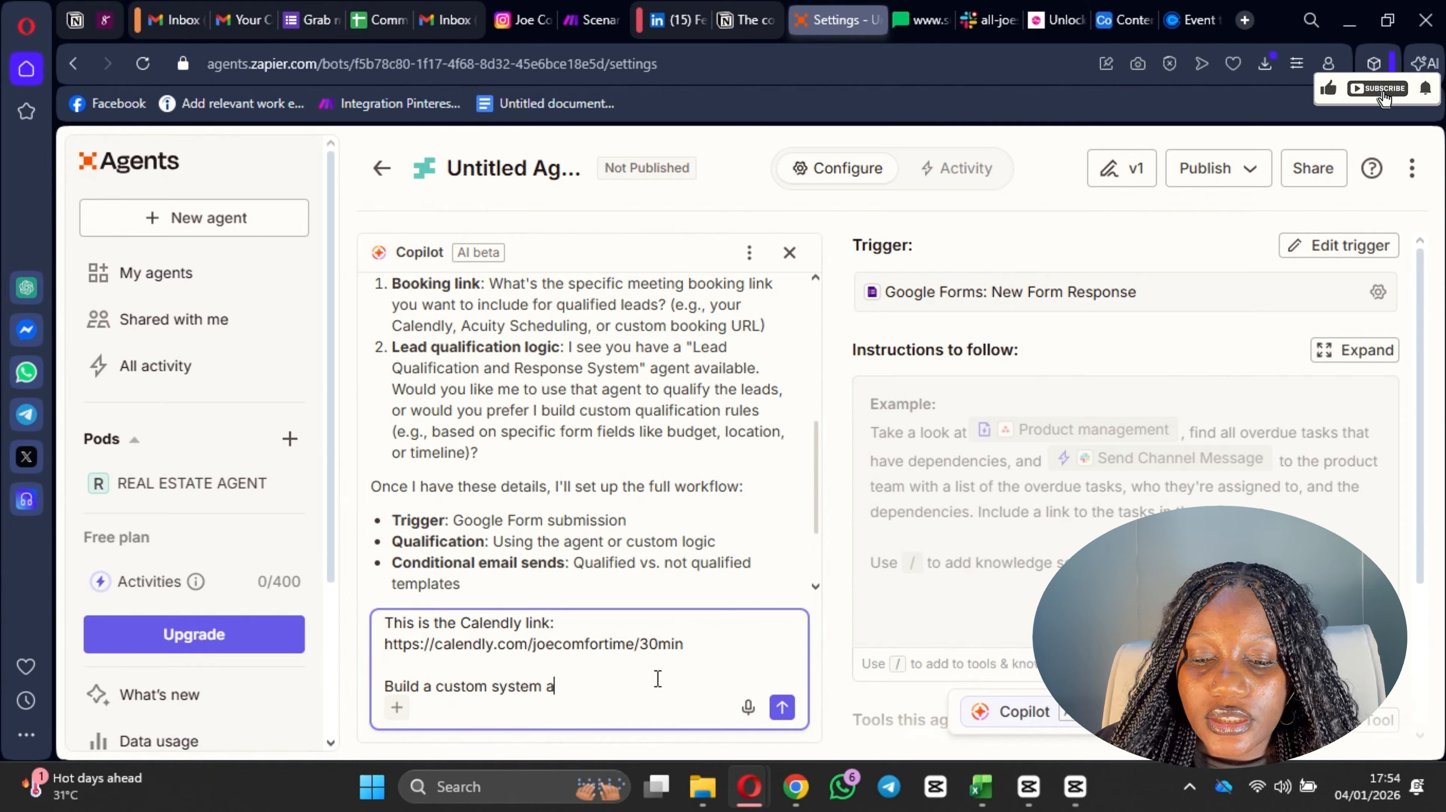
text(s this)
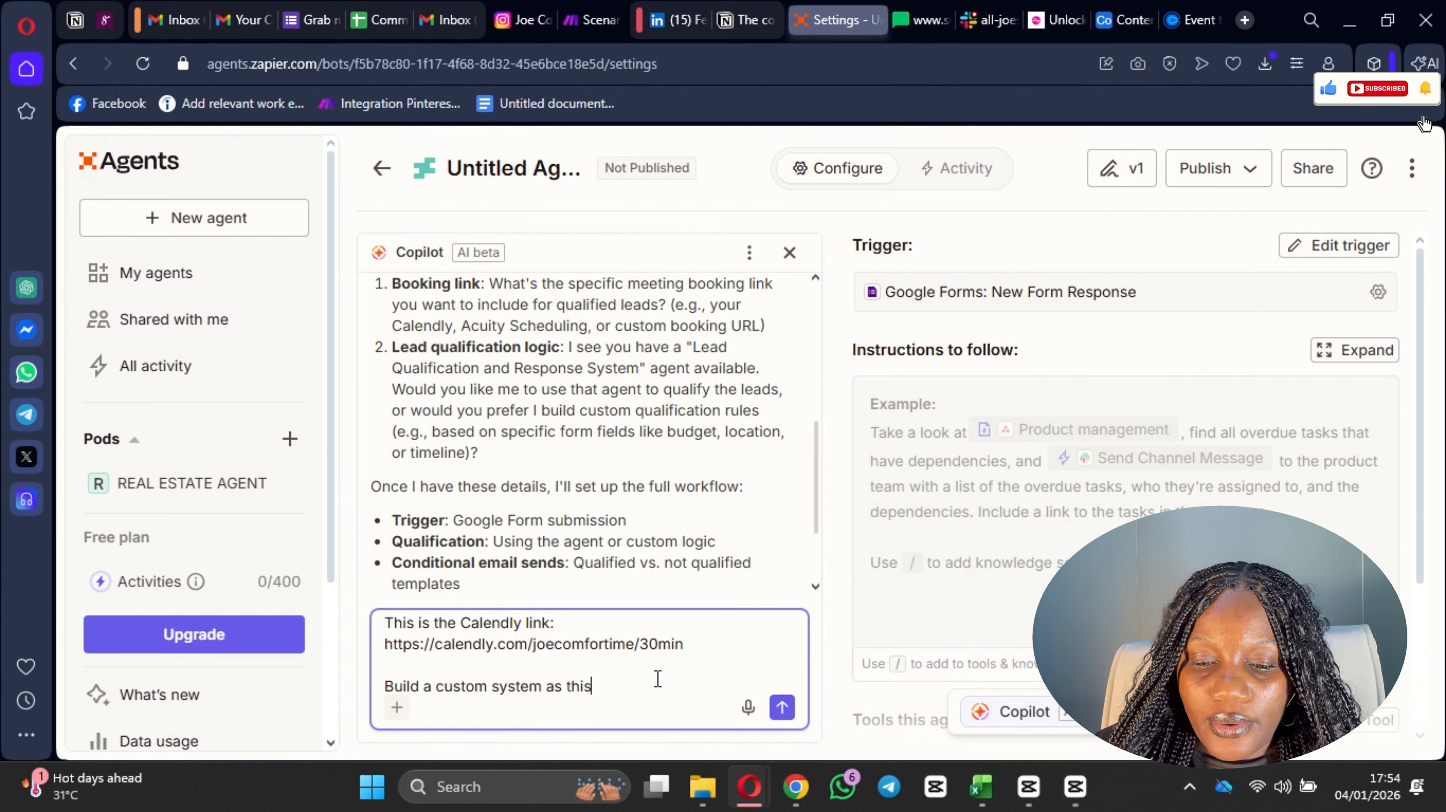
text( is )
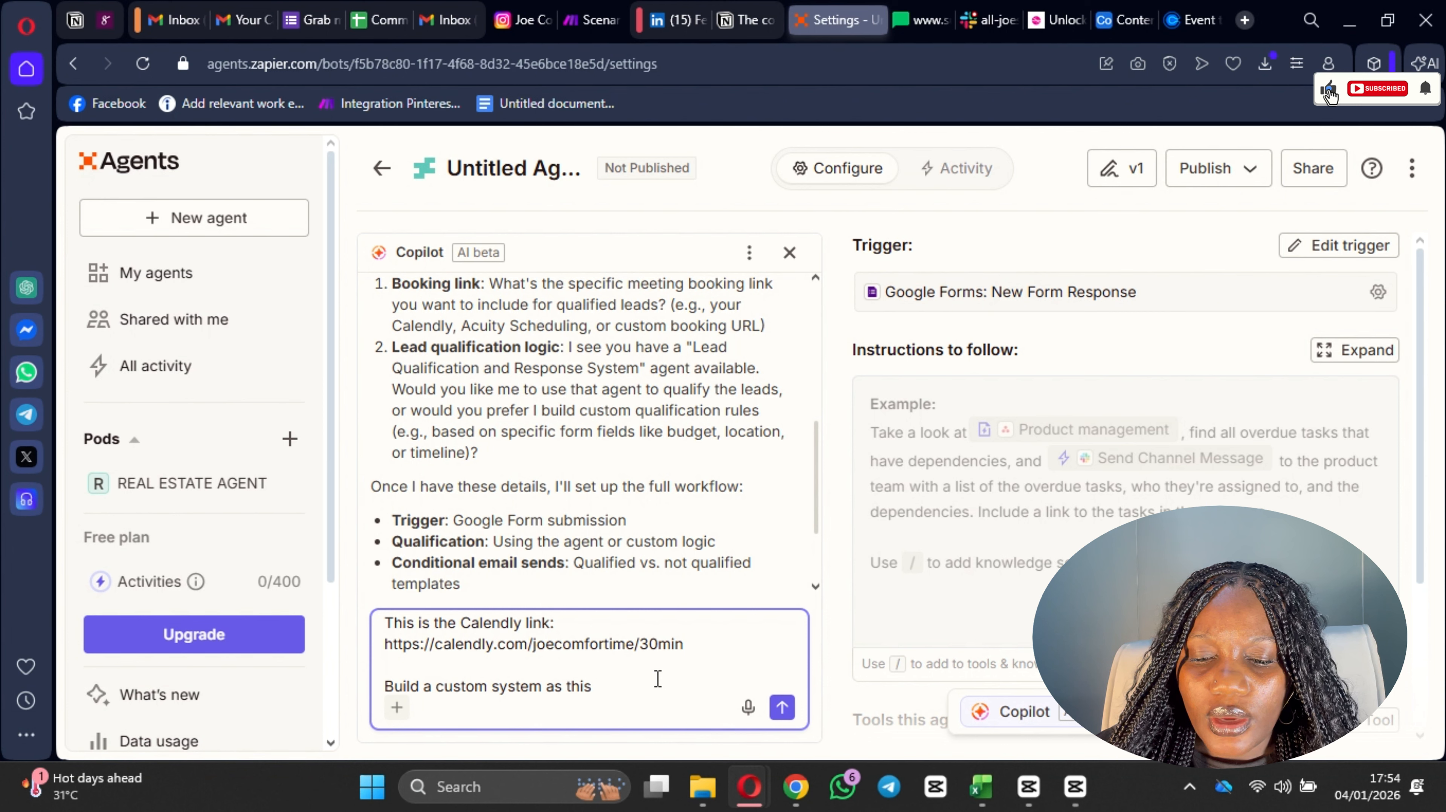
text( one is)
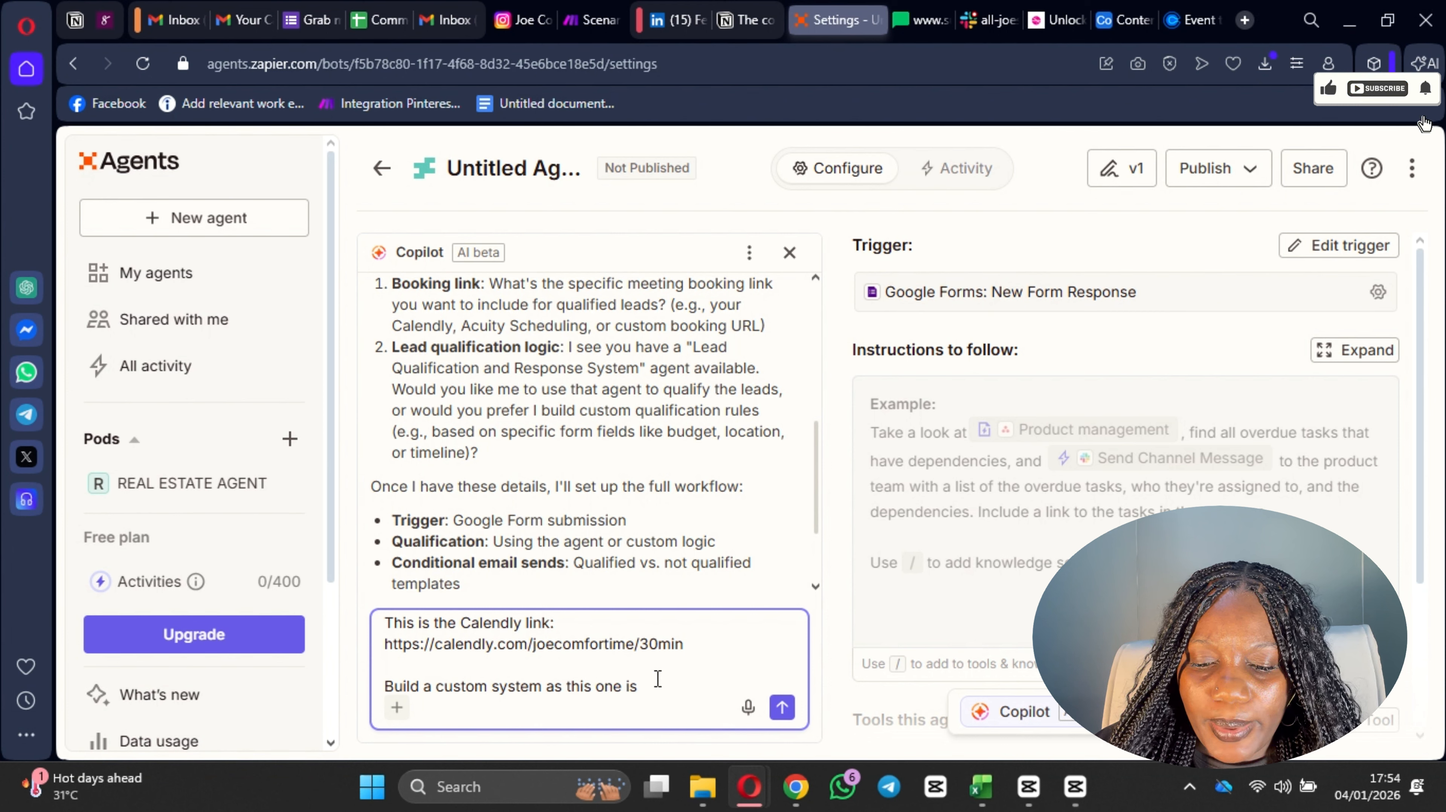
text( bas)
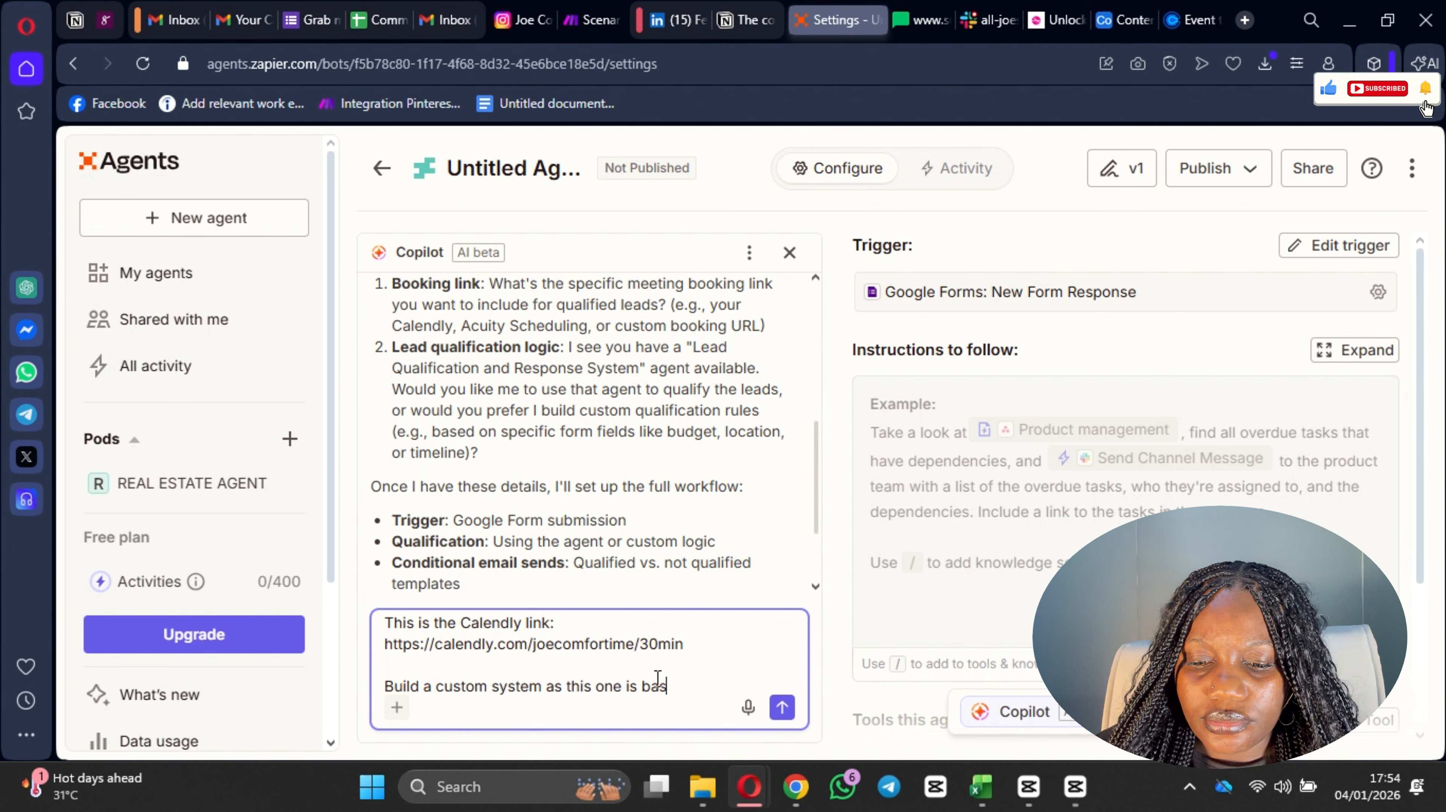
key(BackSpace)
key(BackSpace)
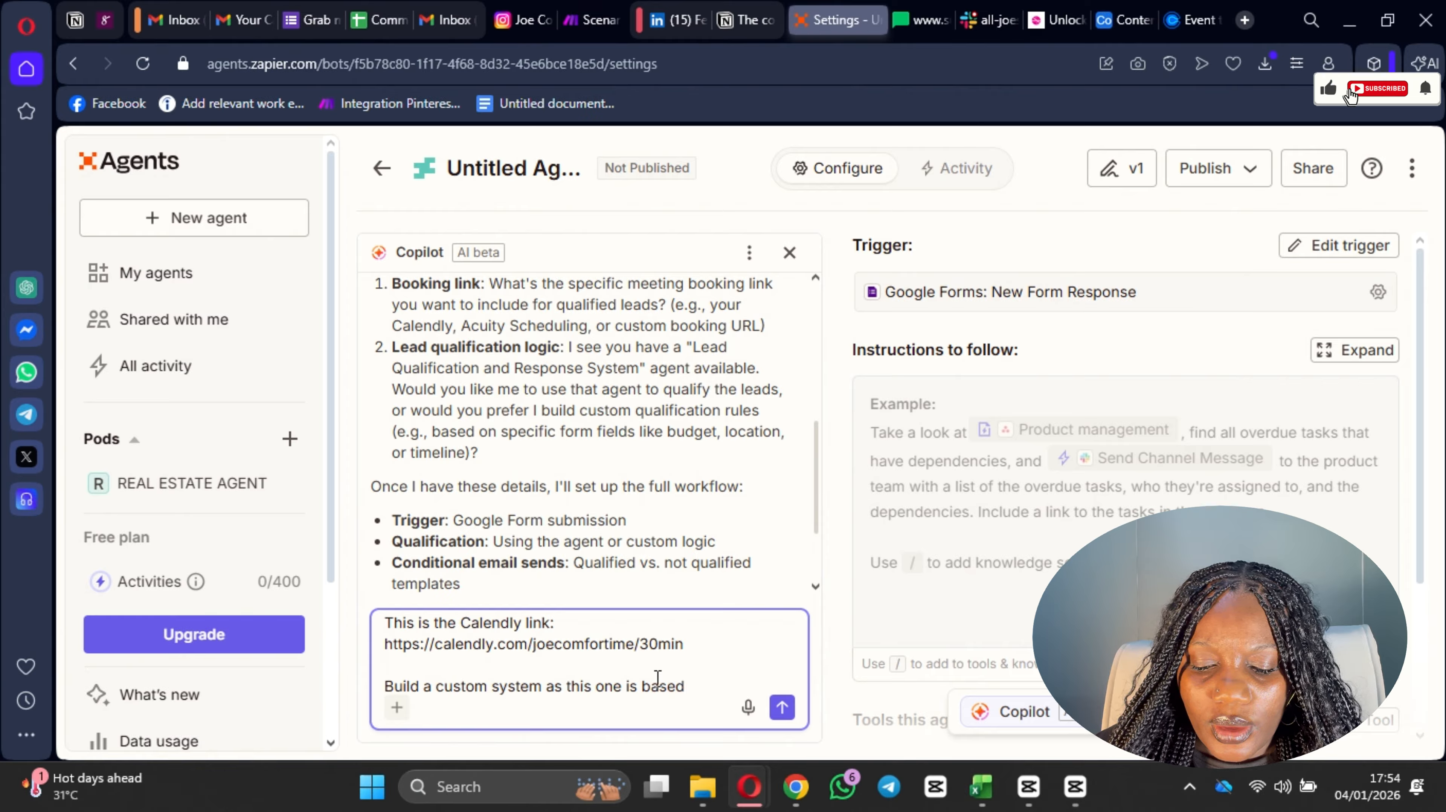
text(on fir)
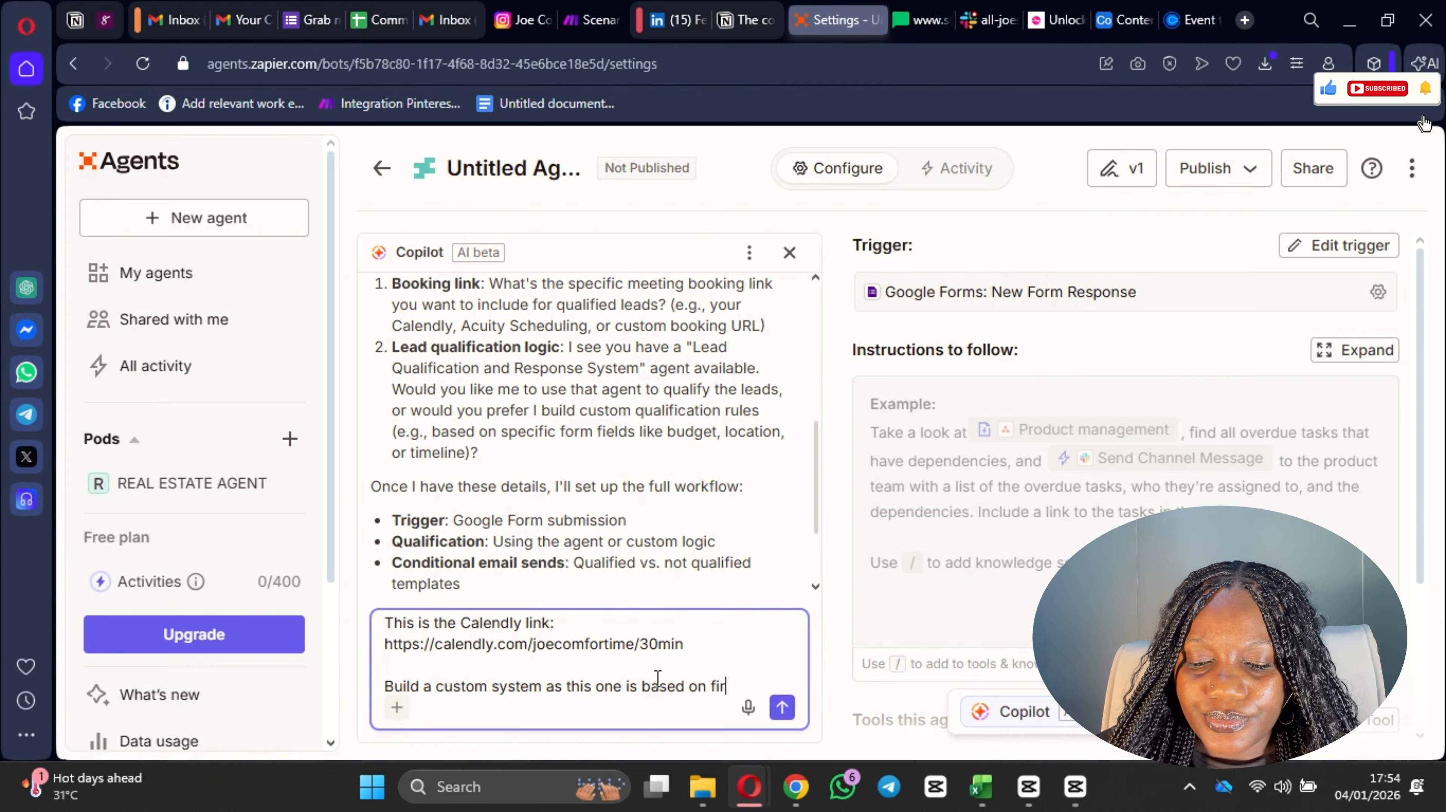
key(BackSpace)
text(elds li)
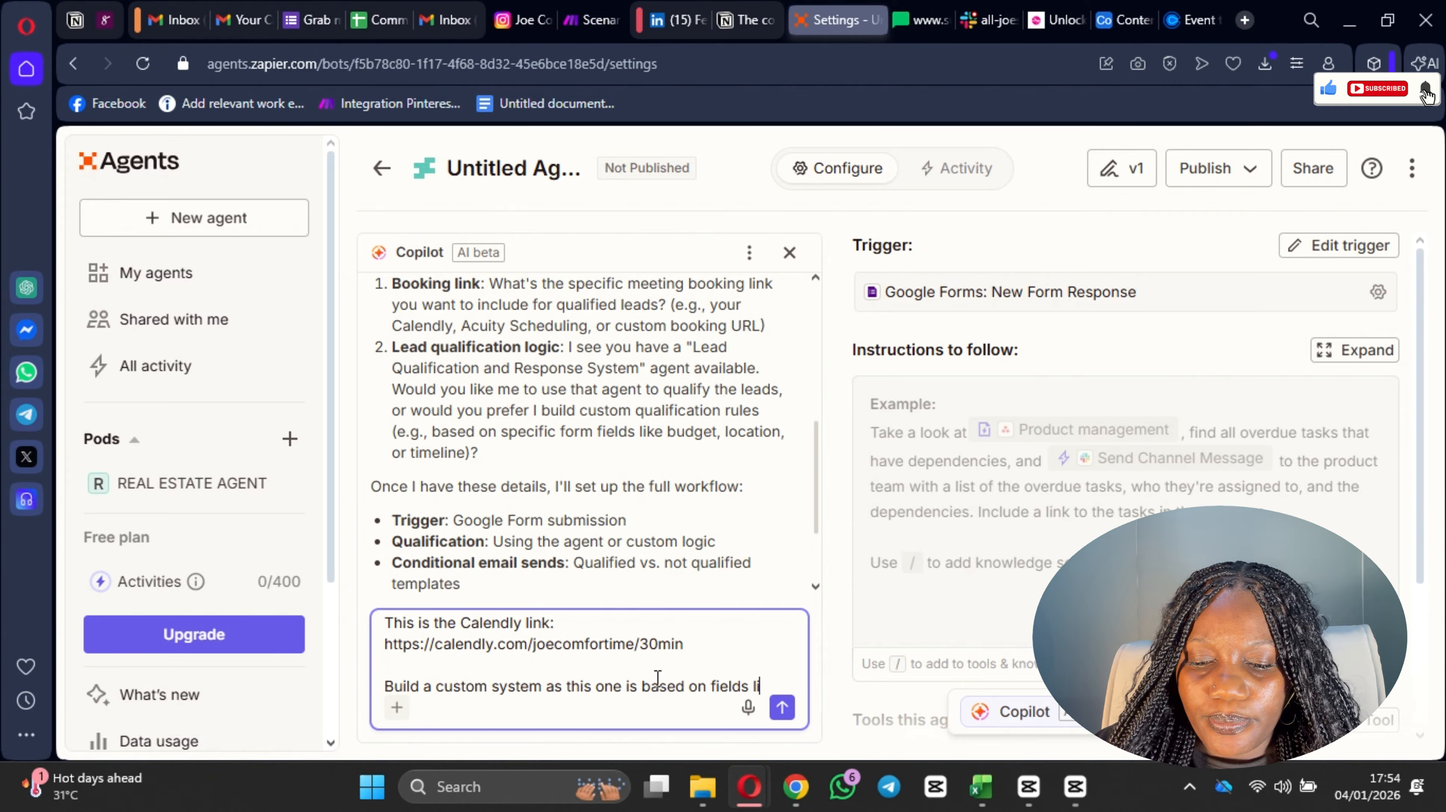
text(ke bud)
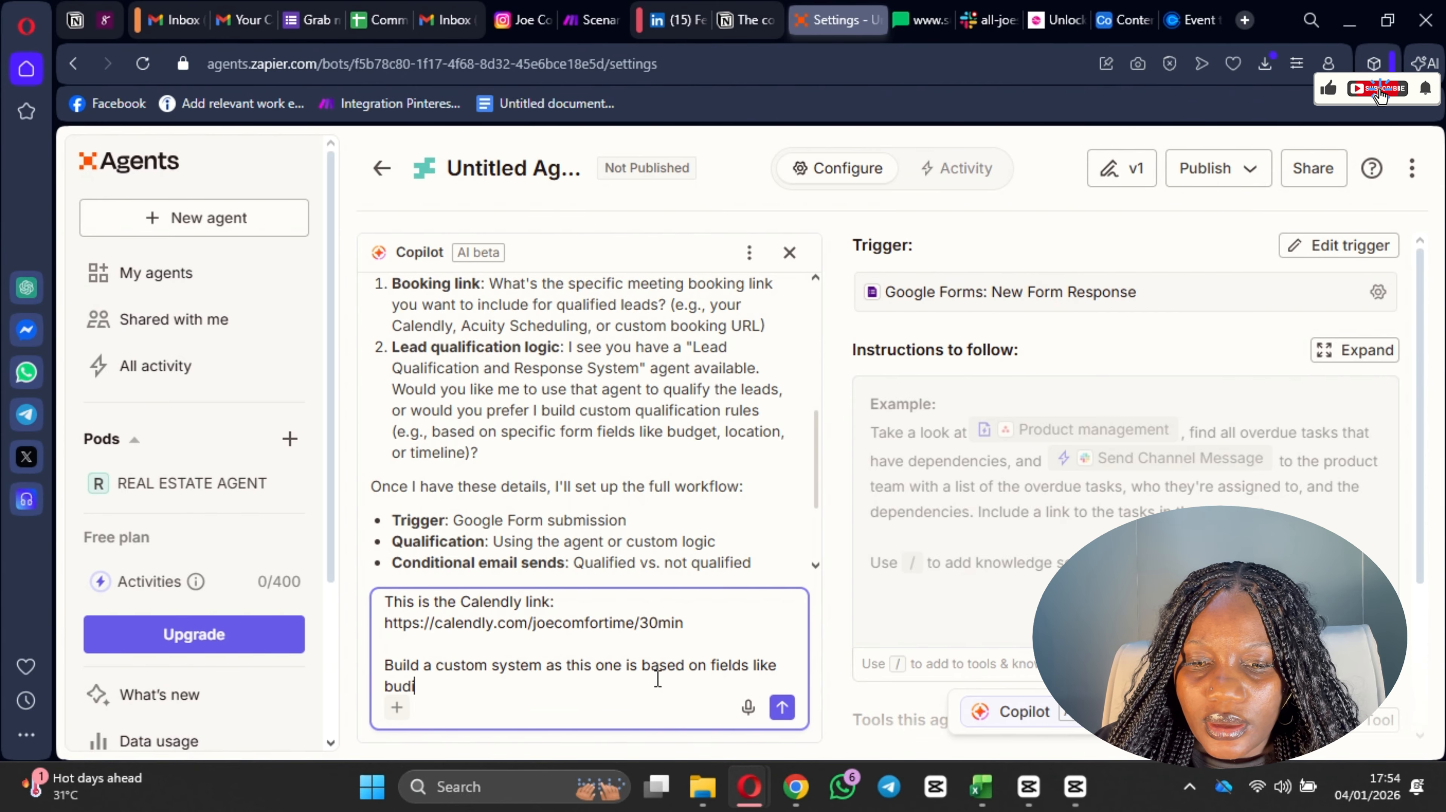
text(get, )
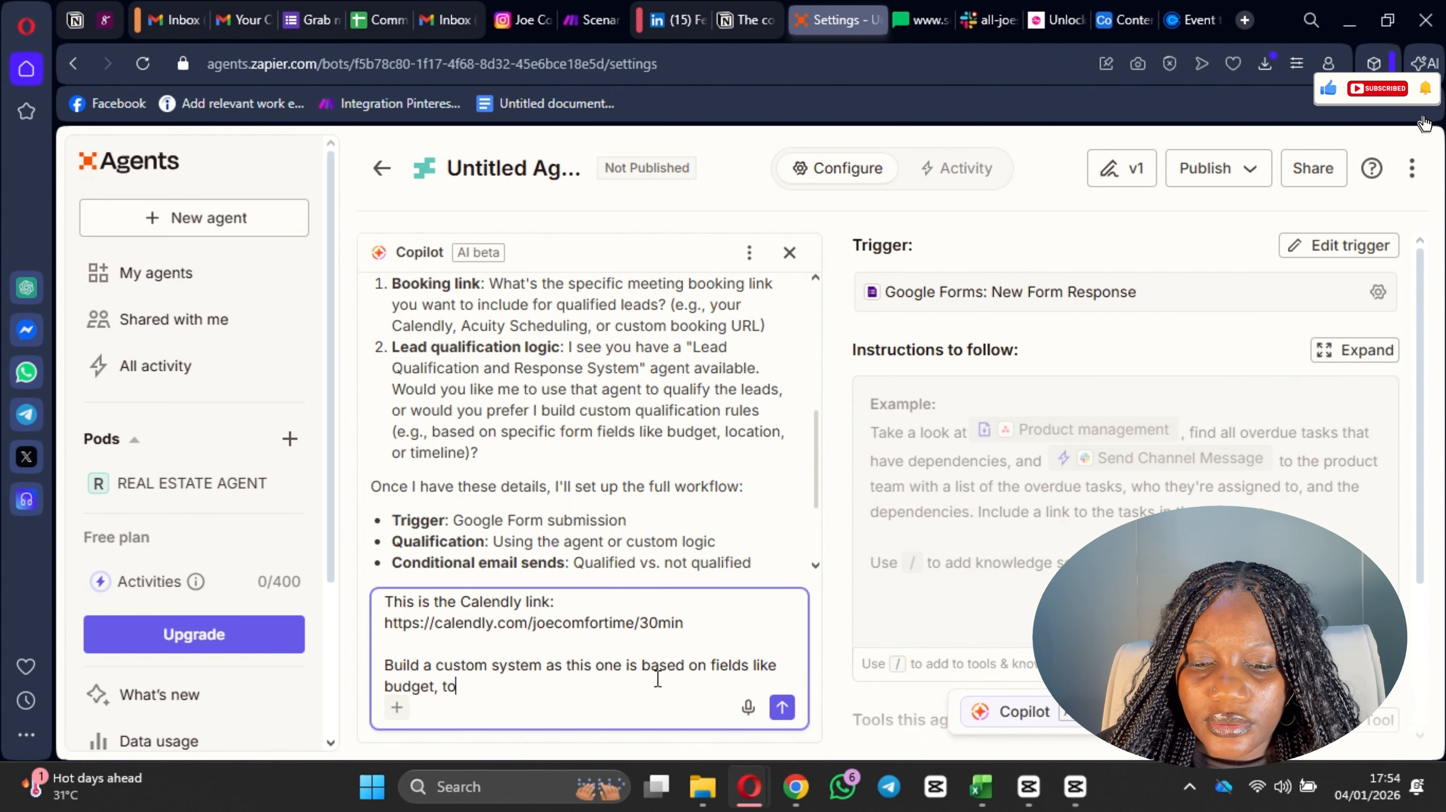
text(timelo)
key(BackSpace)
text(imeloi)
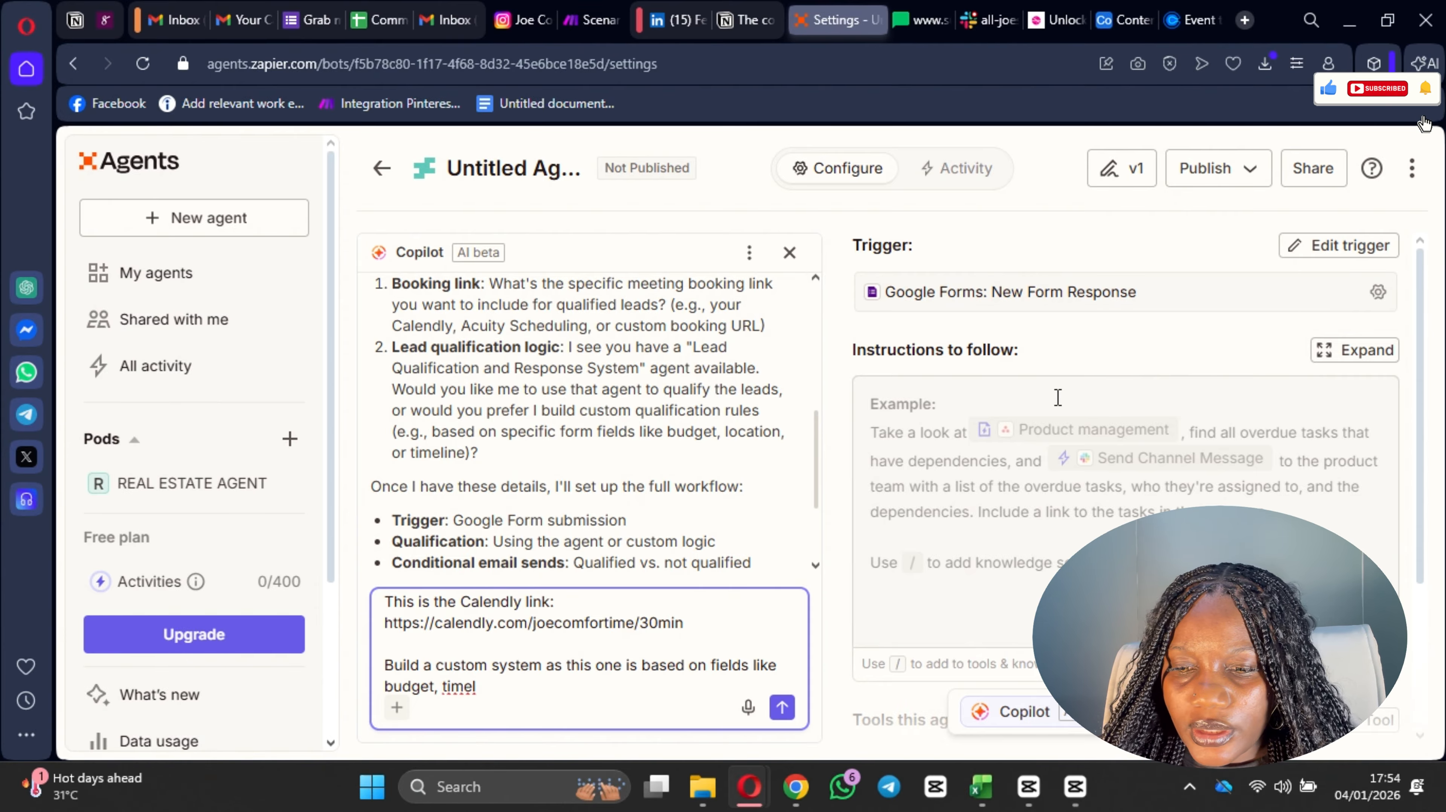
Step: Check which form the New Form Response trigger uses and open the Let's Automate Your Business form in Google Forms
click(1034, 294)
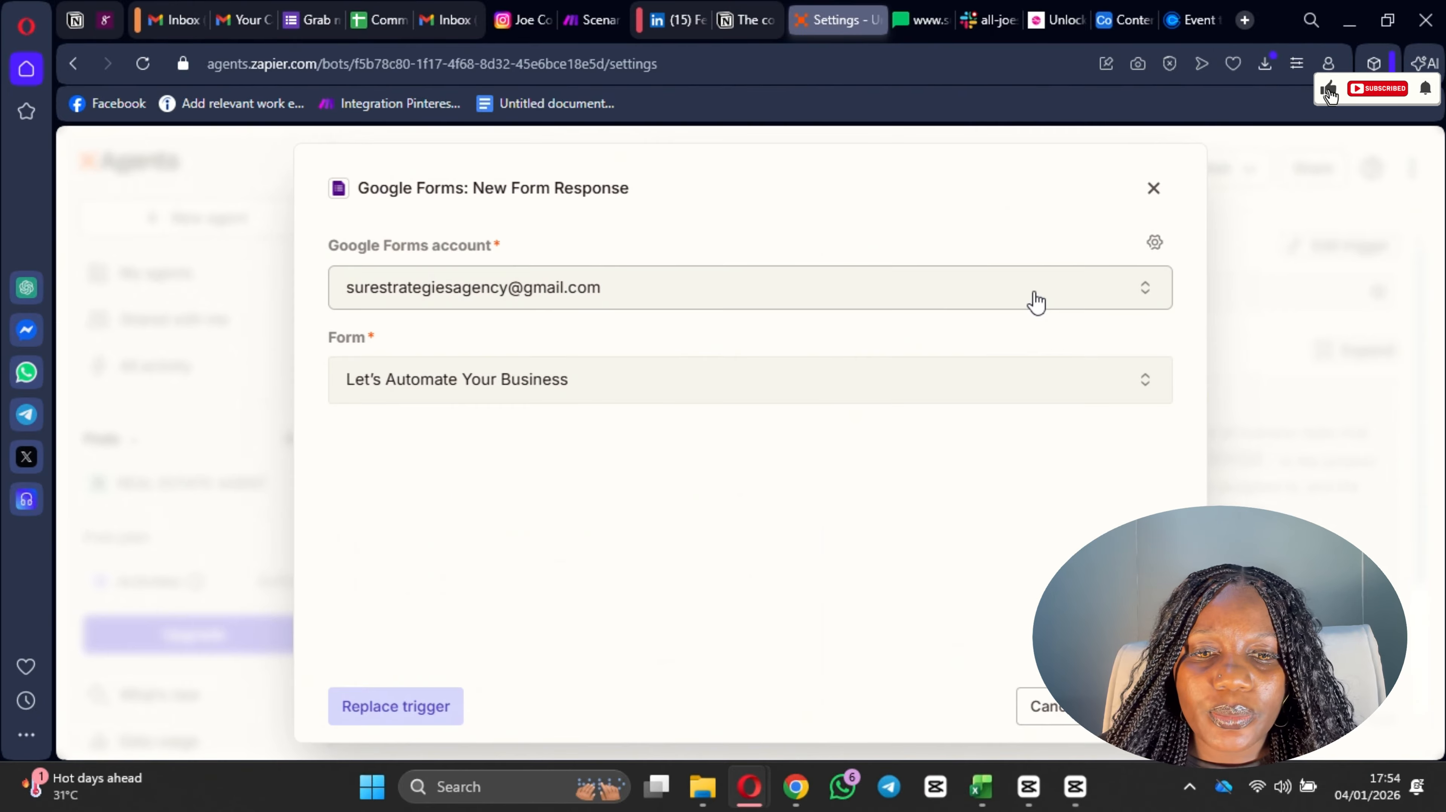
click(1274, 461)
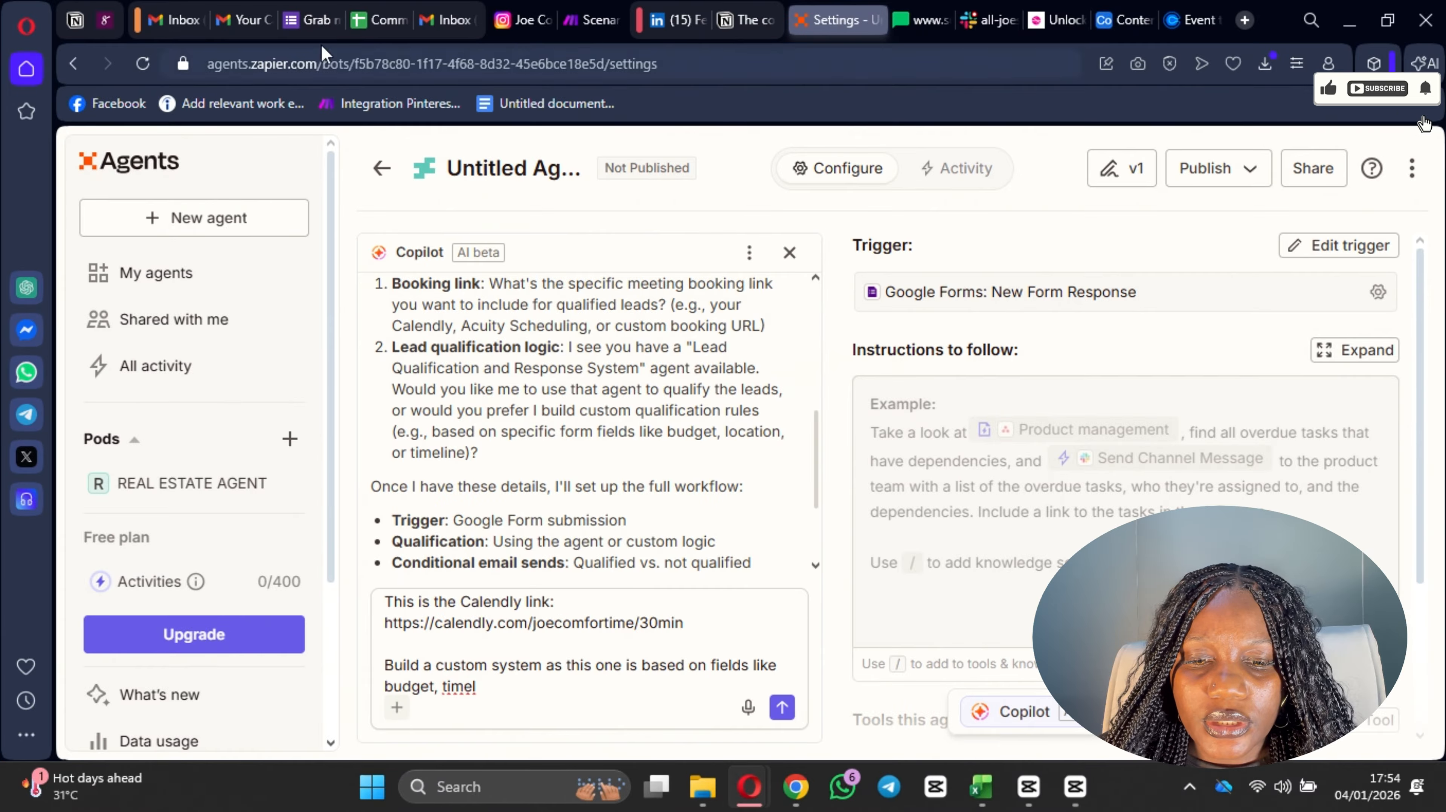
click(163, 18)
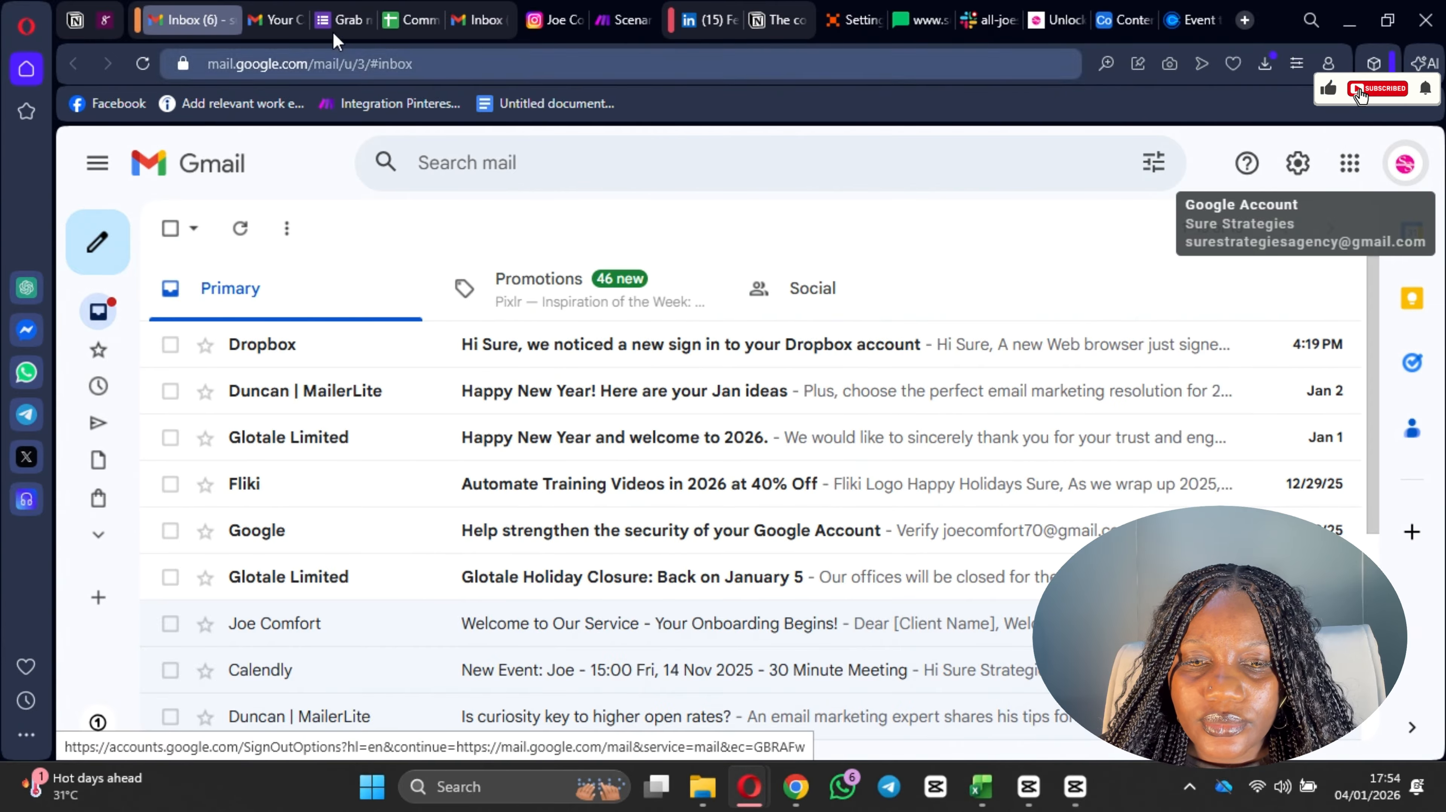
click(344, 20)
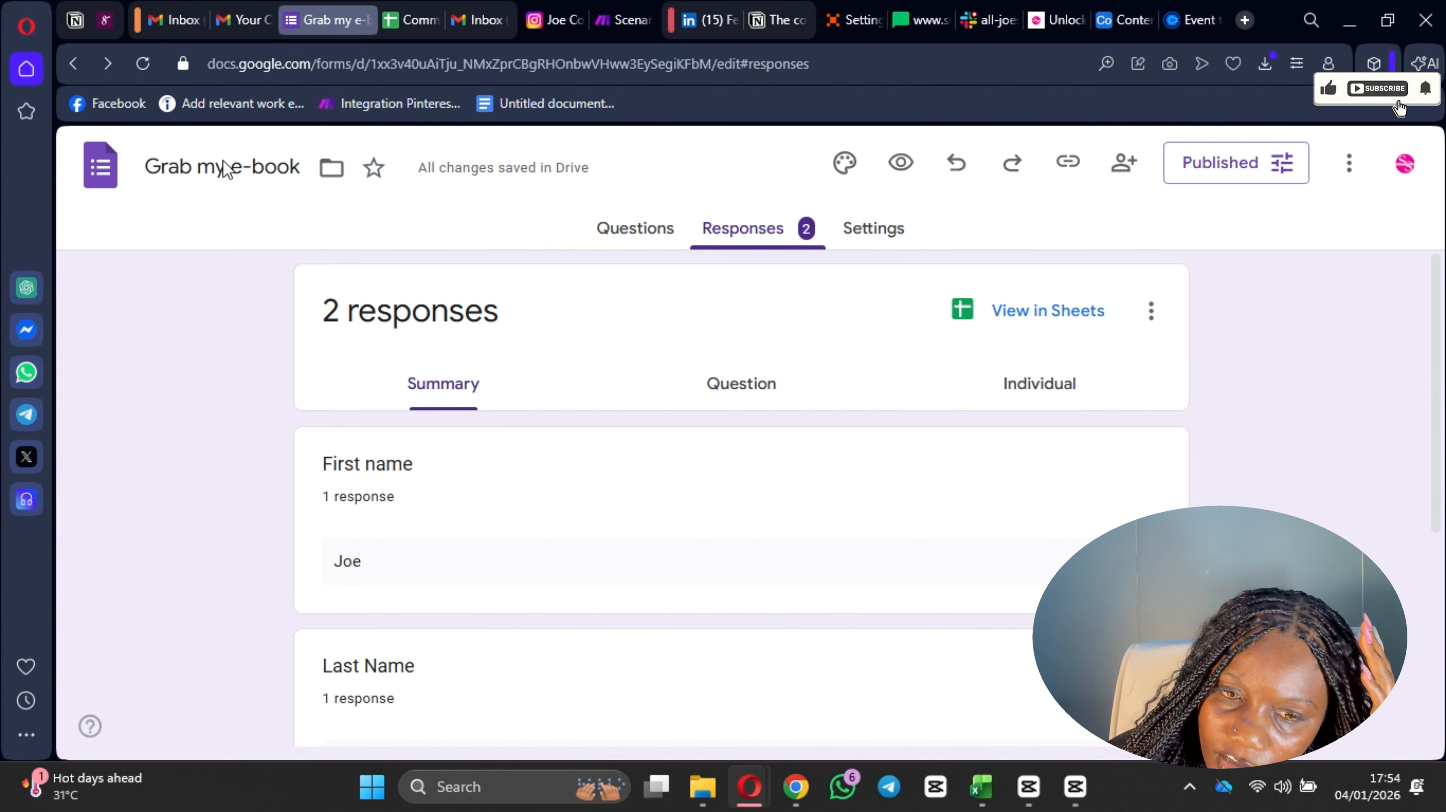
click(244, 172)
scroll(264, 202, down, 3)
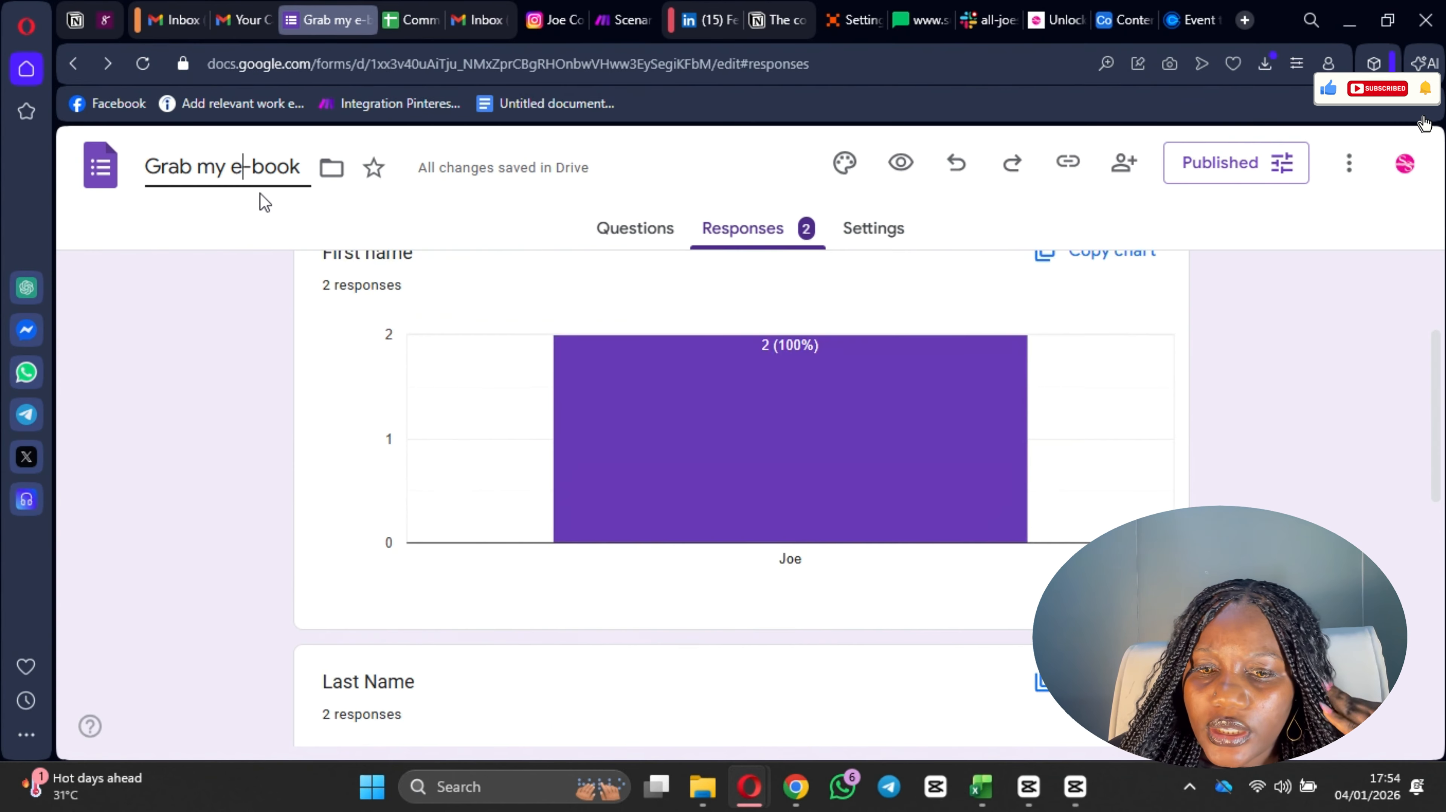
click(470, 198)
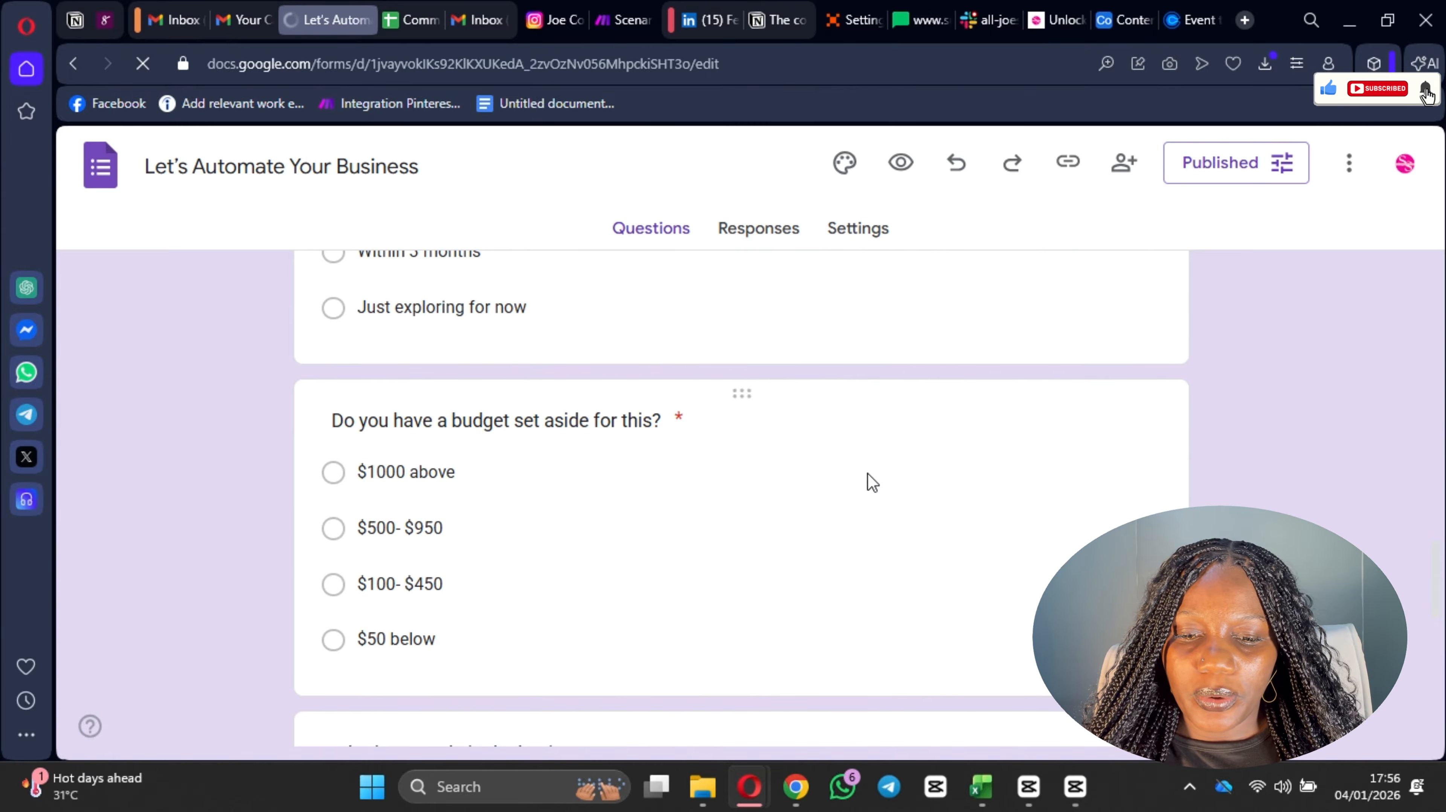
Step: Review the form's questions on budget, automation timeline, current process and contact details for use as qualification criteria
scroll(562, 539, down, 5)
scroll(487, 533, down, 6)
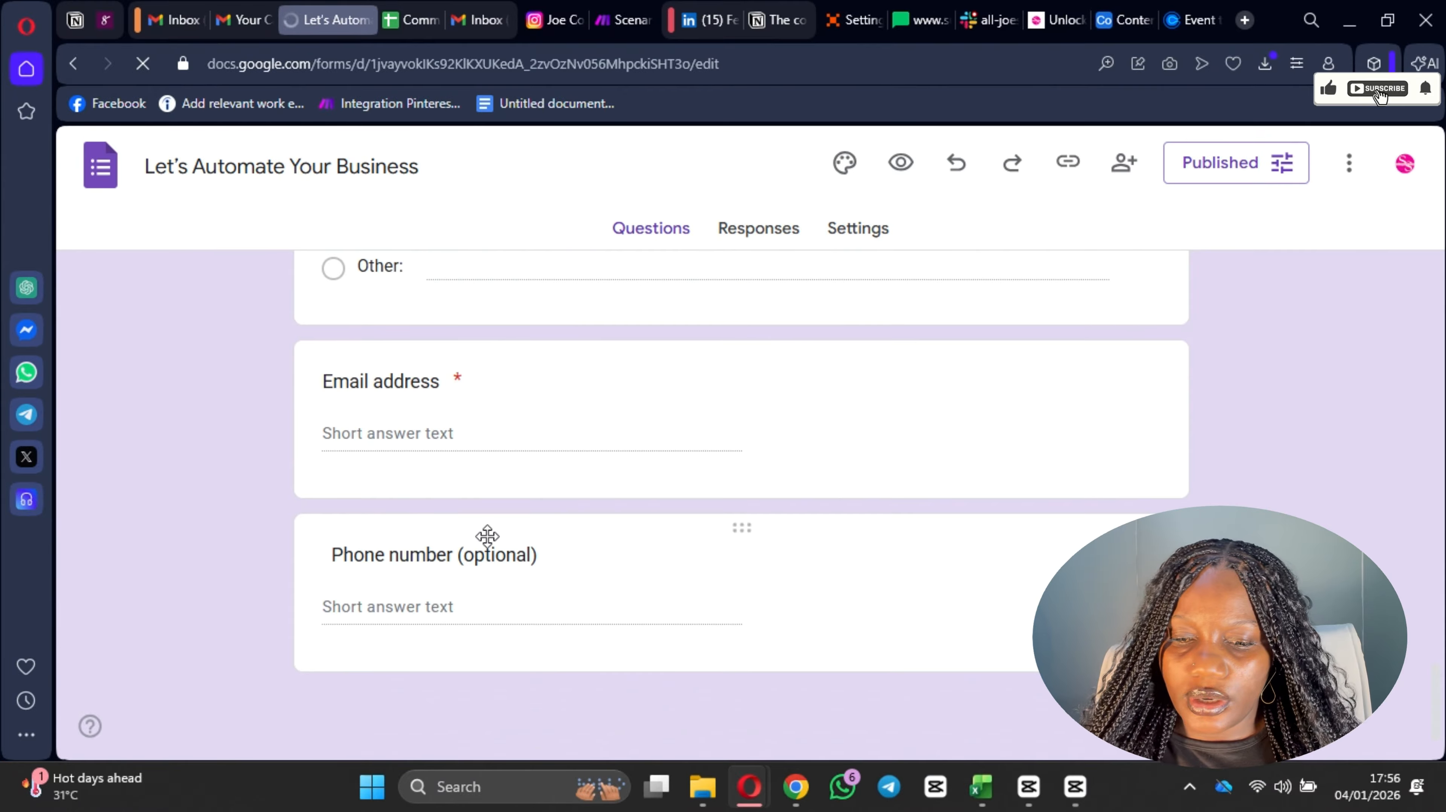
scroll(487, 536, up, 17)
scroll(632, 418, up, 1)
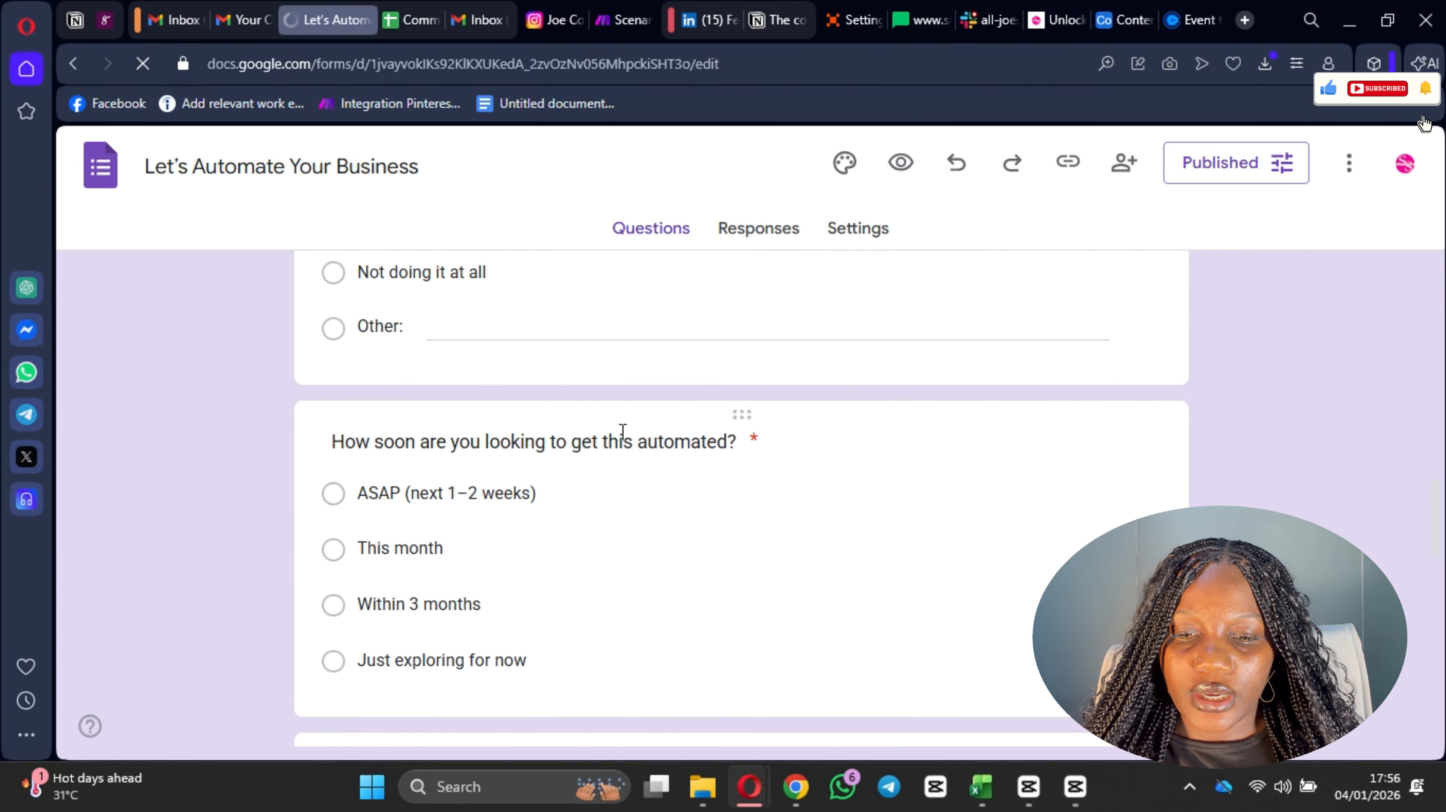
scroll(540, 512, up, 3)
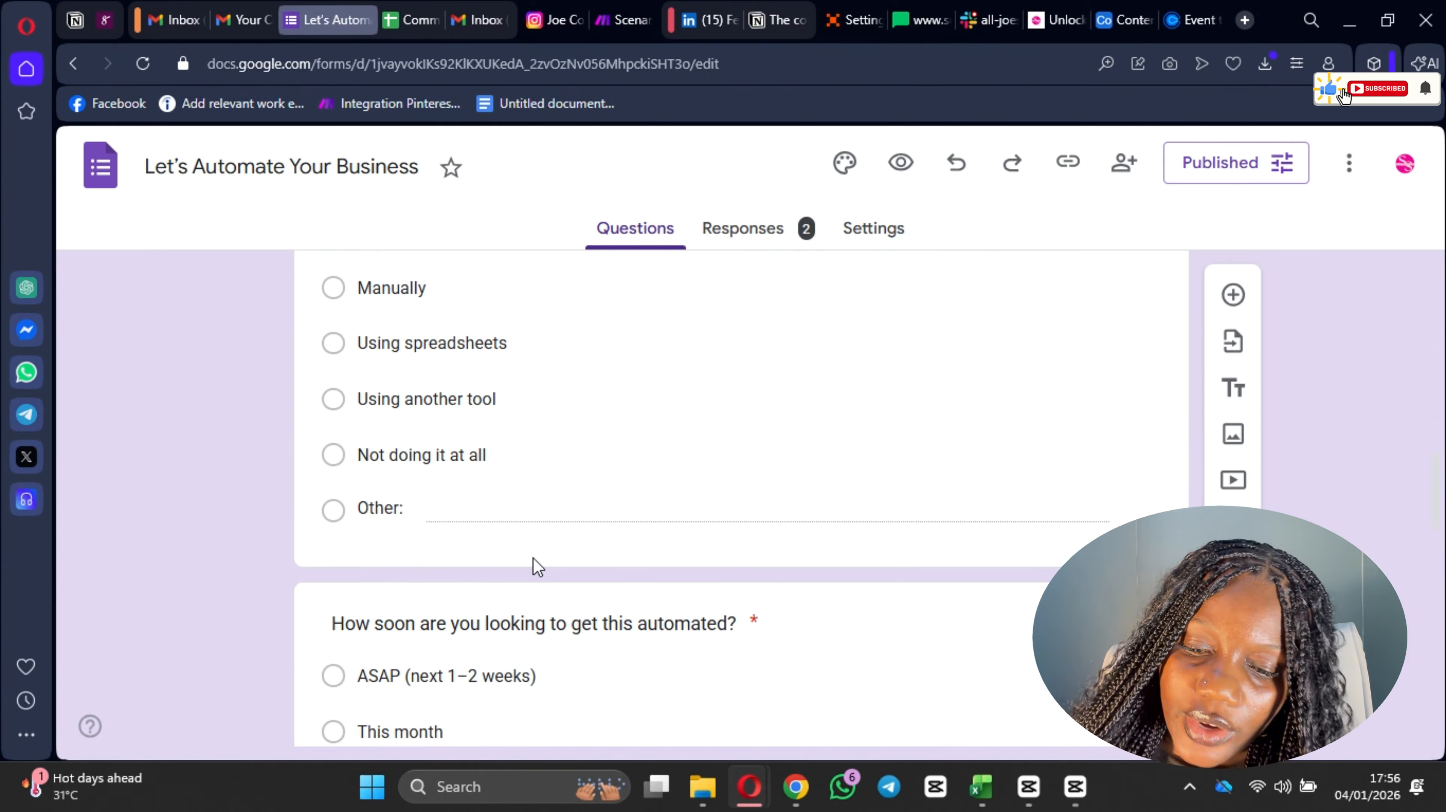
scroll(516, 558, down, 9)
scroll(522, 558, up, 7)
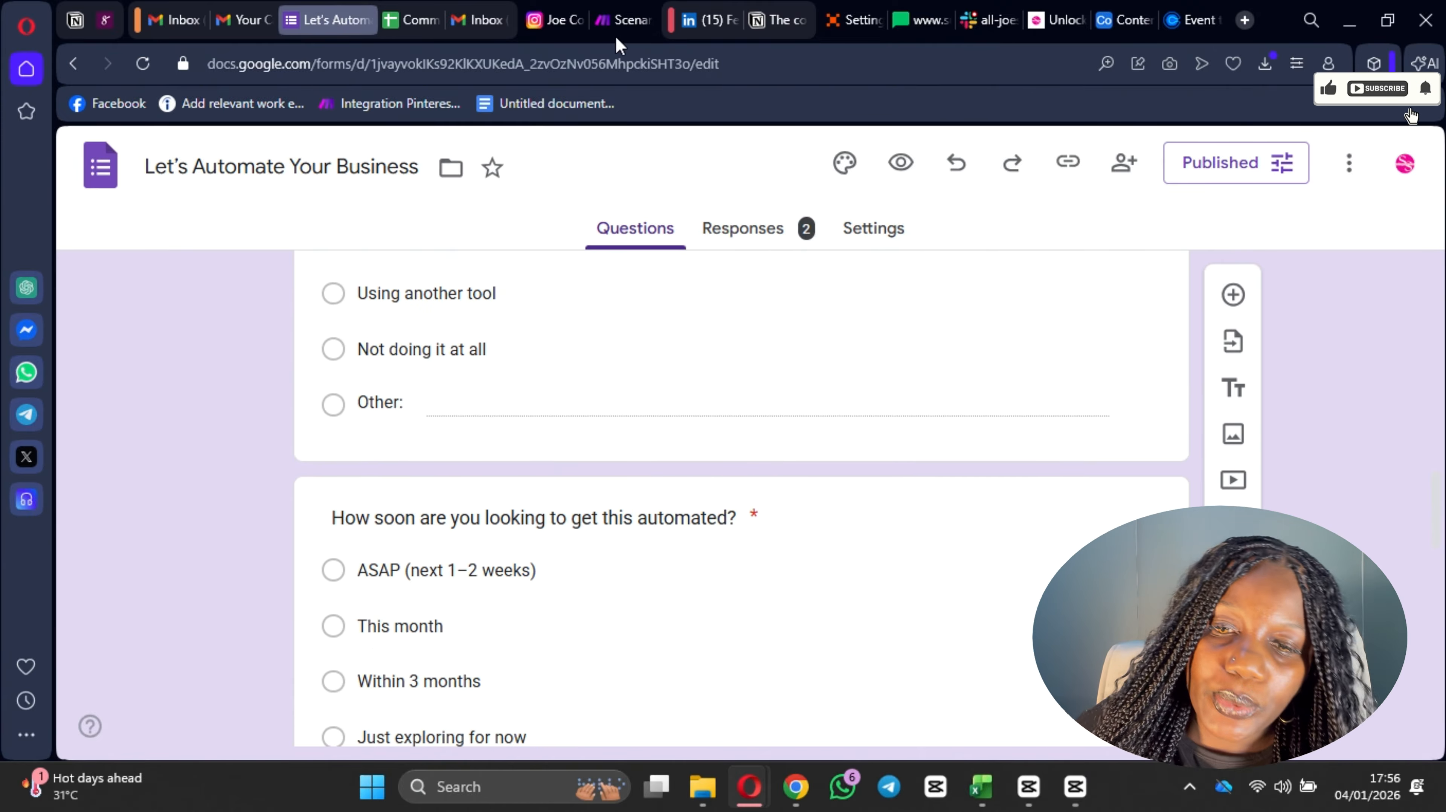
Step: Return to the Zapier agent and finish the Copilot reply's sentence with "timeline and customer painpoint, because it is for an automation client"
click(864, 27)
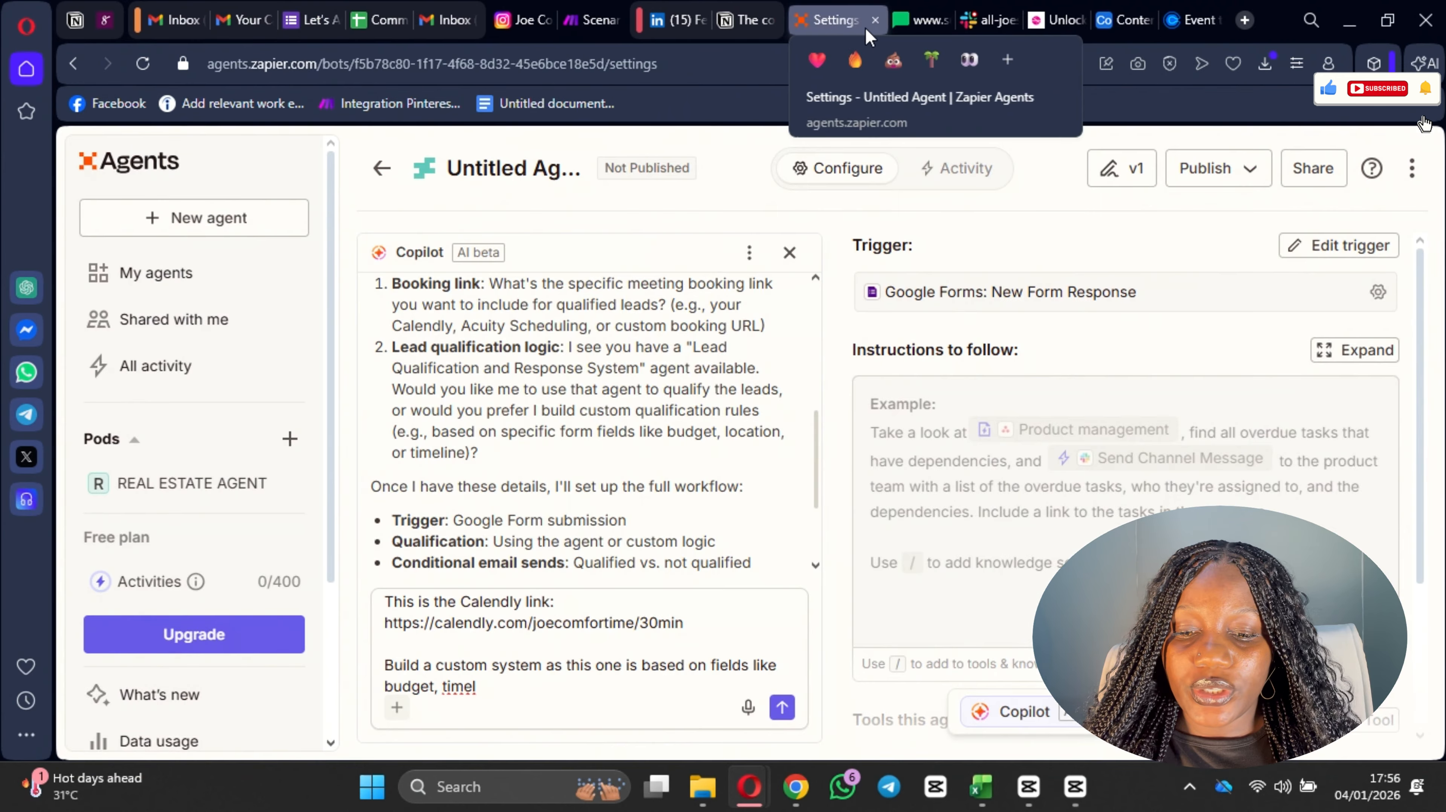
click(497, 681)
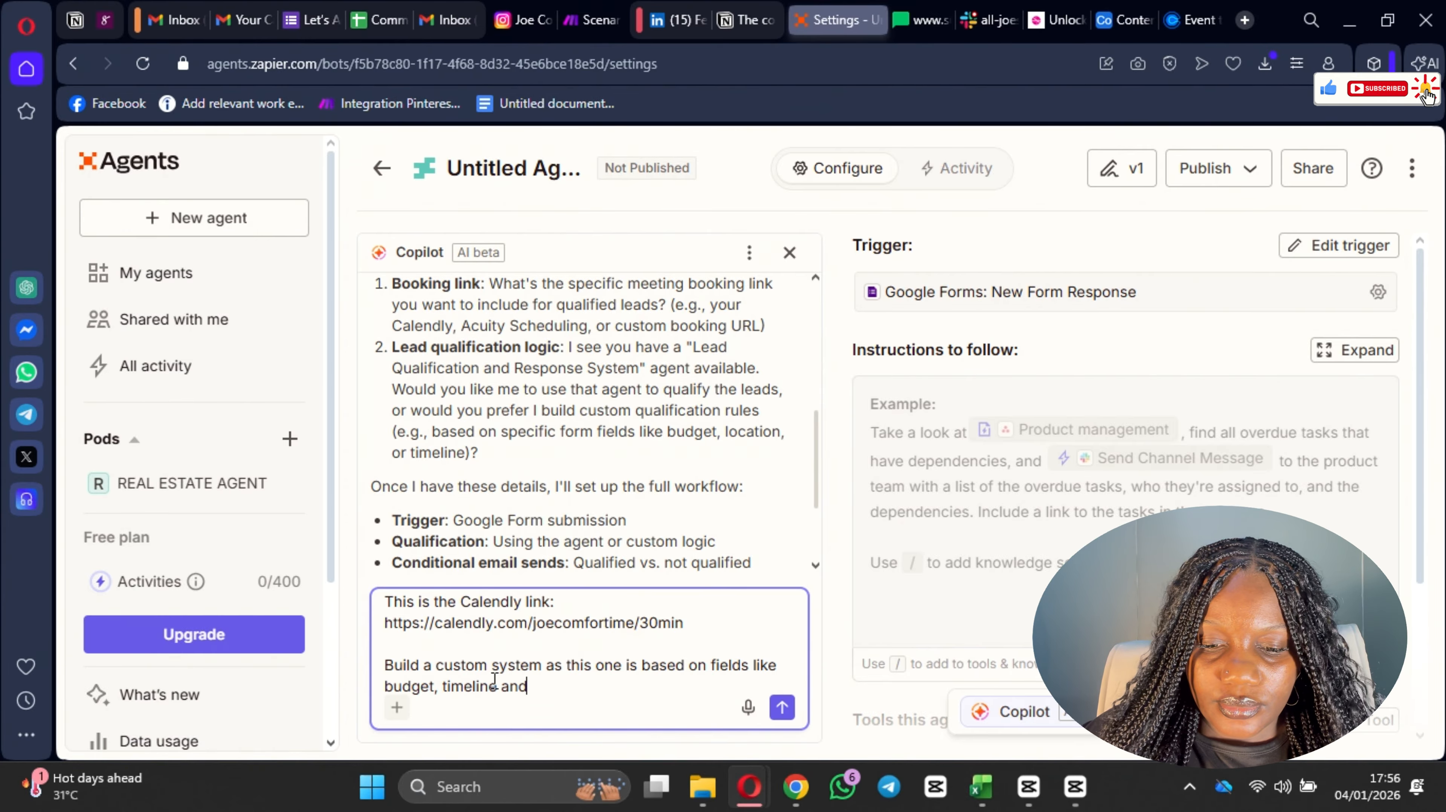
text(e and custo)
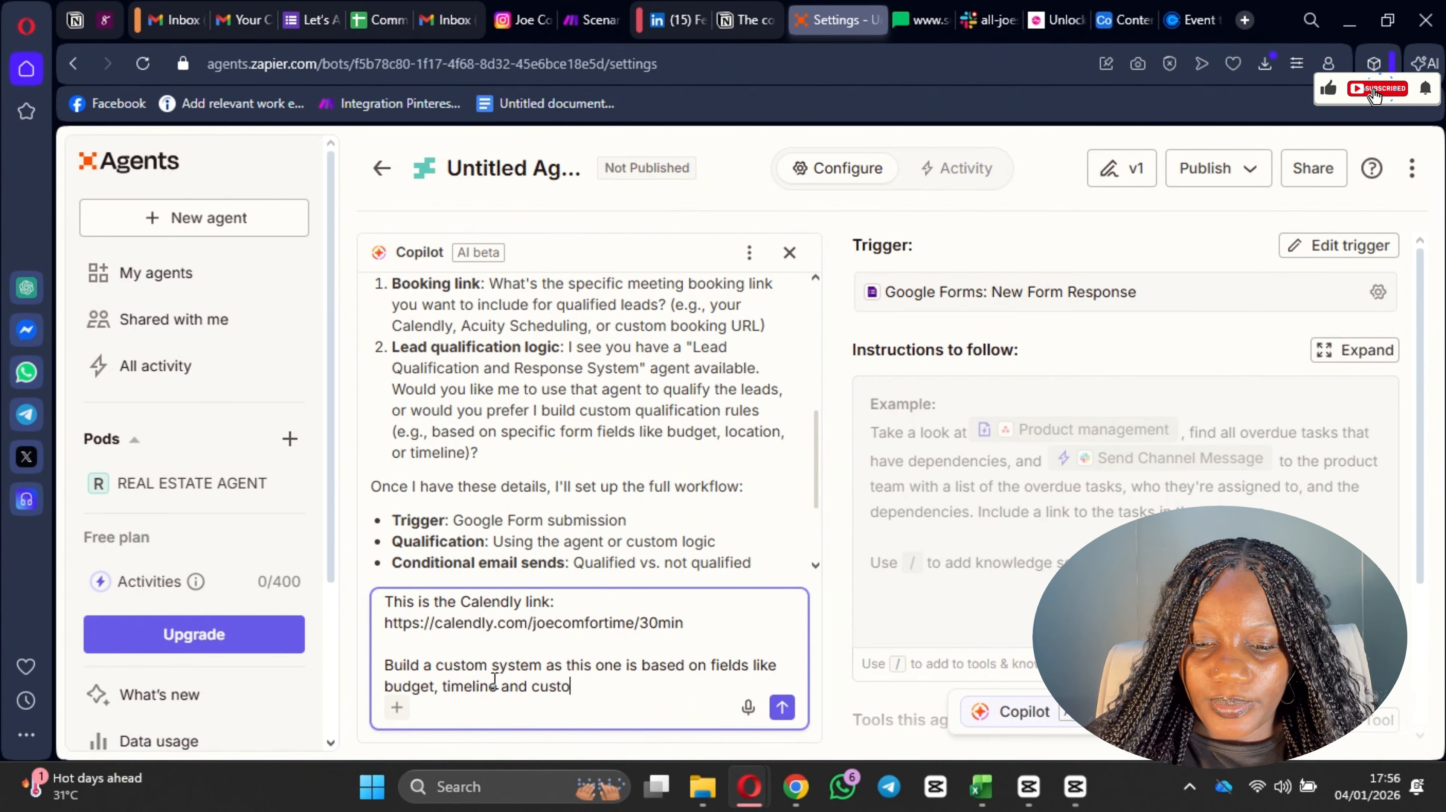
text(mer painpo)
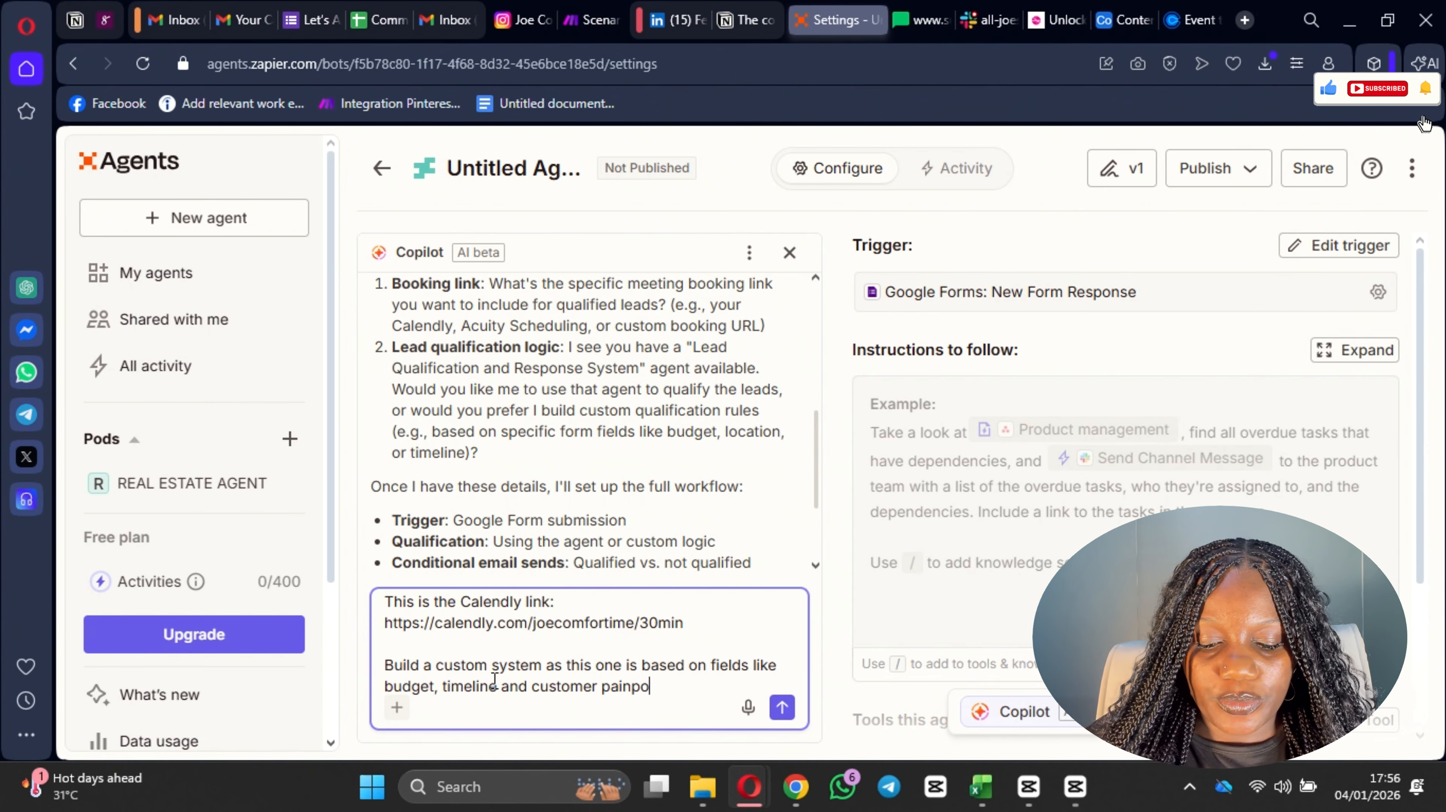
text(int, beca)
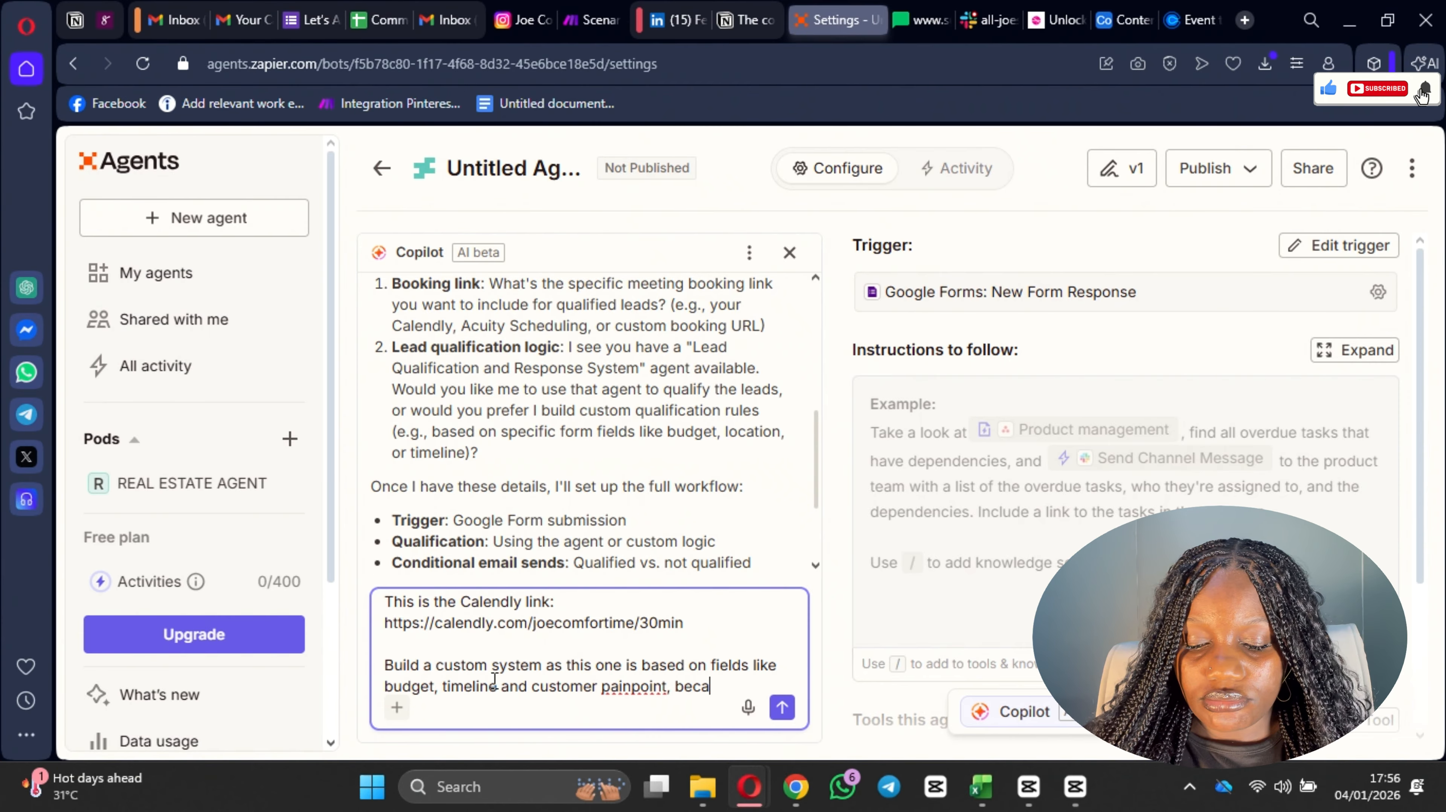
text(use oit)
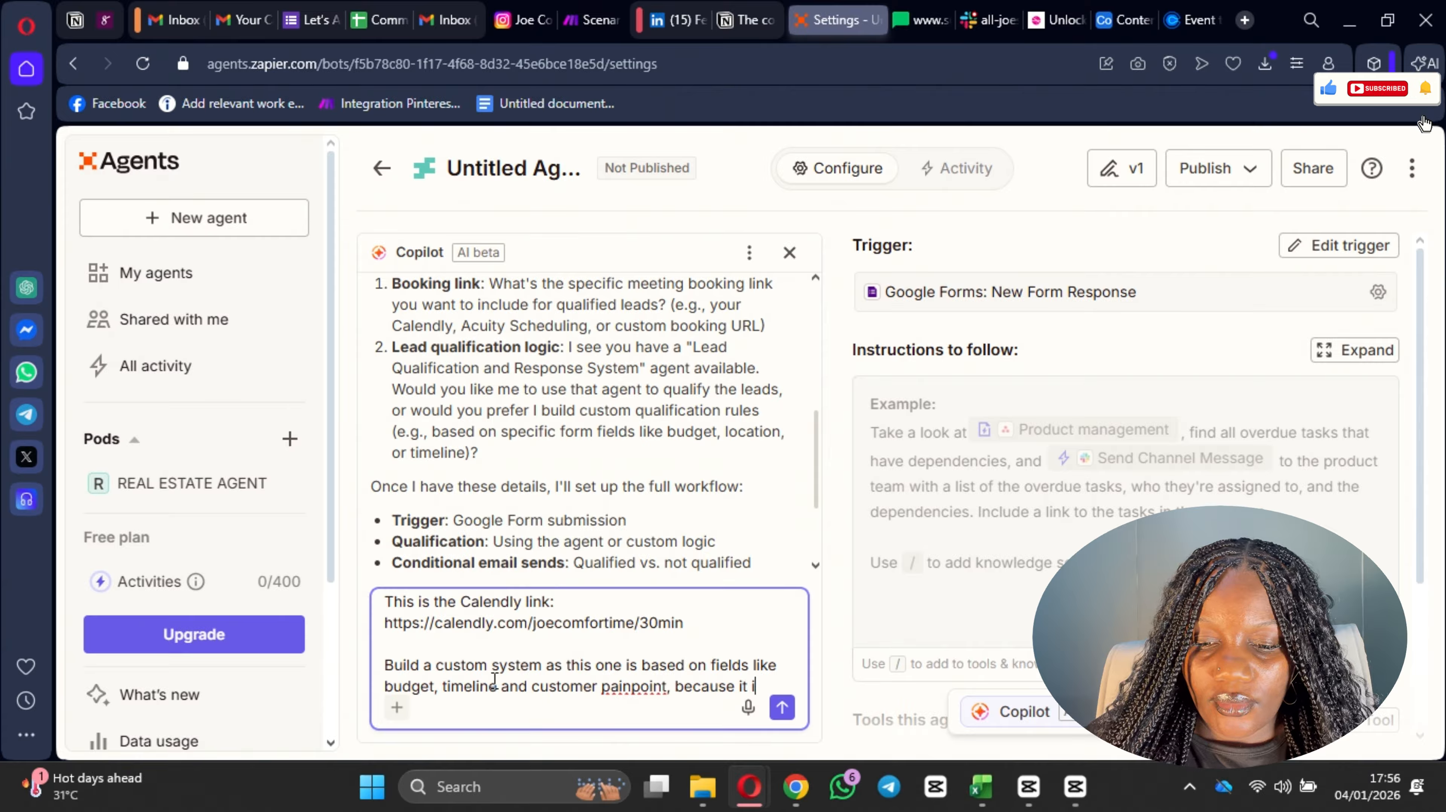
text( is for an automatio)
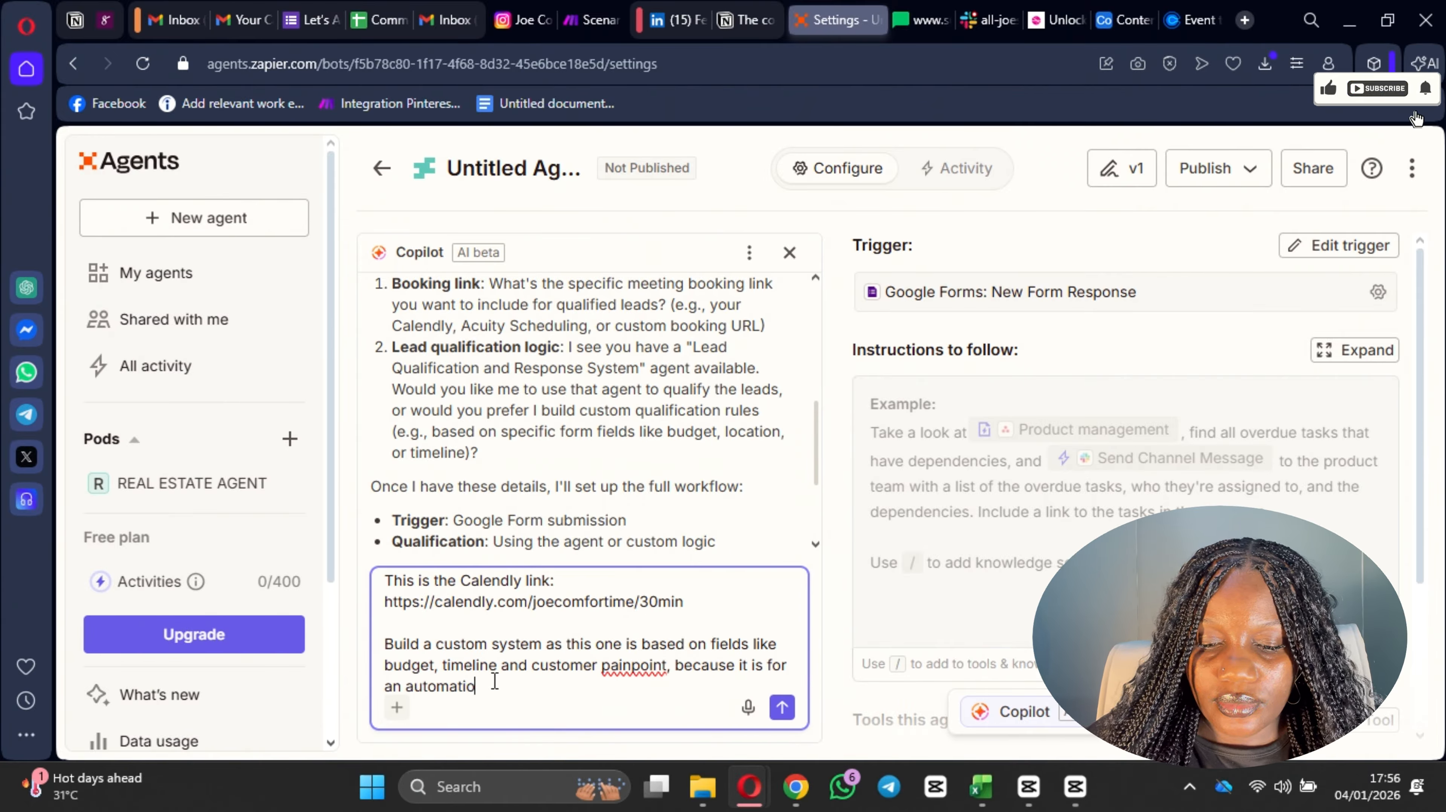
text(n client)
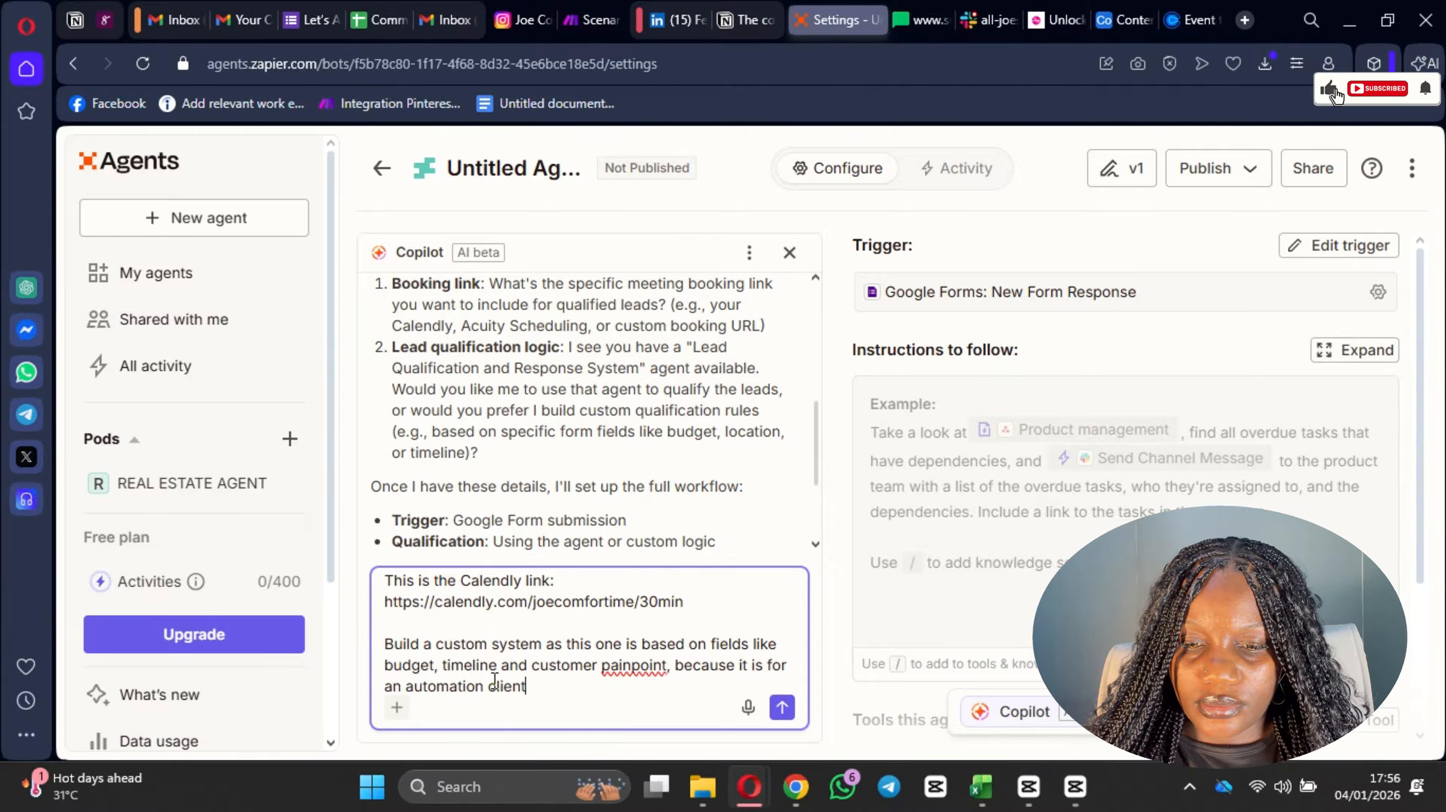
Step: Recheck Copilot's questions, correct "painpoint" to "pain point" in the reply, and send it
scroll(667, 453, up, 2)
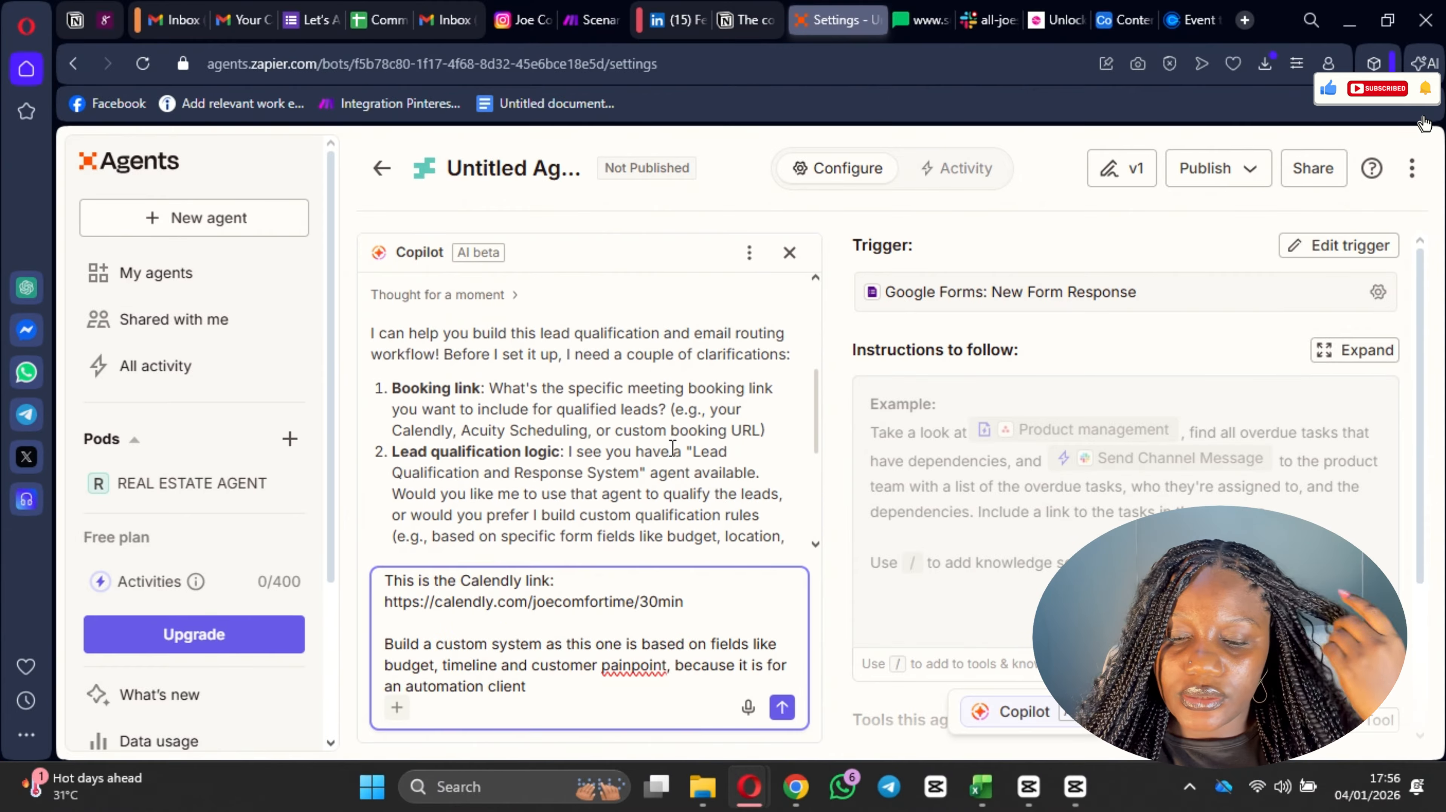
scroll(687, 511, down, 2)
scroll(653, 520, down, 3)
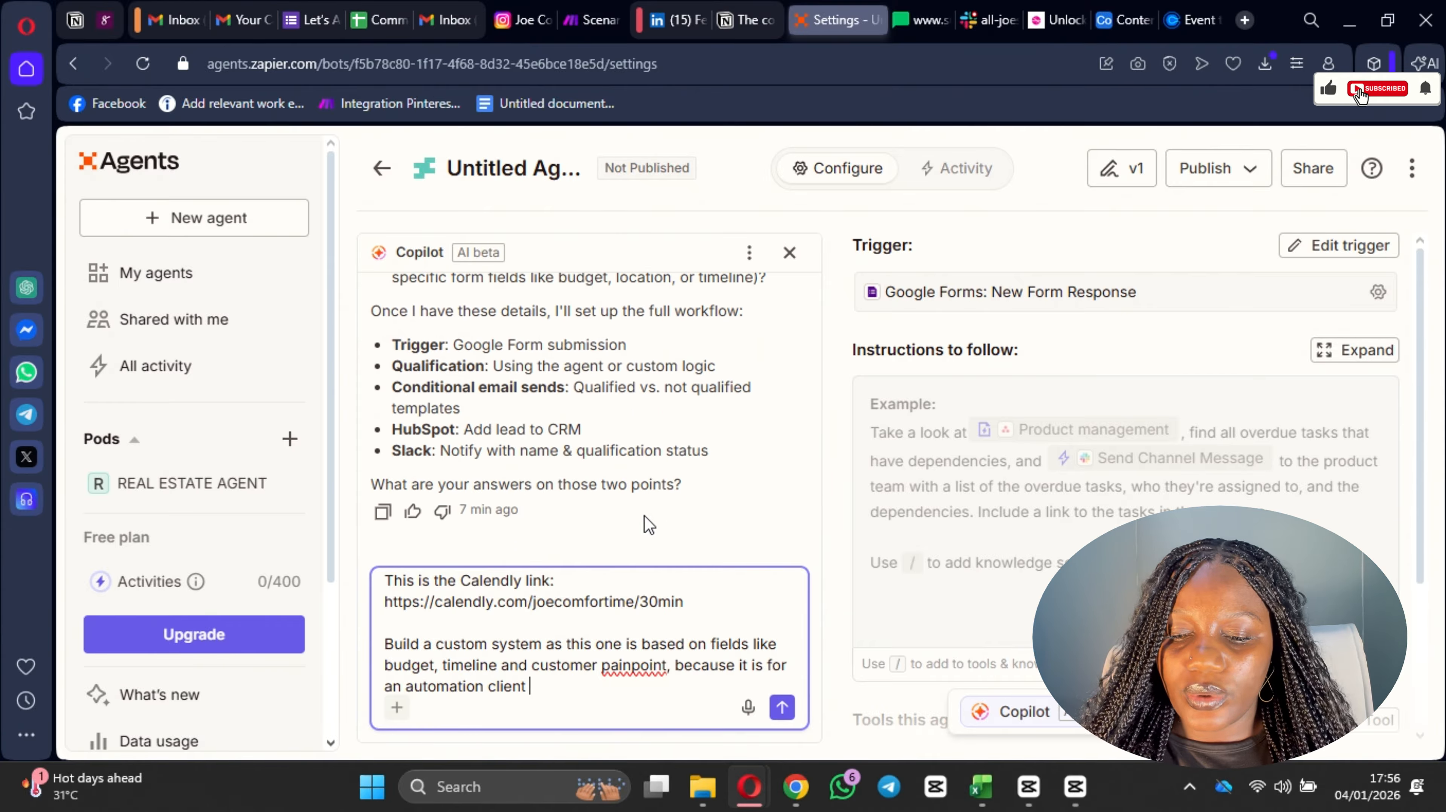
right_click(666, 666)
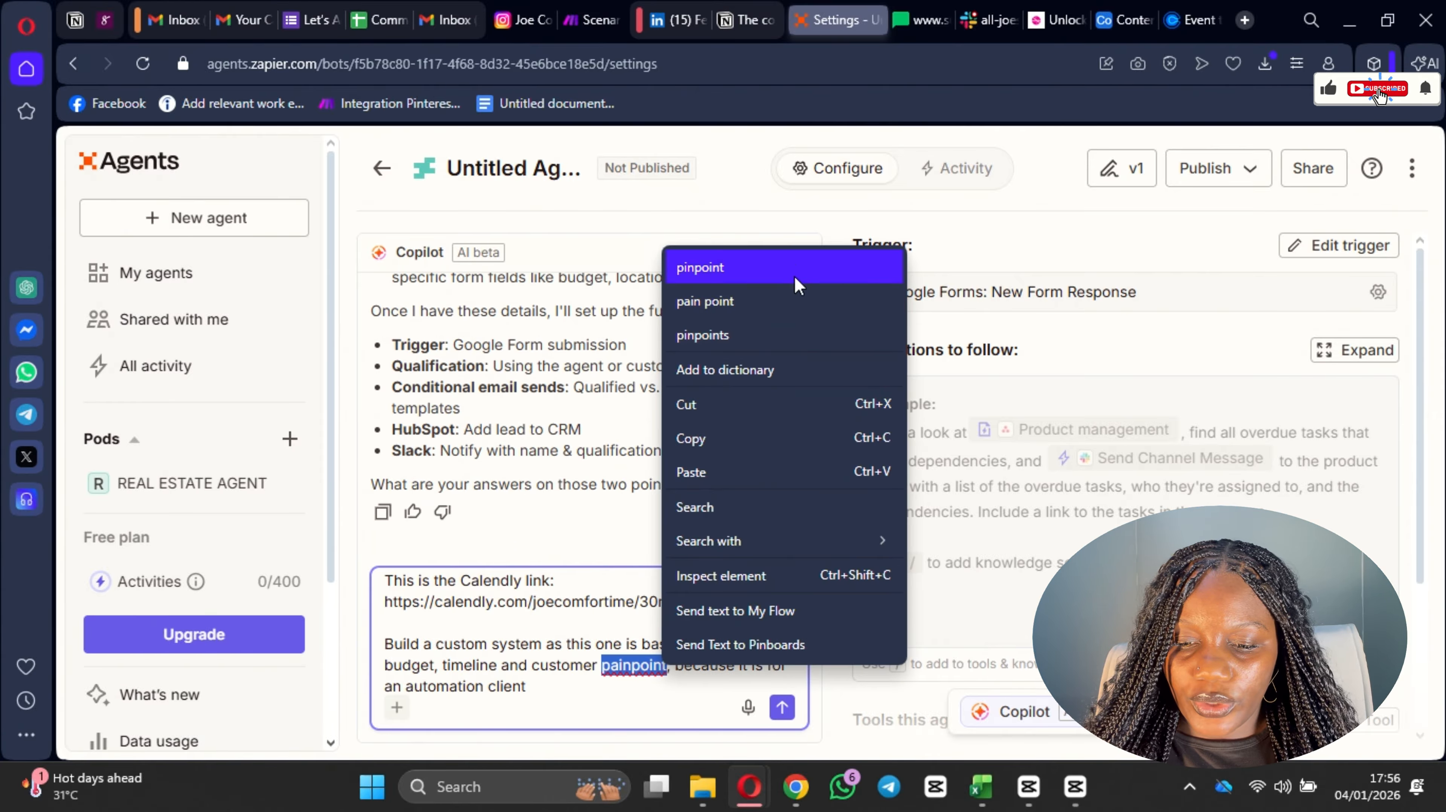
click(769, 320)
click(782, 707)
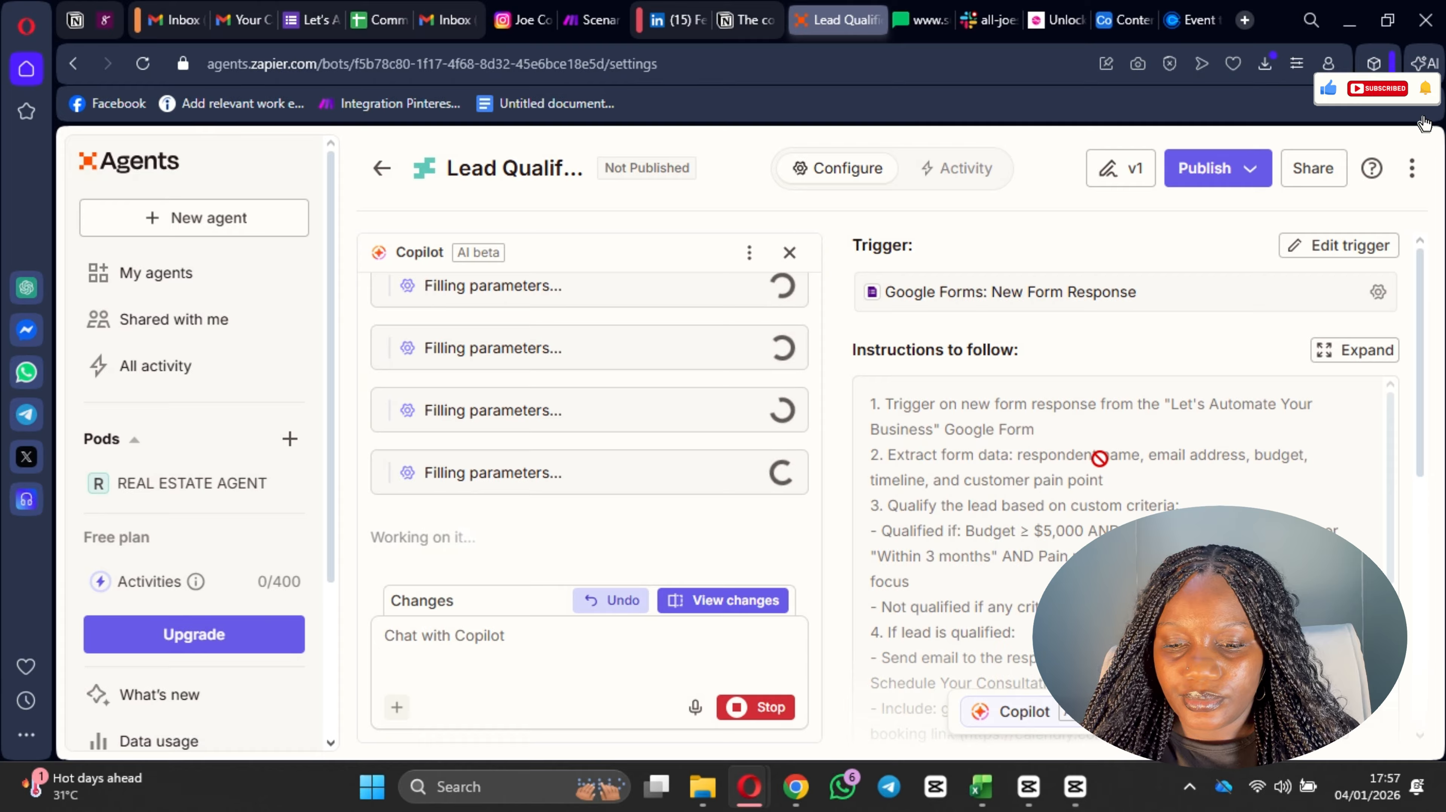
scroll(1099, 458, down, 5)
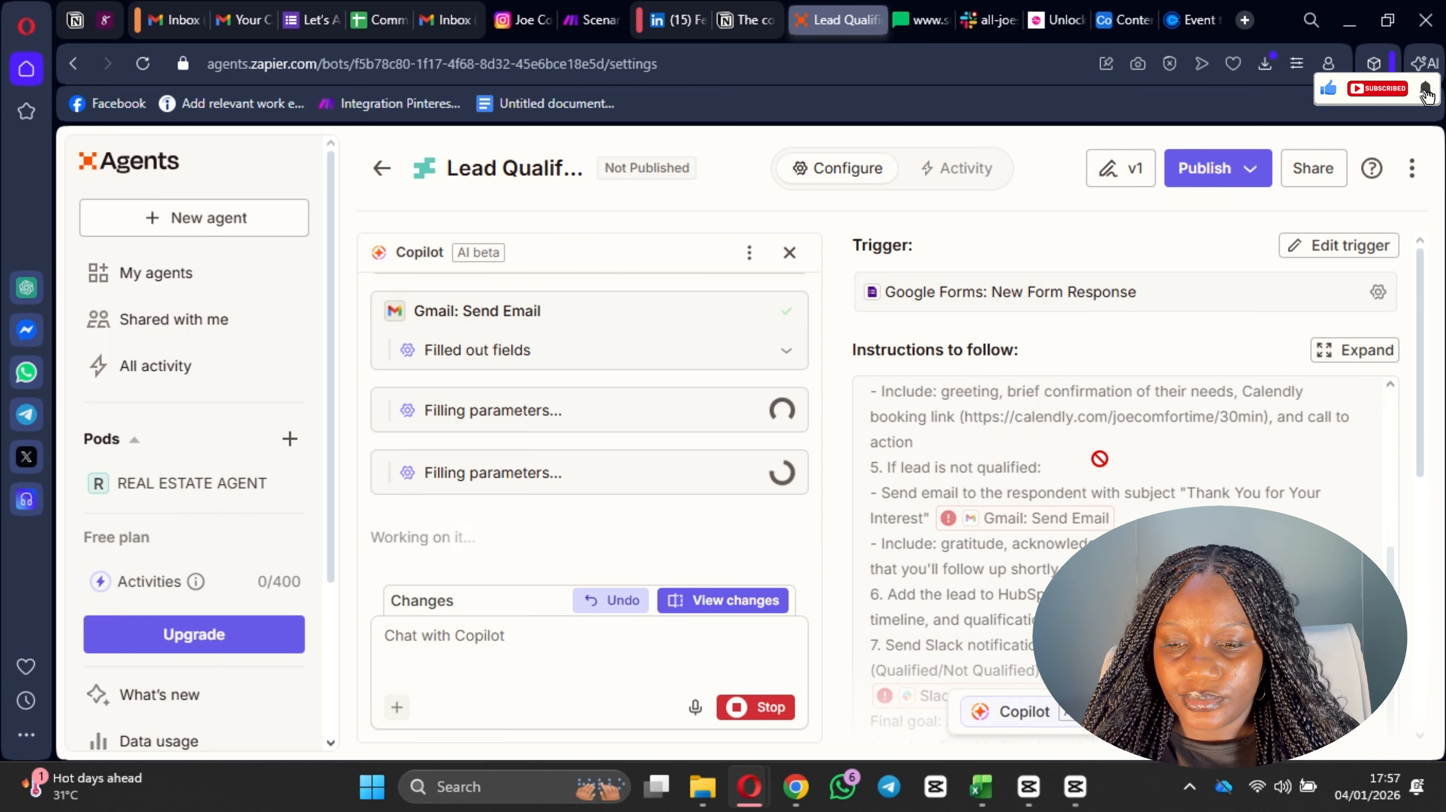
scroll(1099, 459, down, 1)
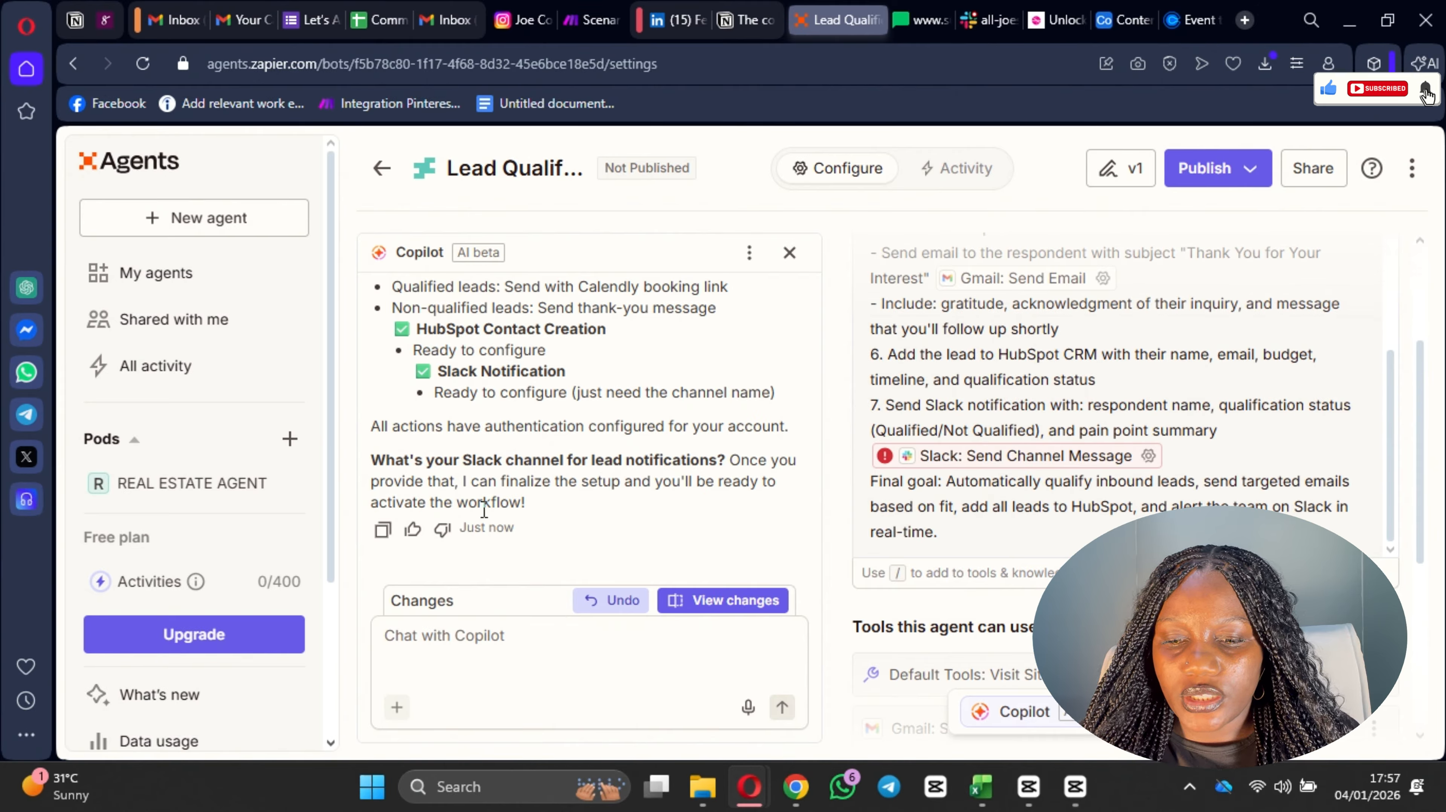
click(630, 670)
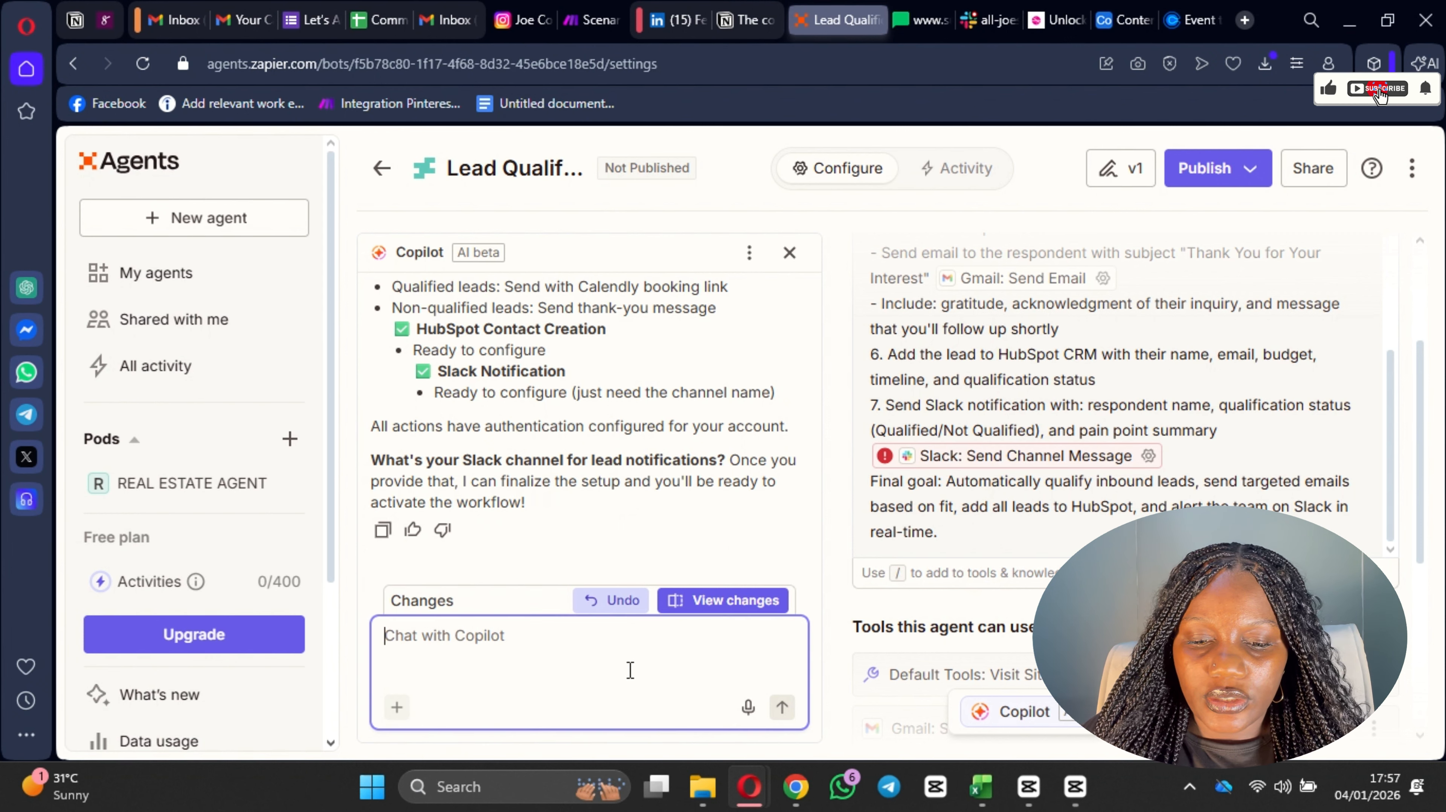
text(j)
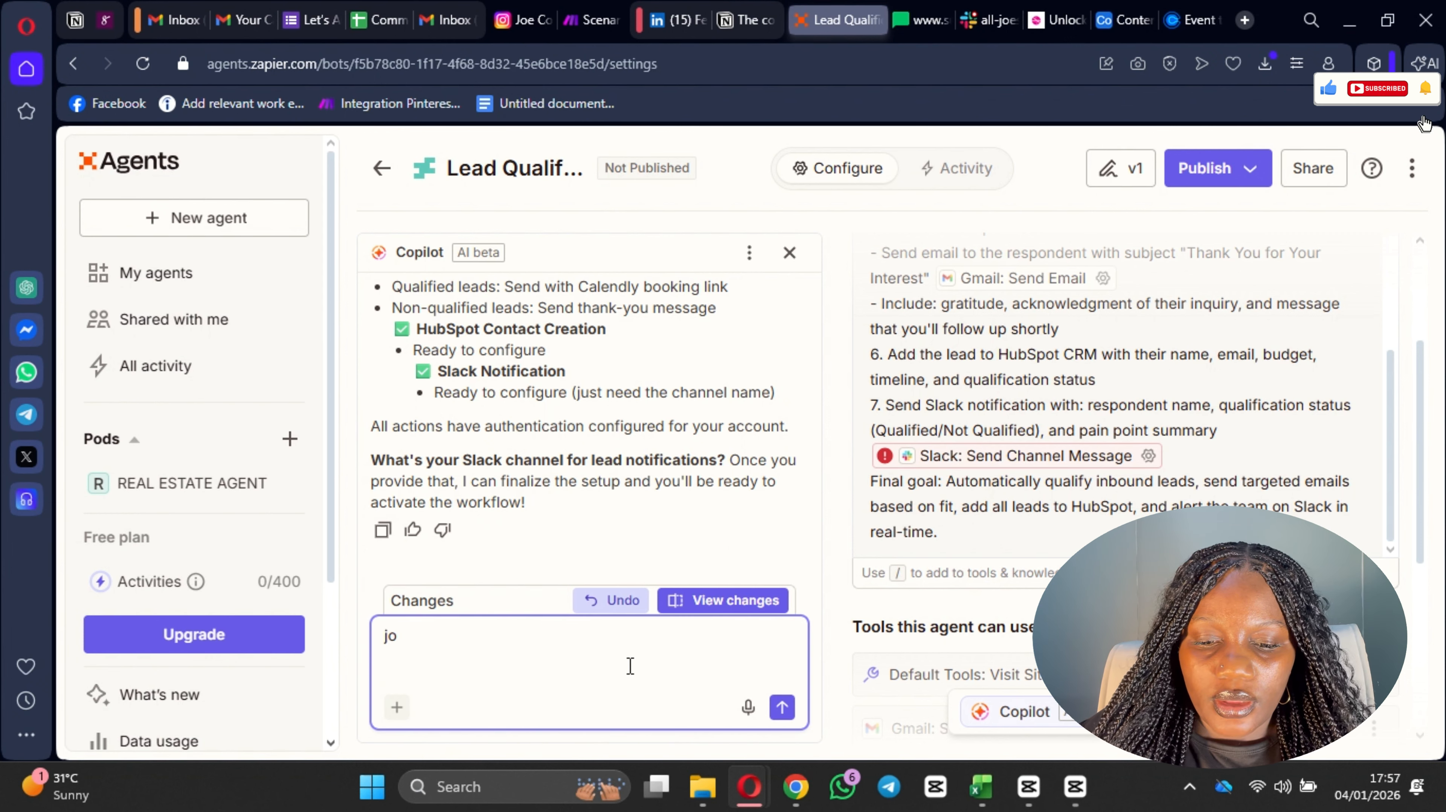
key(BackSpace)
text(The )
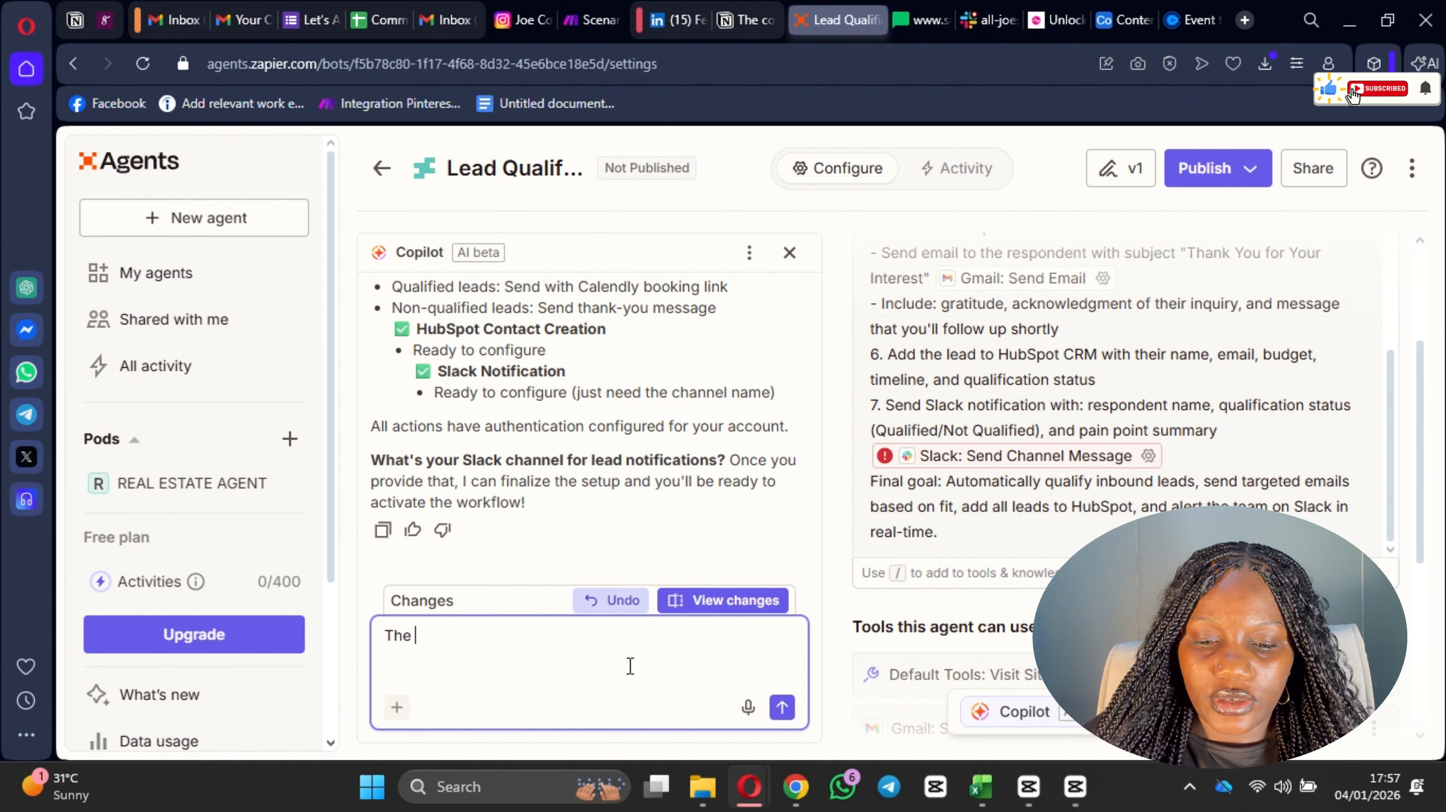
text(slack chja)
key(BackSpace)
key(BackSpace)
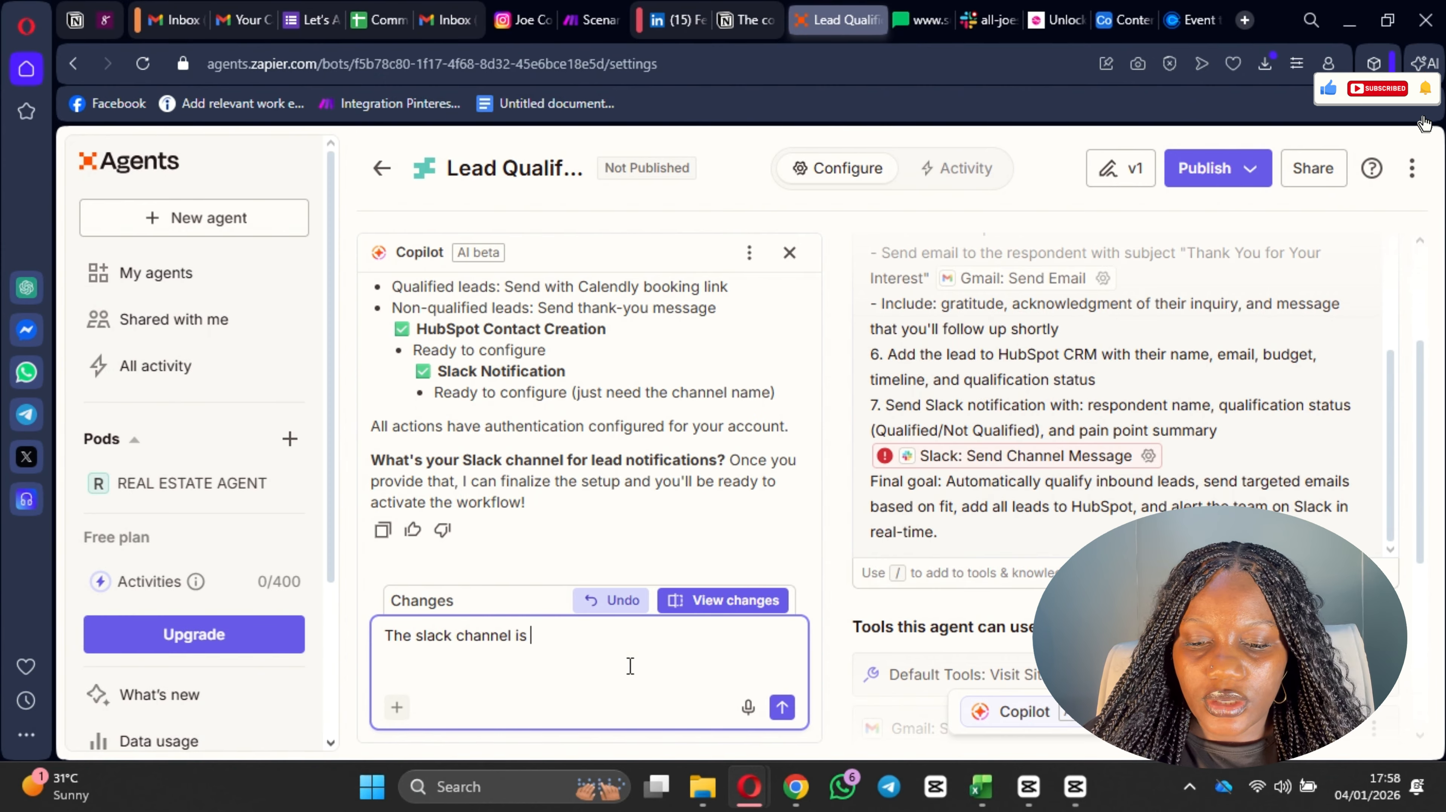
key(BackSpace)
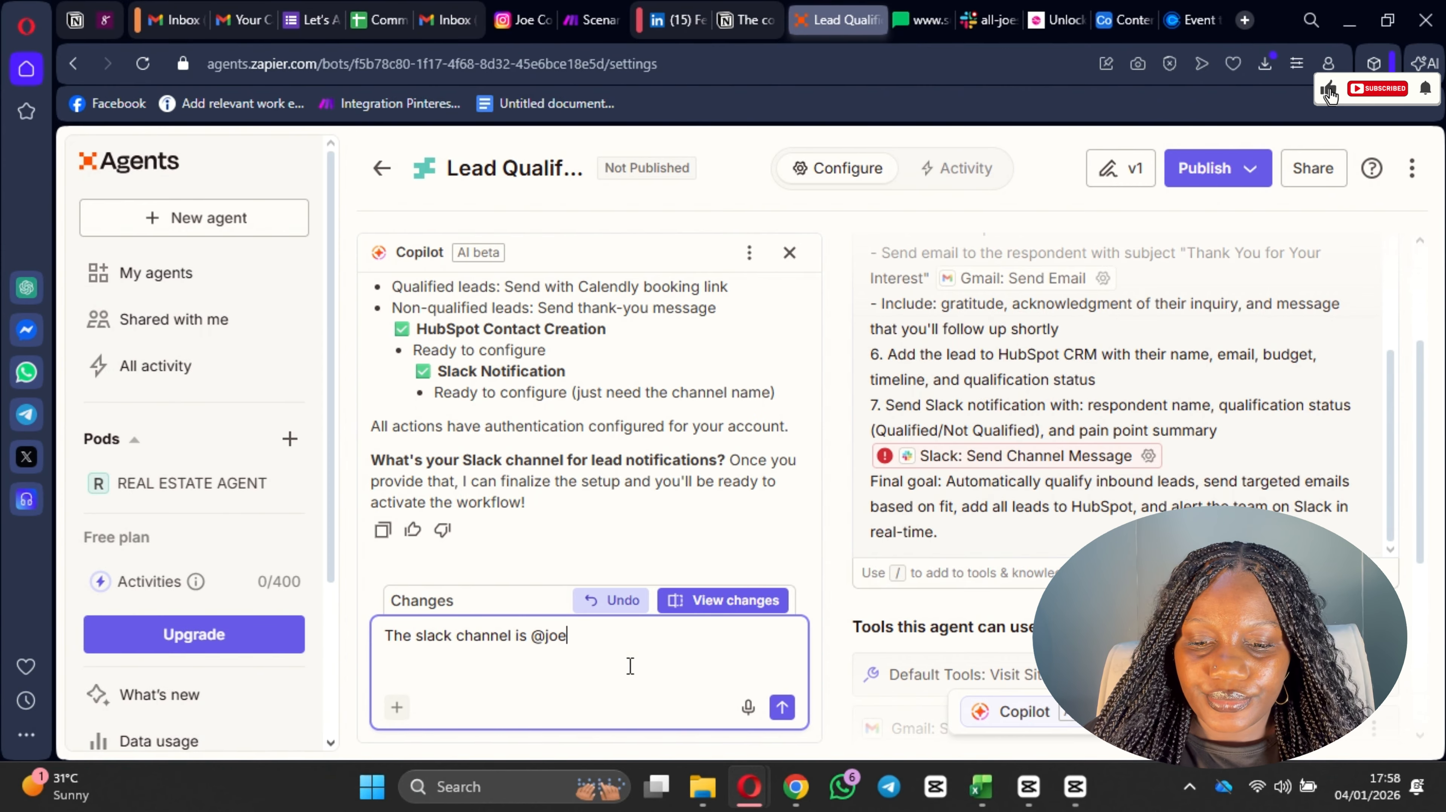
text(joesmoney)
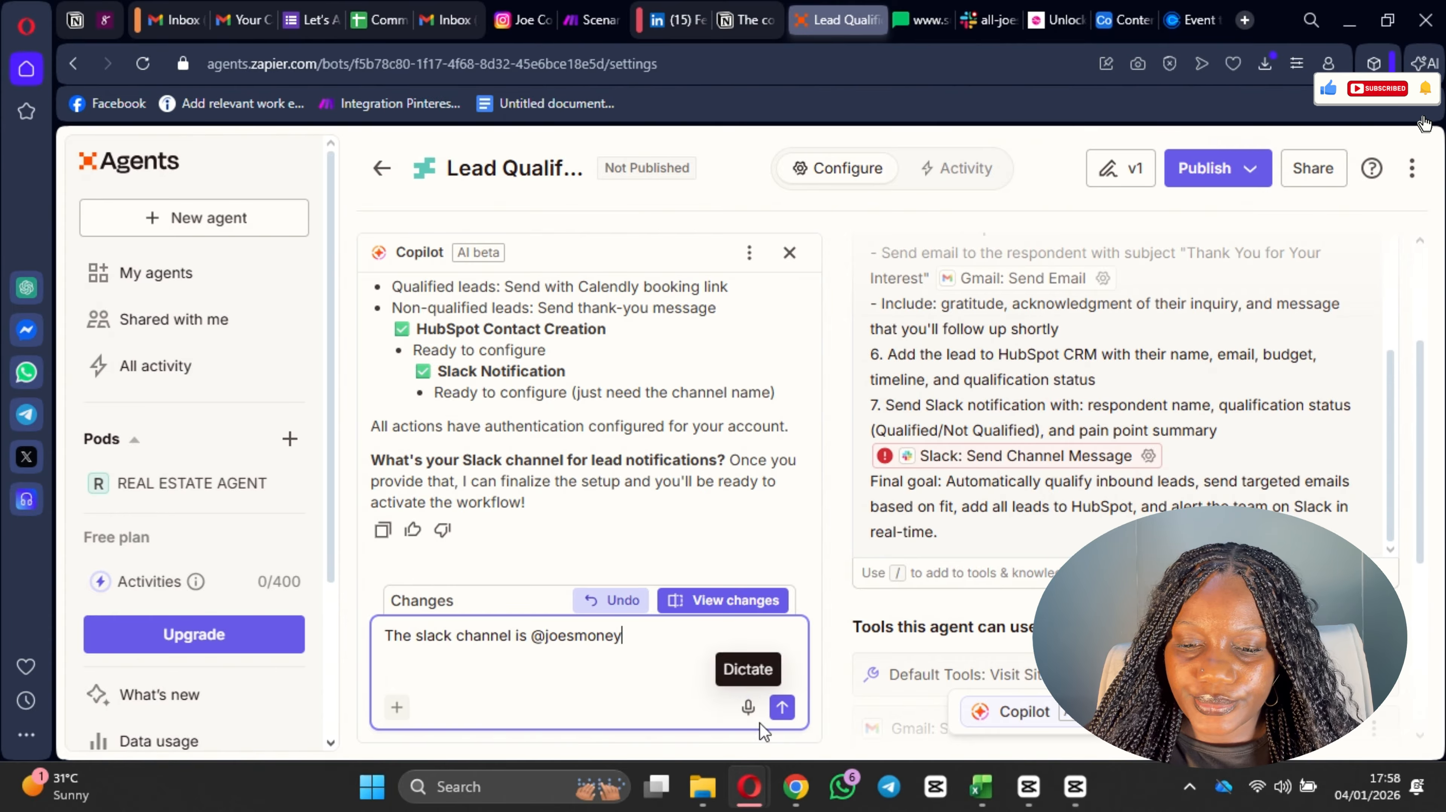
click(781, 715)
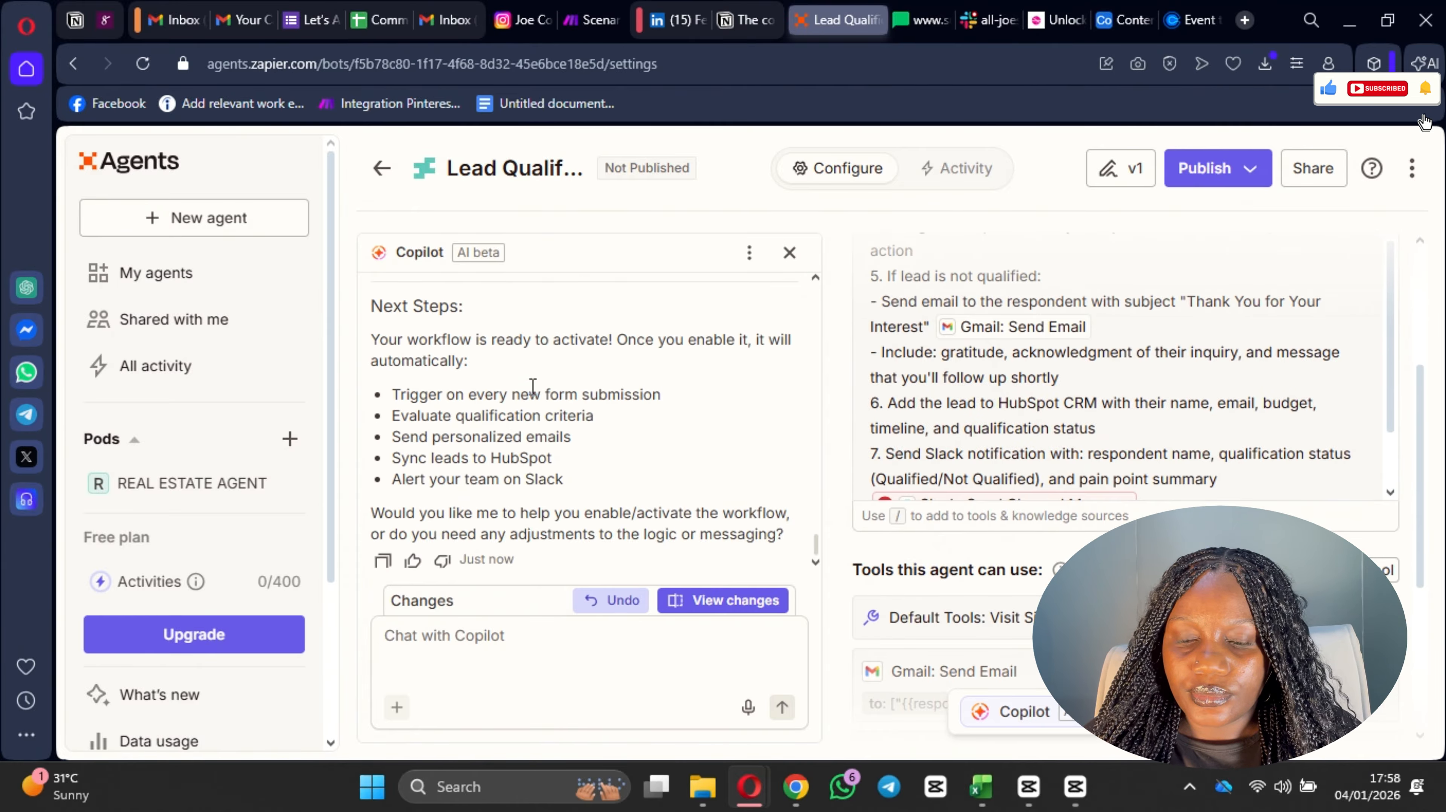
Step: Review Copilot's workflow summary, including the qualification logic, email, HubSpot and Slack actions, authentication and next steps
scroll(563, 398, up, 2)
scroll(592, 430, down, 3)
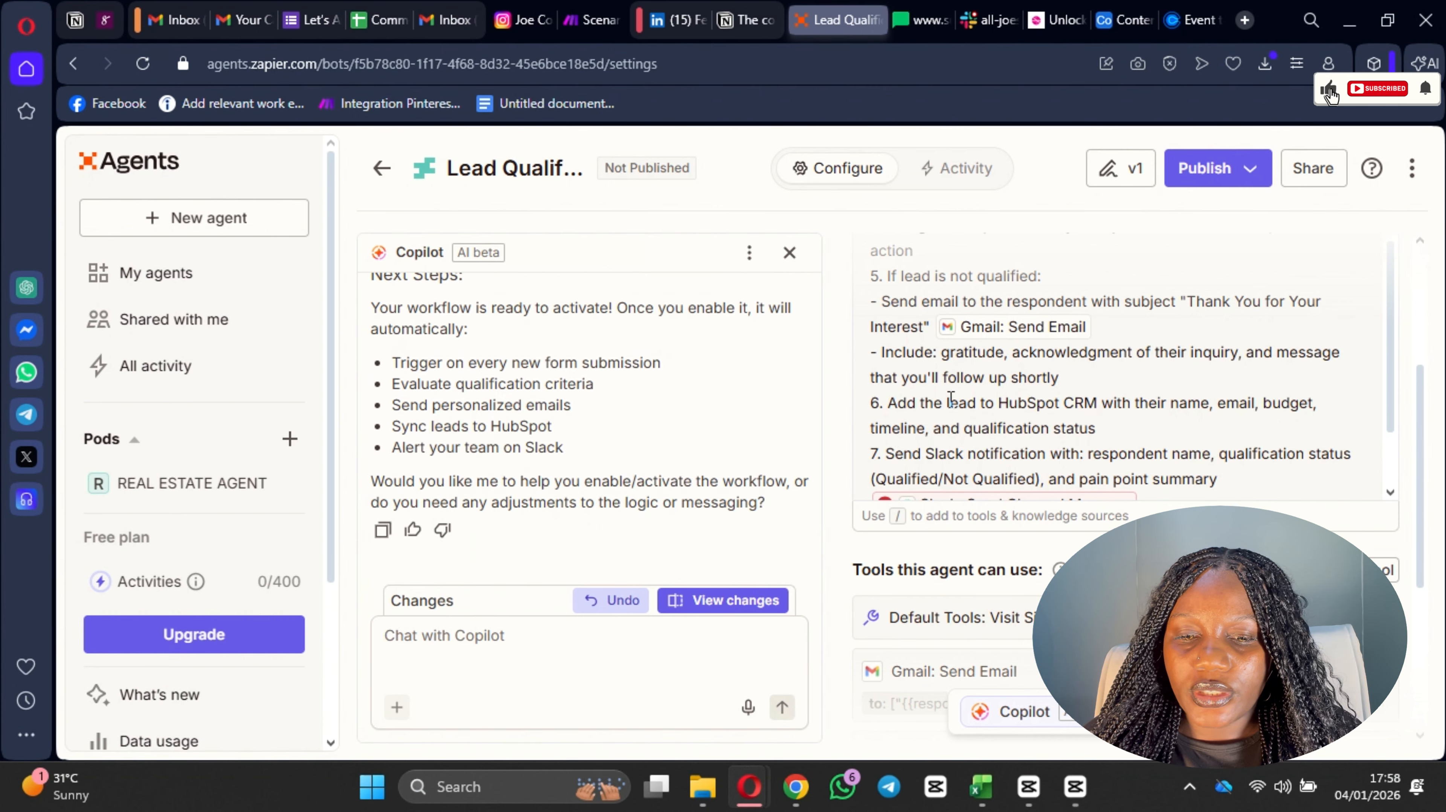
scroll(710, 385, up, 5)
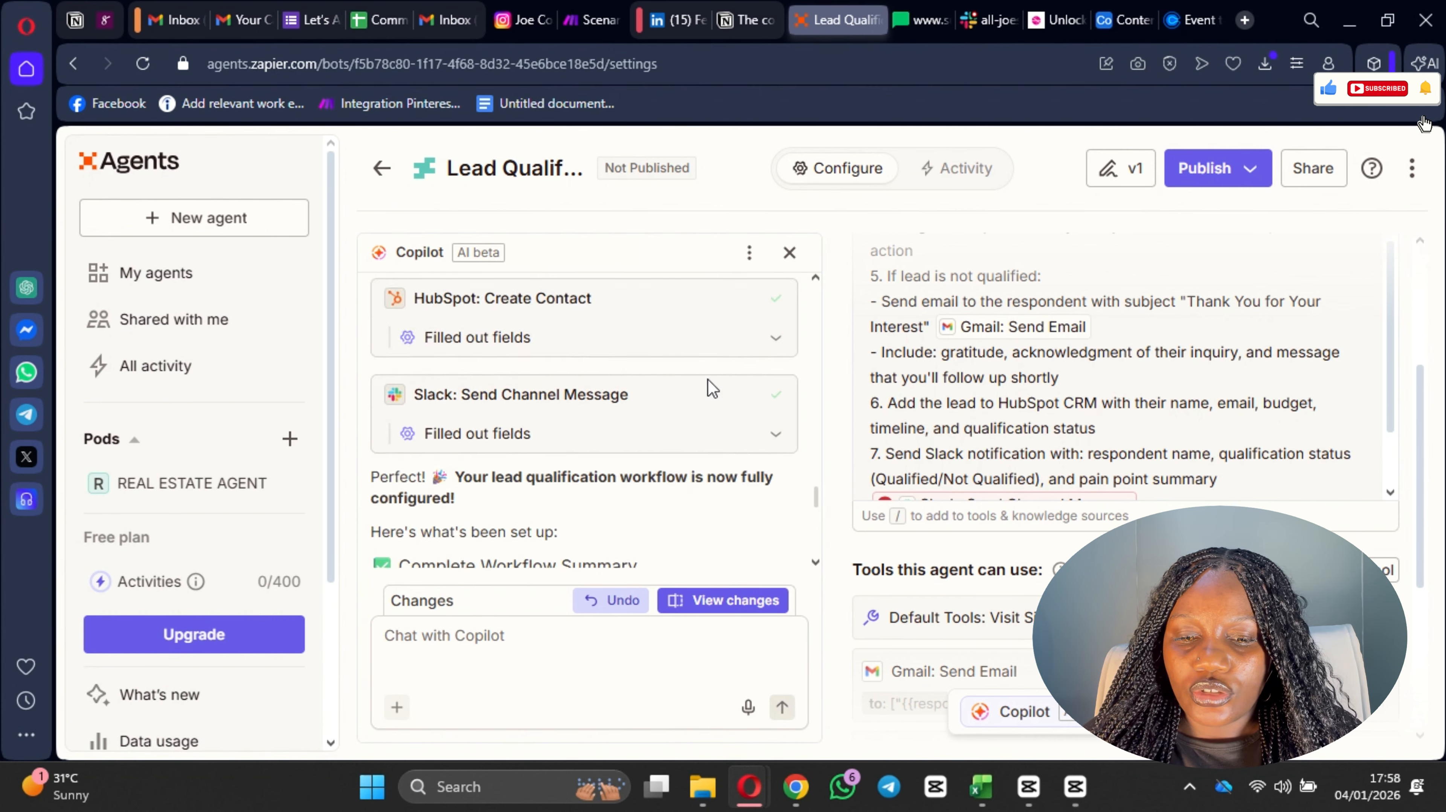
scroll(623, 407, down, 4)
scroll(625, 467, down, 5)
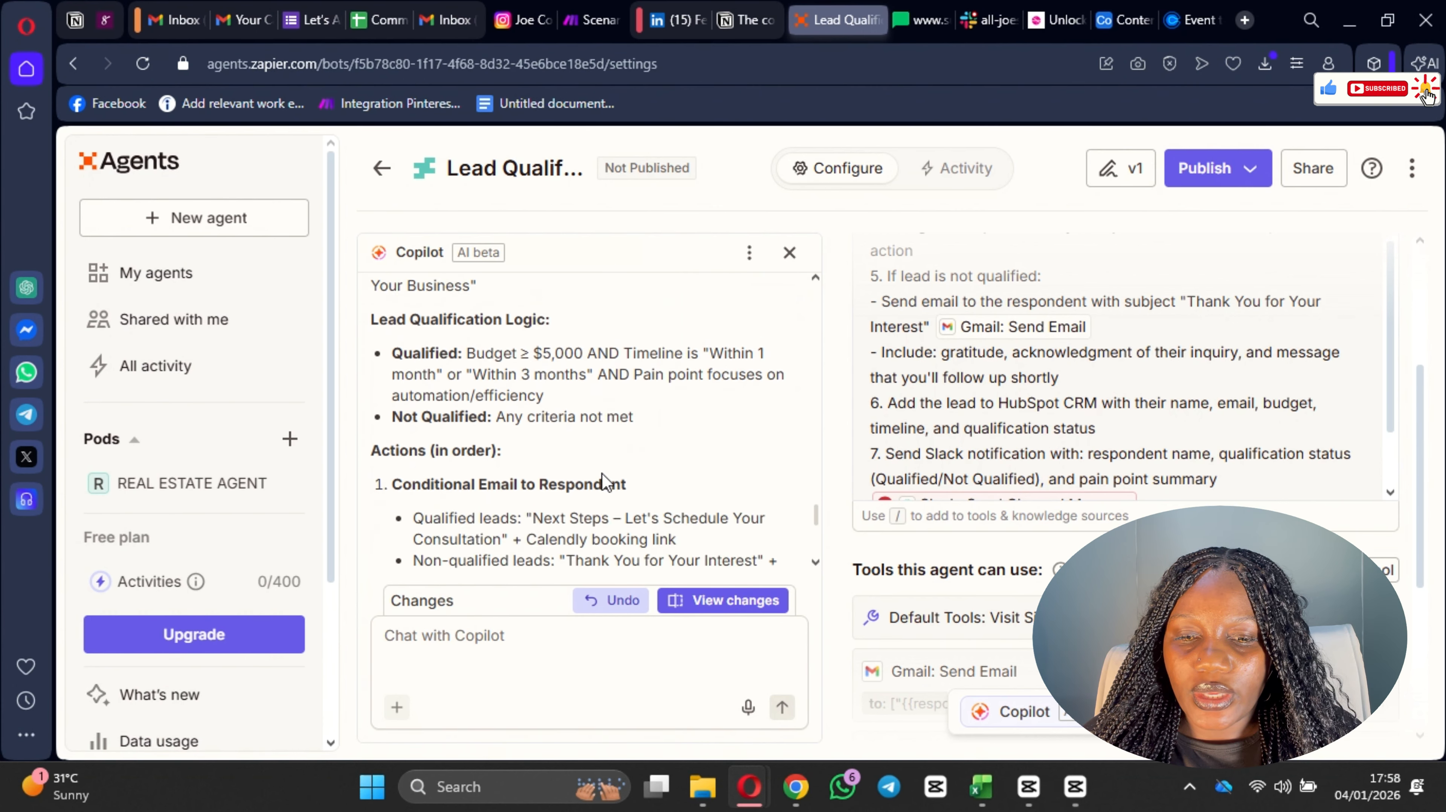
scroll(574, 444, down, 10)
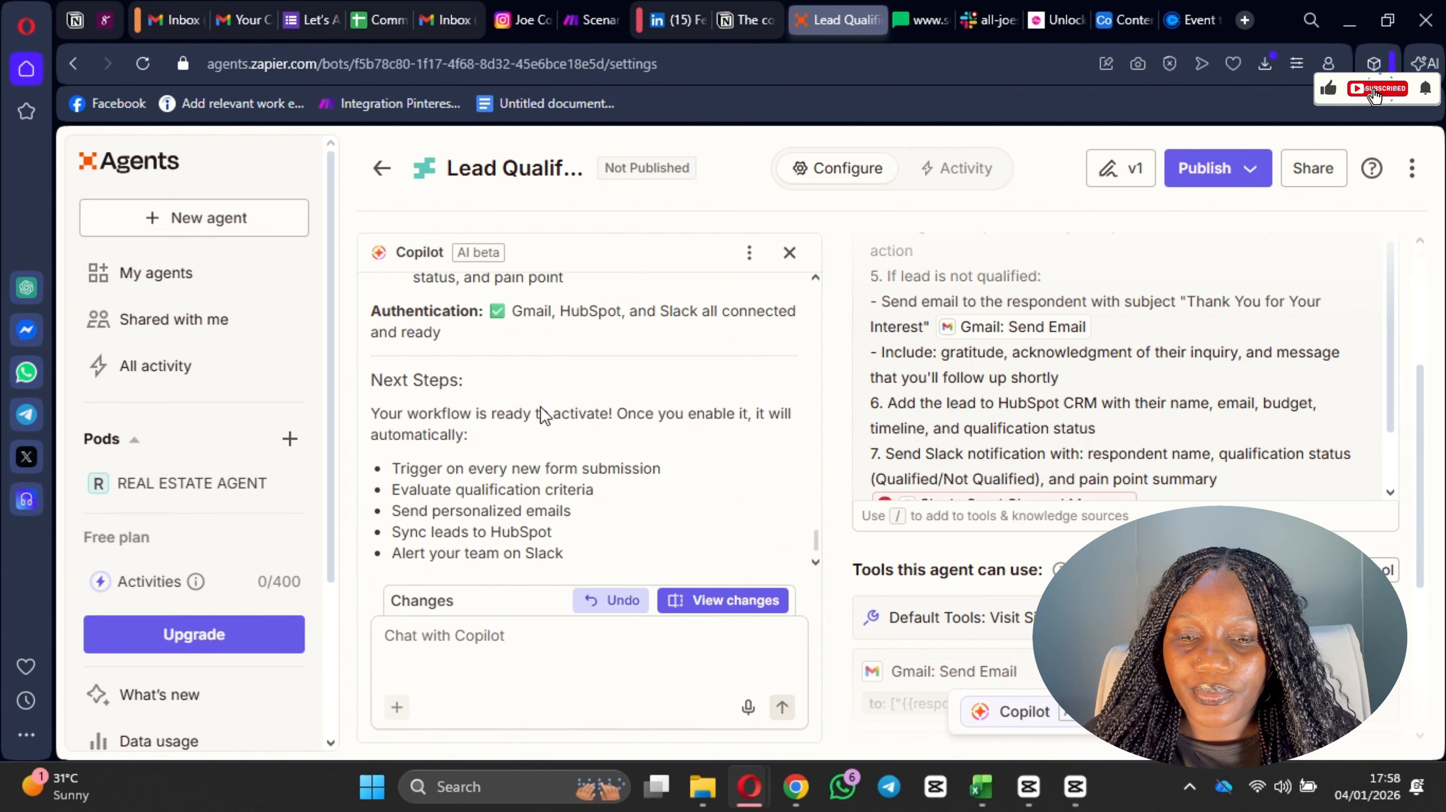
scroll(580, 429, up, 3)
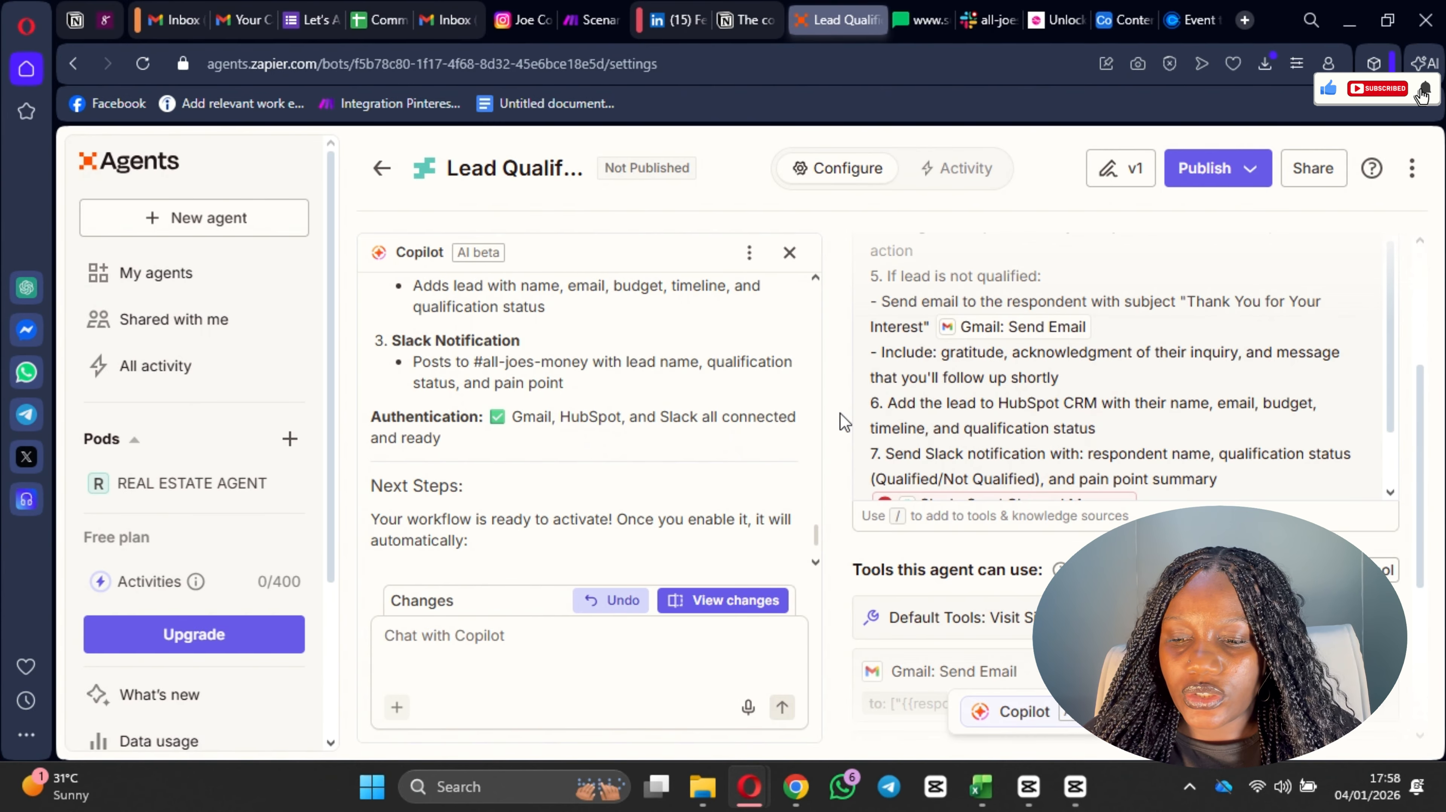
Step: Open the setup of the Gmail: Send Email tool flagged with a setup error and check its Subject and Body value options
scroll(1064, 522, down, 5)
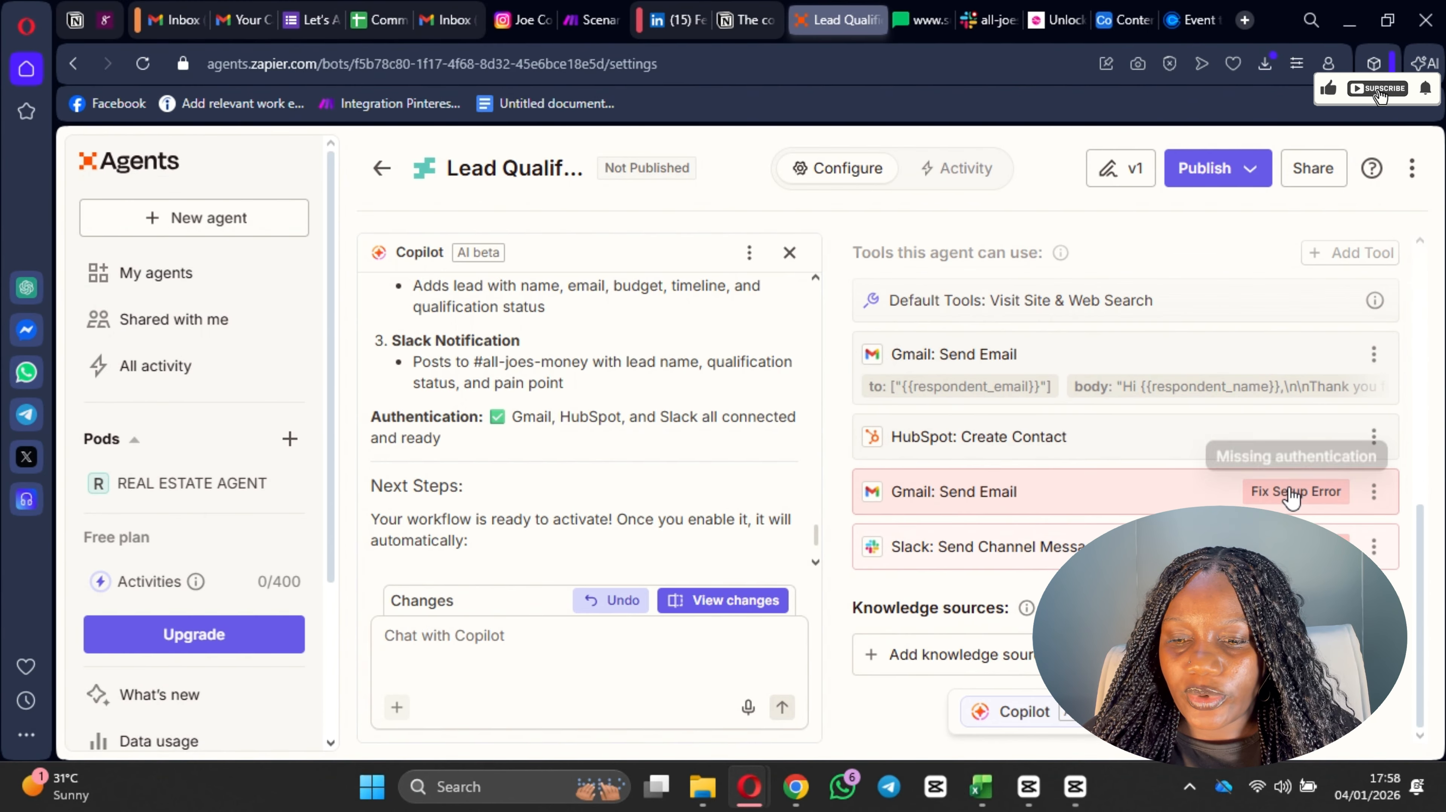
click(1277, 499)
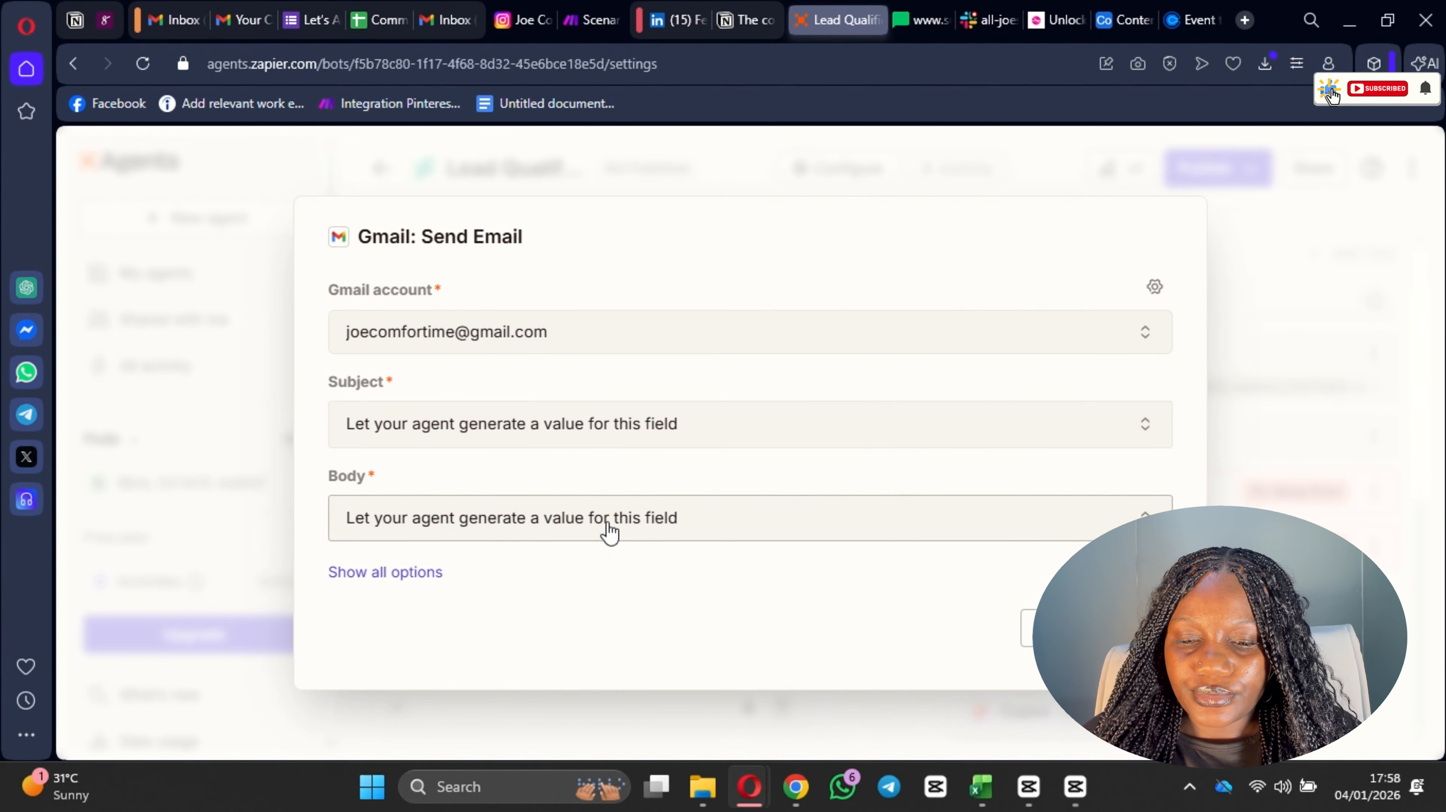
click(594, 438)
click(631, 442)
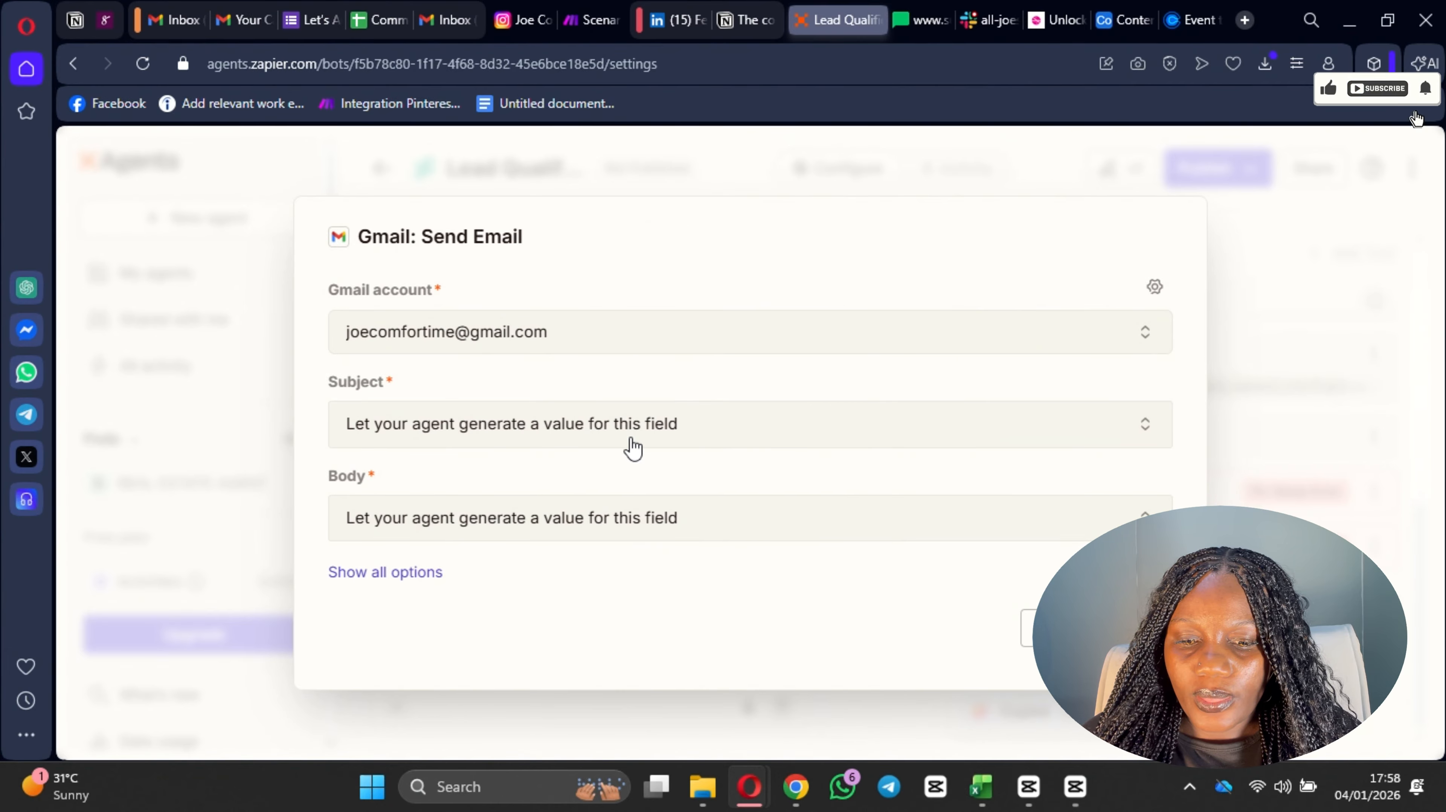
click(635, 533)
click(631, 528)
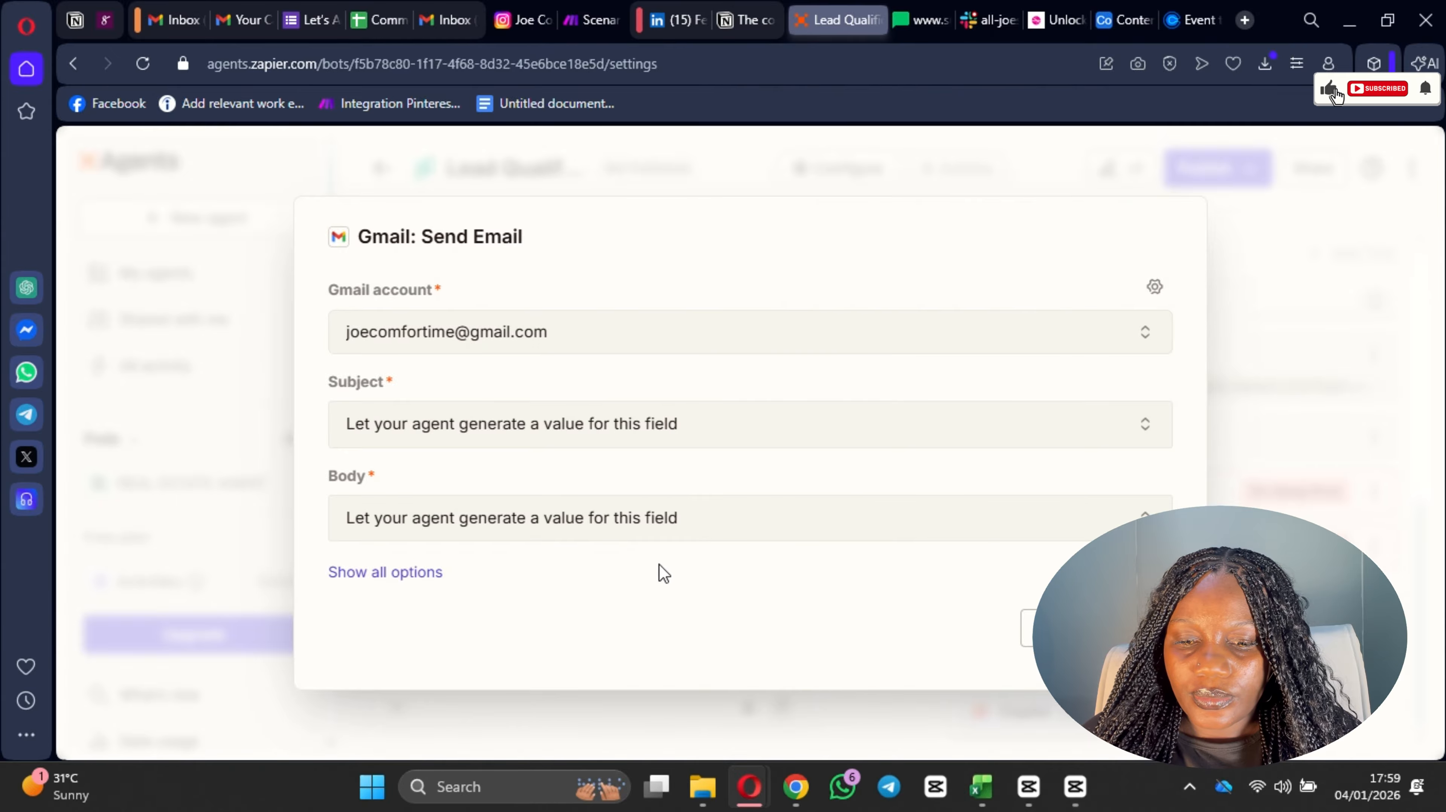
Step: Show all options of the Gmail tool and set From to "Let your agent select a value from one of these choices", using the connected Gmail address
click(408, 570)
scroll(607, 491, down, 10)
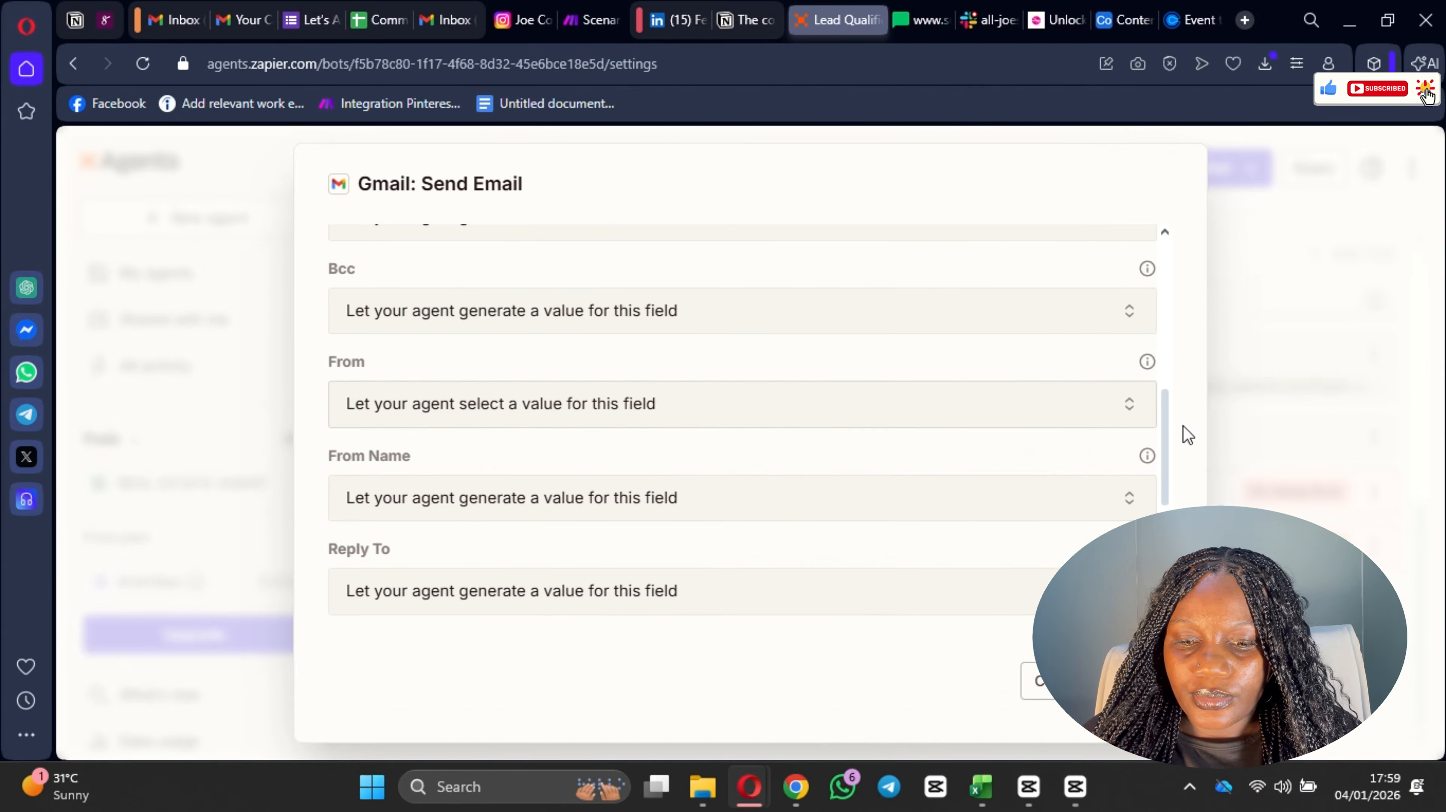
click(1074, 408)
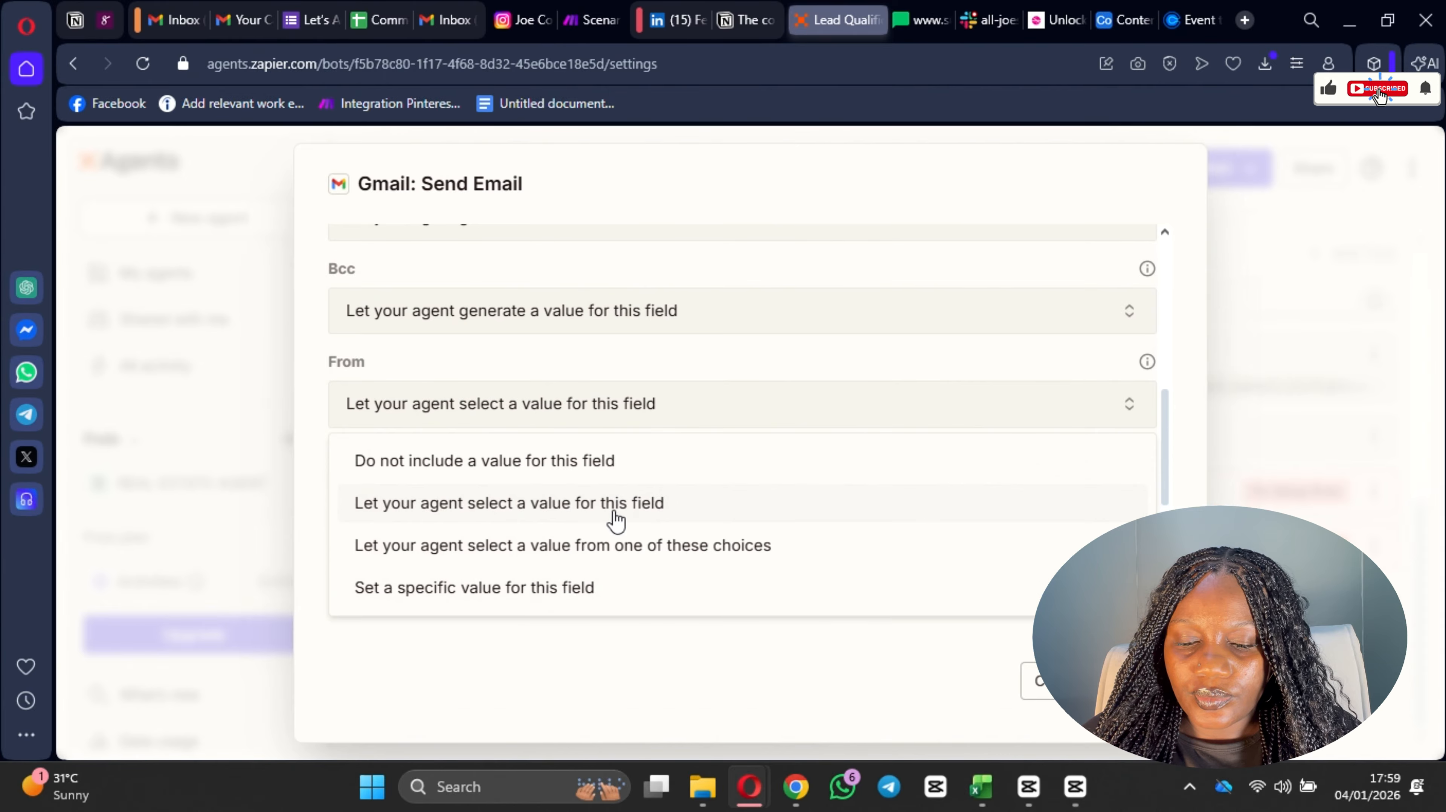
click(604, 466)
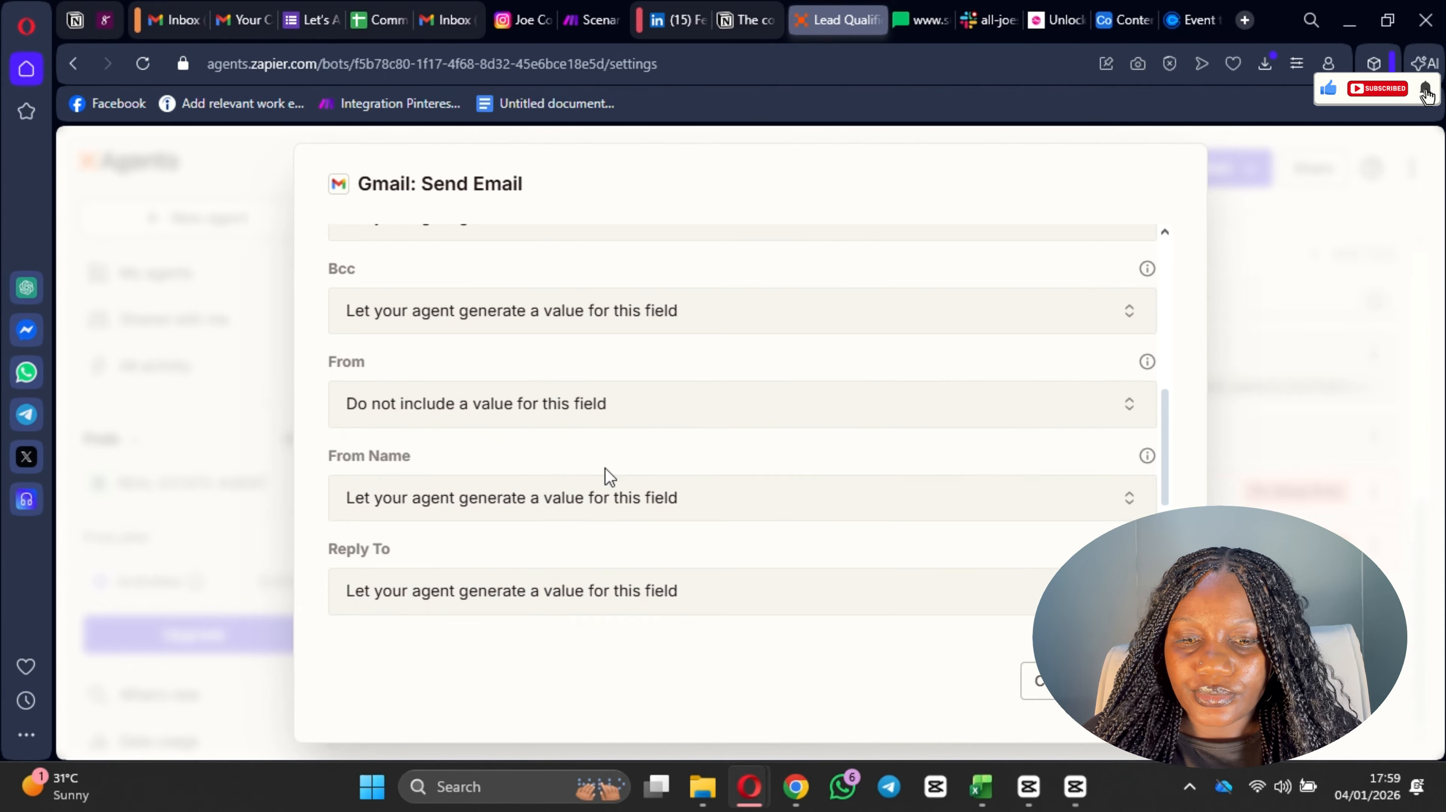
click(702, 421)
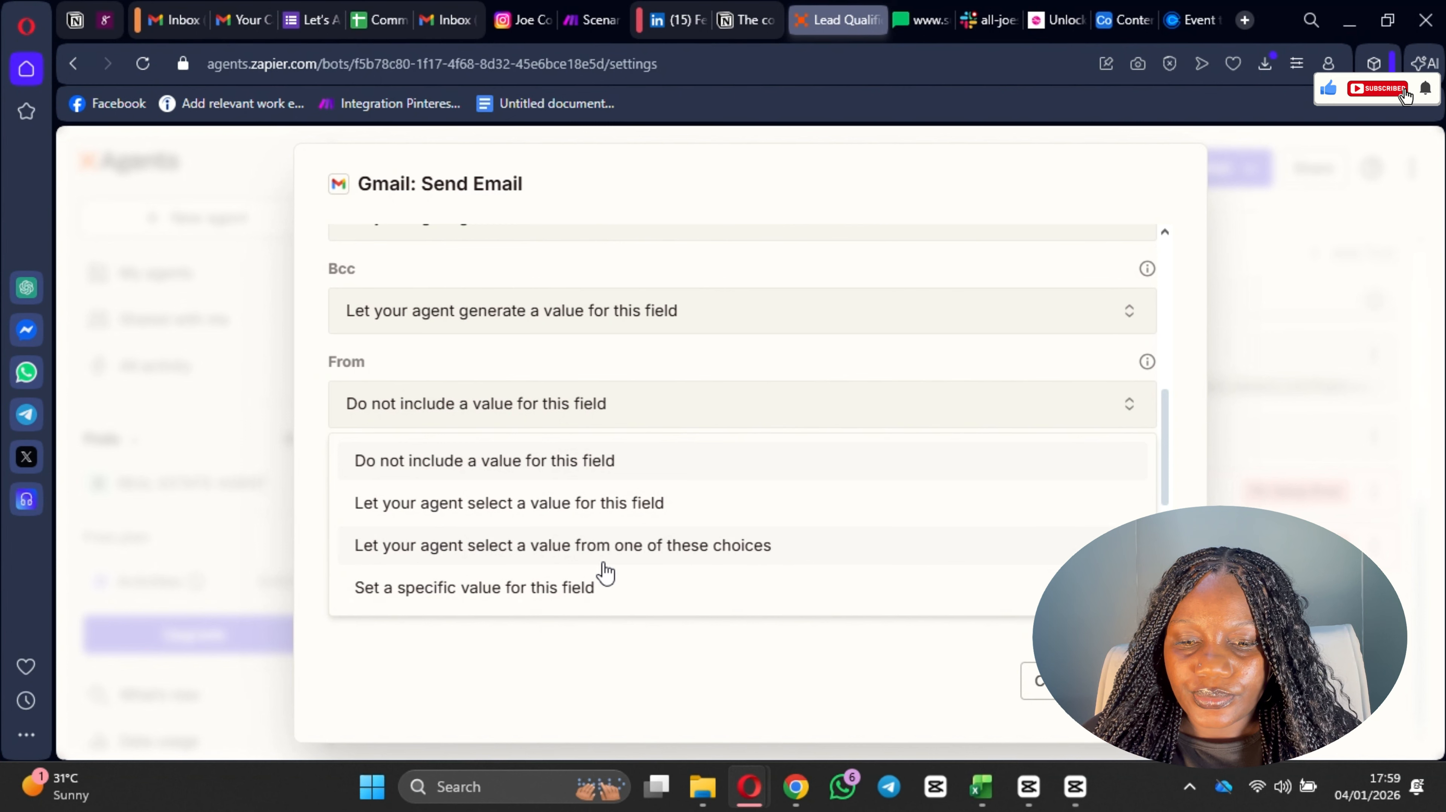
click(627, 552)
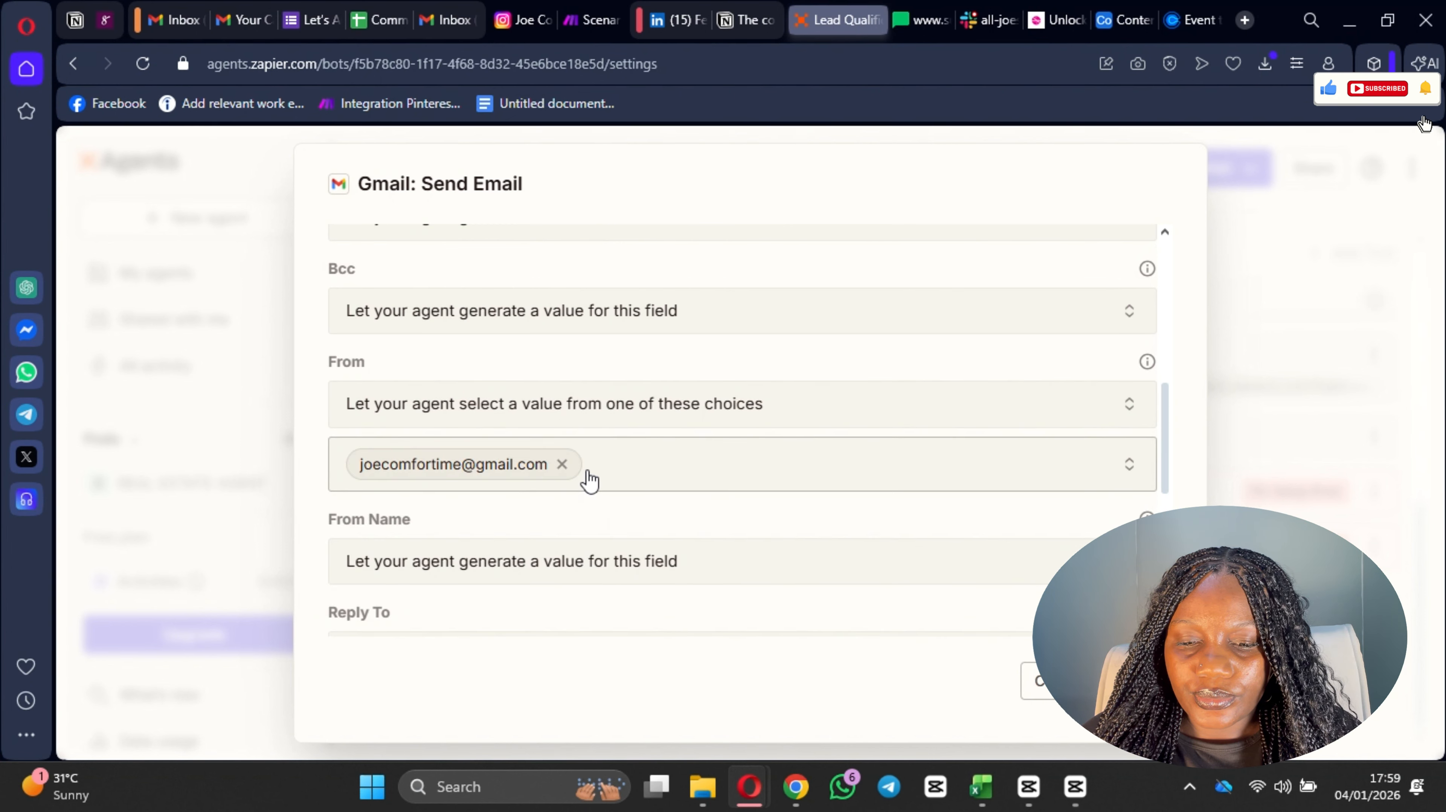
Step: Check the From address choices, and give the email's From Name the specific value "Ai Grilie"
click(696, 458)
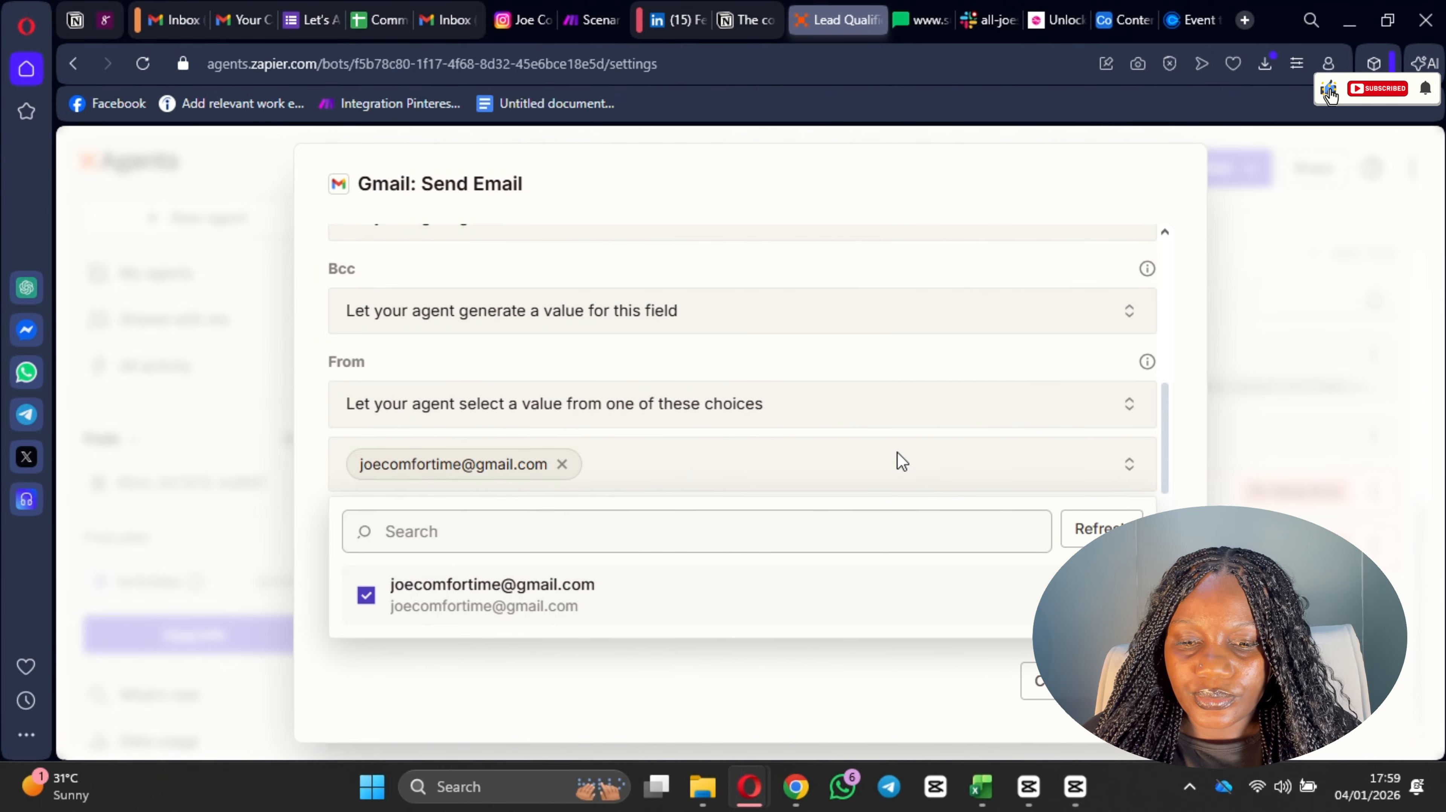
click(1252, 506)
scroll(645, 575, down, 4)
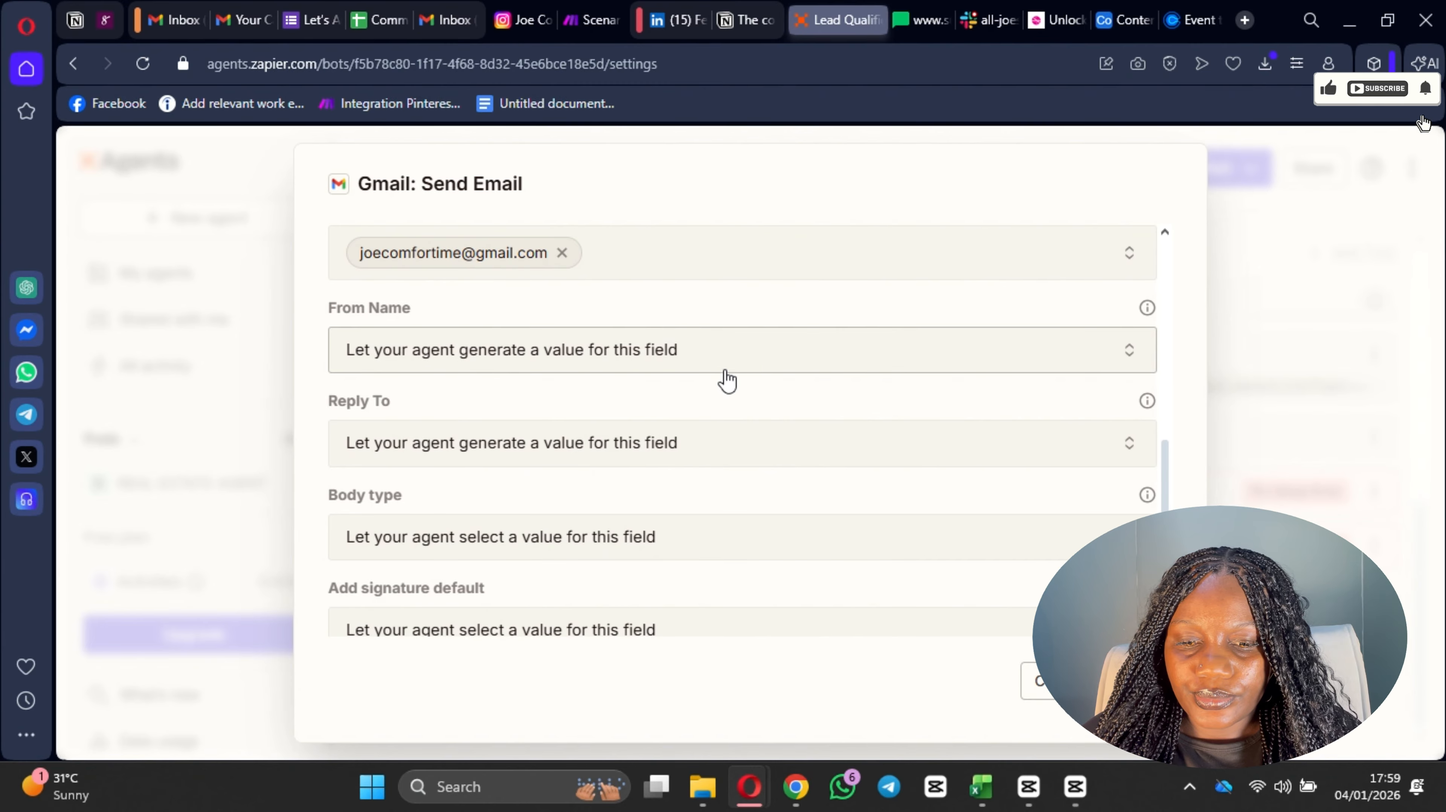
click(742, 368)
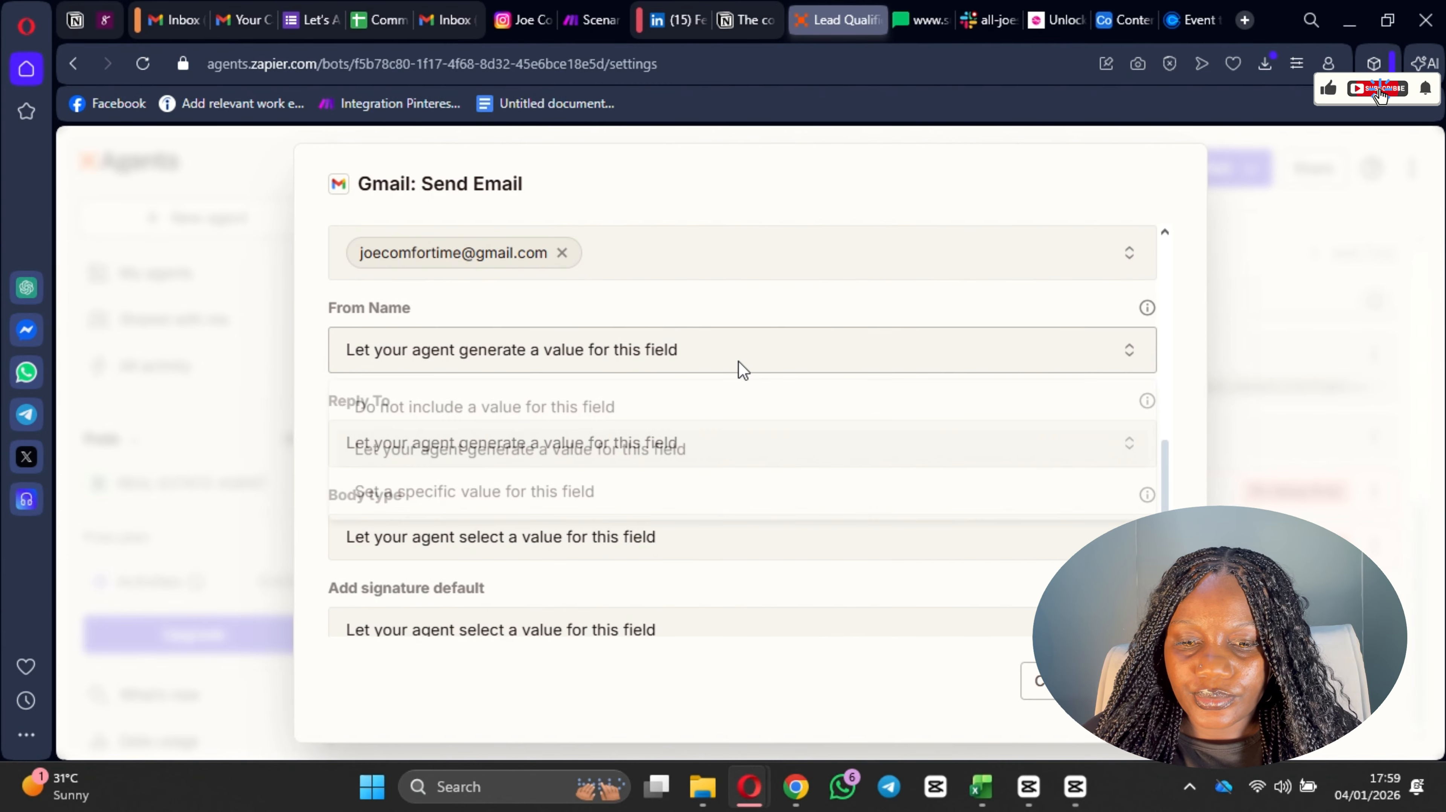
click(596, 500)
click(600, 410)
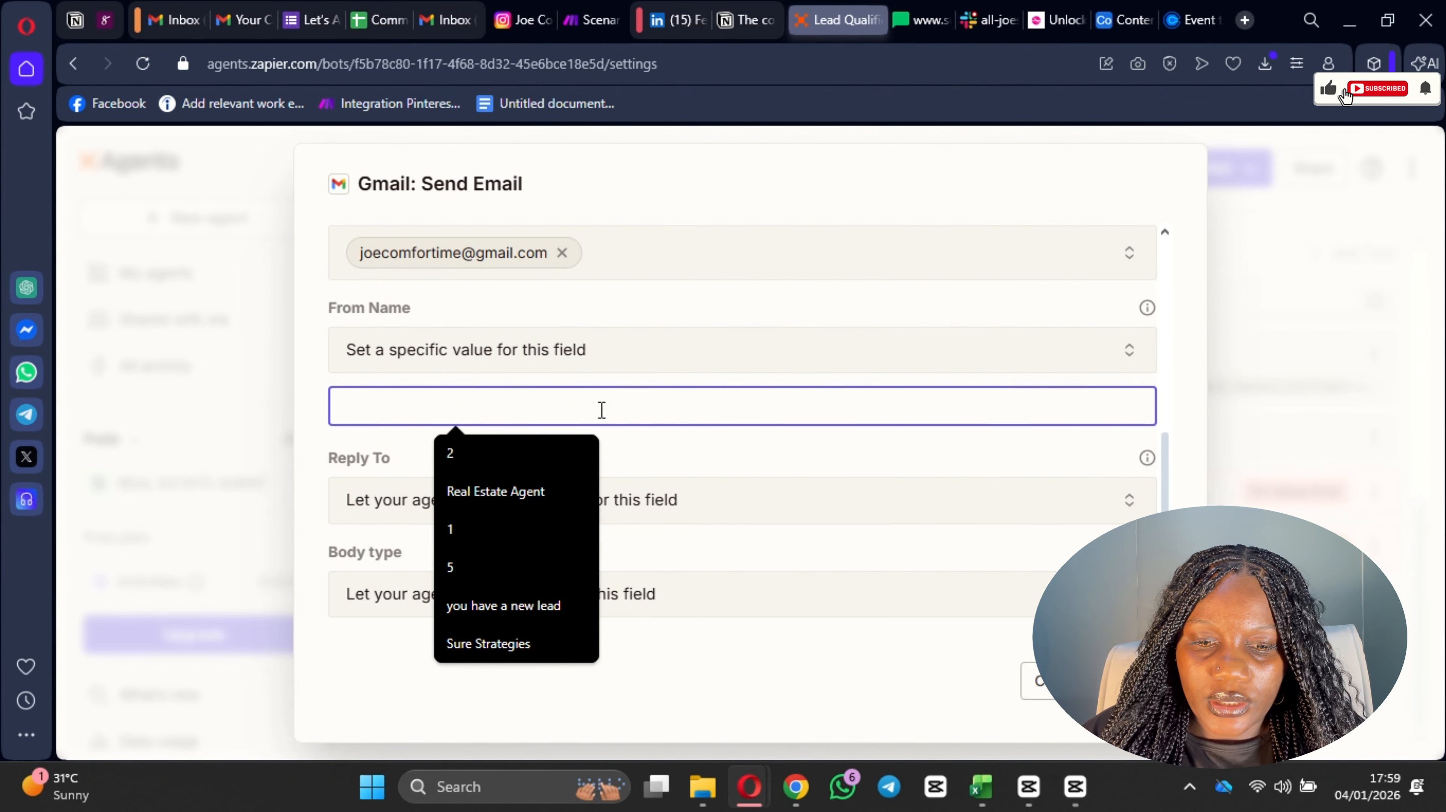
text(JO)
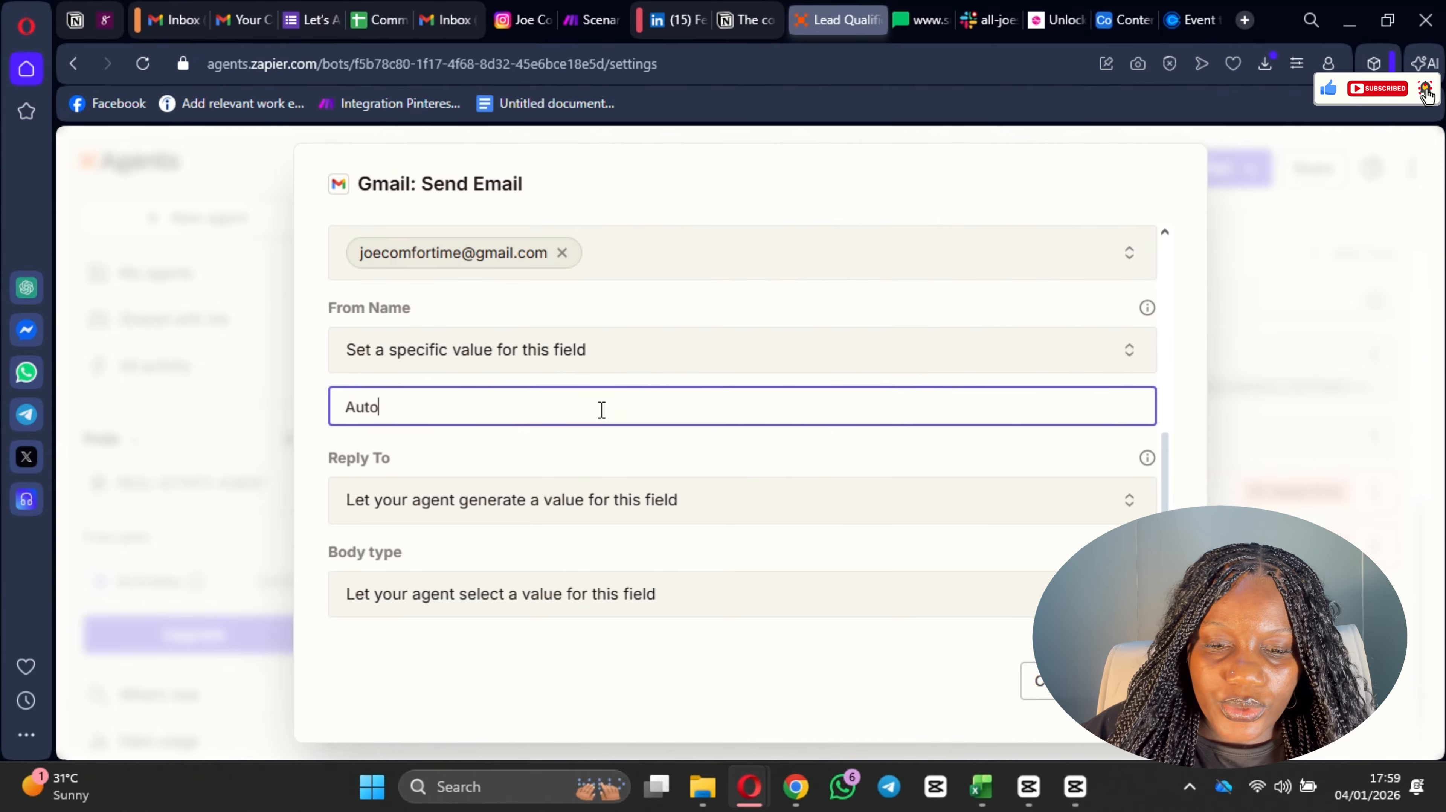
key(BackSpace)
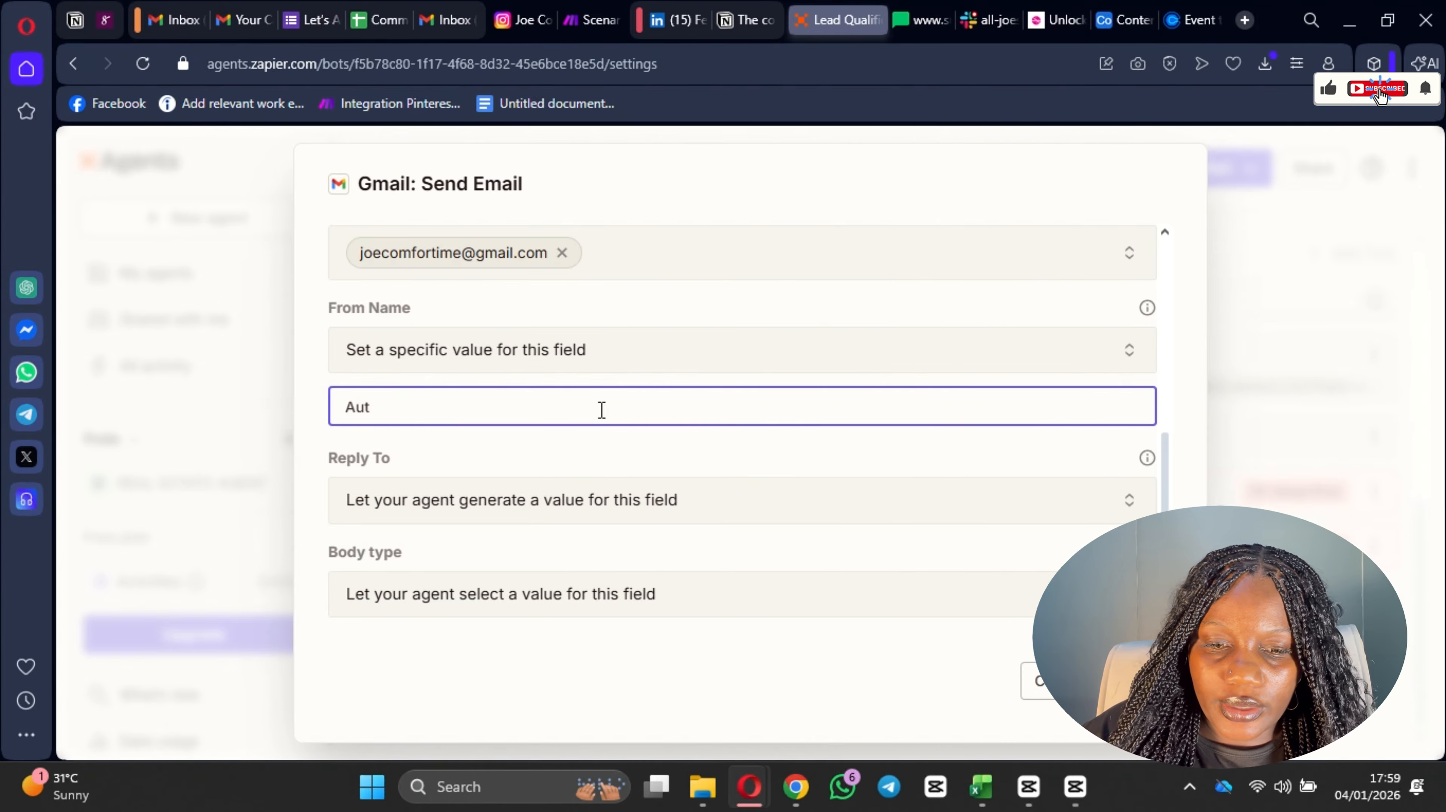
text(i Gl)
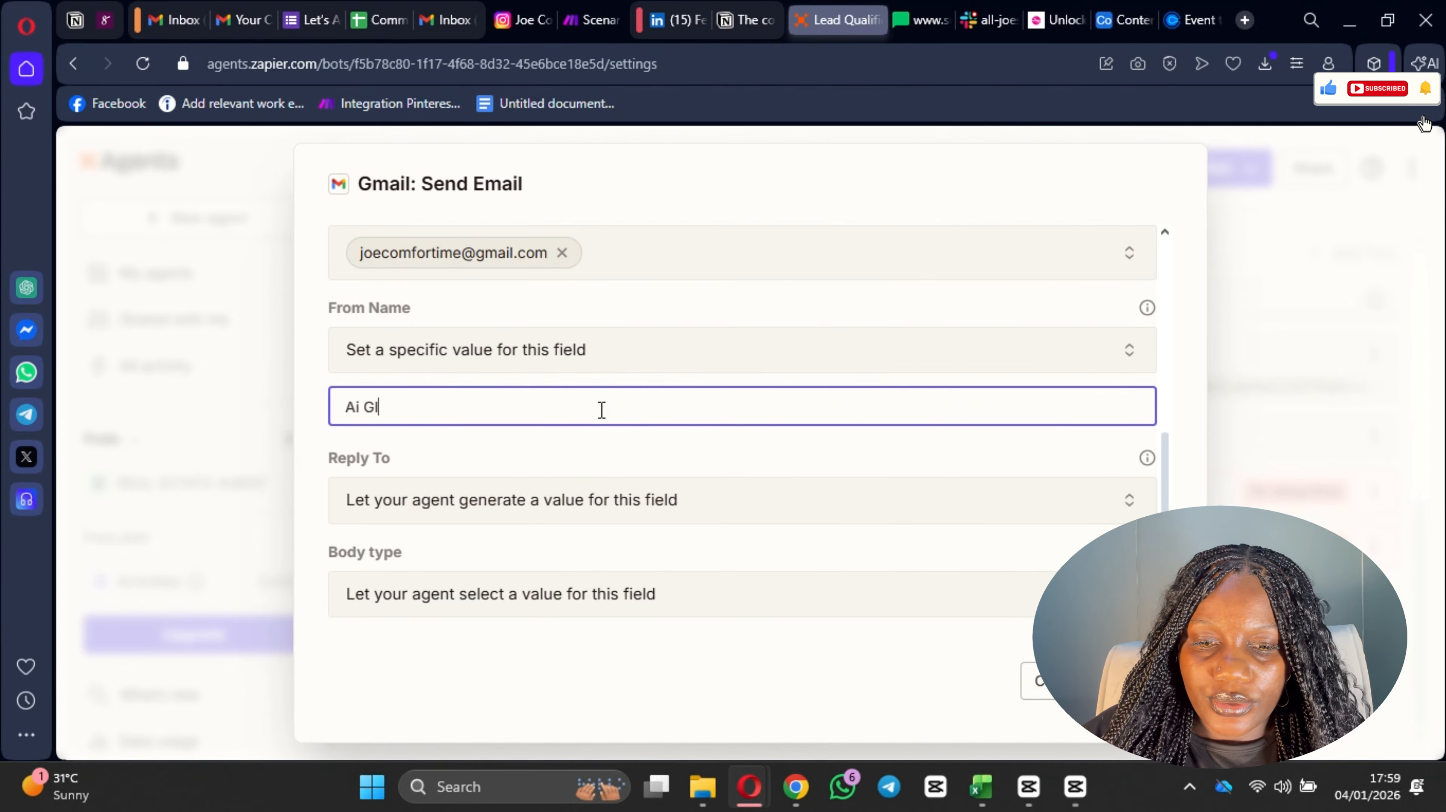
text(r)
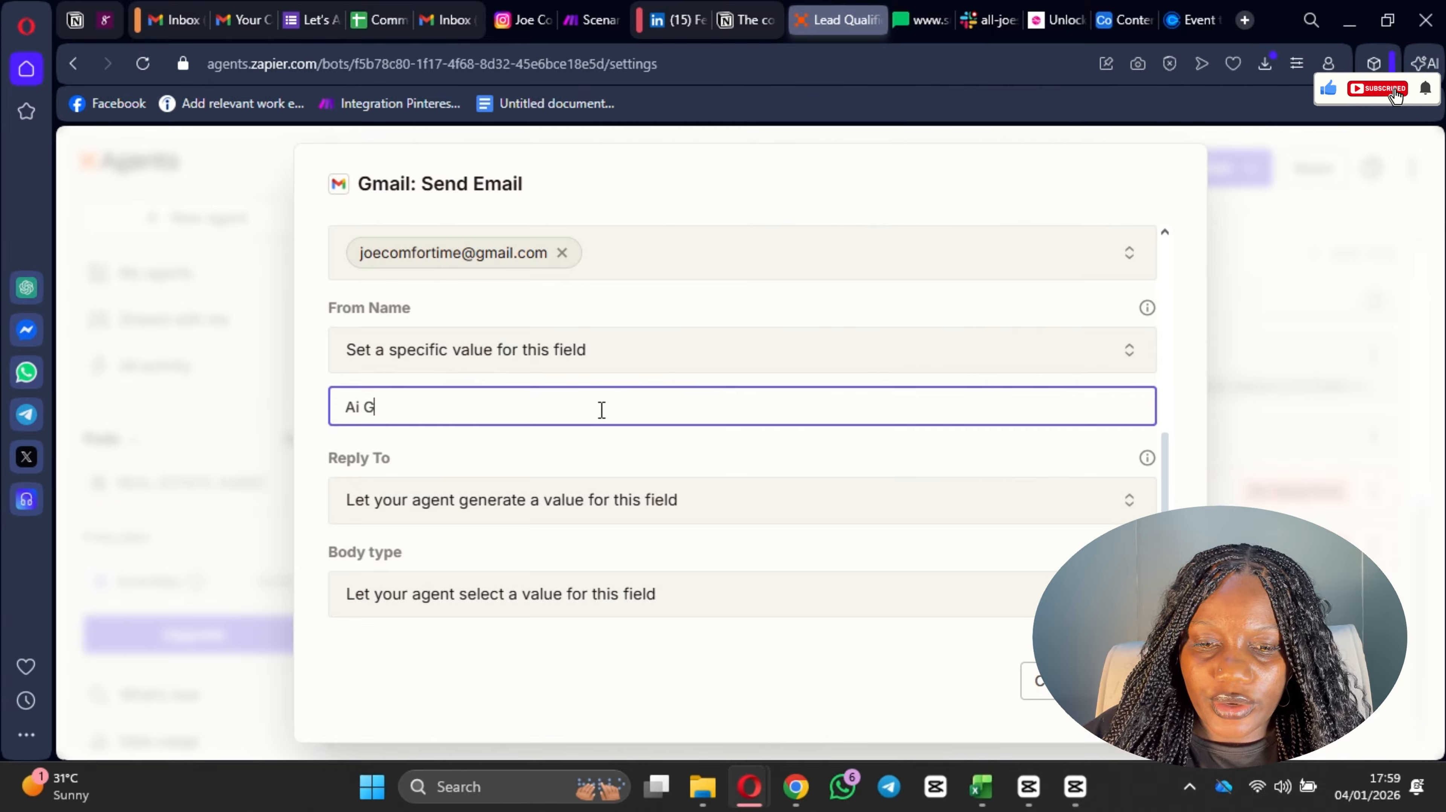
text(rlie)
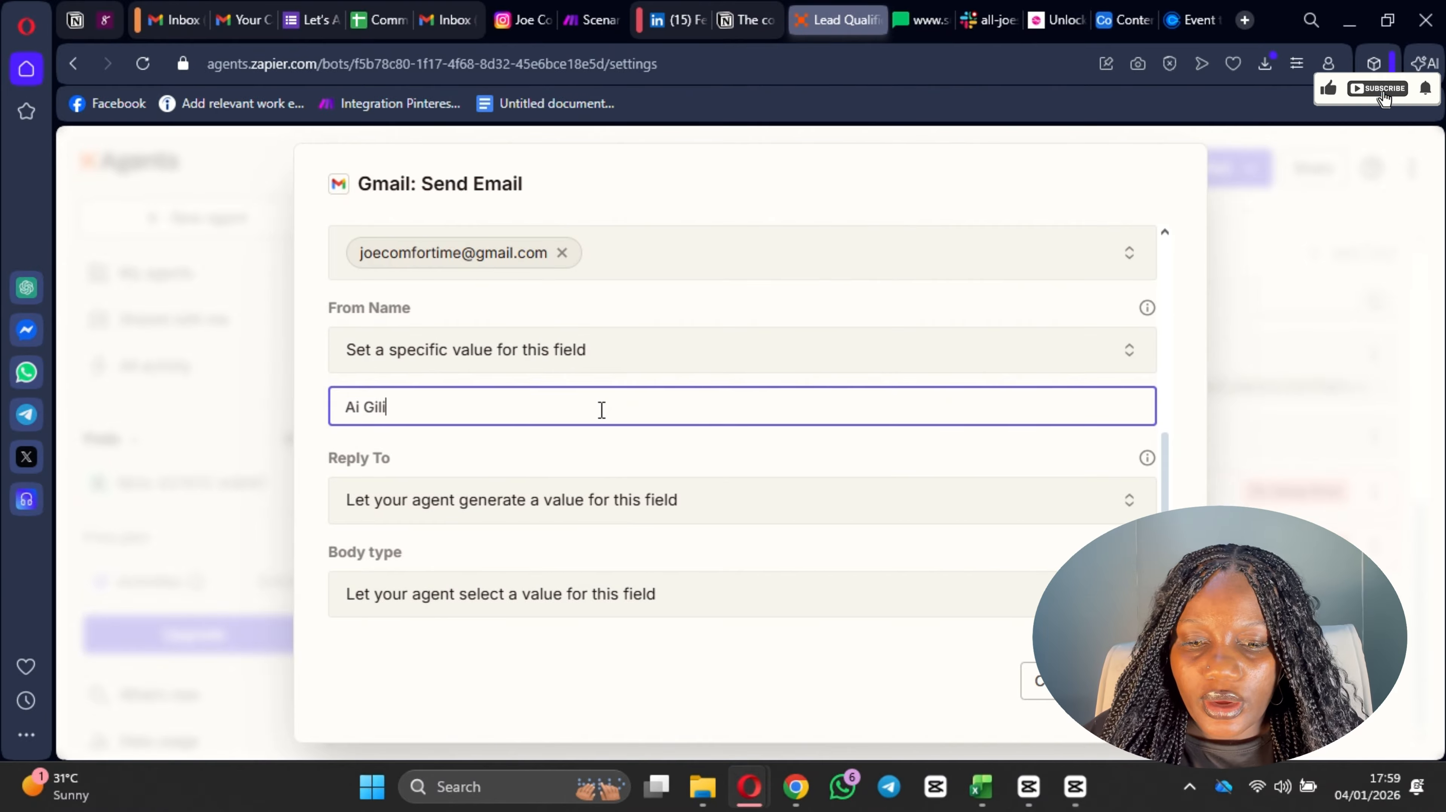
key(BackSpace)
key(BackSpace)
key(BackSpace)
key(BackSpace)
key(BackSpace)
text(rilei)
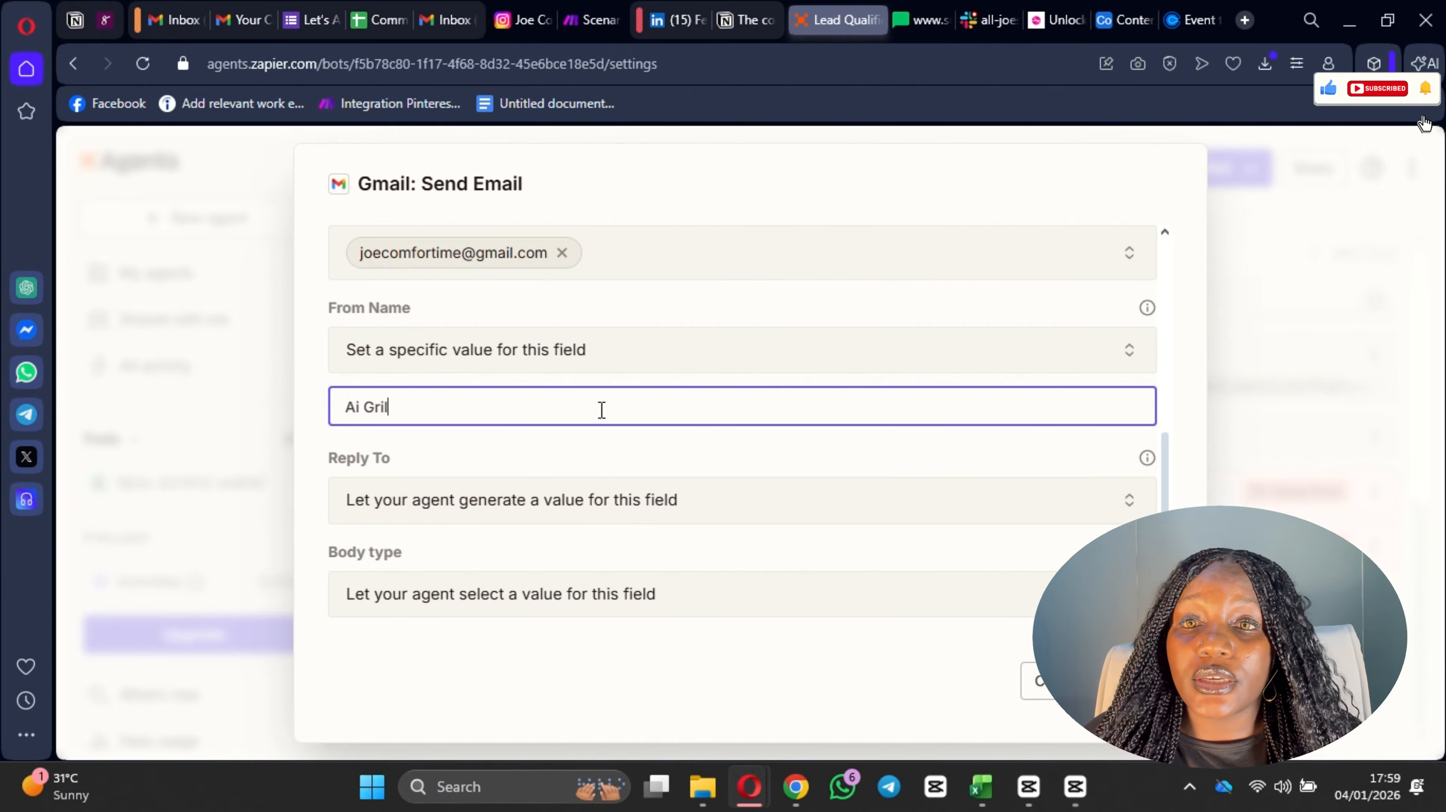
key(BackSpace)
key(BackSpace)
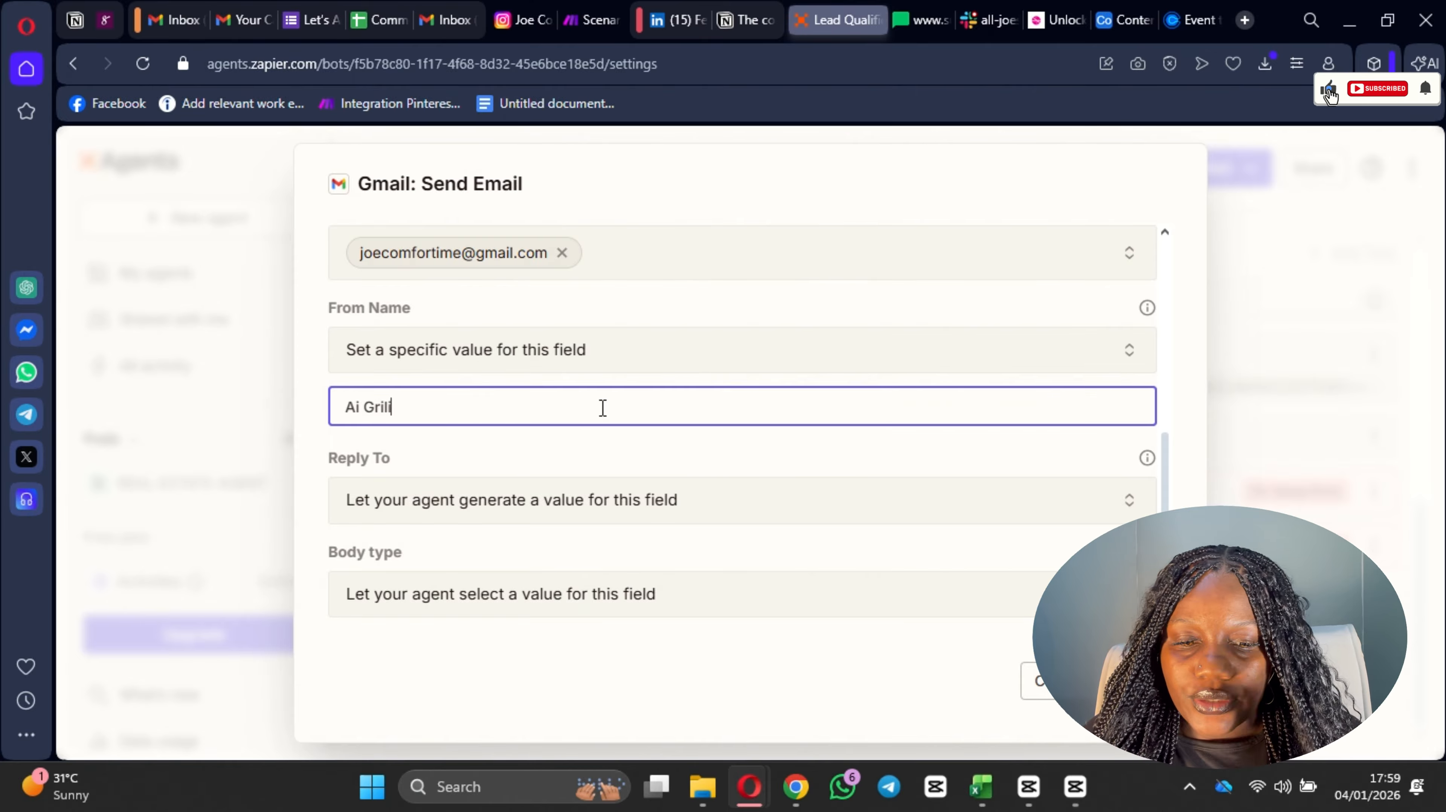
text(ie)
Step: Check the Reply To value options and the remaining optional fields, and save the Gmail: Send Email tool setup
scroll(765, 508, down, 3)
scroll(456, 382, up, 2)
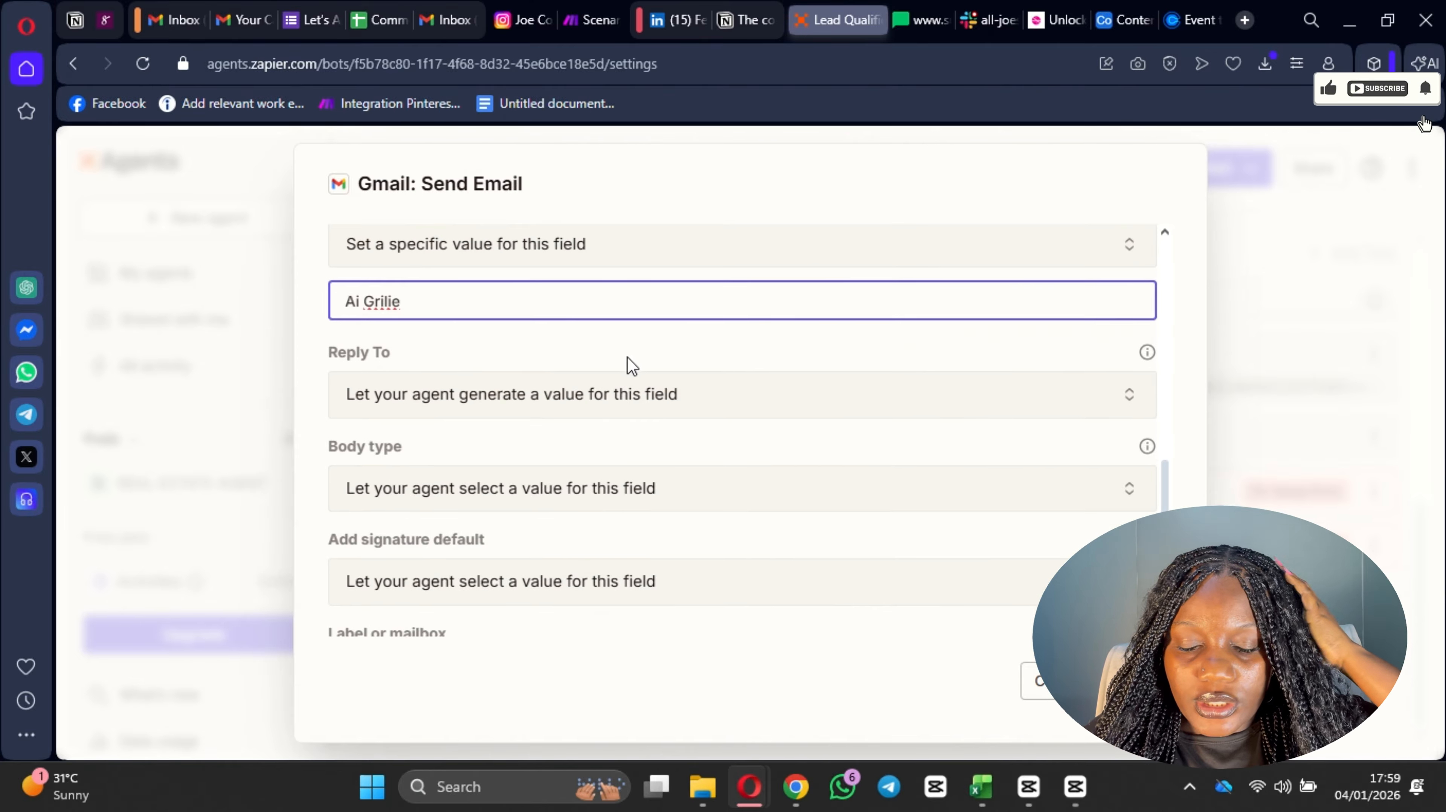
scroll(575, 303, up, 2)
scroll(532, 497, down, 2)
click(513, 393)
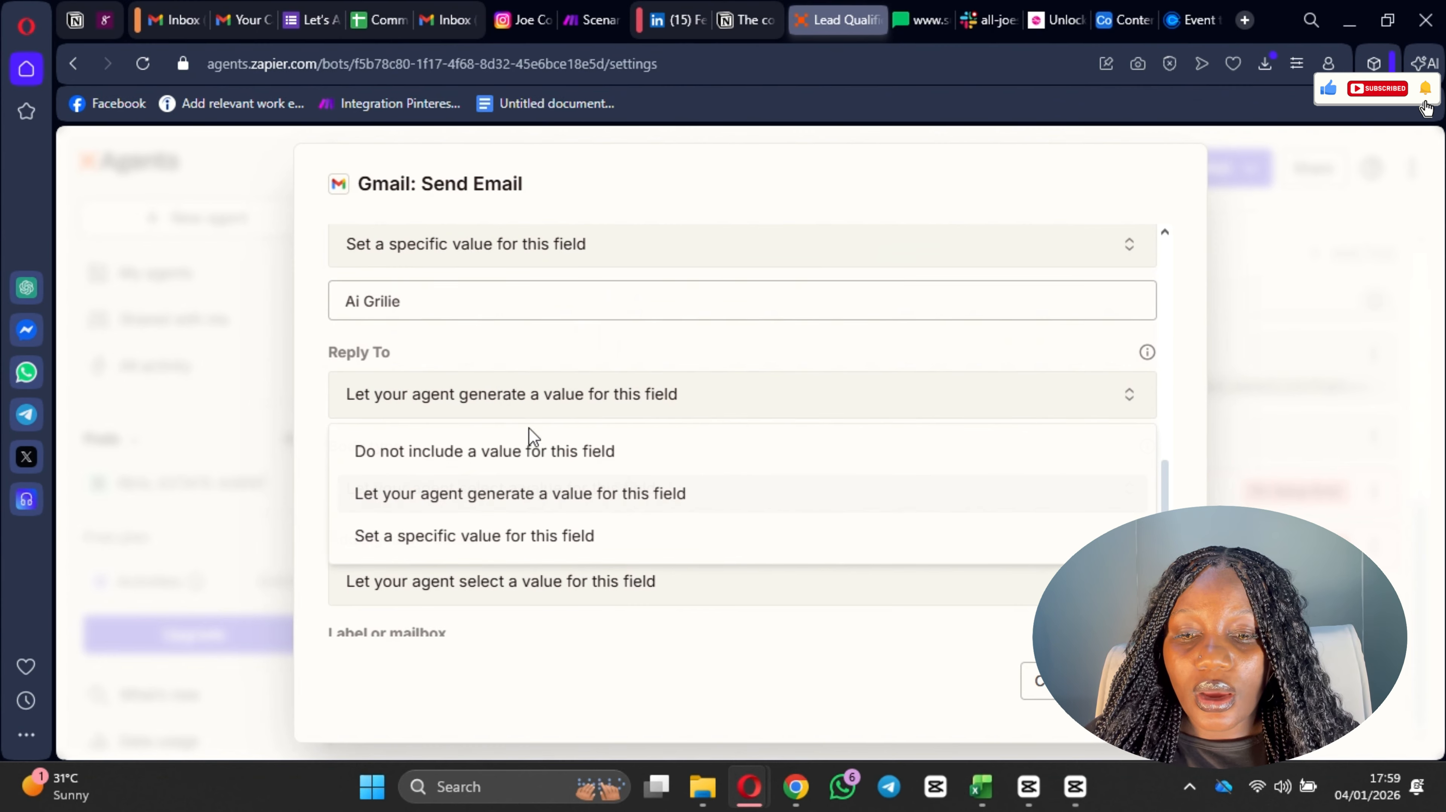
click(714, 360)
scroll(494, 419, down, 3)
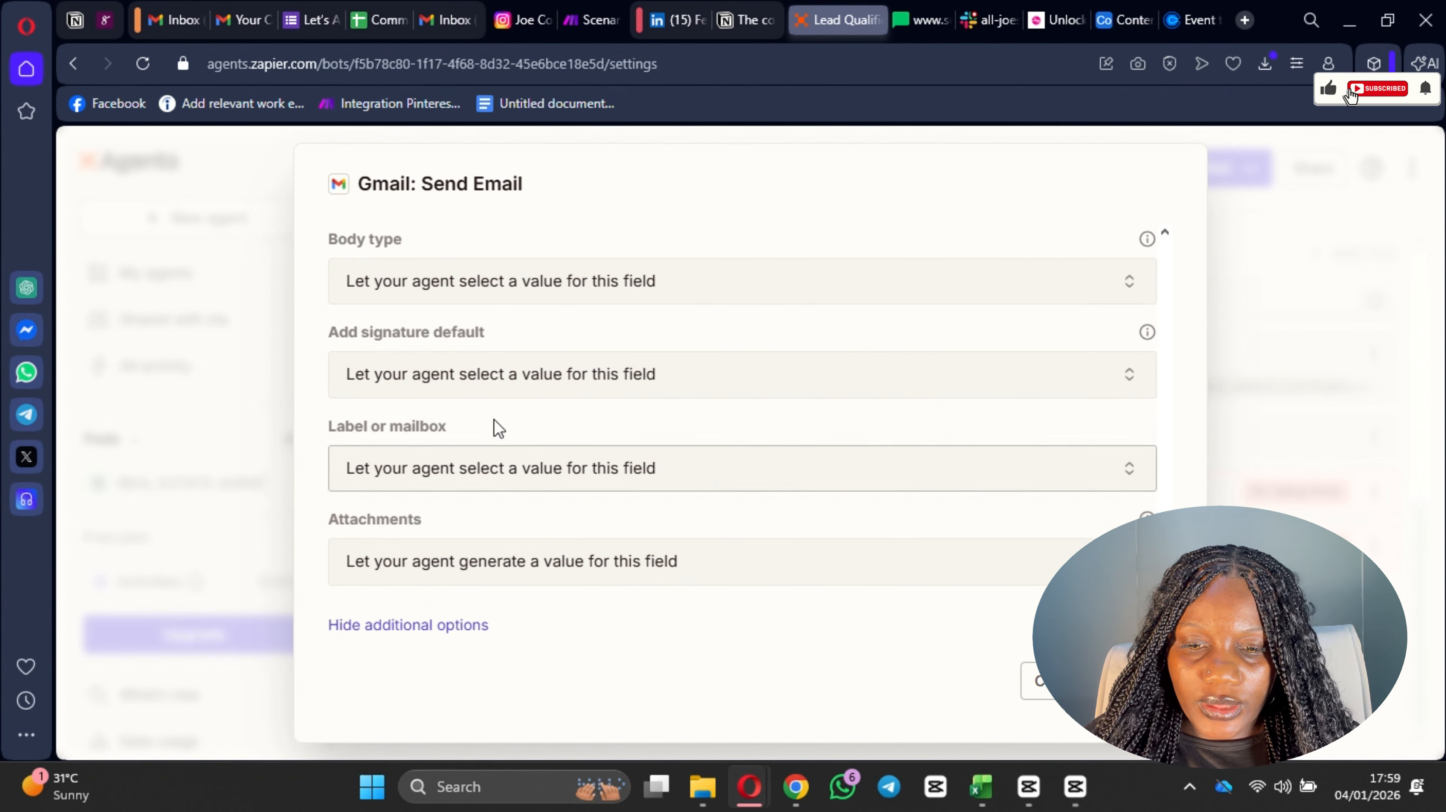
scroll(604, 310, up, 2)
scroll(660, 422, down, 1)
scroll(660, 421, down, 1)
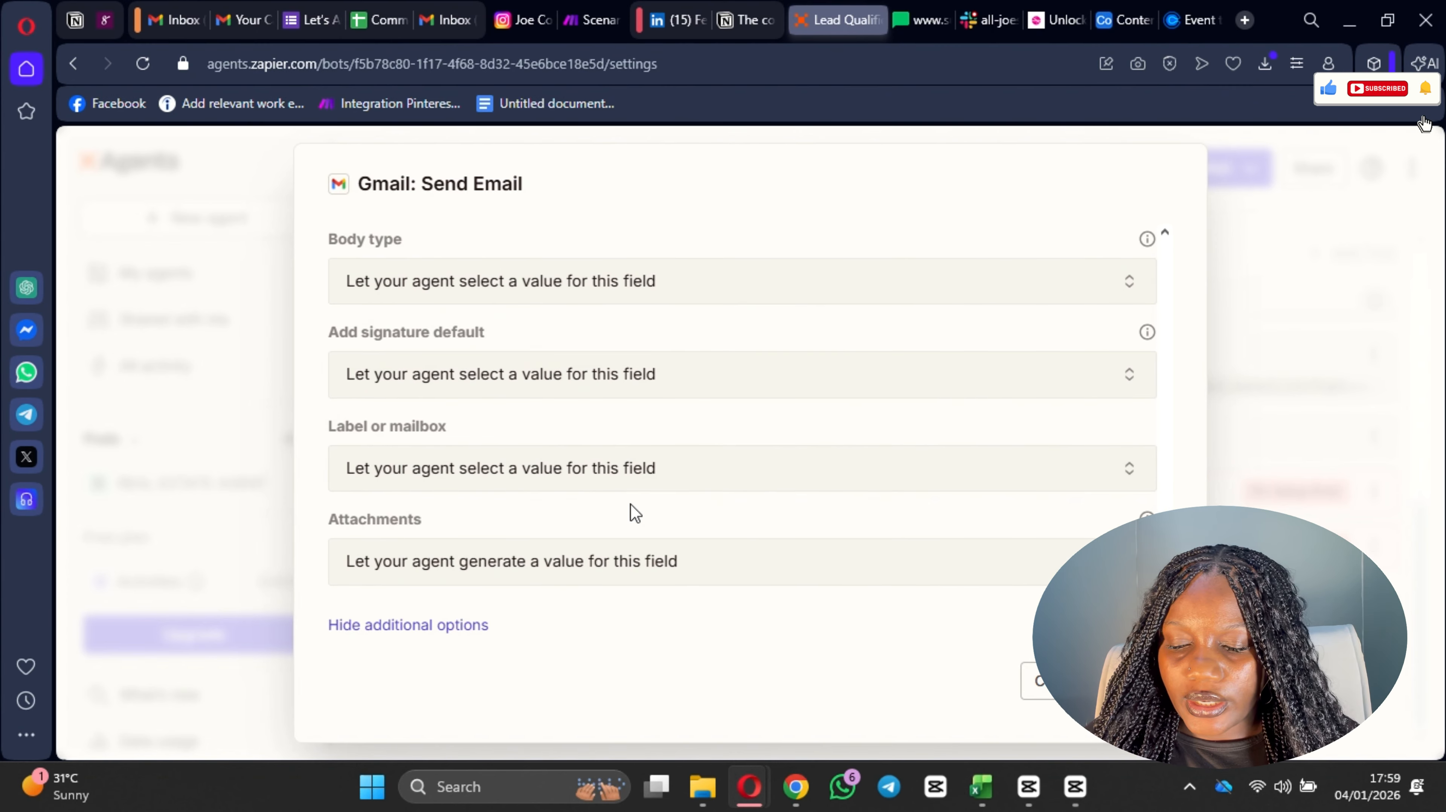
click(1062, 681)
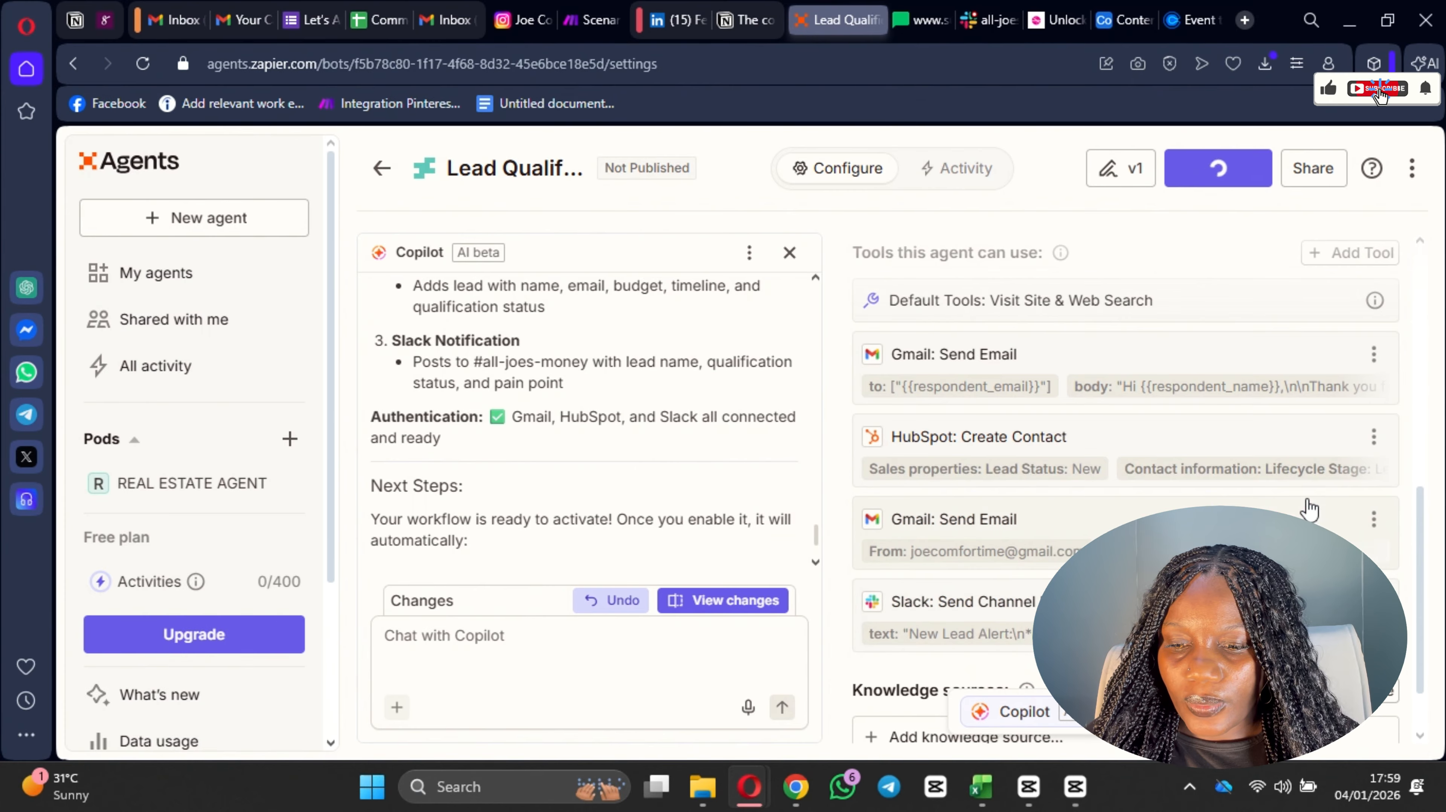
Step: Run a test of the agent in Agent Preview and reread its qualification, email, HubSpot and Slack instructions
scroll(1309, 509, down, 2)
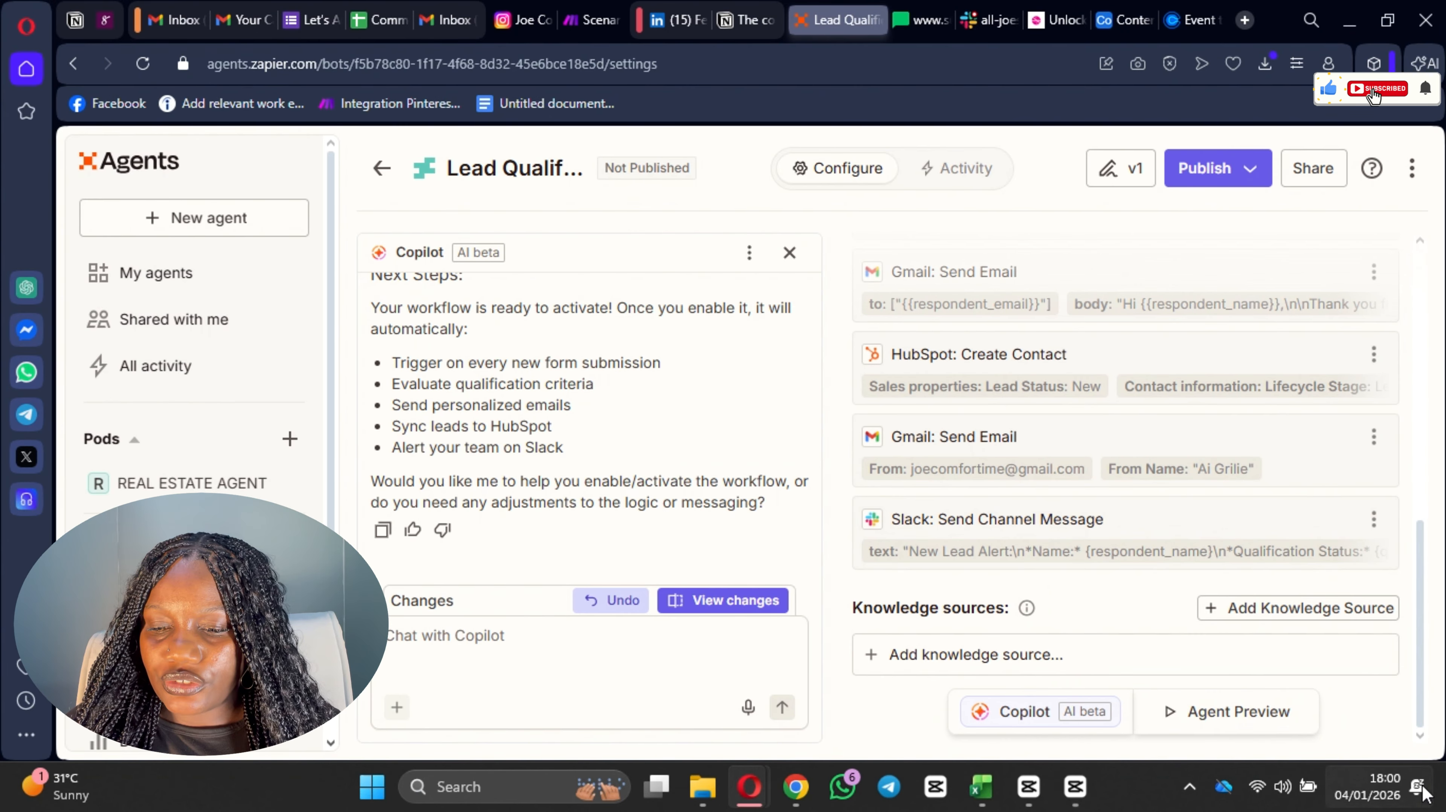
click(1231, 717)
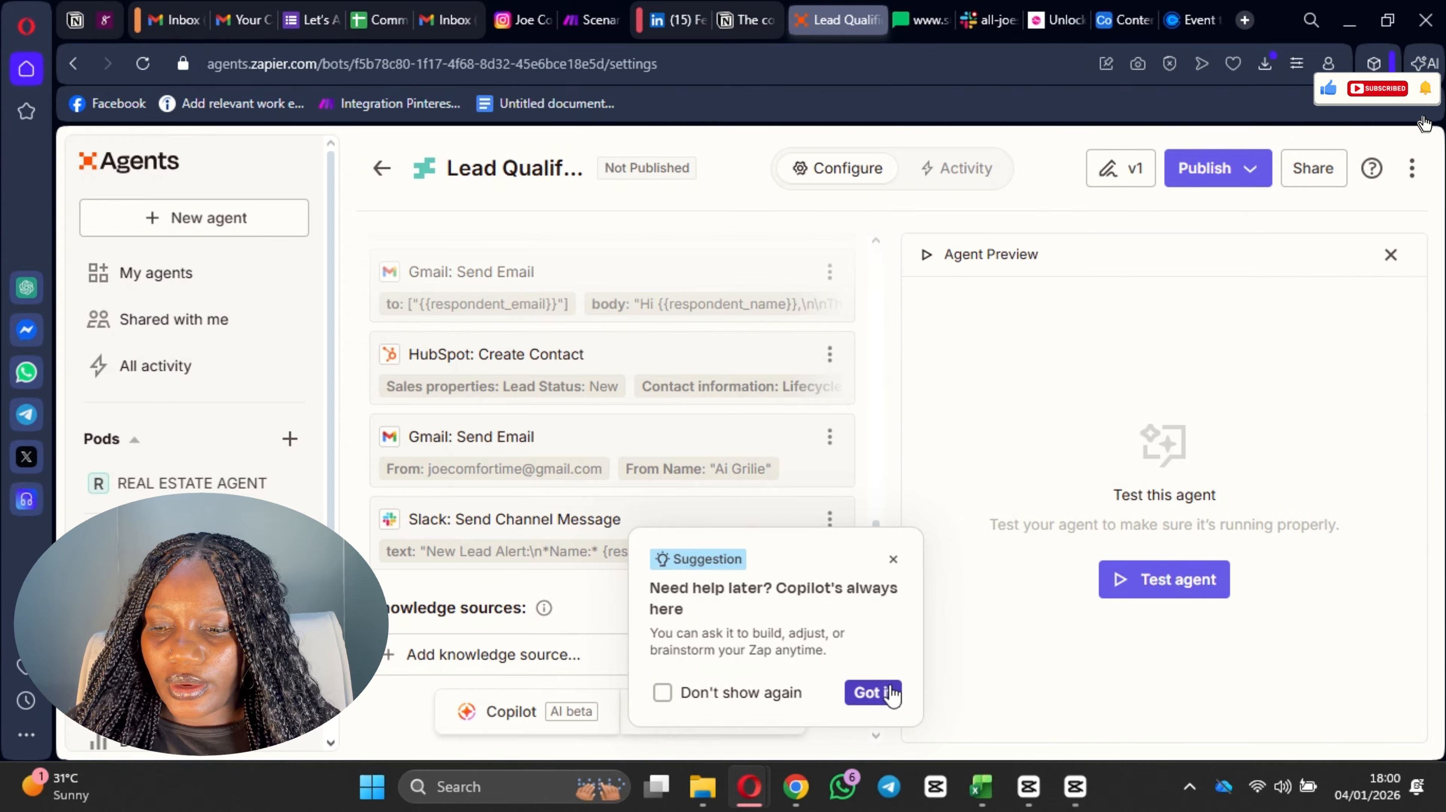
click(875, 693)
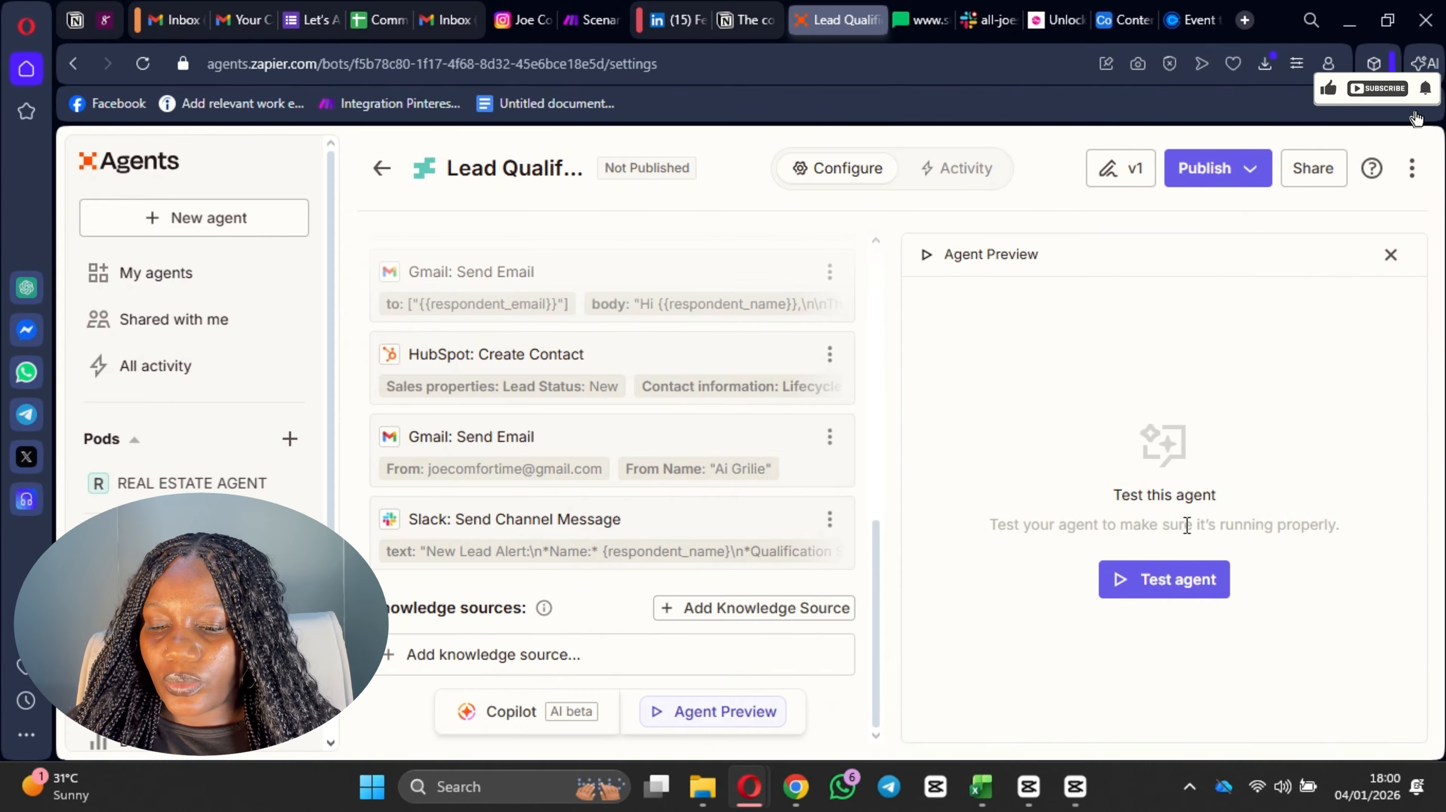
click(1158, 589)
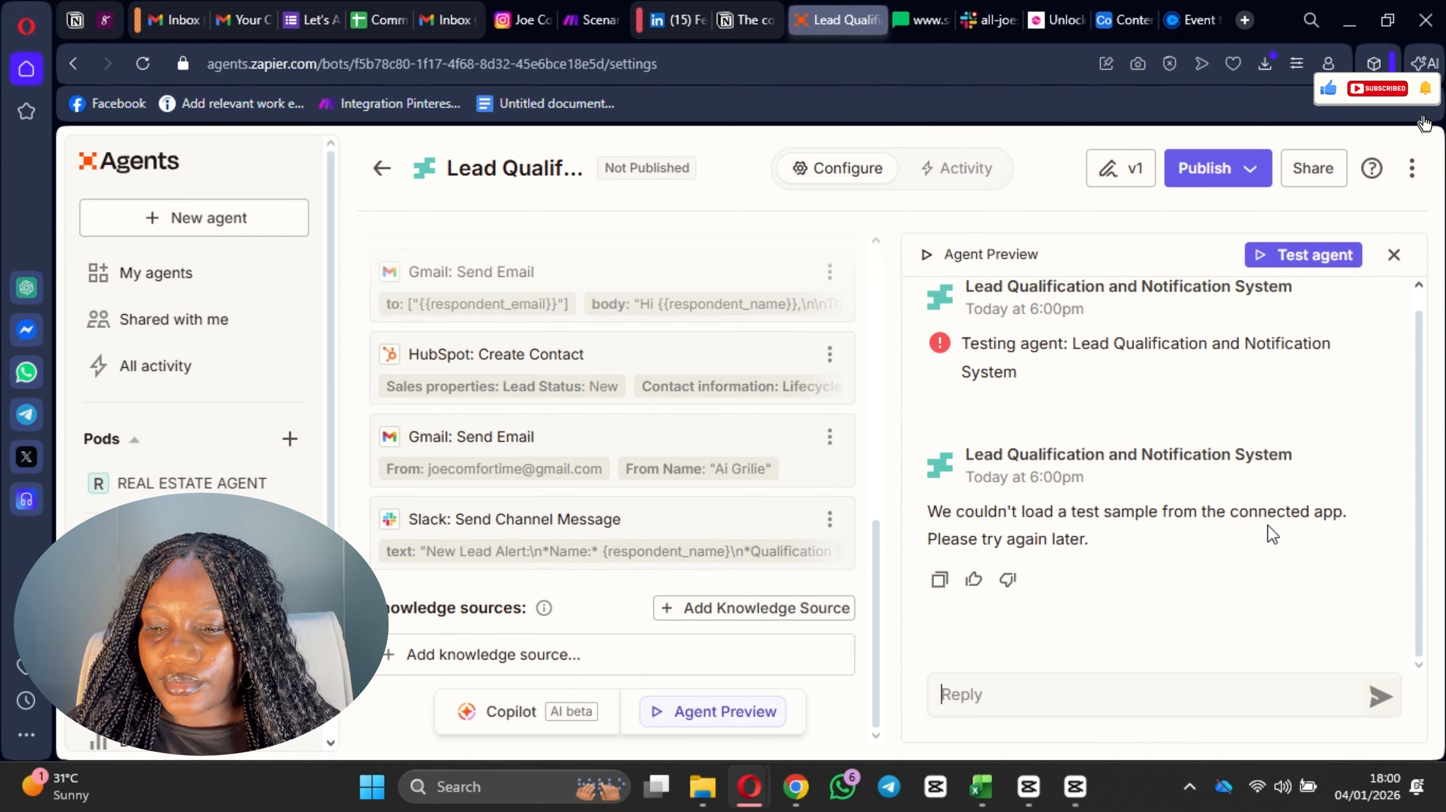
scroll(1272, 534, up, 1)
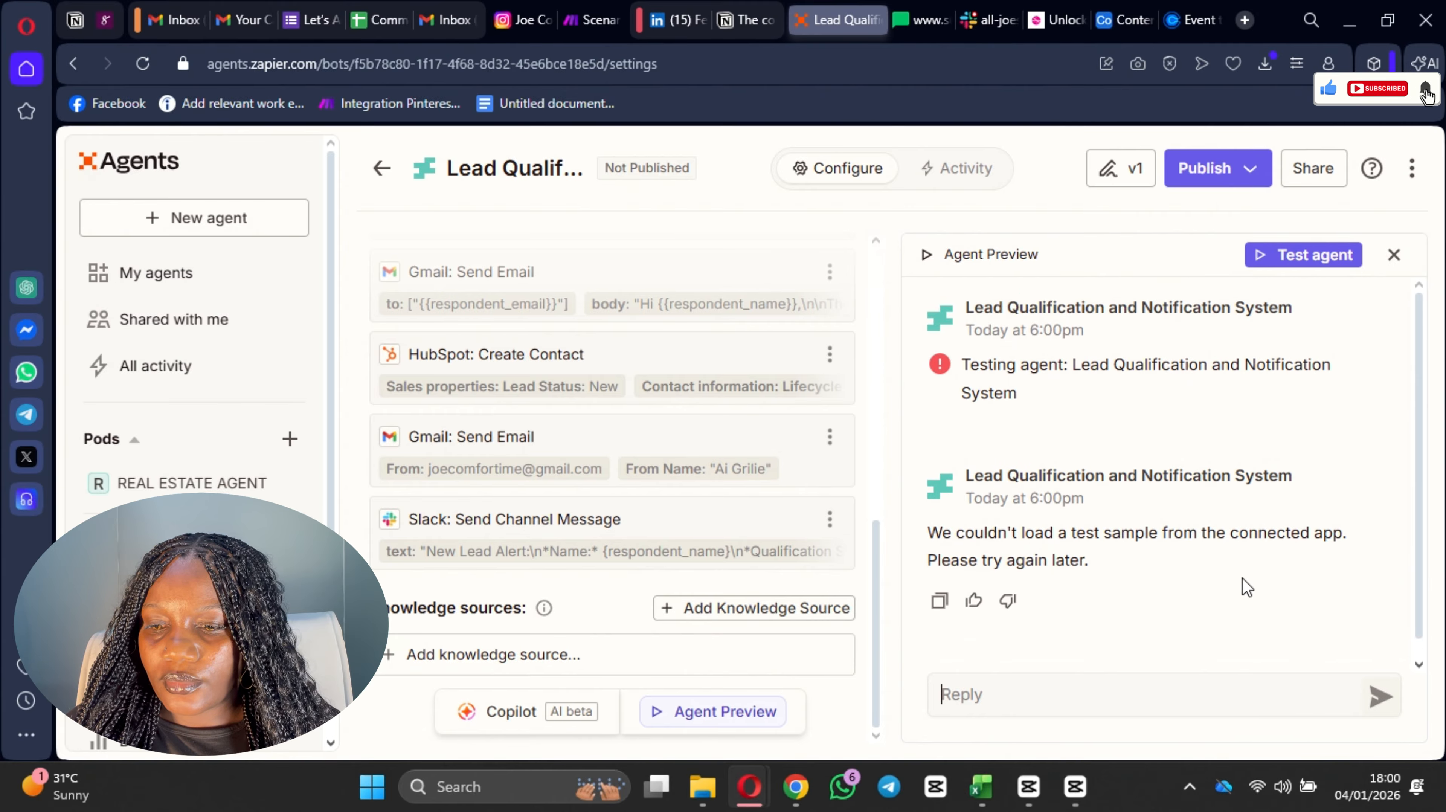
scroll(775, 461, up, 10)
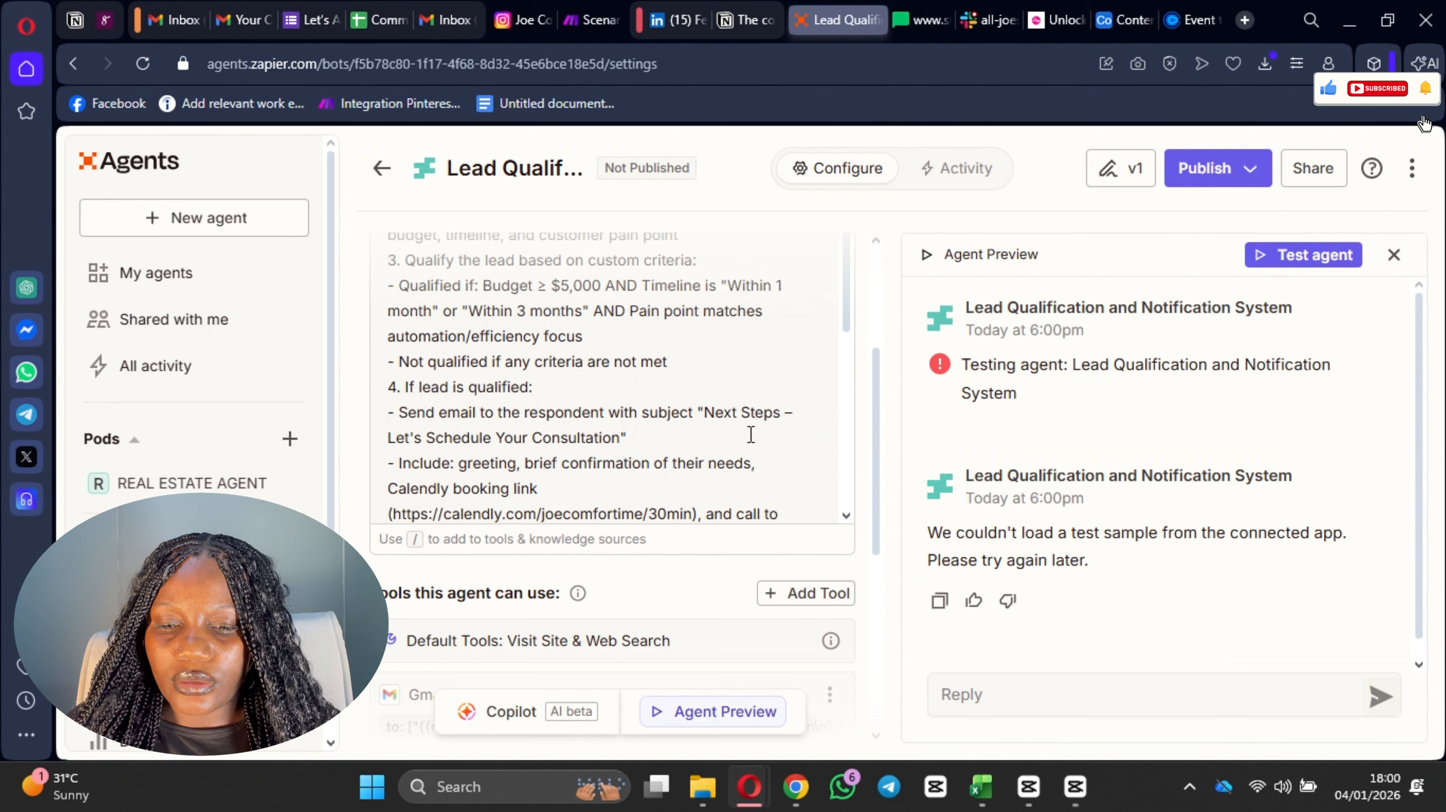
scroll(726, 452, down, 8)
scroll(679, 481, up, 3)
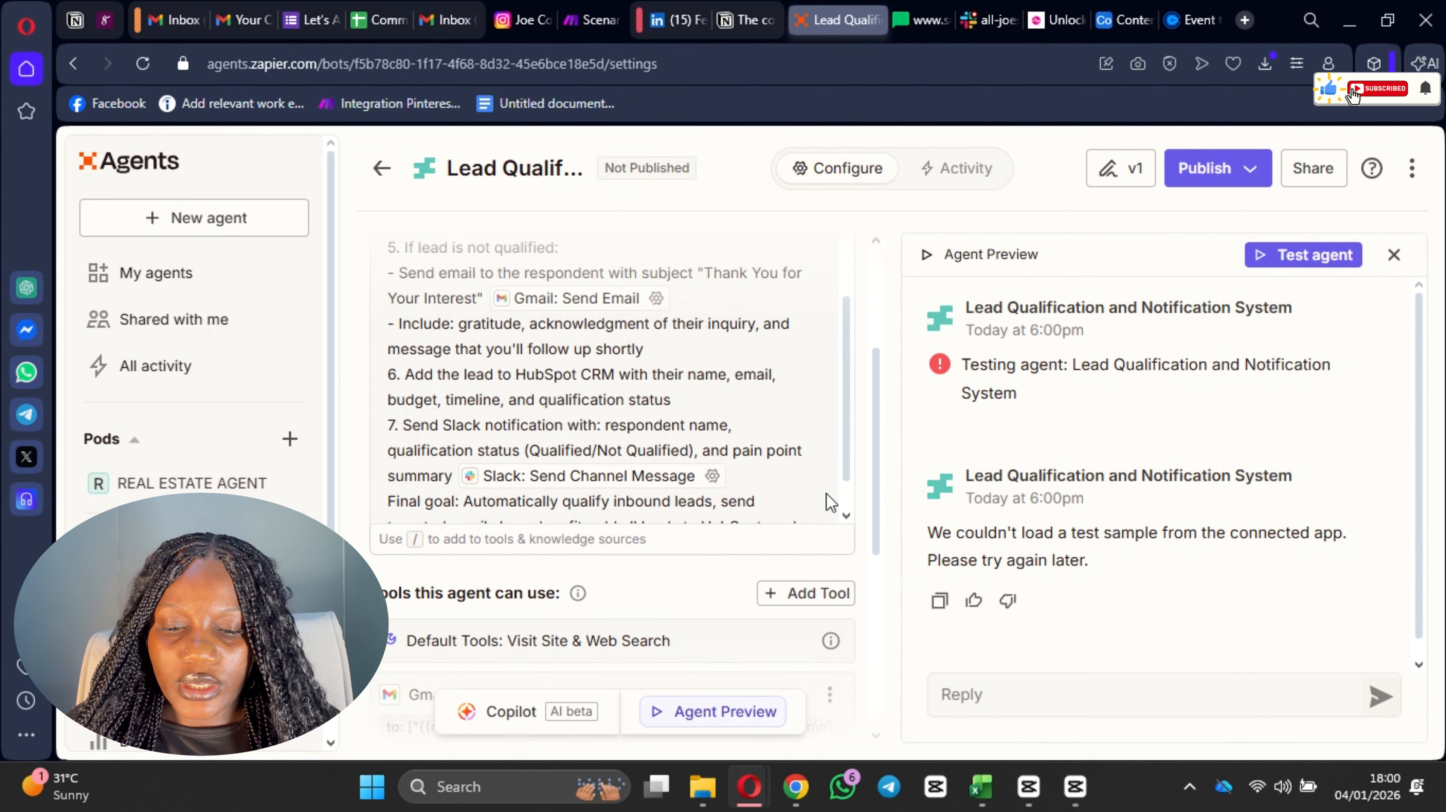
scroll(827, 495, down, 8)
Step: Open the "Let's Automate Your Business" Google Form from its copied link in a new tab and submit a response
key(ctrl+t)
text(https://docs.google.com/forms/d/e/1FAIpQLSd94RYK3-sI_KTi4NEC9N-ZlrX1R2VExV4m5QNKQKLa0VOobQ/viewform?usp=header)
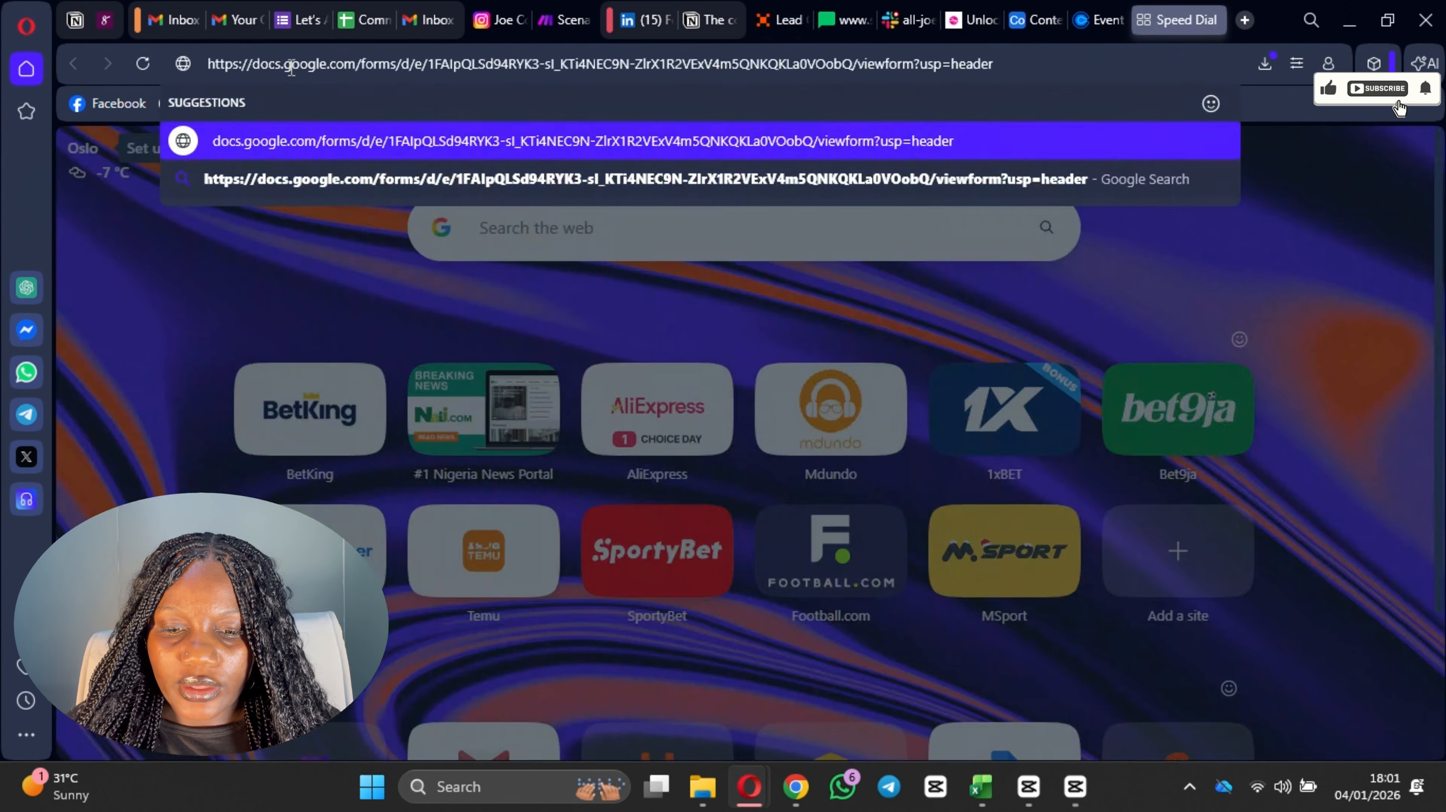
key(Return)
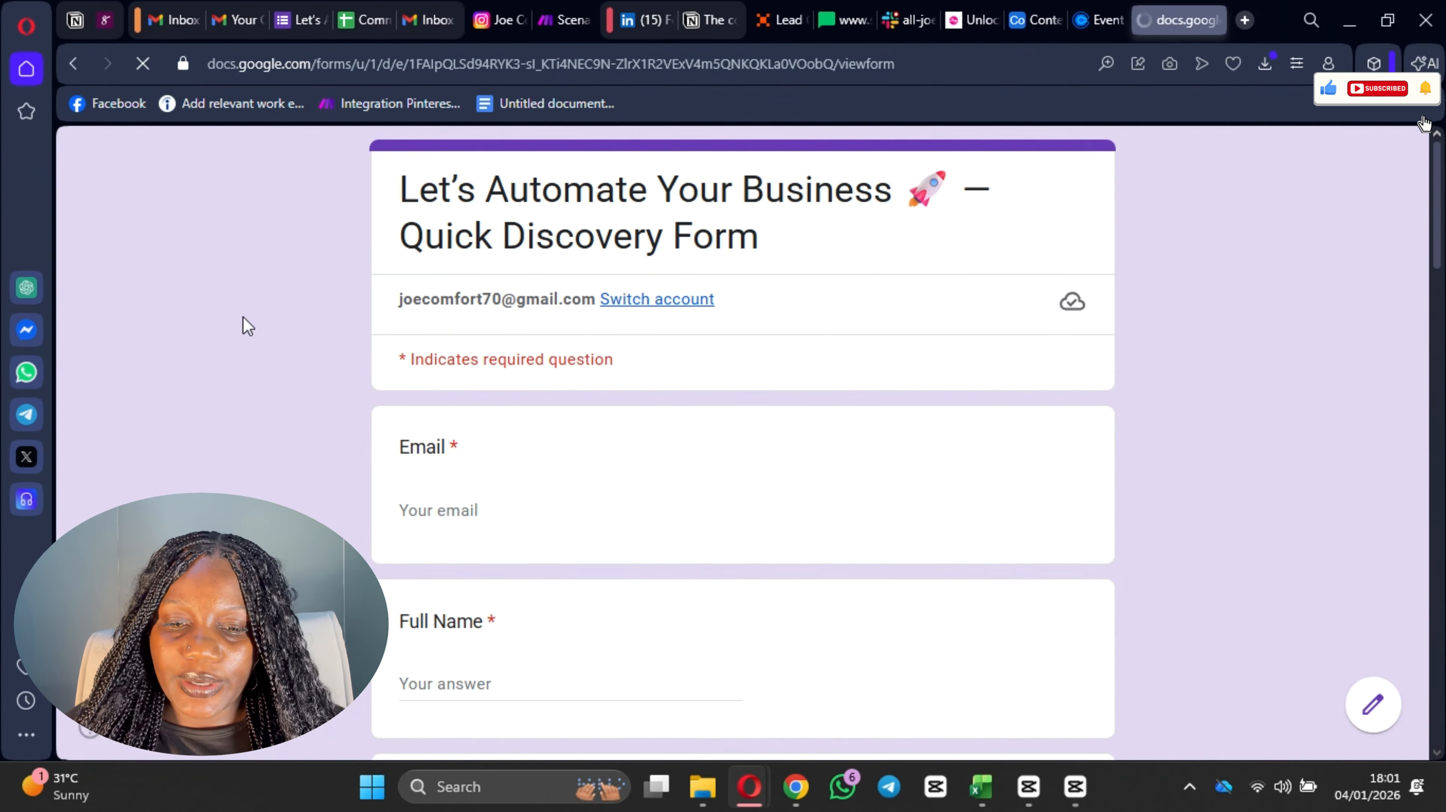
scroll(436, 330, down, 3)
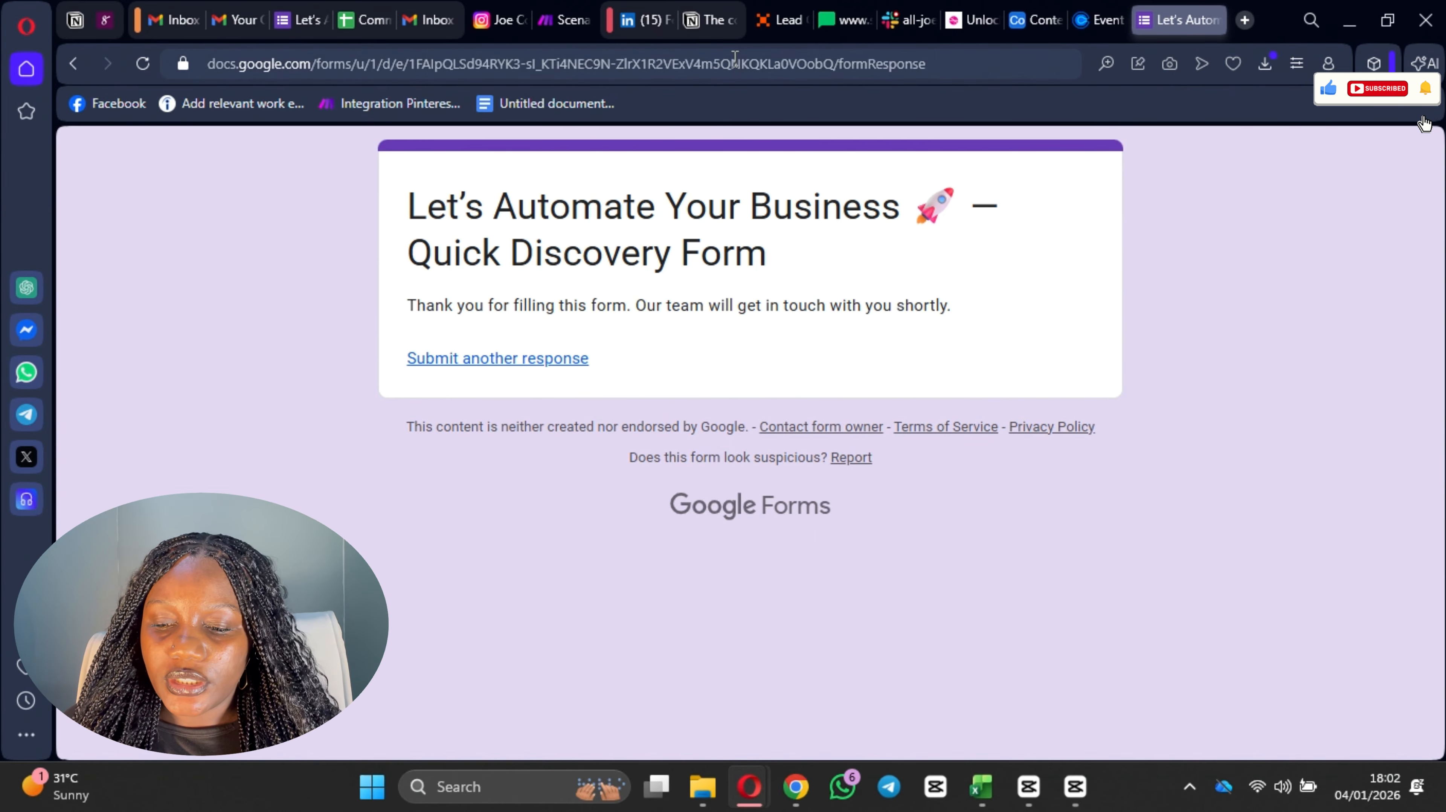
Step: Return to the Zapier agent, save its Google Forms trigger with the form "Let's Automate Your Business", and test the agent again
click(787, 20)
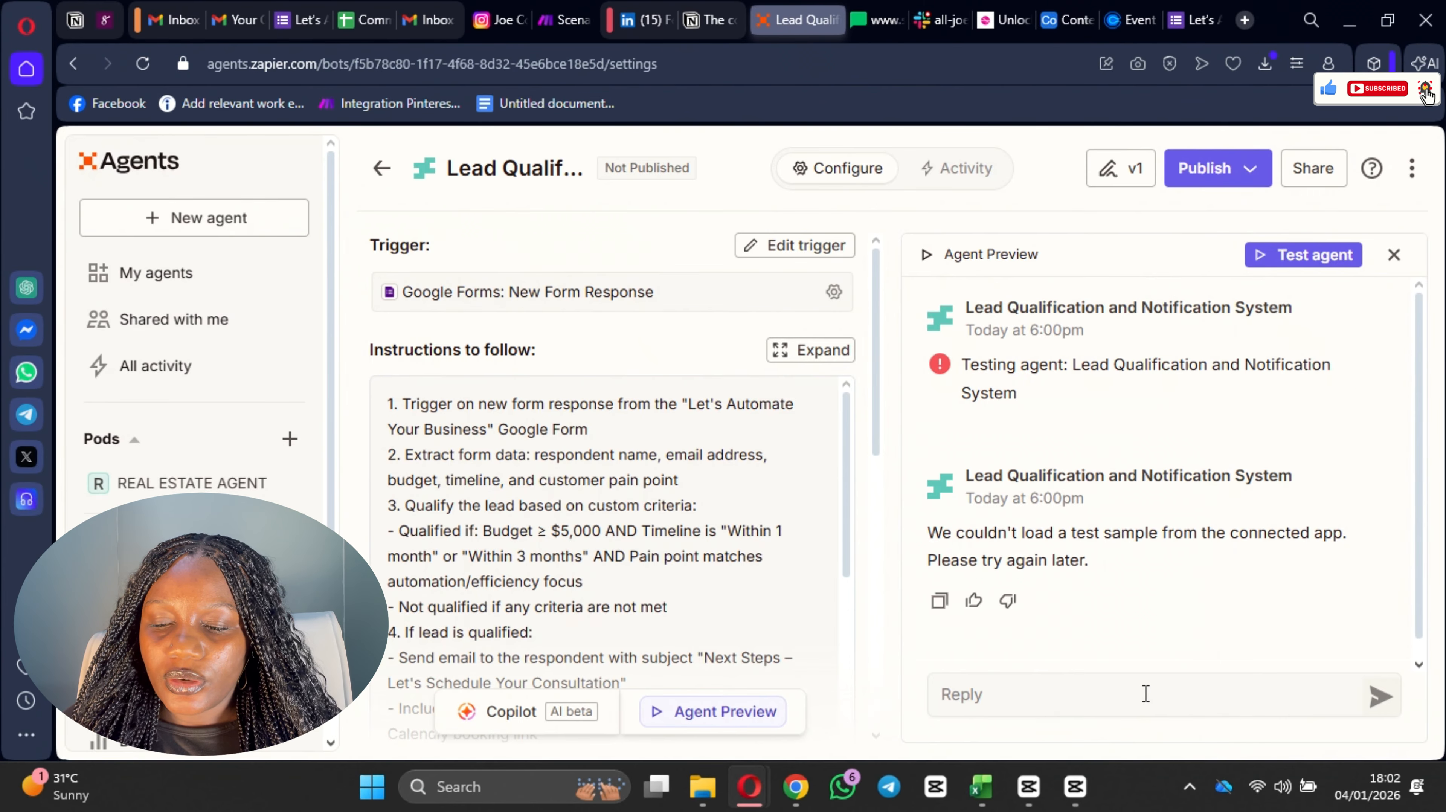
click(1320, 256)
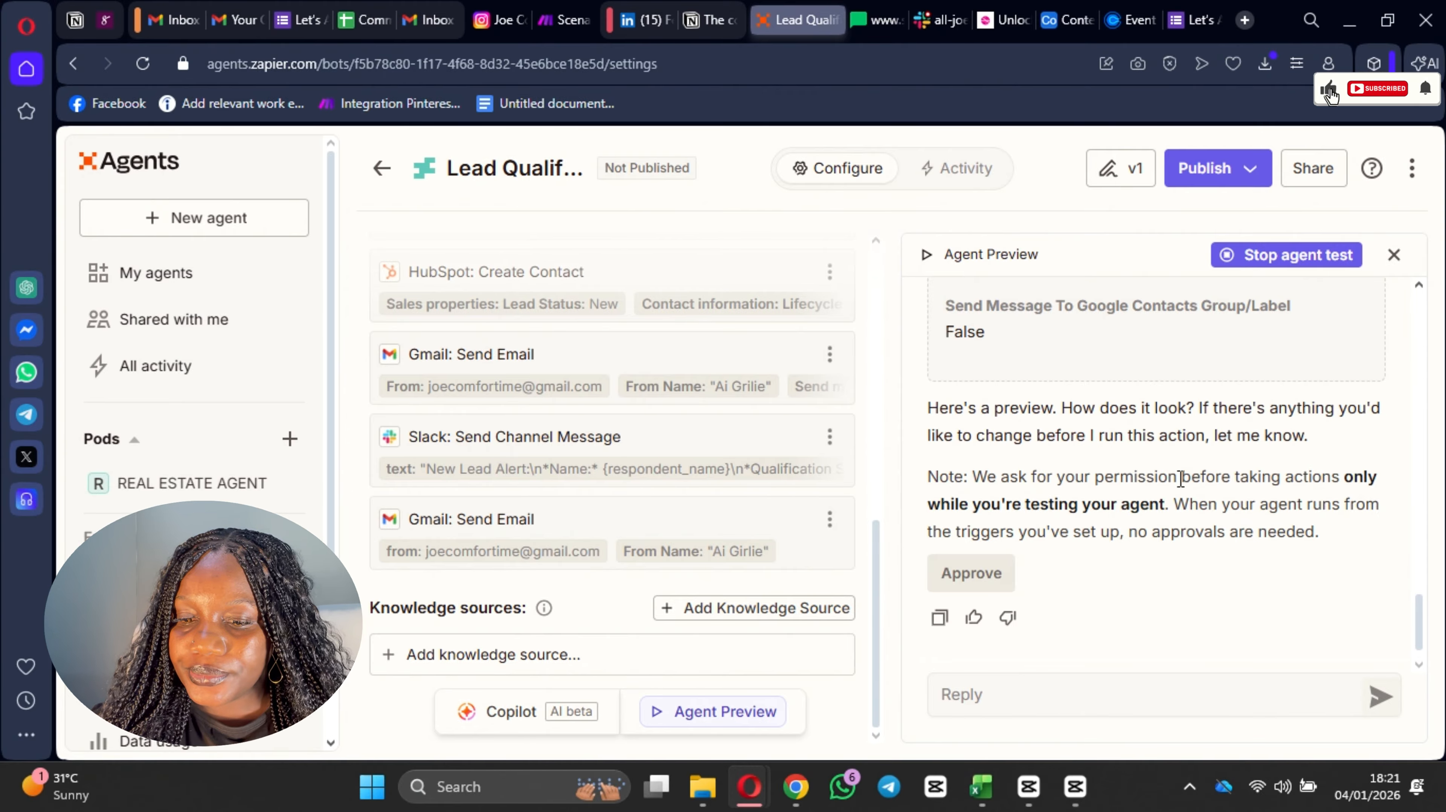
Step: Review the agent's lead qualification and the Gmail: Send Email preview with the Calendly link, and approve sending the email
scroll(1165, 492, up, 5)
scroll(1164, 486, up, 8)
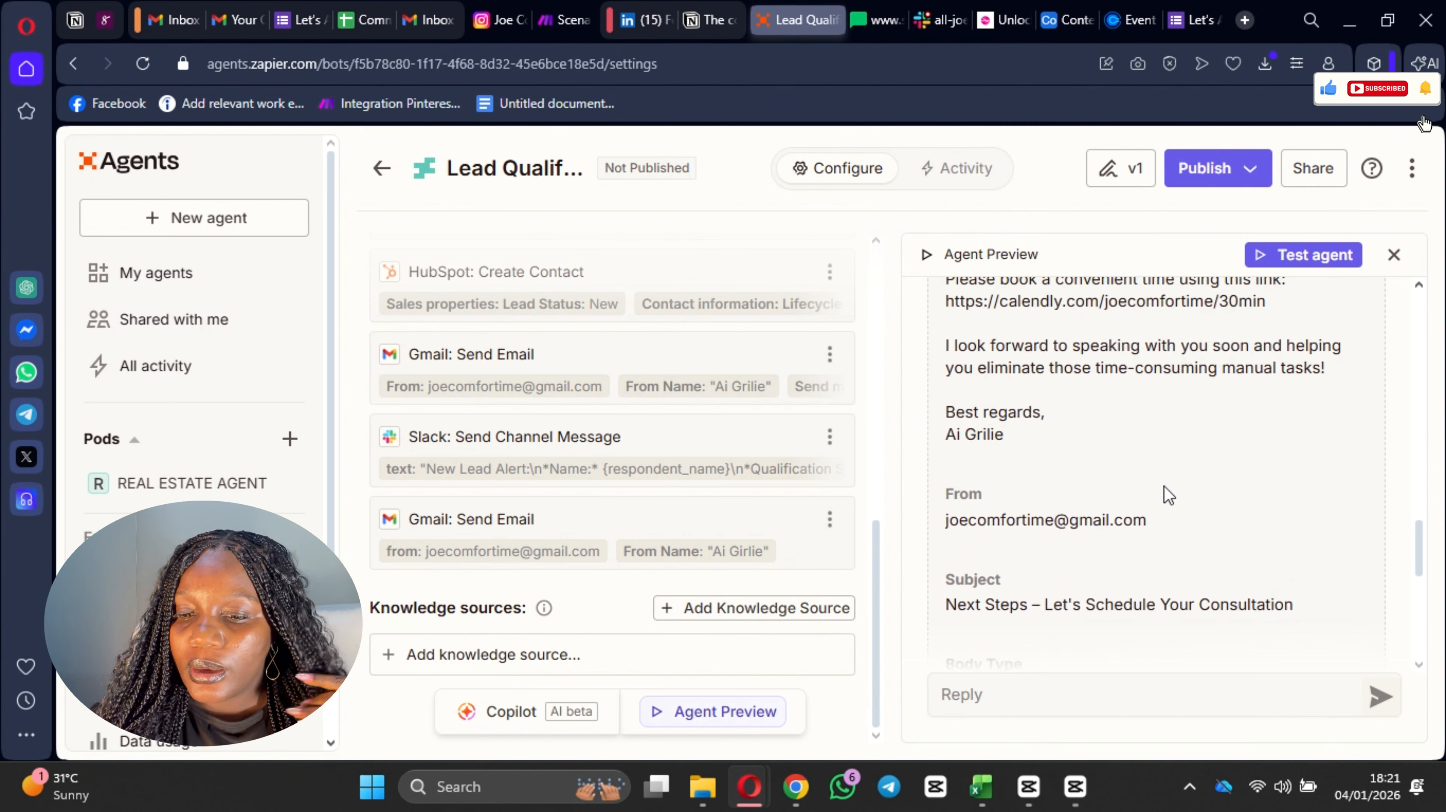
scroll(1165, 491, up, 9)
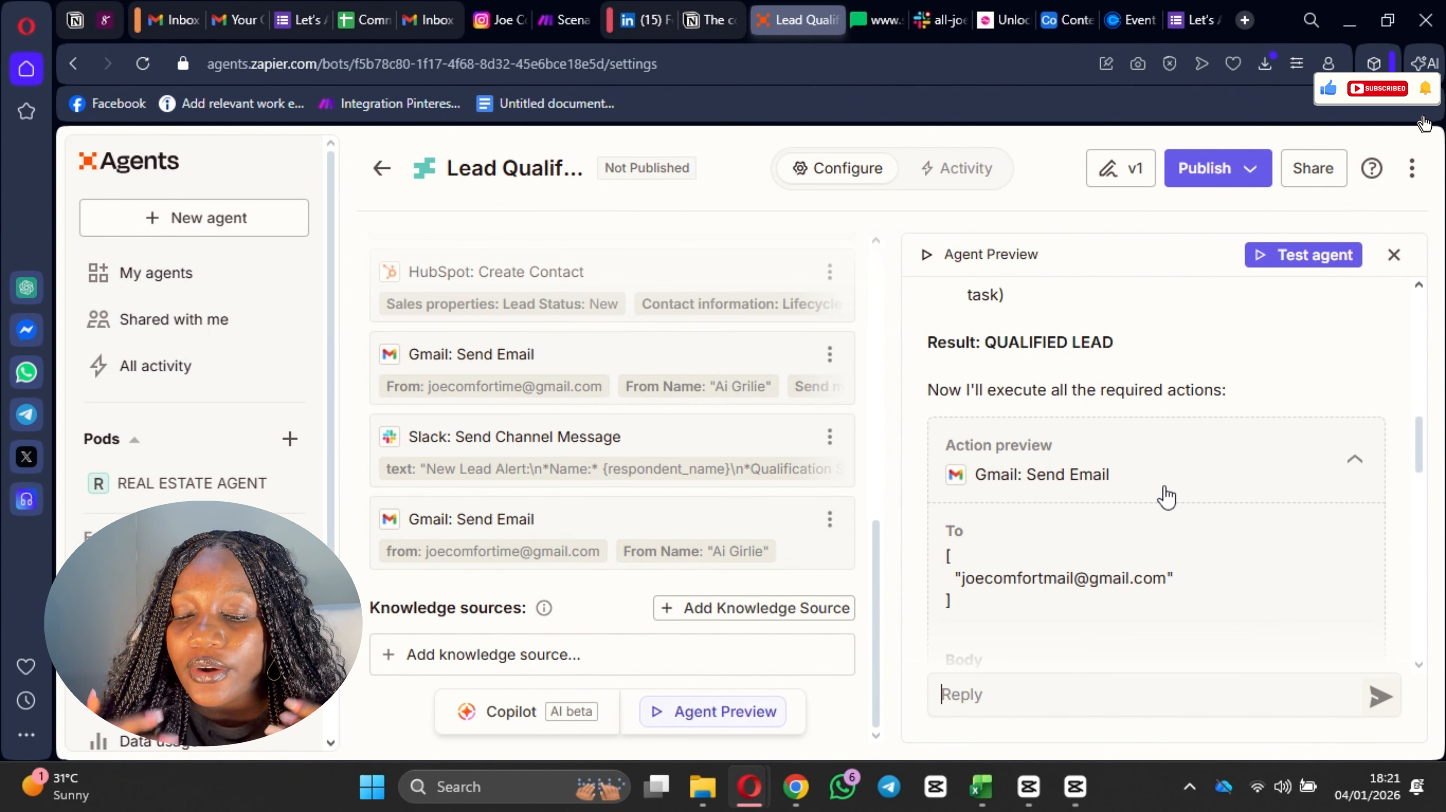
scroll(1137, 512, down, 8)
click(973, 536)
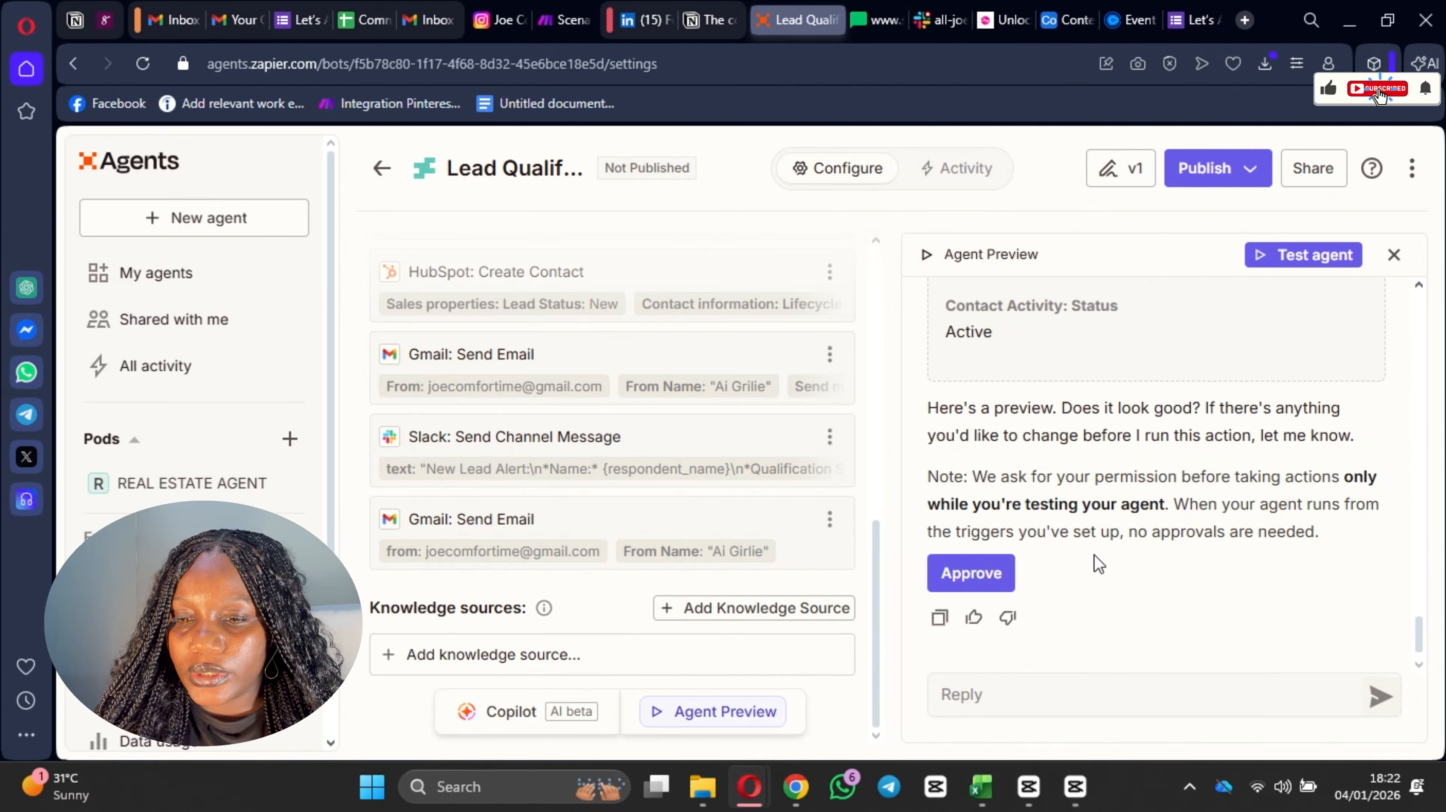
Step: Review the contact details in the HubSpot: Create Contact preview and approve the action
scroll(1133, 483, up, 10)
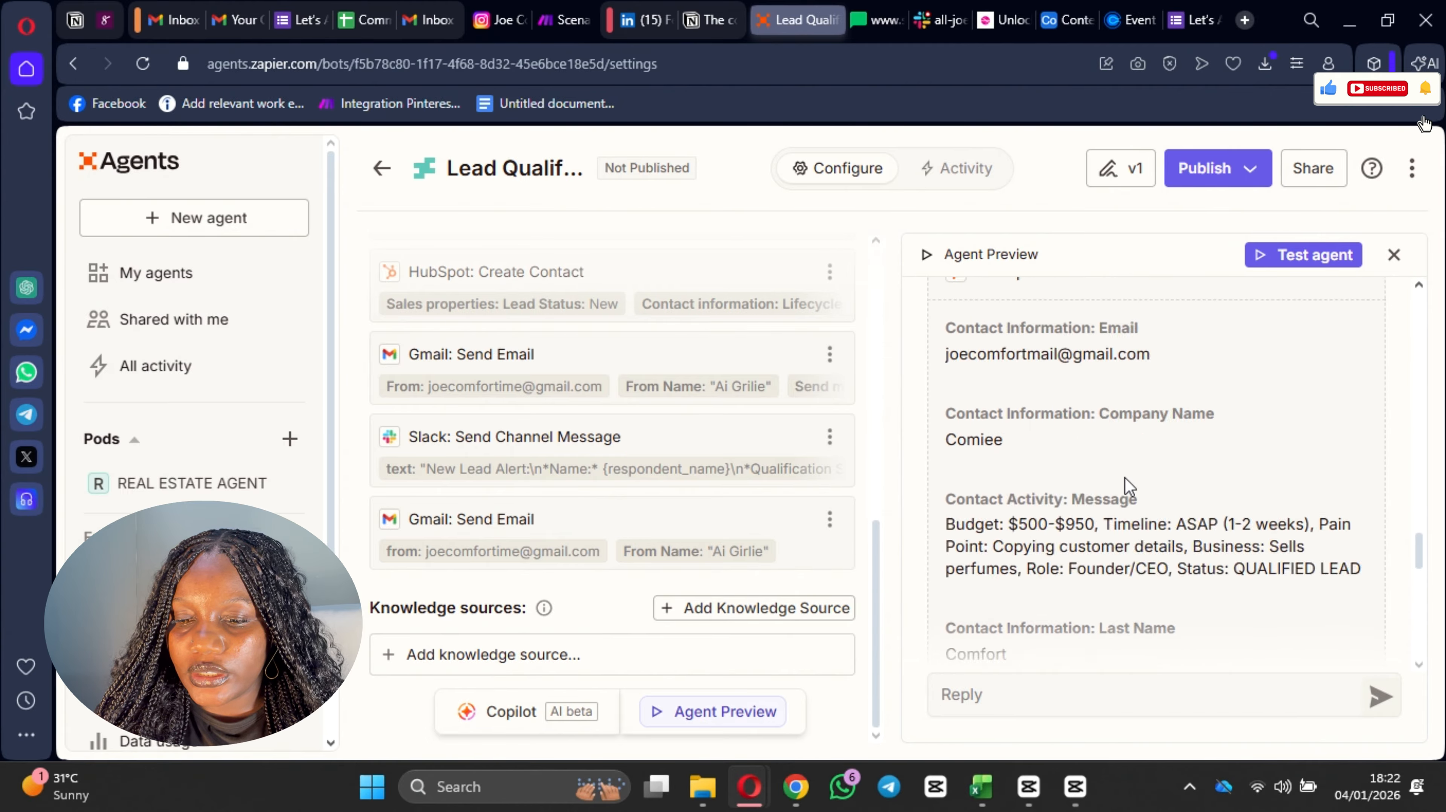
scroll(1132, 480, down, 5)
scroll(1138, 489, up, 14)
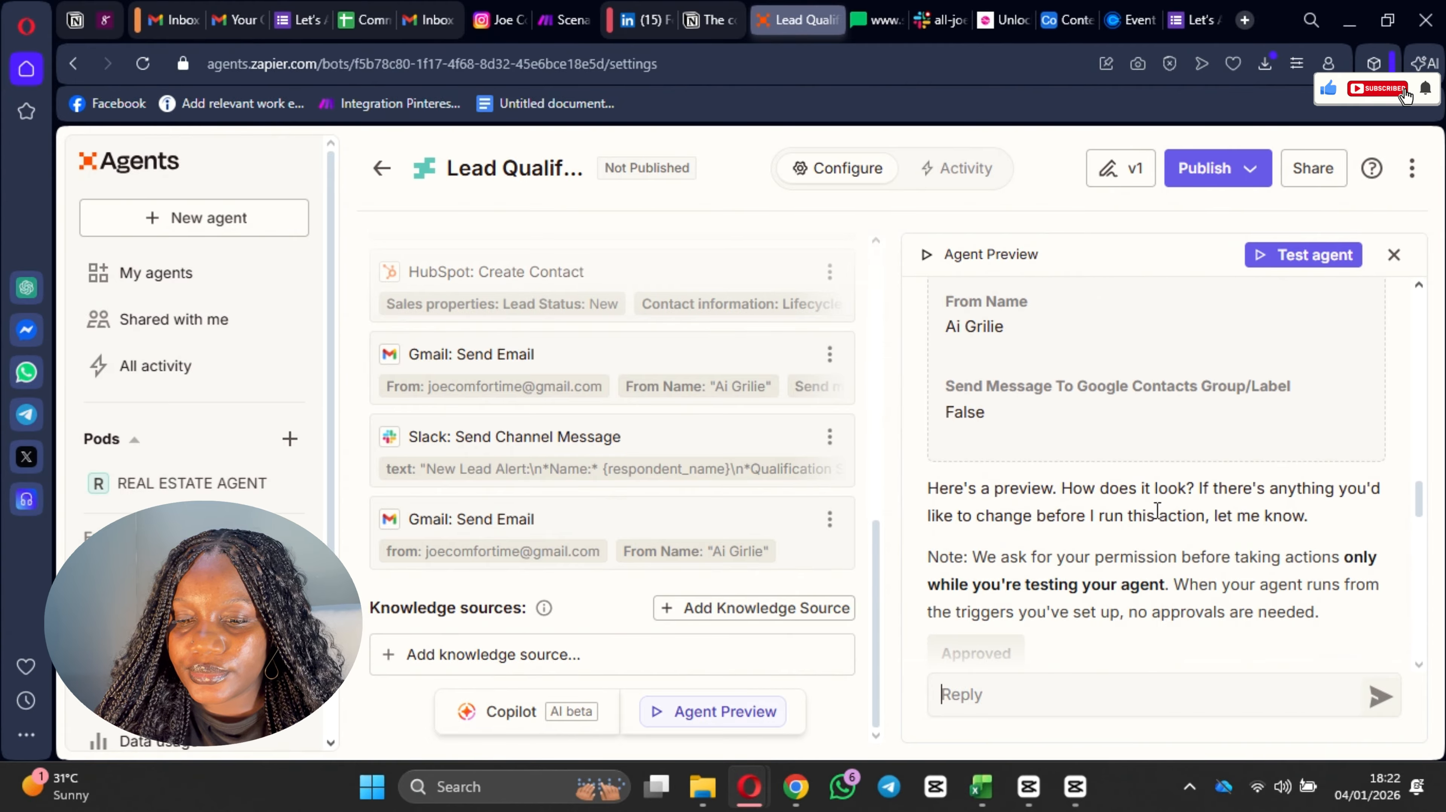
scroll(1154, 514, down, 4)
scroll(1149, 520, down, 15)
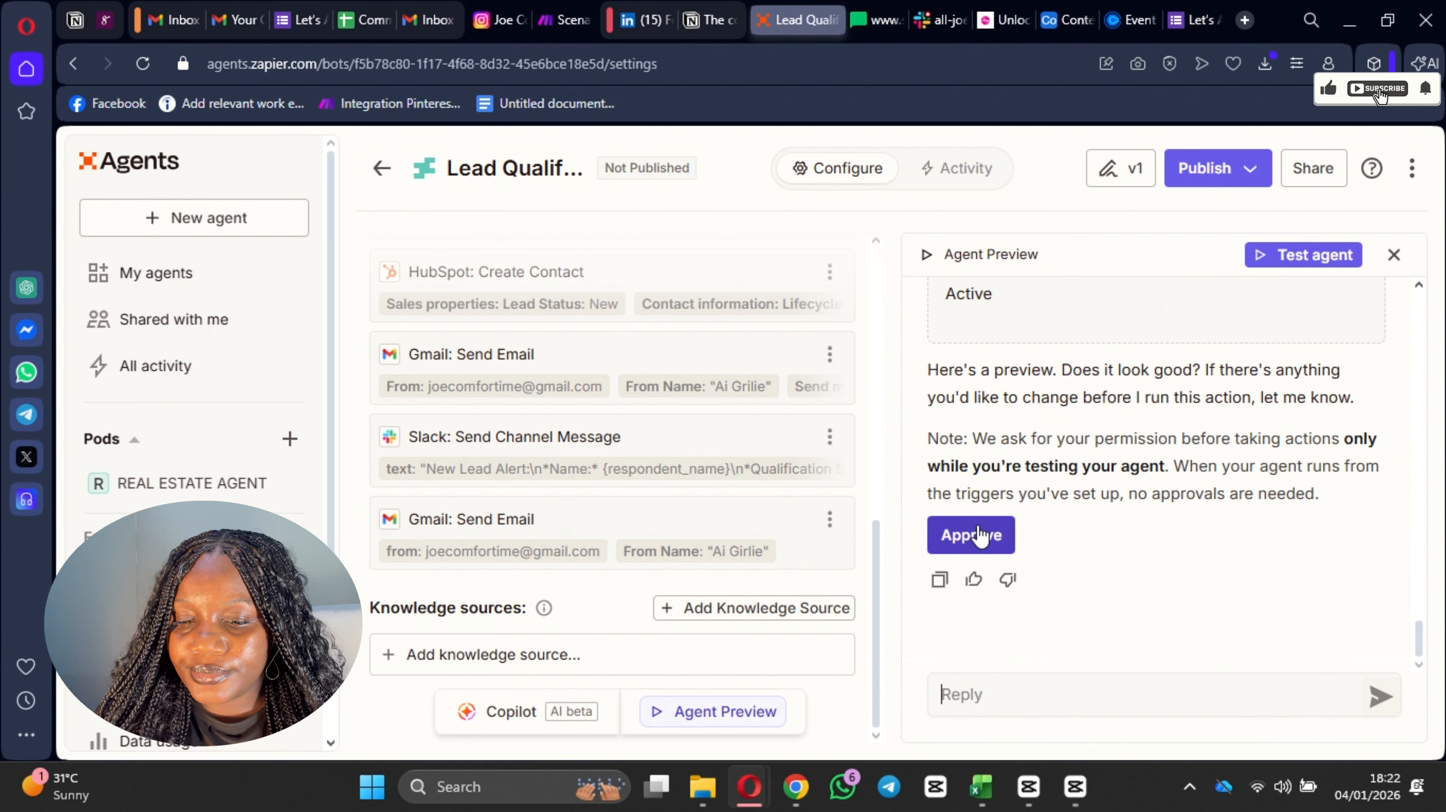
click(974, 533)
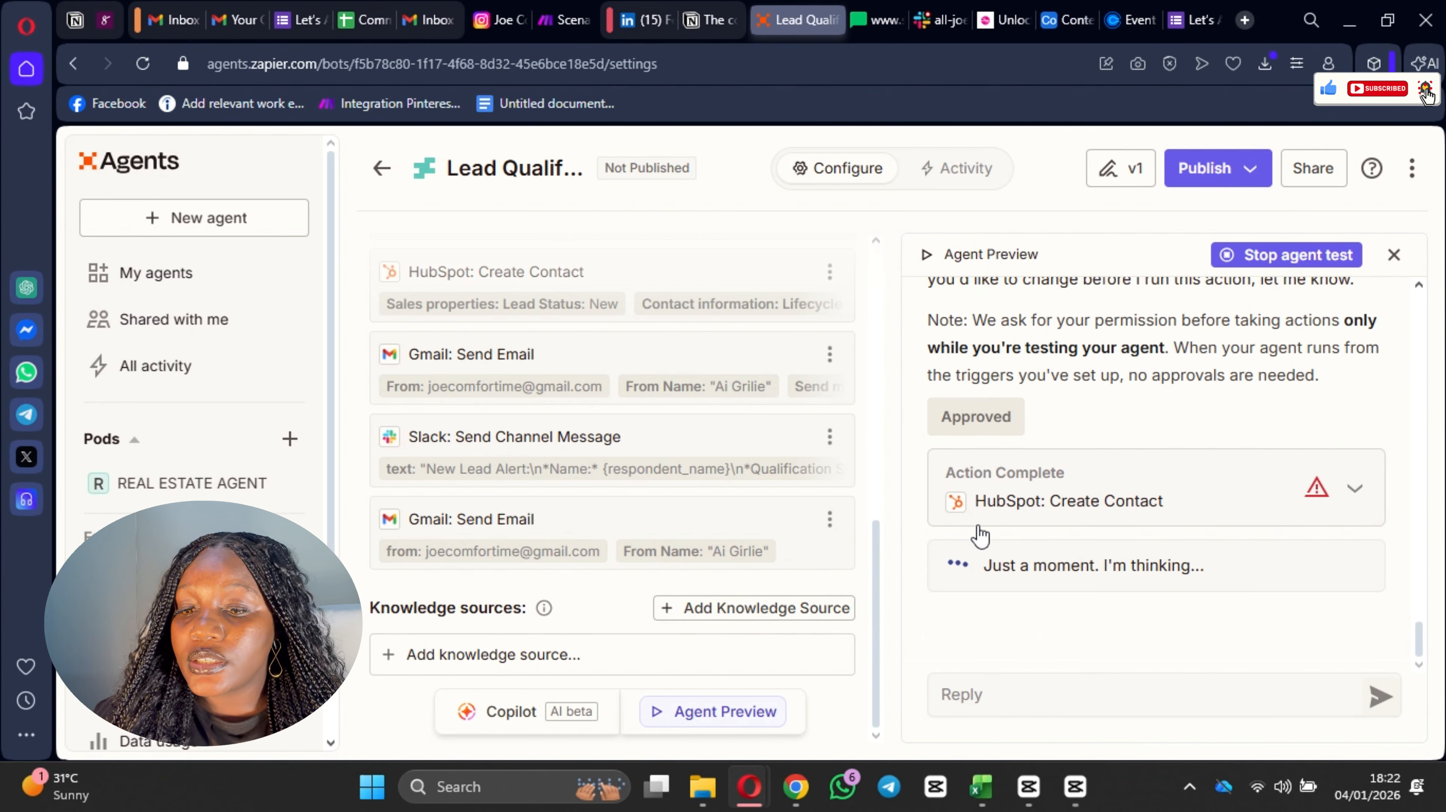
Step: Expand the completed HubSpot: Create Contact action and examine the message text and channel in the Slack: Send Channel Message preview
click(1311, 463)
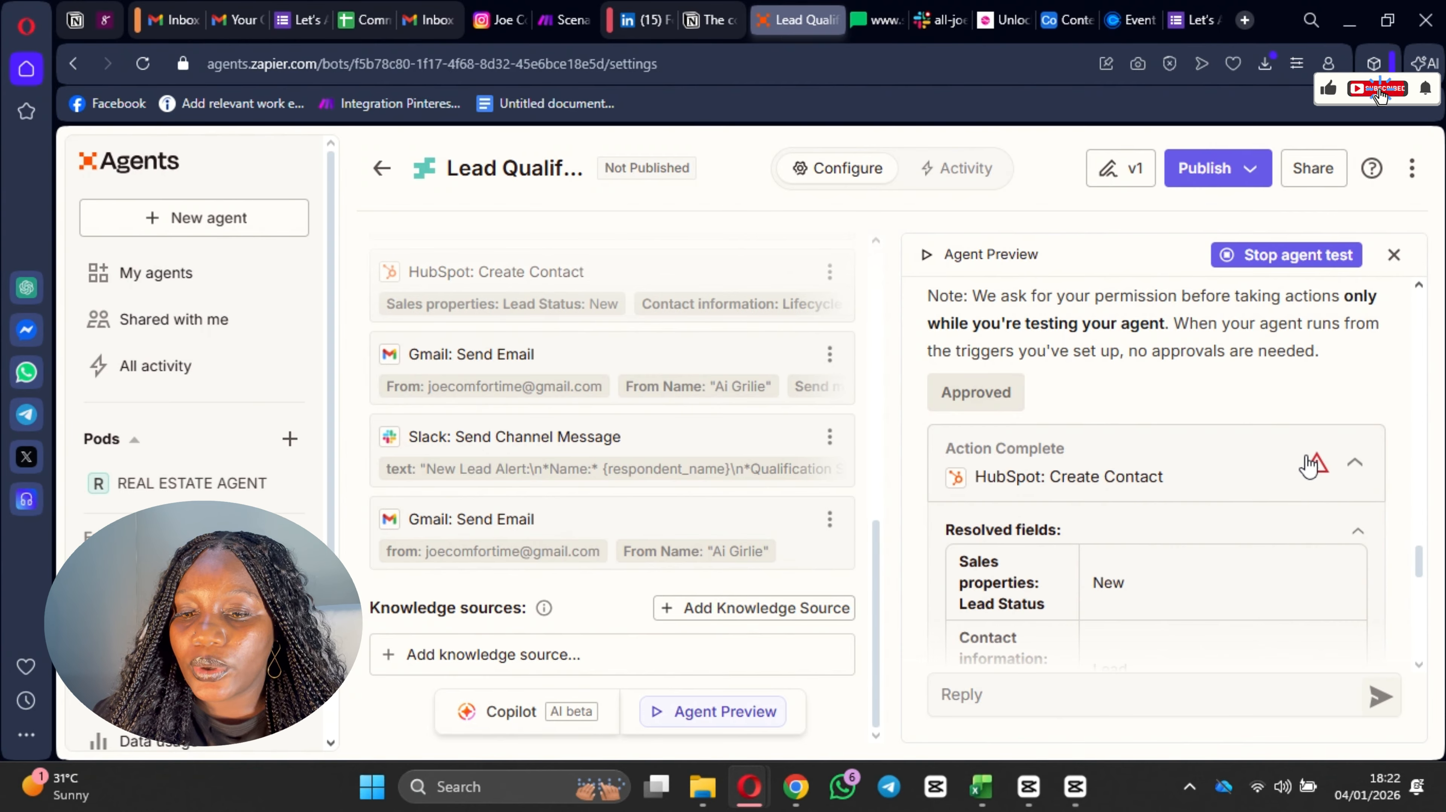
scroll(1250, 489, down, 5)
scroll(1169, 511, down, 10)
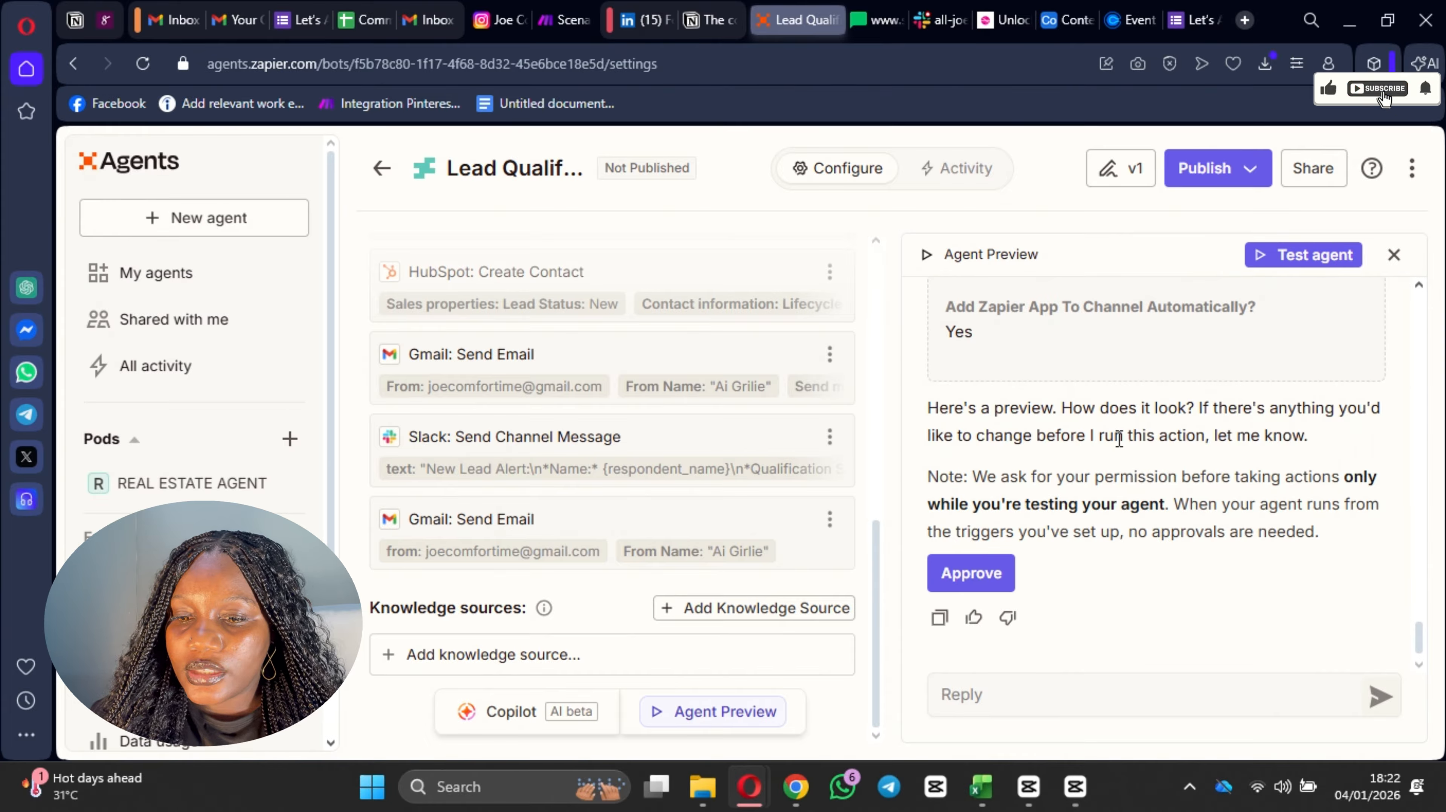
scroll(1115, 429, up, 8)
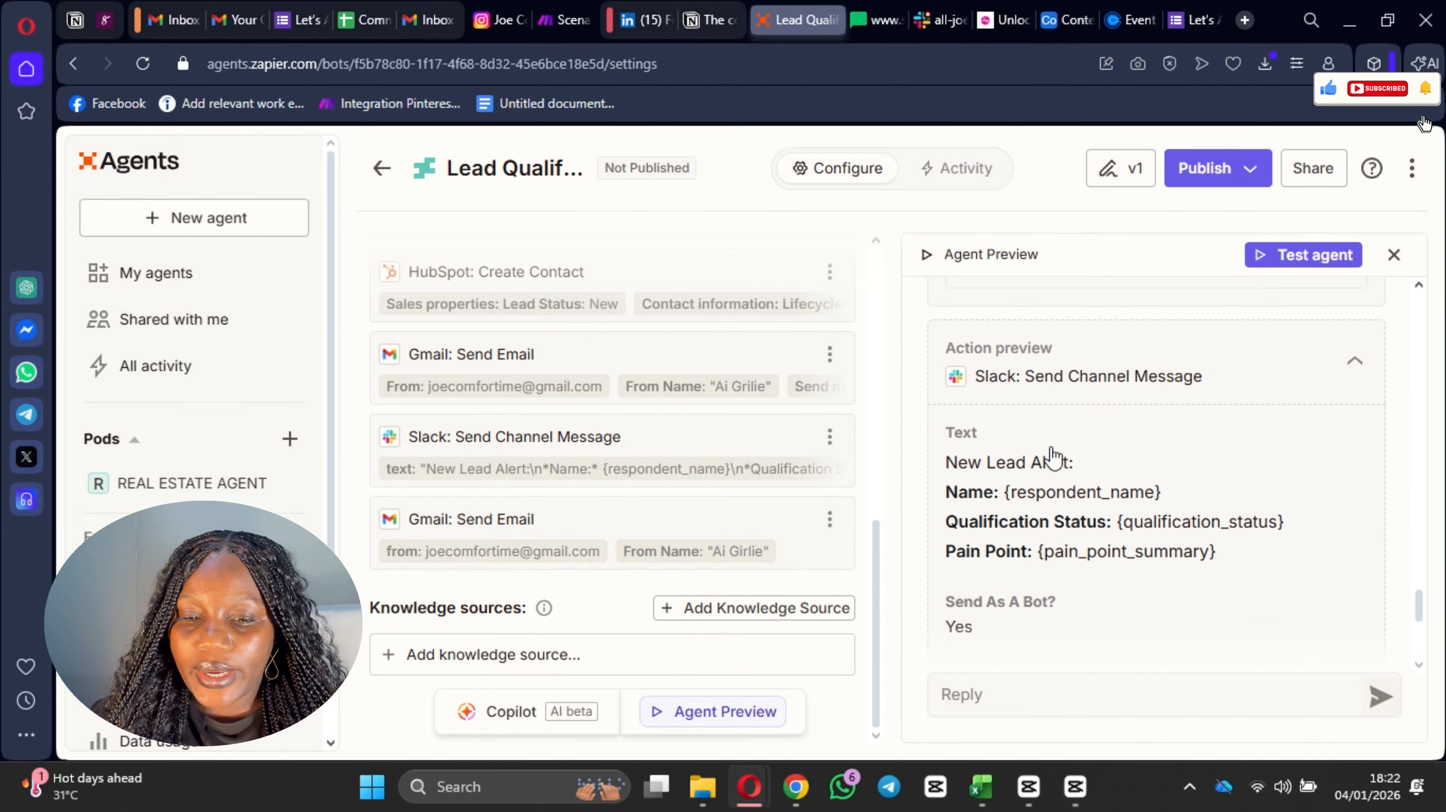
scroll(1059, 457, down, 3)
scroll(1068, 440, up, 2)
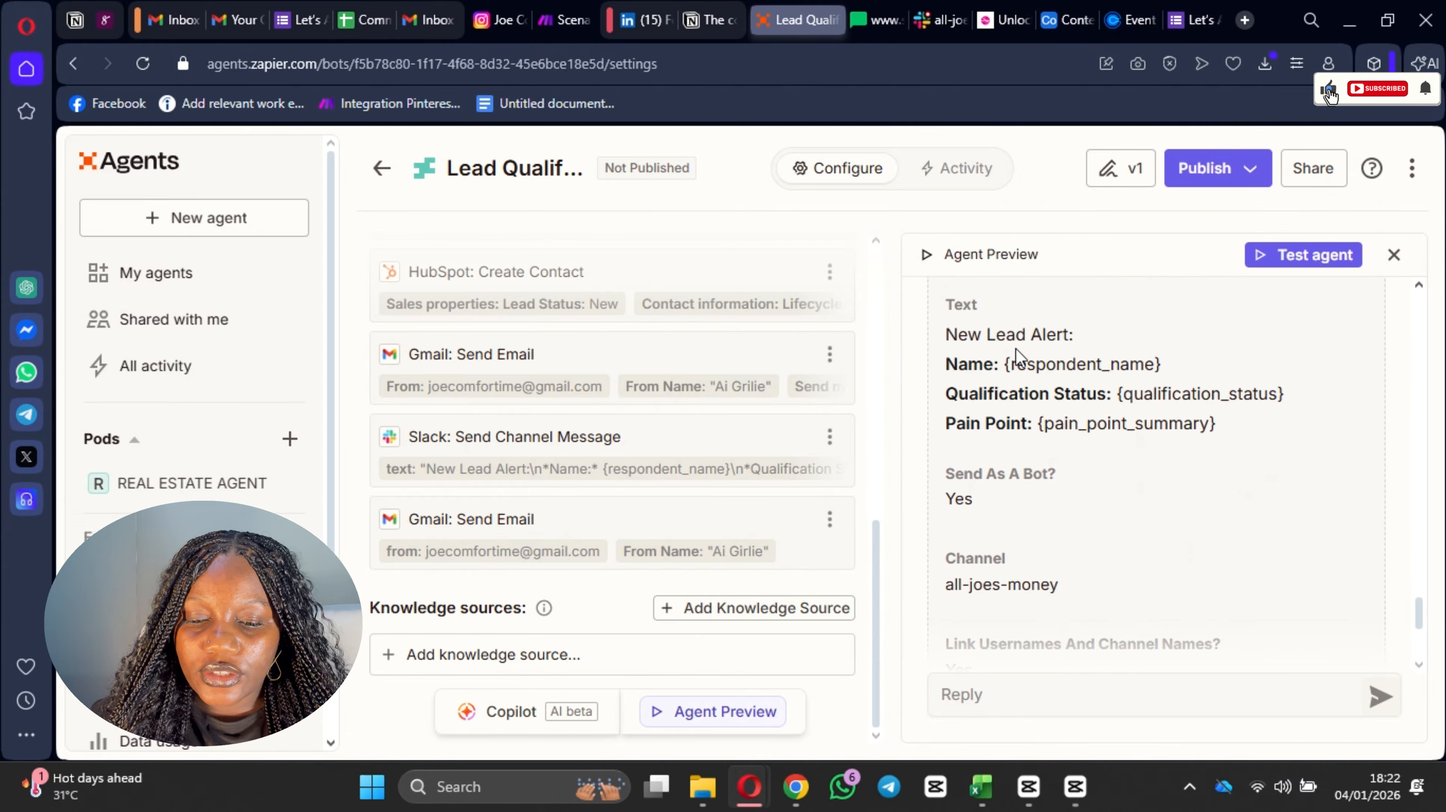
scroll(969, 342, down, 5)
scroll(1117, 443, up, 8)
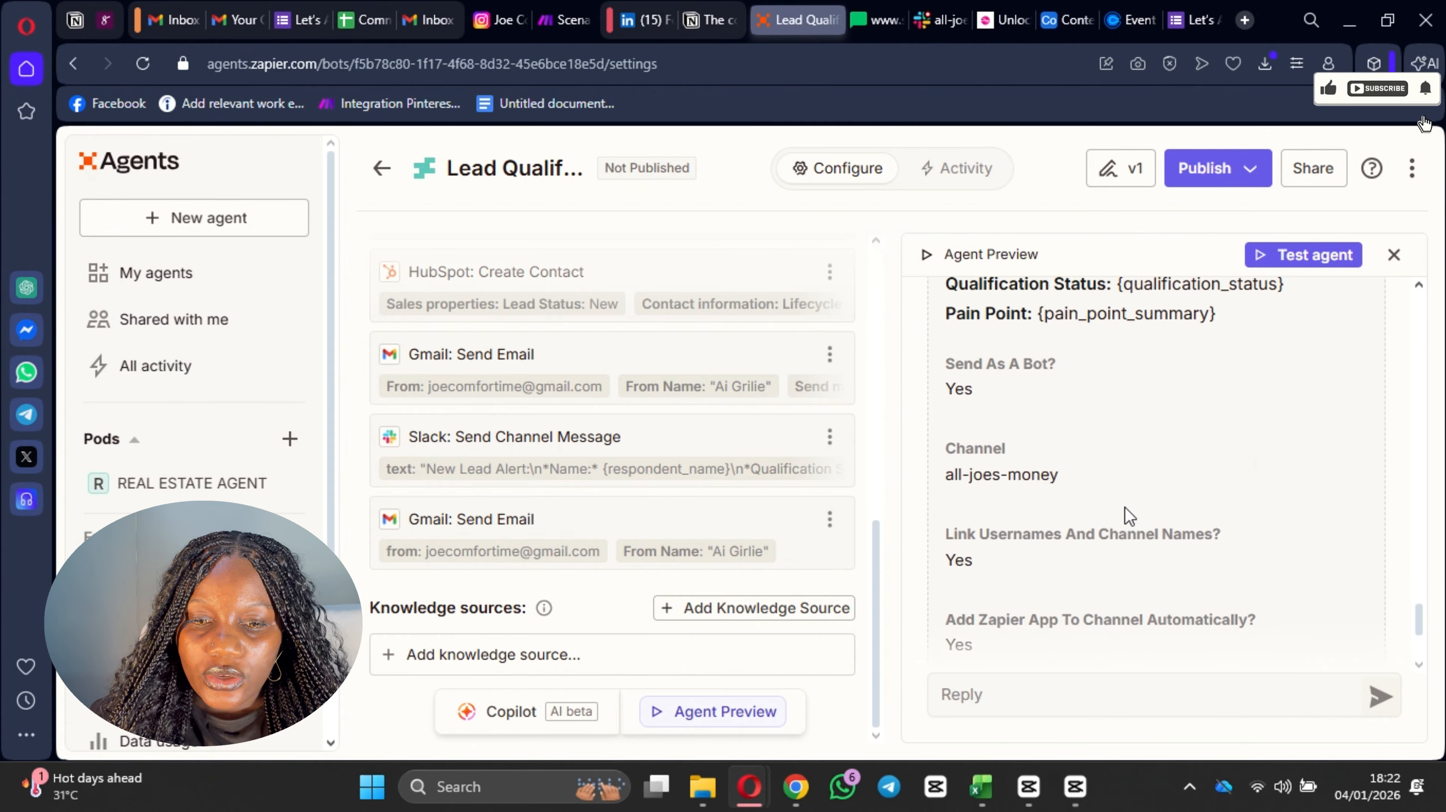
scroll(1139, 492, down, 7)
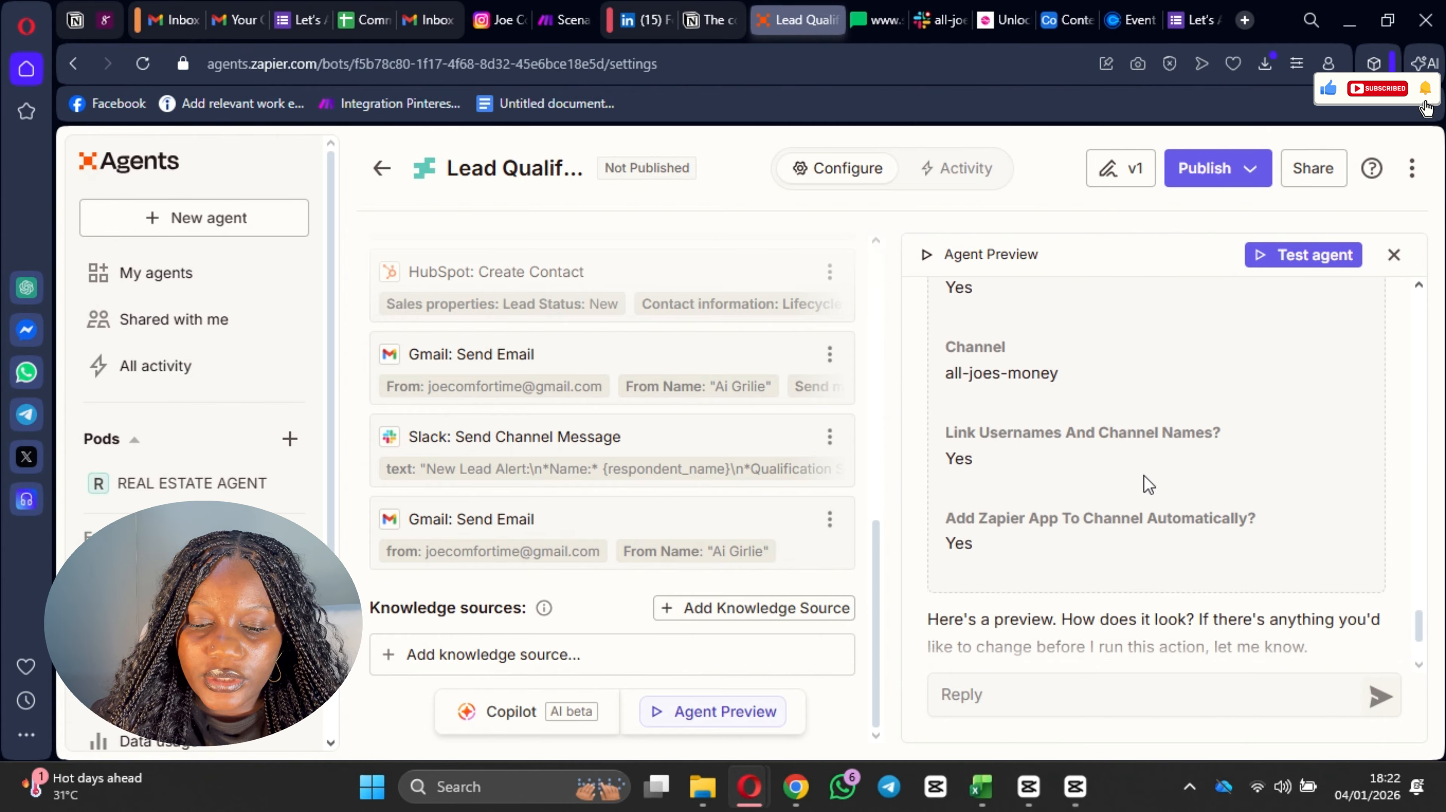
scroll(1144, 477, down, 3)
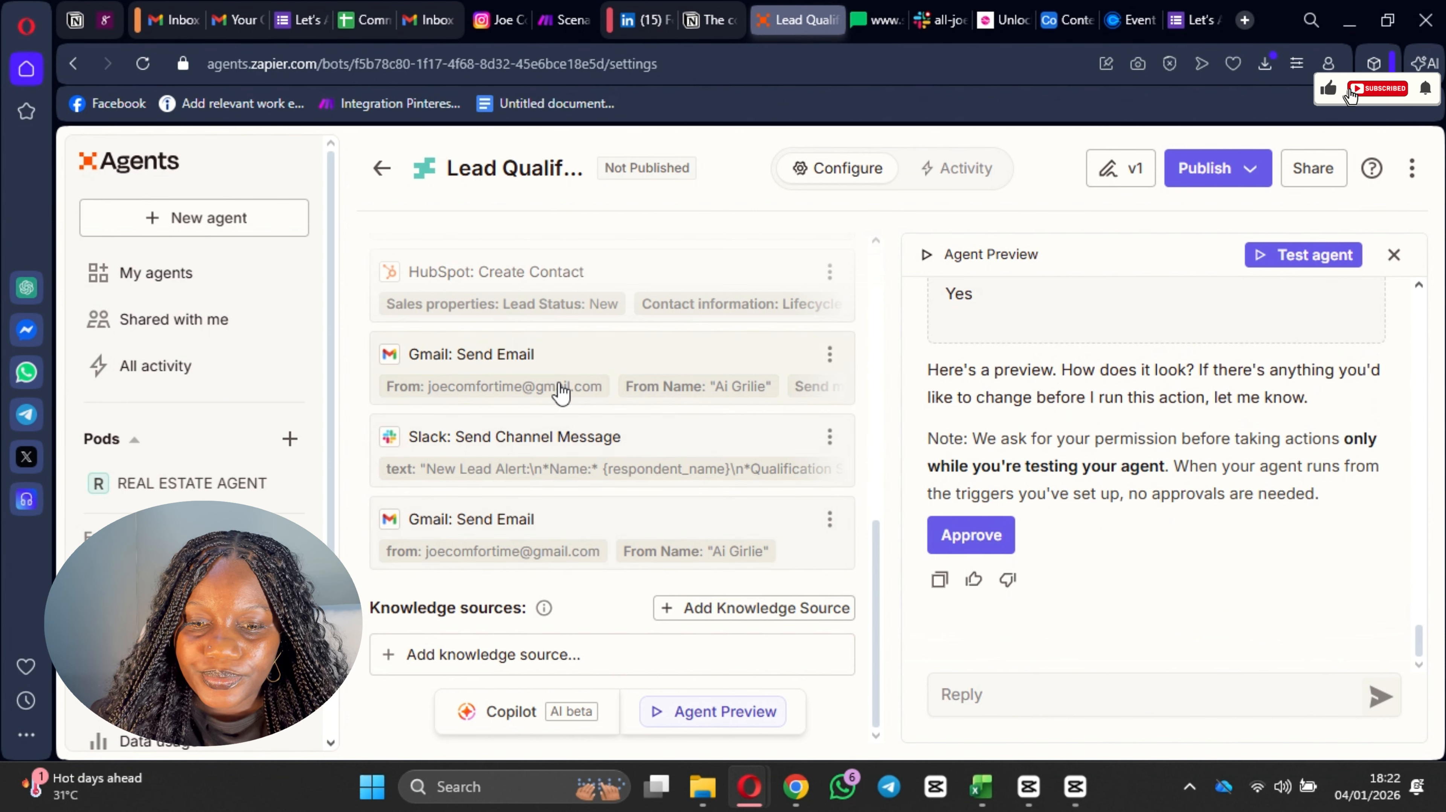
Step: Set the Message Text of the Slack: Send Channel Message tool to "Let your agent generate a value for this field" and save it
click(622, 450)
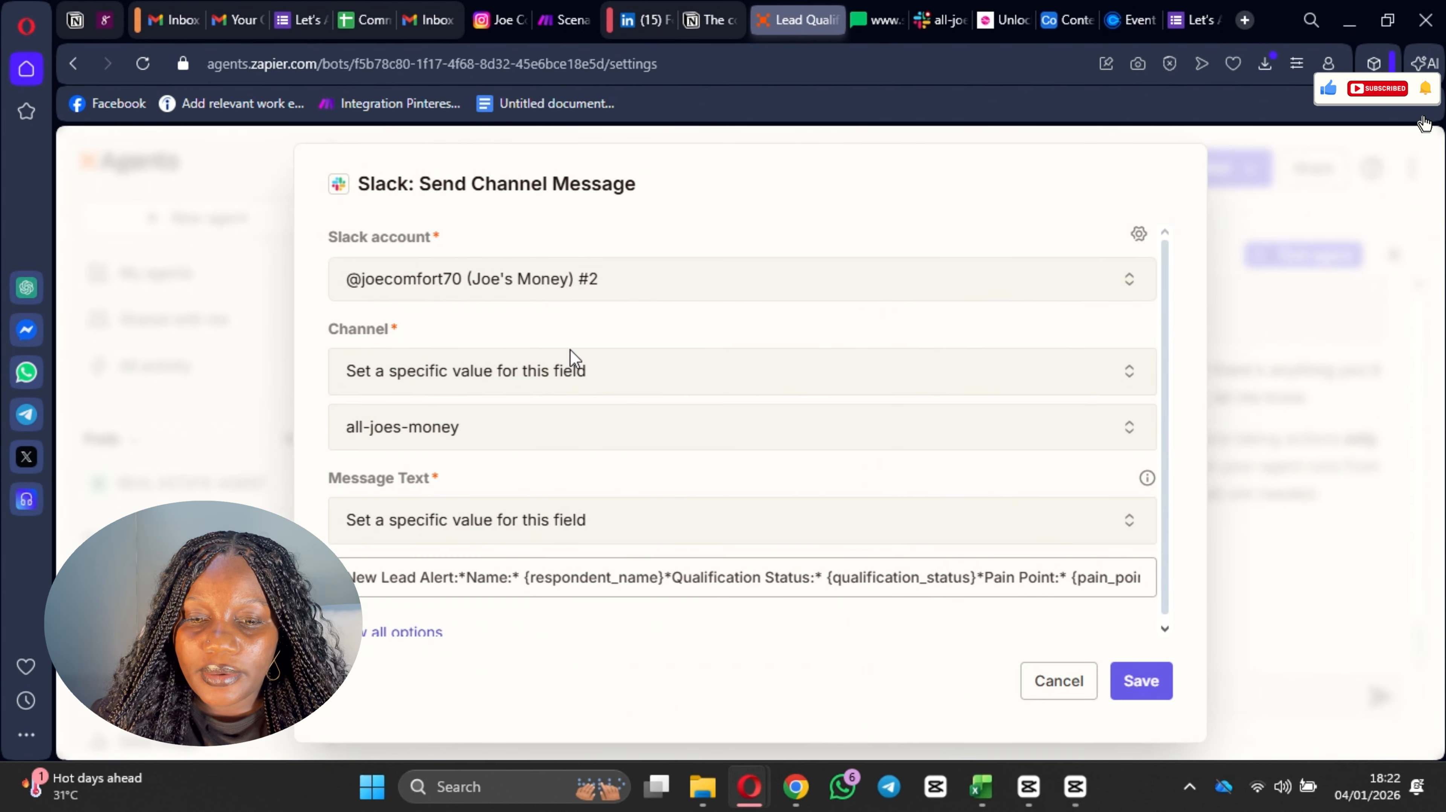
click(491, 370)
click(624, 368)
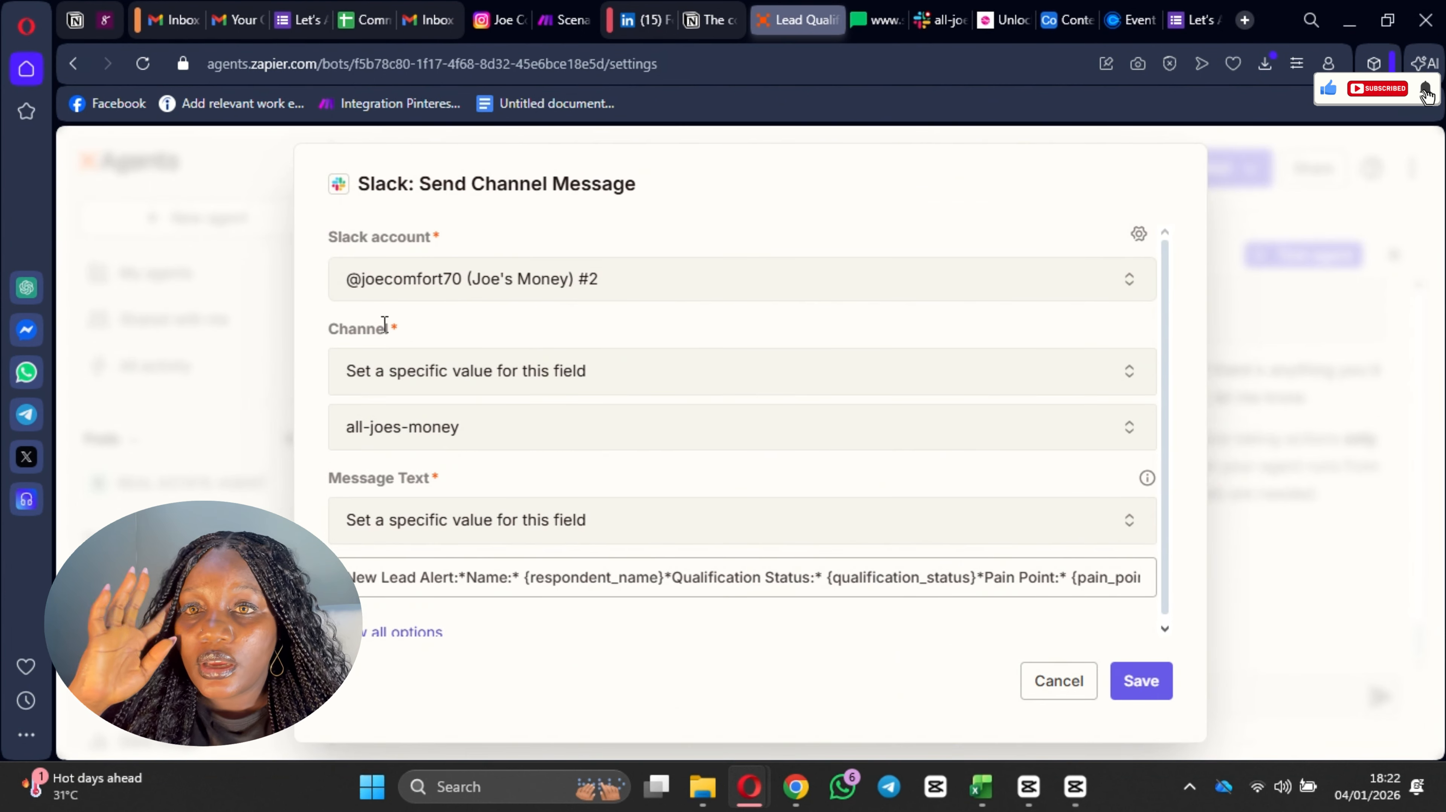
click(505, 516)
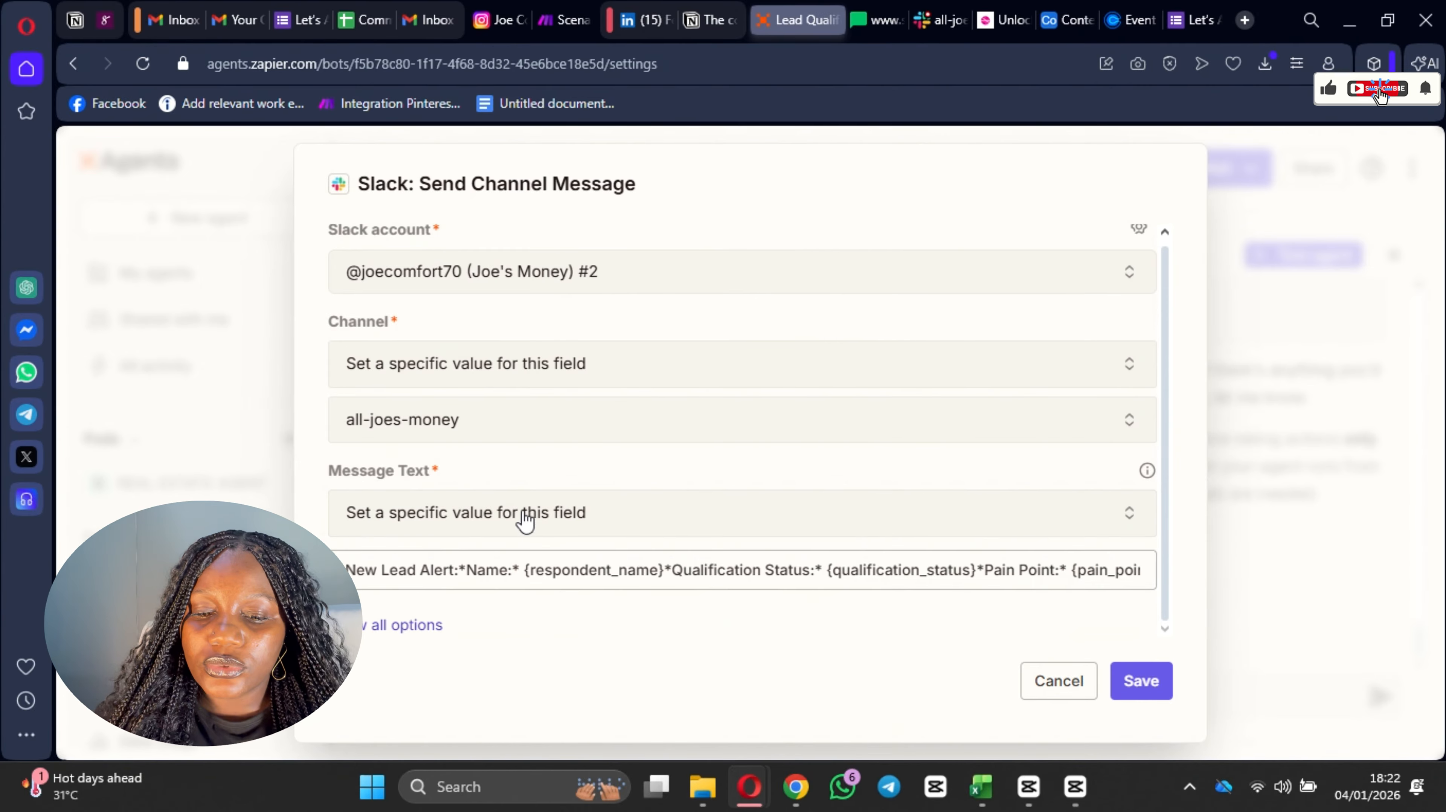
click(552, 510)
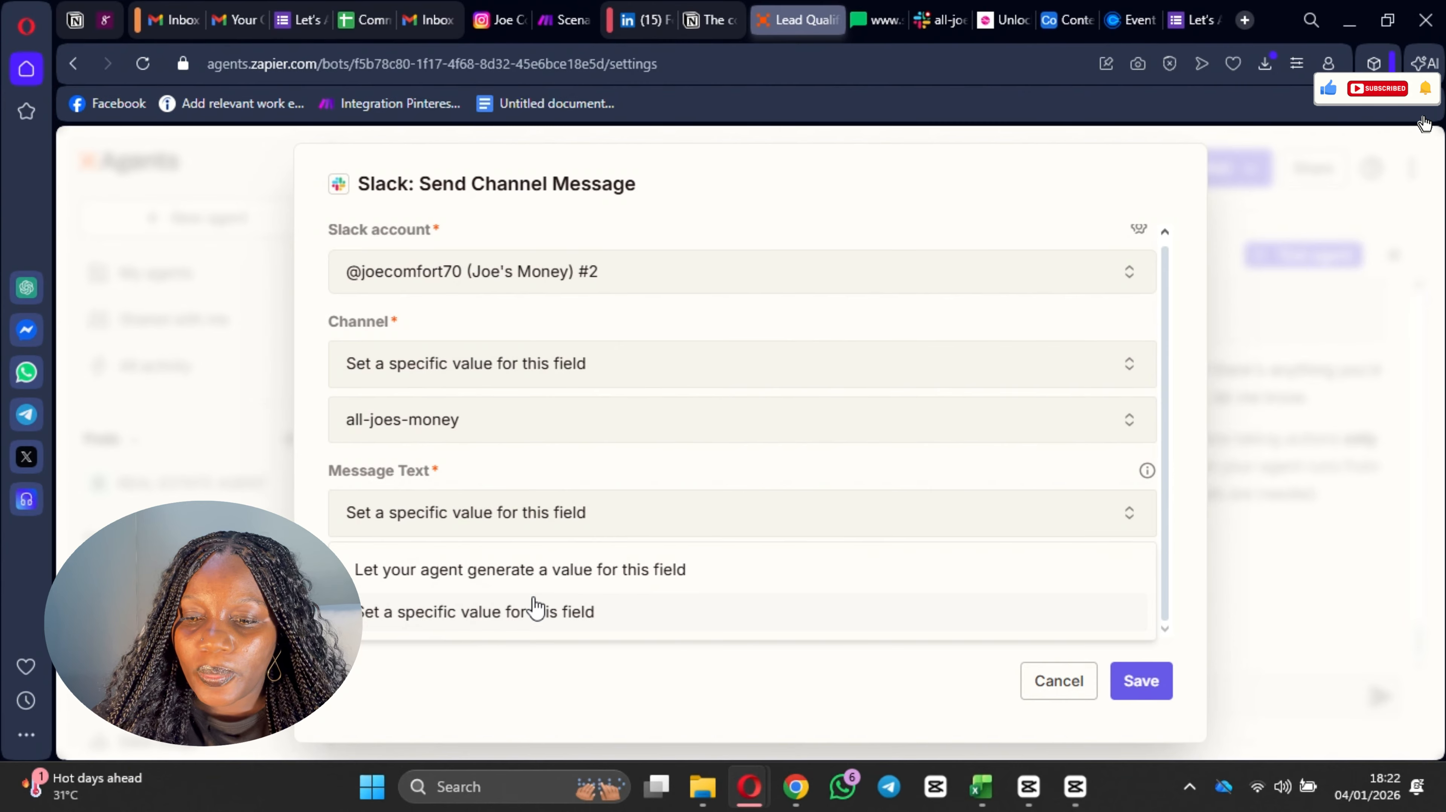
click(541, 568)
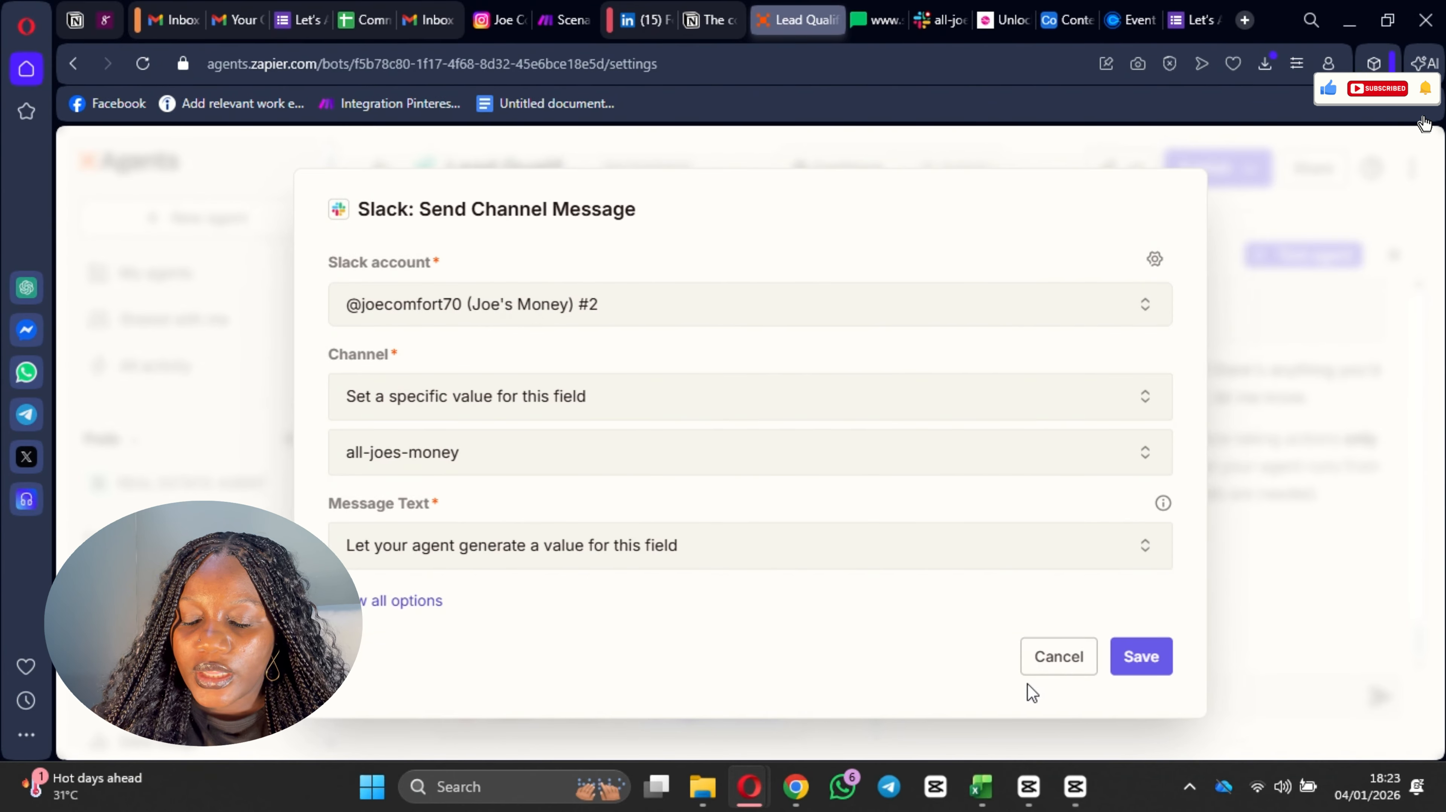
click(1149, 665)
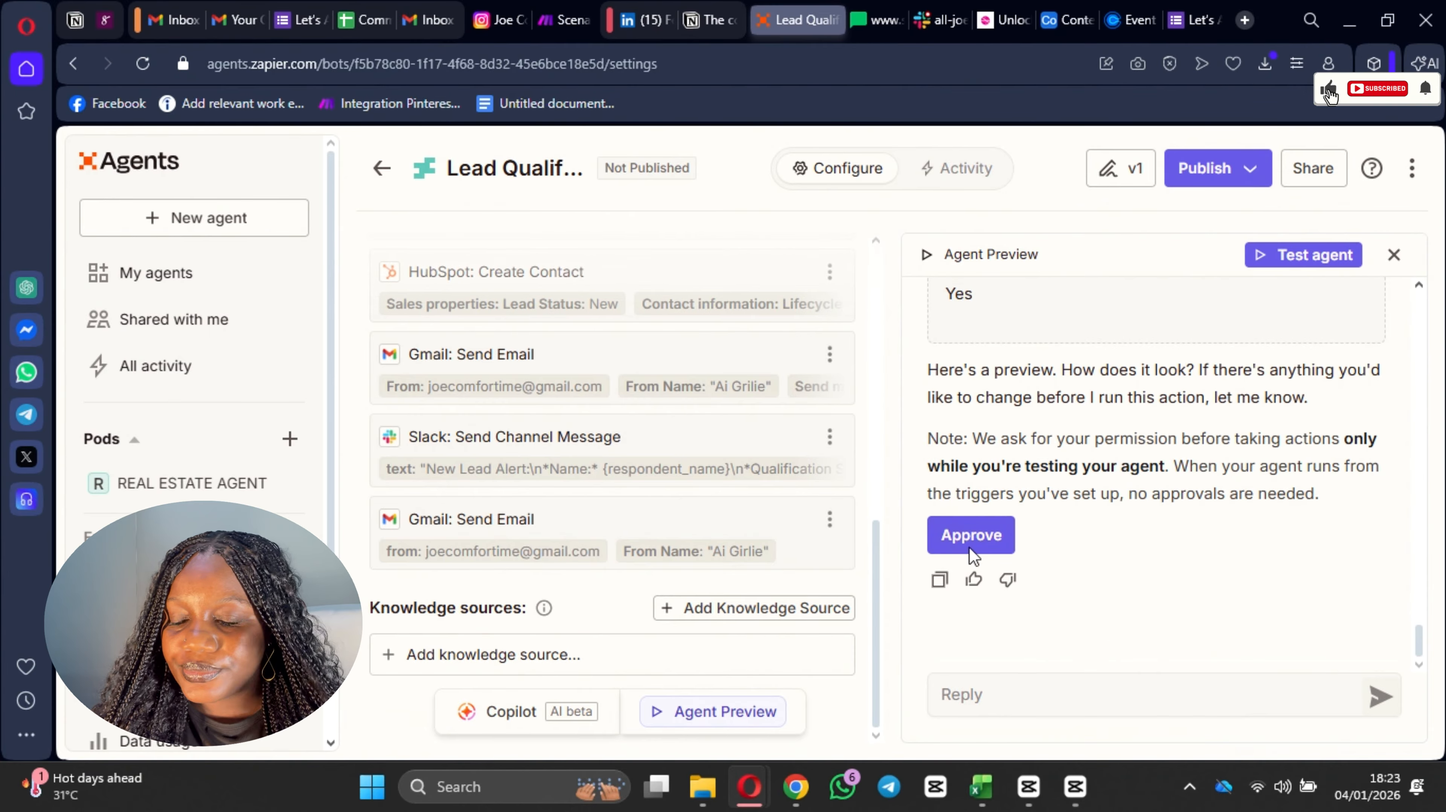
Step: Recheck the Slack: Send Channel Message preview and approve the Slack messages requested during the agent test
scroll(1022, 485, up, 8)
scroll(1022, 489, down, 8)
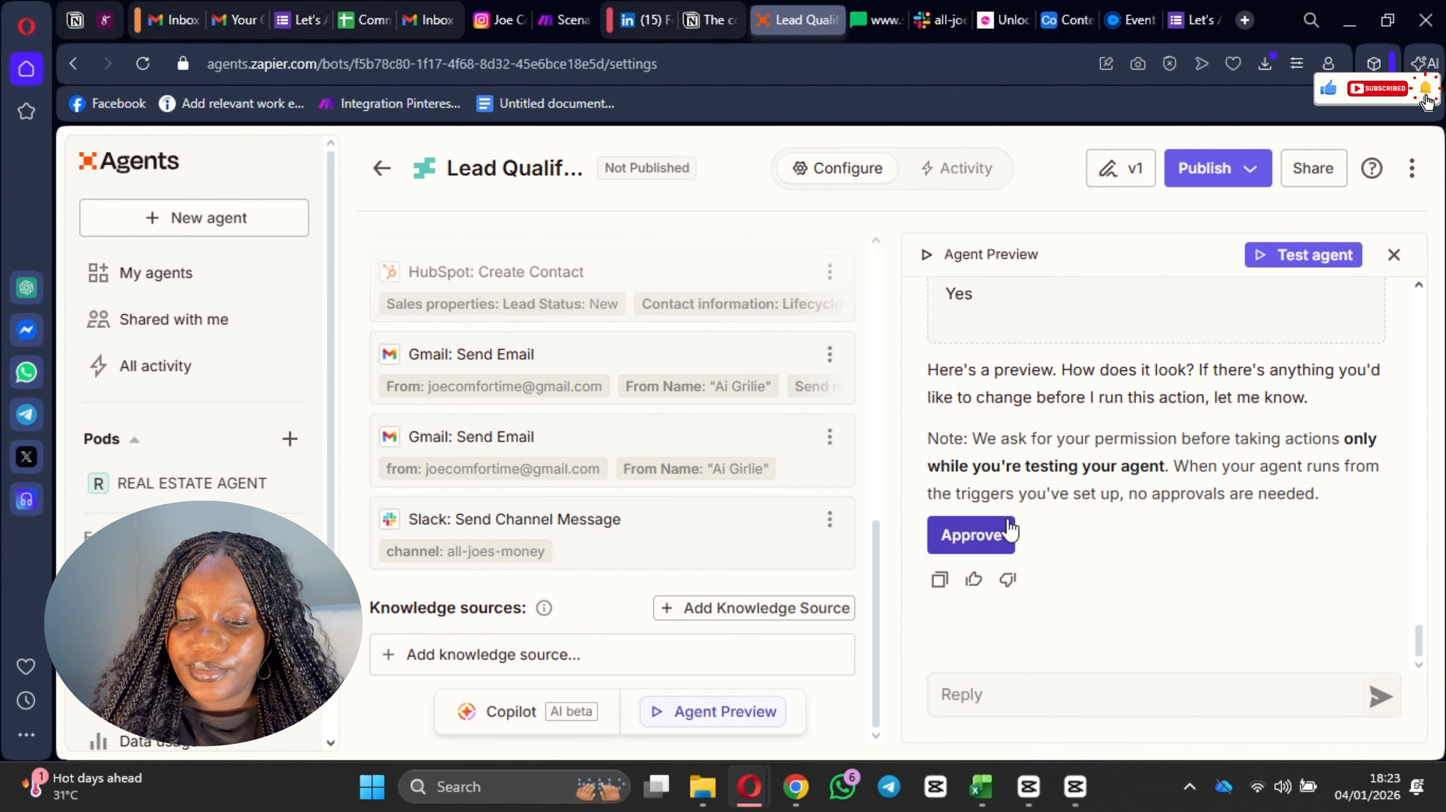
scroll(1006, 520, up, 5)
scroll(1007, 526, down, 5)
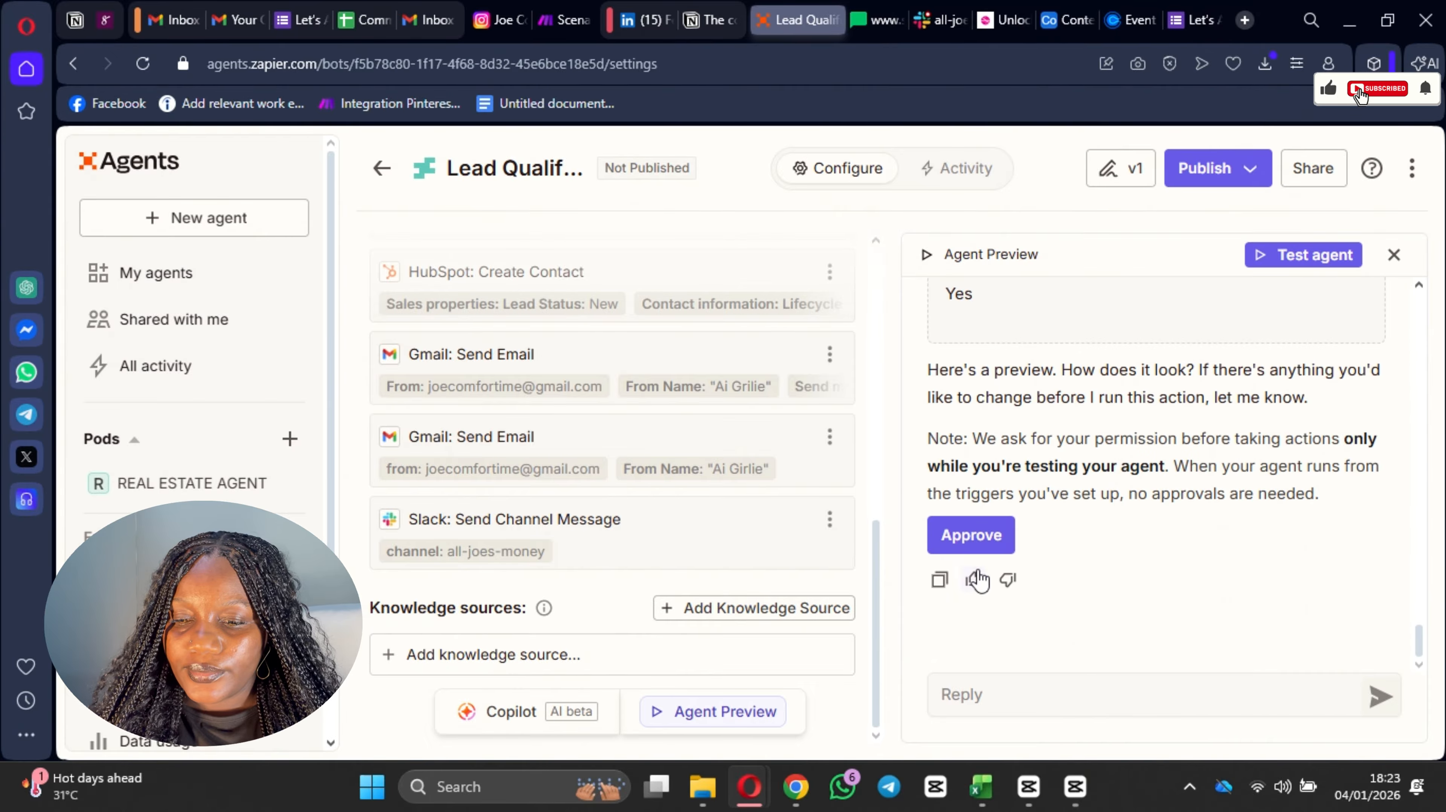
click(977, 535)
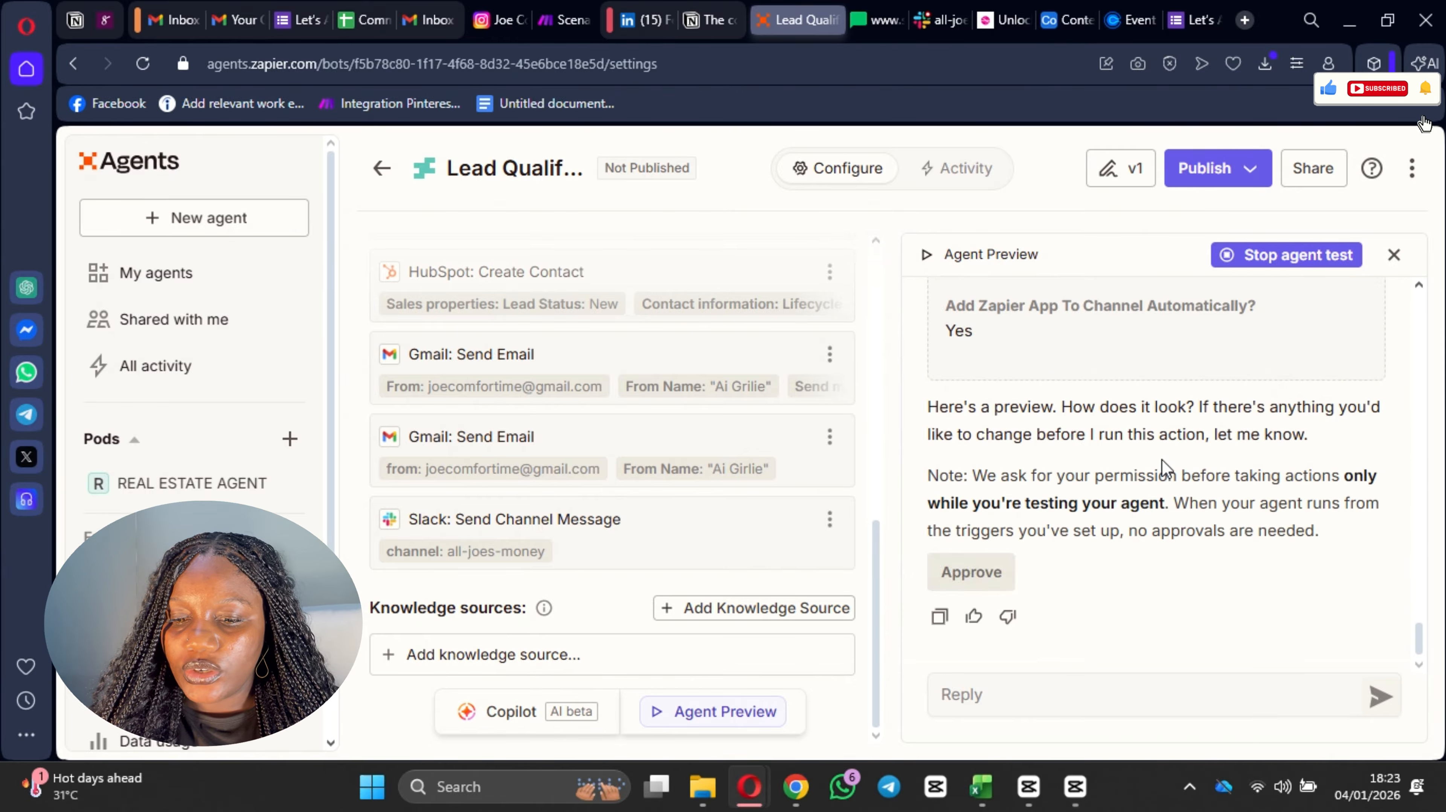
click(968, 527)
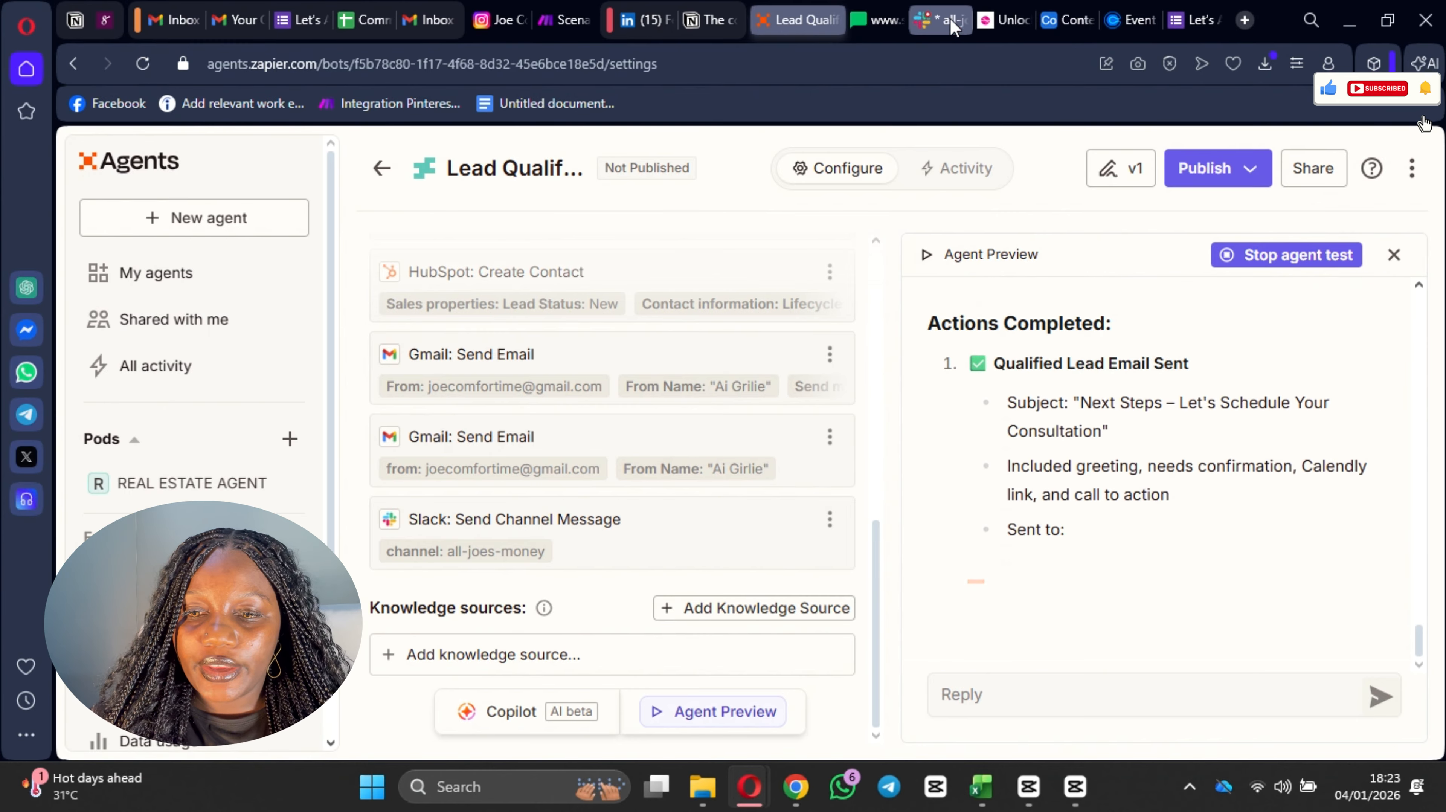
Step: Switch to Slack and examine the new lead alert posted in the all-joes-money channel
click(924, 26)
click(1056, 325)
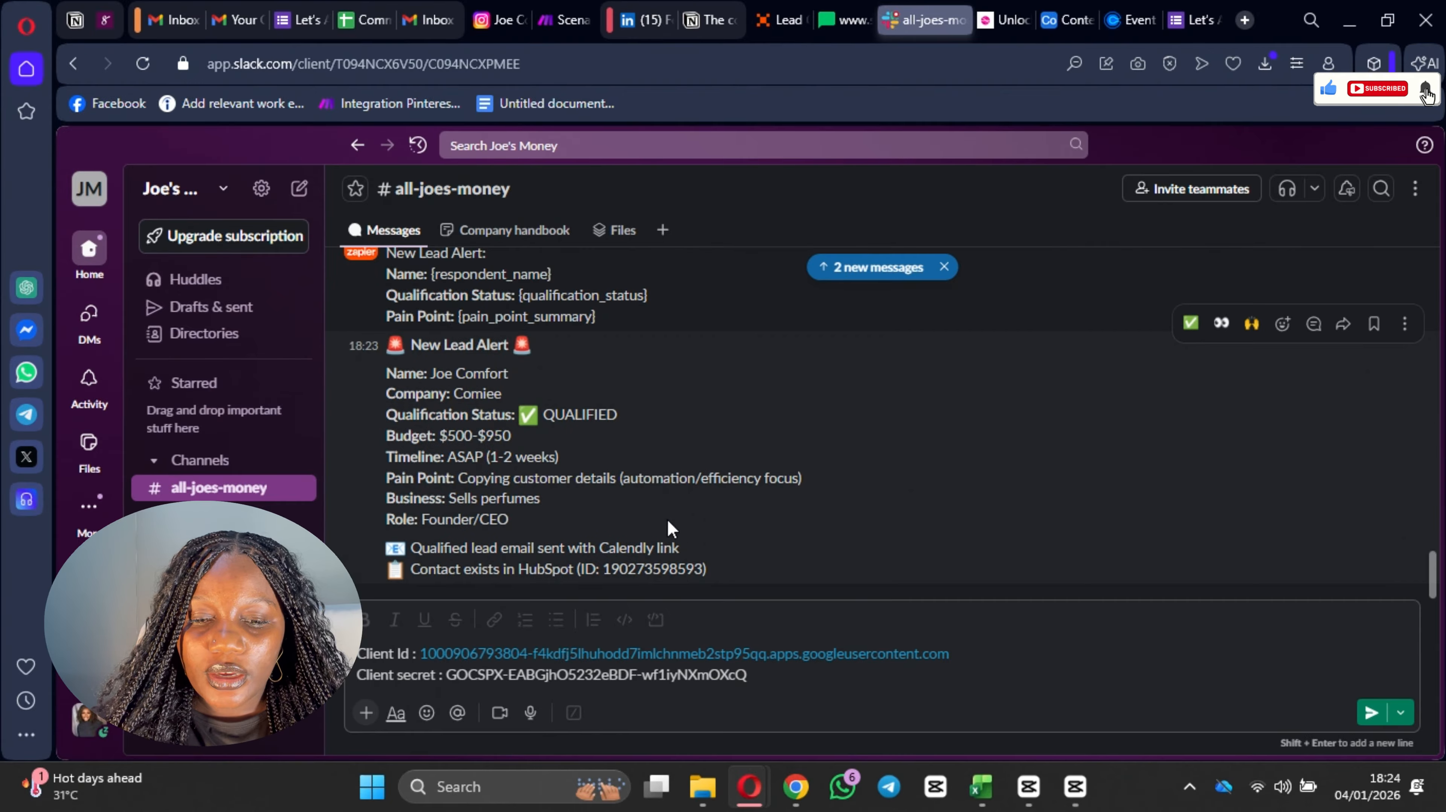
scroll(511, 470, down, 2)
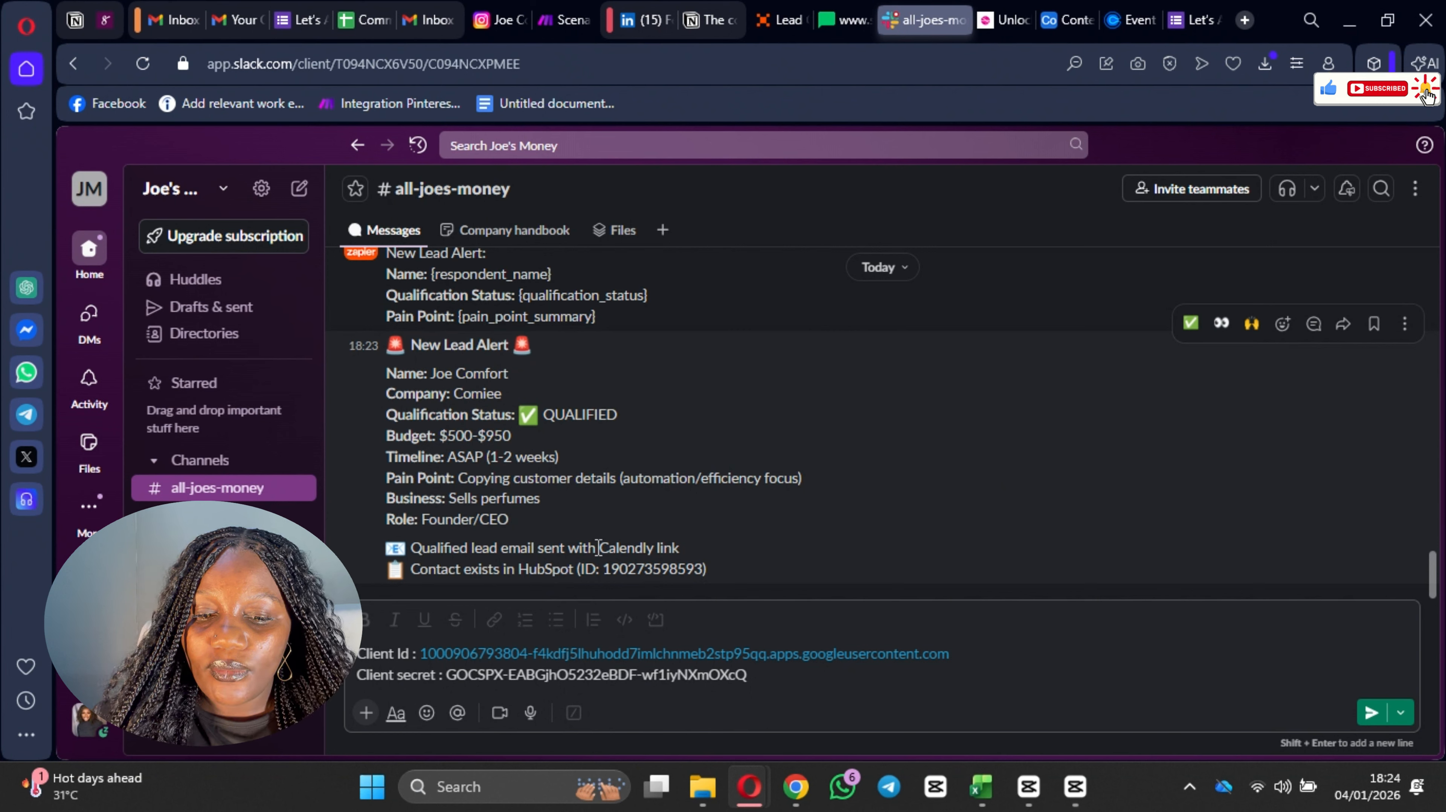
Step: Cut the whole unsent draft out of the all-joes-money message box and return to the Zapier agent
click(678, 703)
key(ctrl+a)
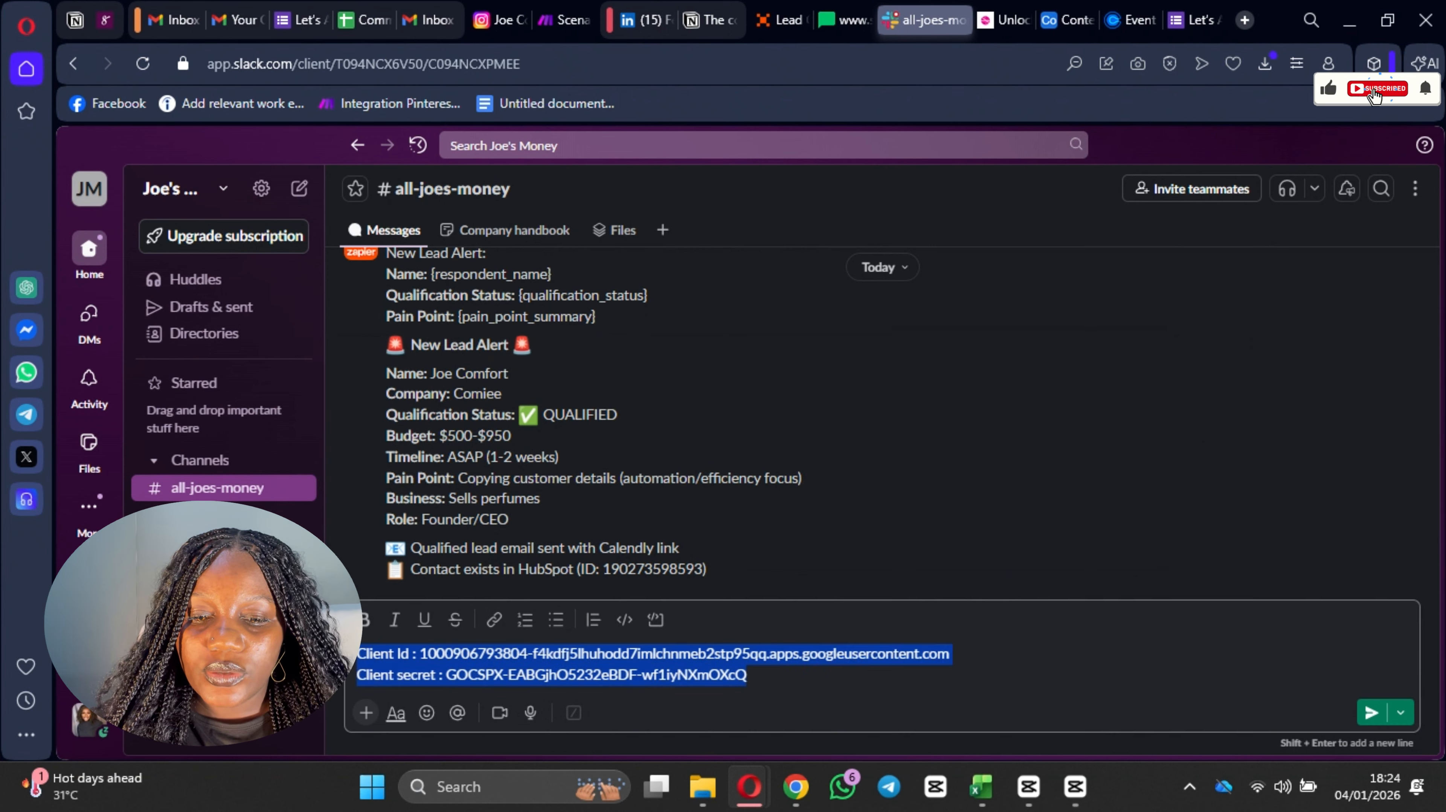
key(ctrl+x)
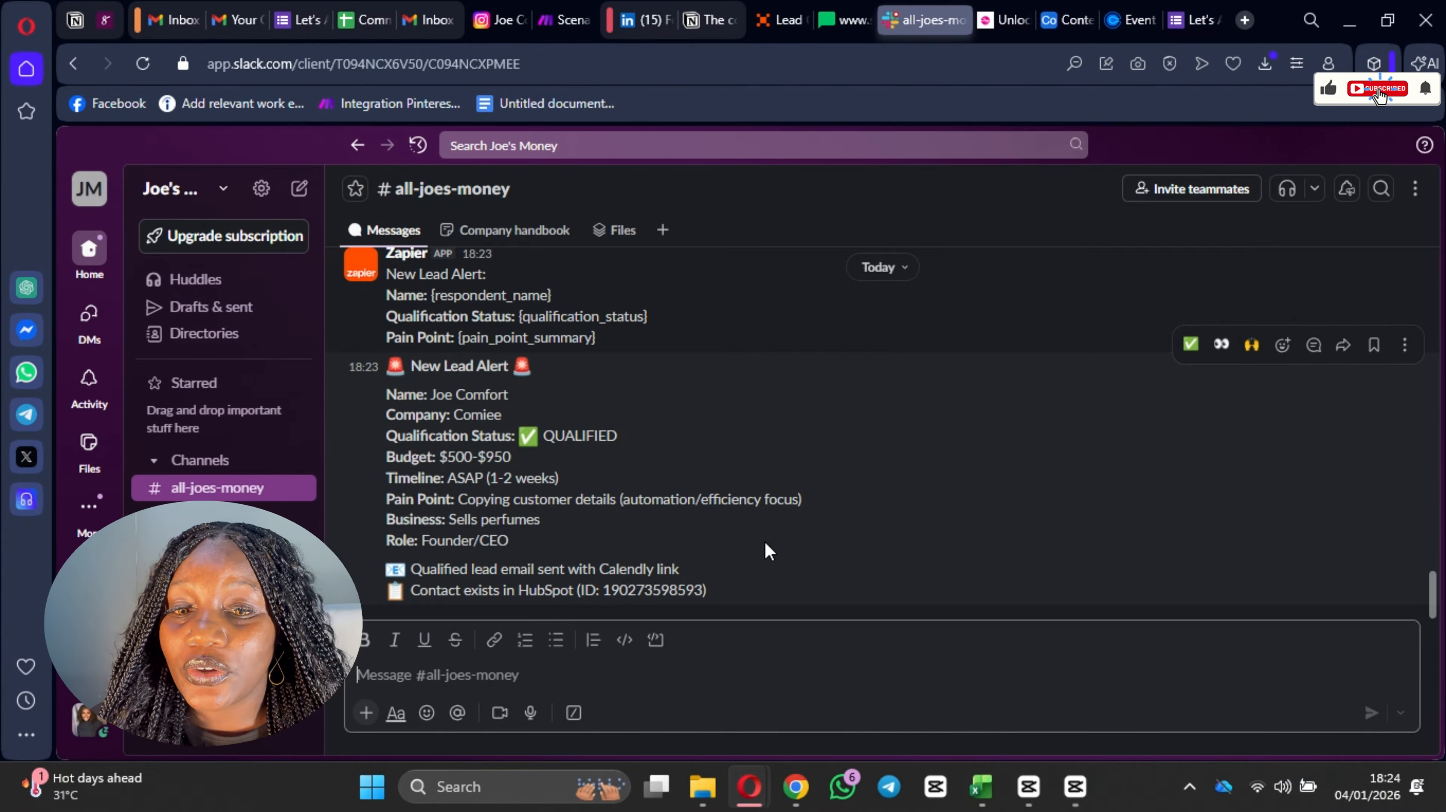
click(550, 23)
click(807, 20)
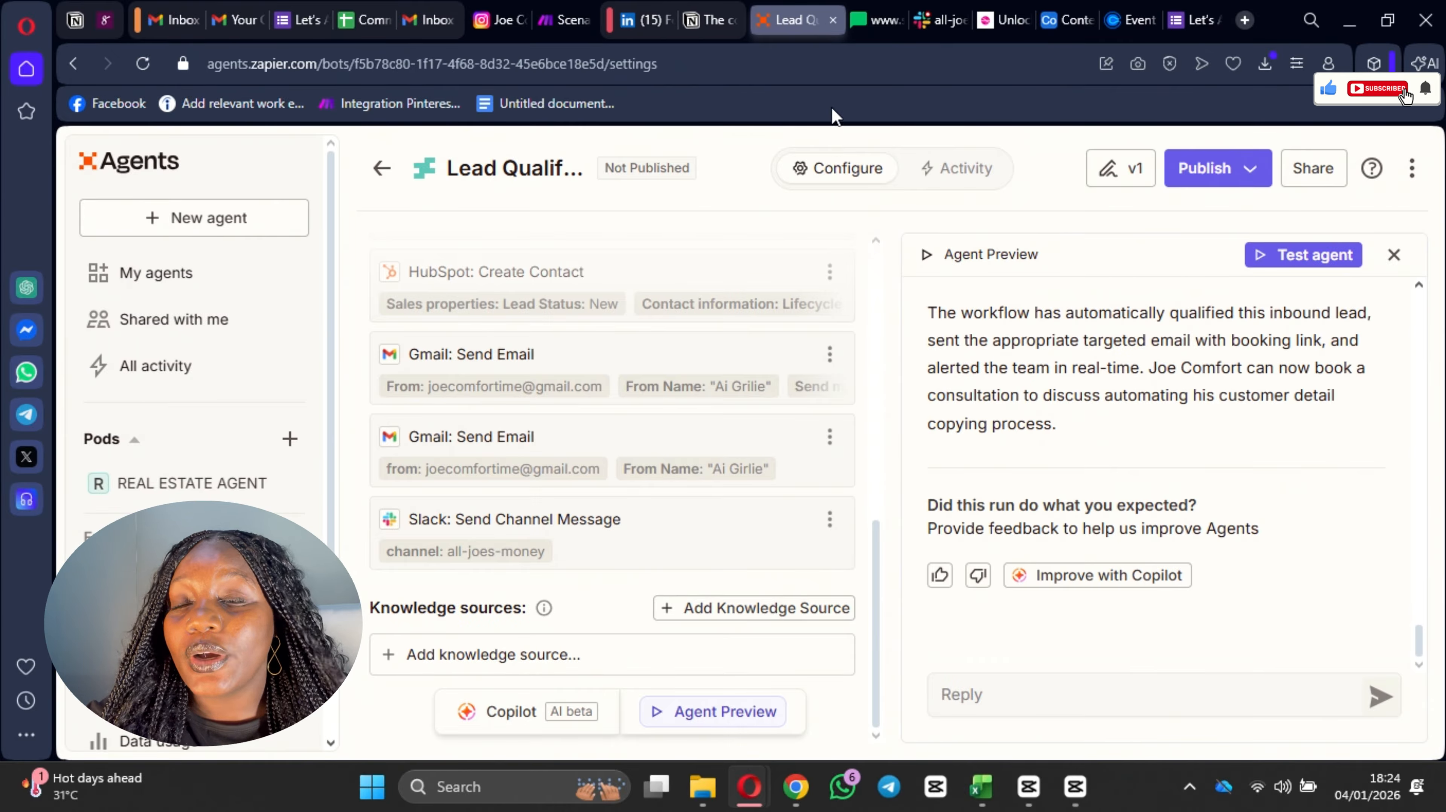